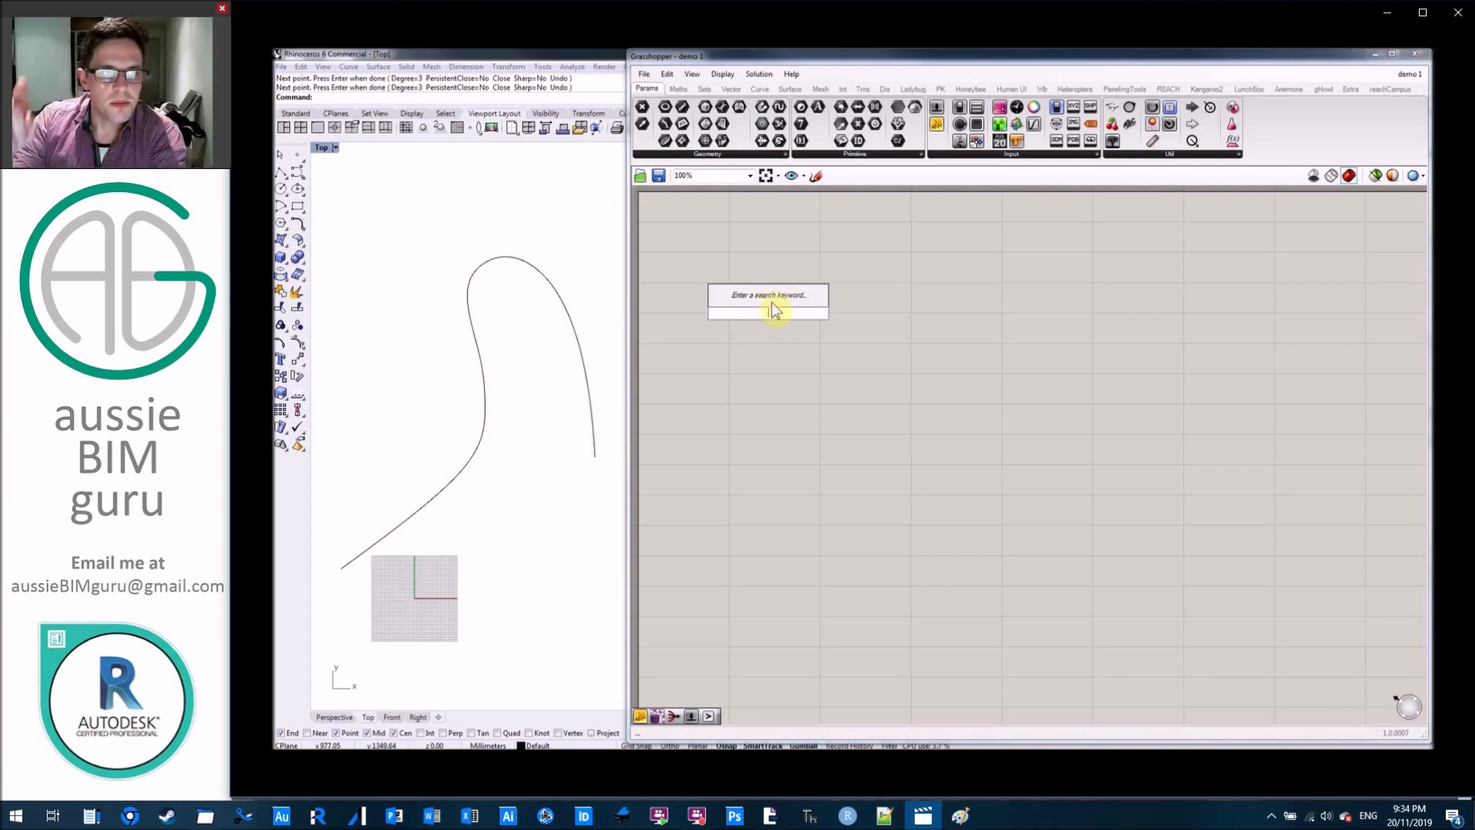
# Place a Curve parameter on the canvas and reference the curved line drawn in the Rhino Top viewport.
pyautogui.click(766, 302)
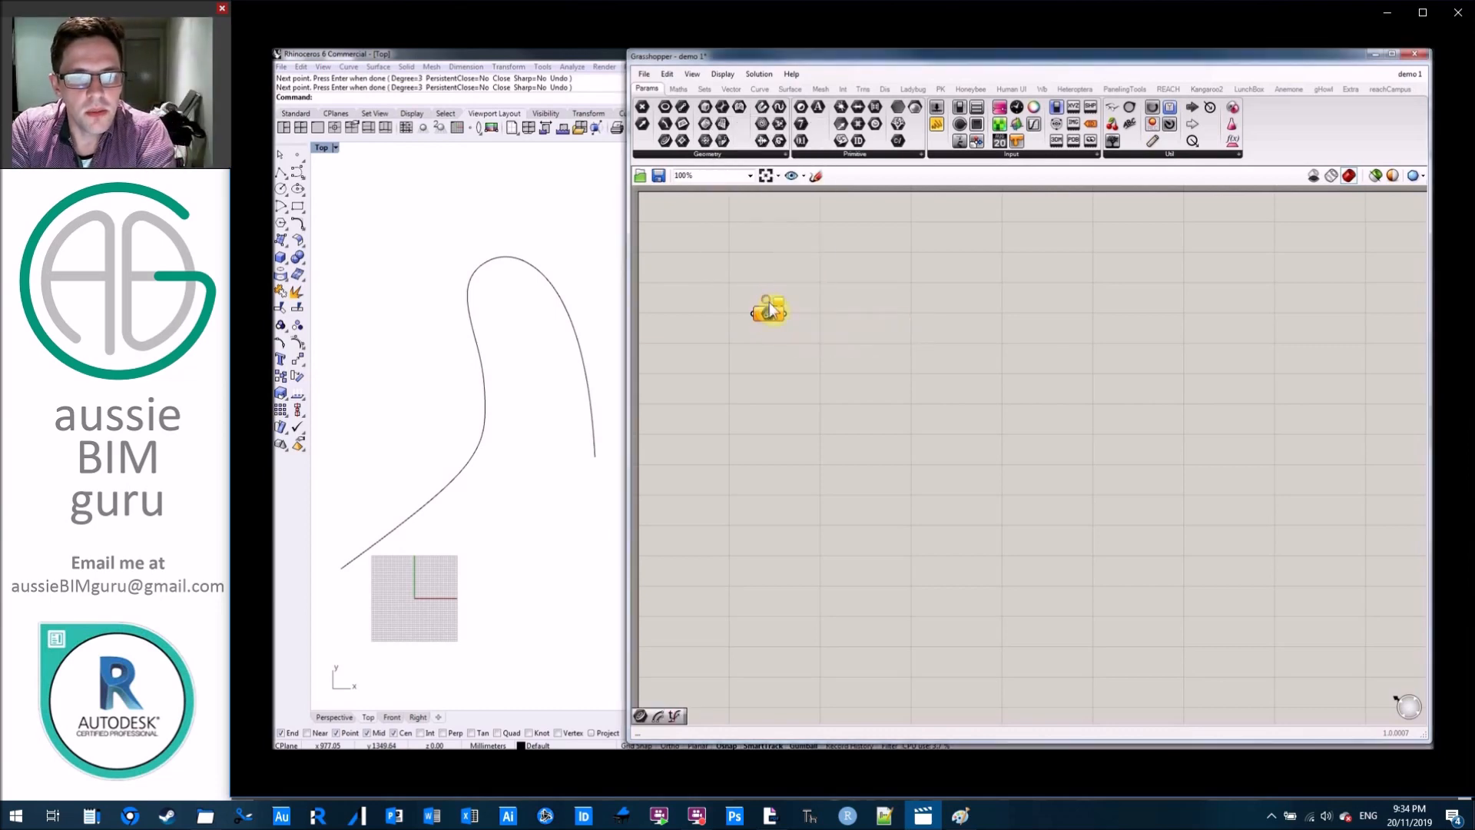
pyautogui.rightClick(766, 312)
pyautogui.click(824, 480)
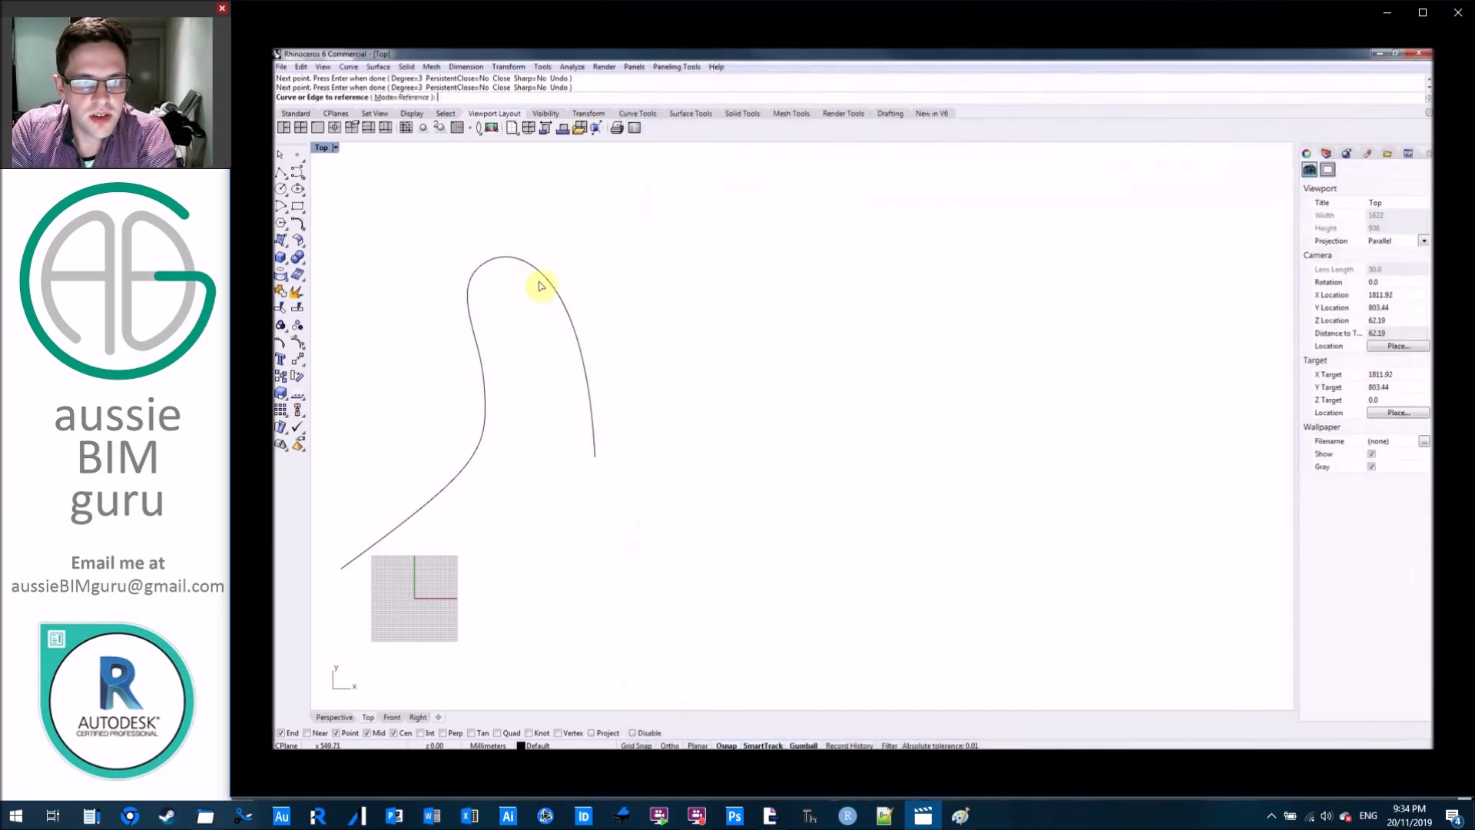
pyautogui.click(553, 285)
pyautogui.moveTo(847, 391); pyautogui.dragTo(875, 409, button='right')
pyautogui.moveTo(796, 330); pyautogui.dragTo(871, 475)
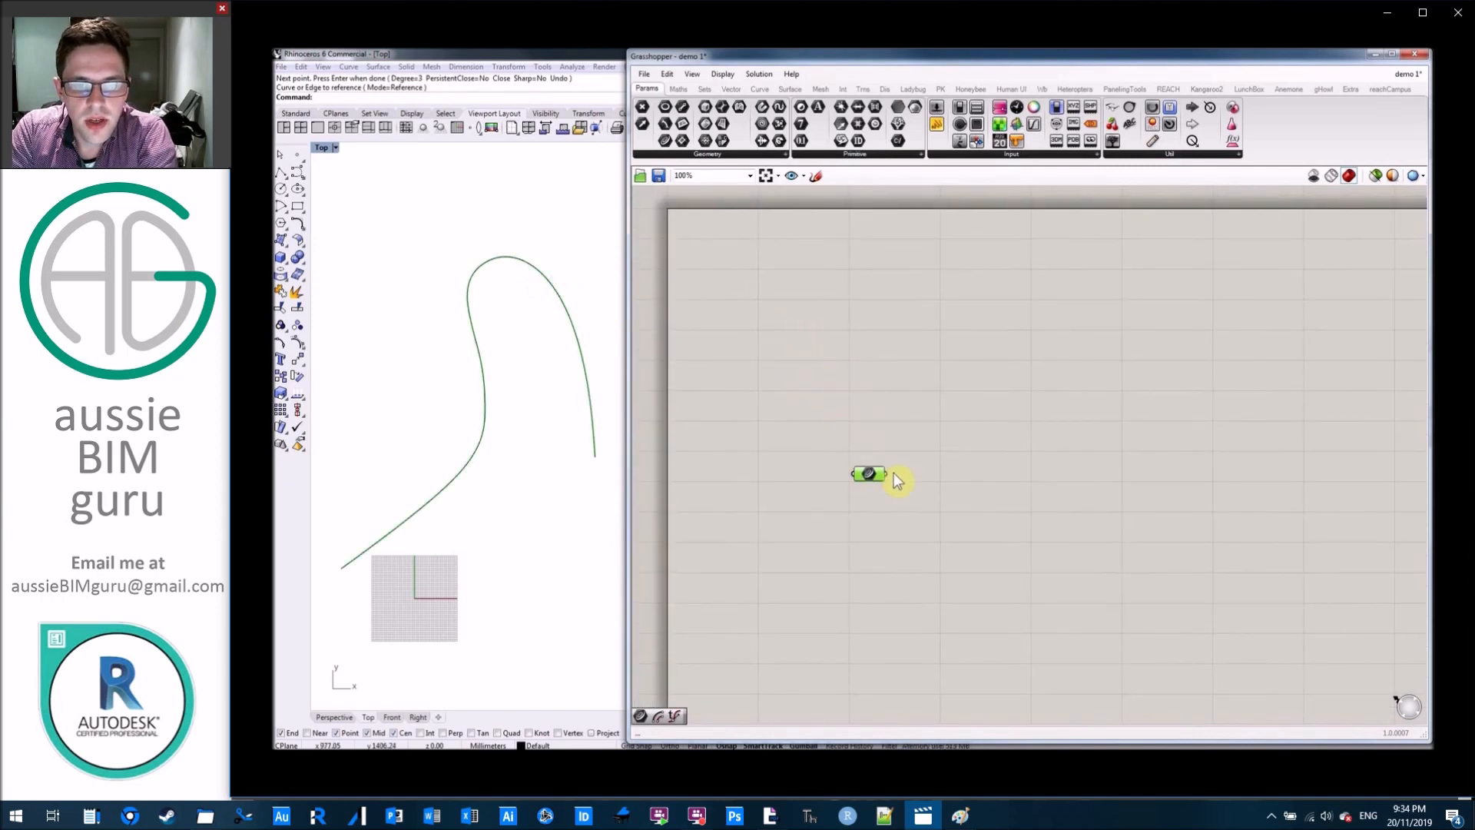
pyautogui.scroll(3, 945, 468)
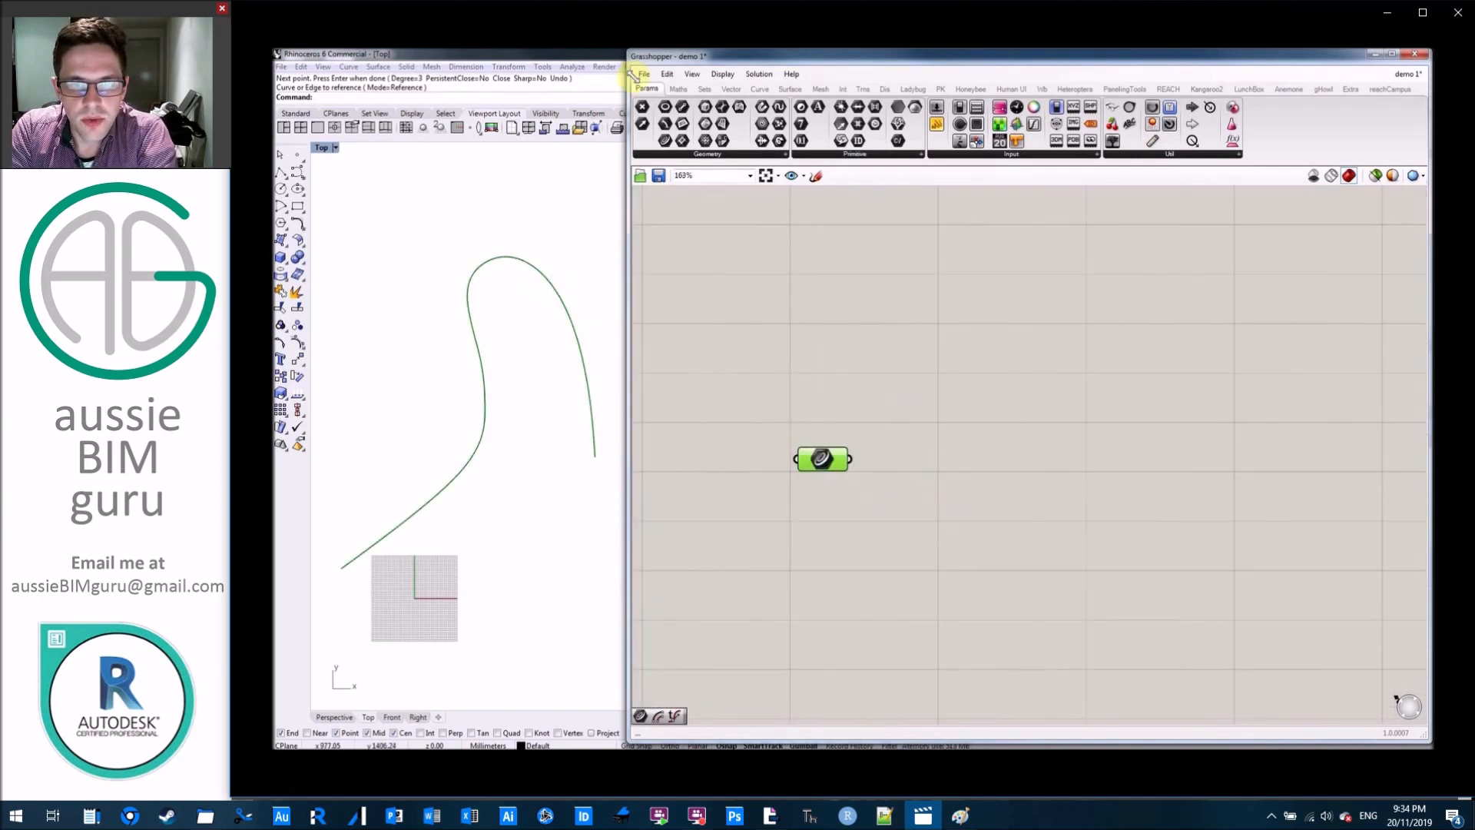
# Add the Exceptions labelling component above the Curve parameter and move the Curve parameter slightly lower on the canvas.
pyautogui.click(1115, 106)
pyautogui.click(718, 249)
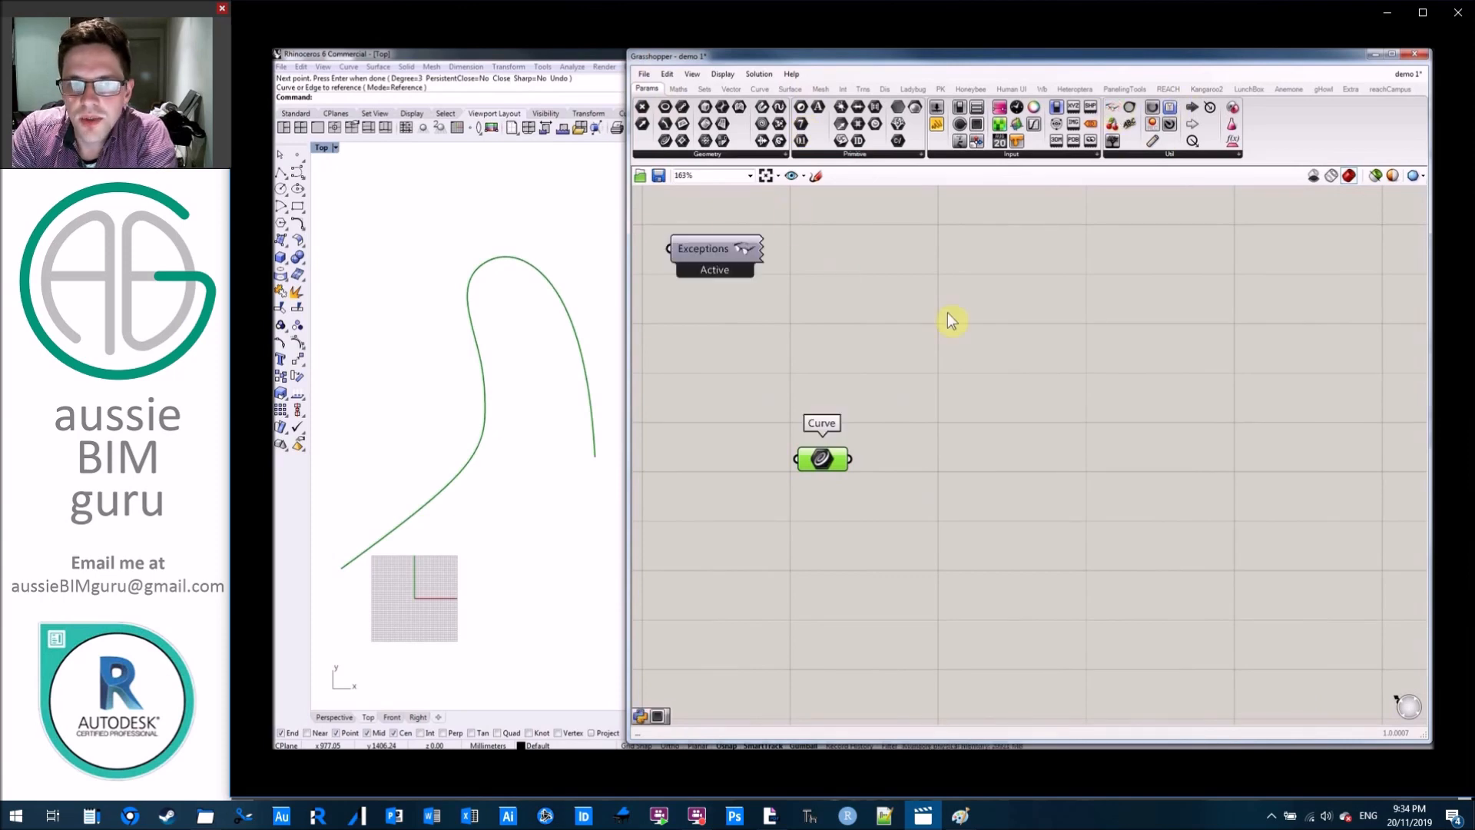
pyautogui.moveTo(820, 459); pyautogui.dragTo(806, 516)
pyautogui.doubleClick(978, 519)
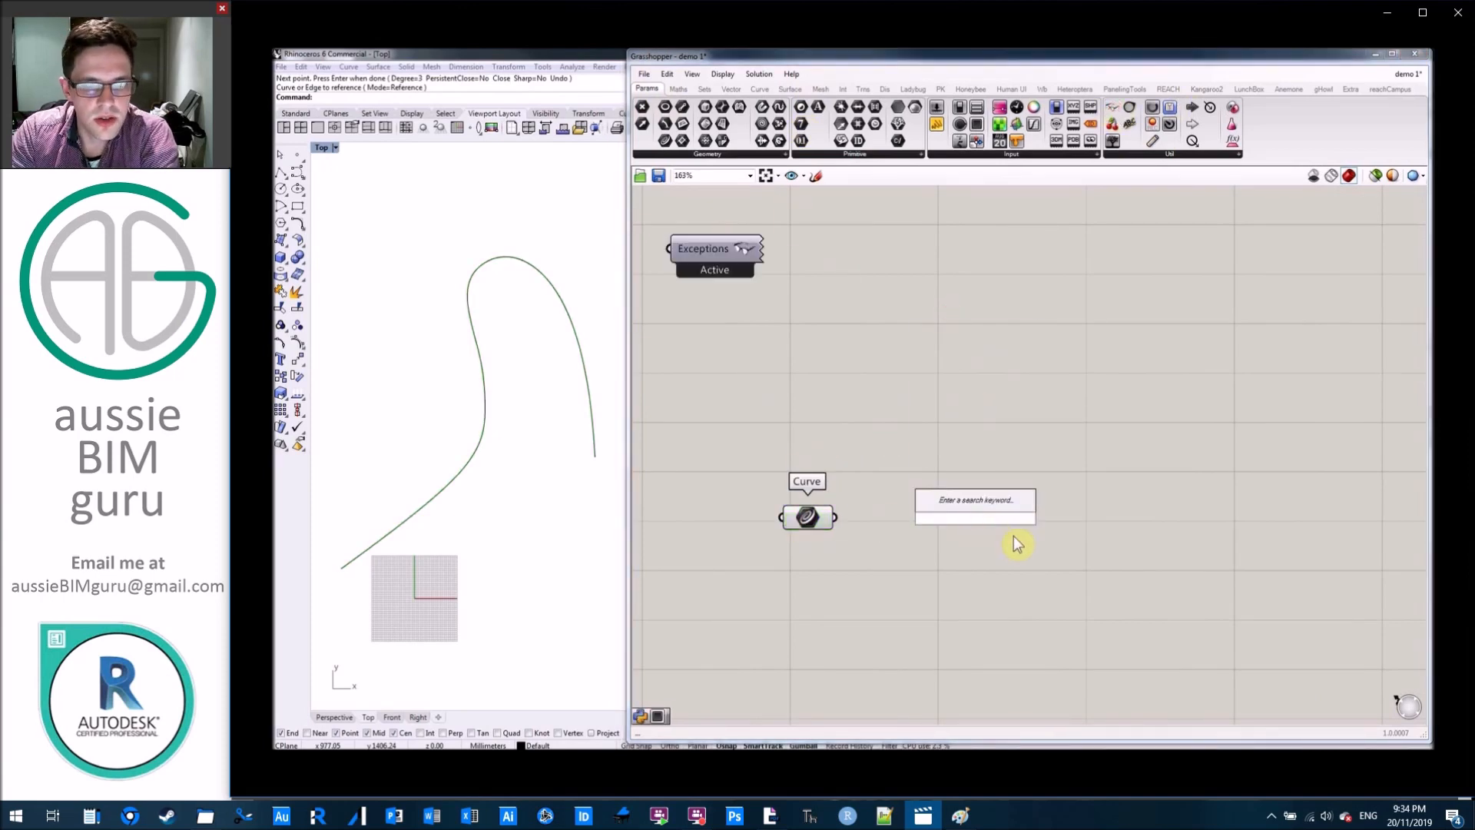
pyautogui.write('parameter at point')
pyautogui.press('Escape')
# Place an Evaluate Curve component beside the Curve parameter and connect the parameter to its Curve input.
pyautogui.doubleClick(1117, 488)
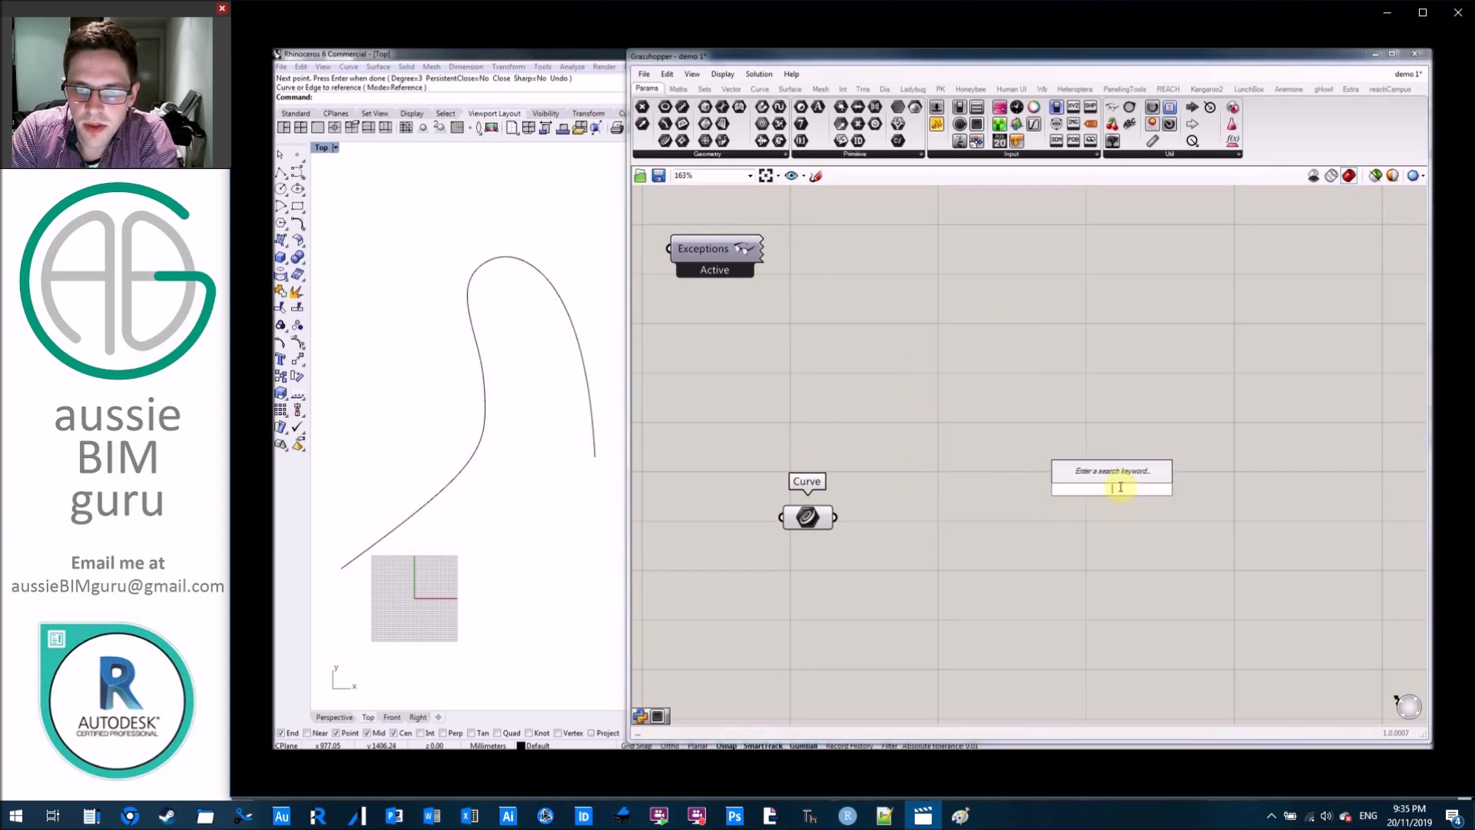
pyautogui.write('evaluae')
pyautogui.press('BackSpace')
pyautogui.write('te curve')
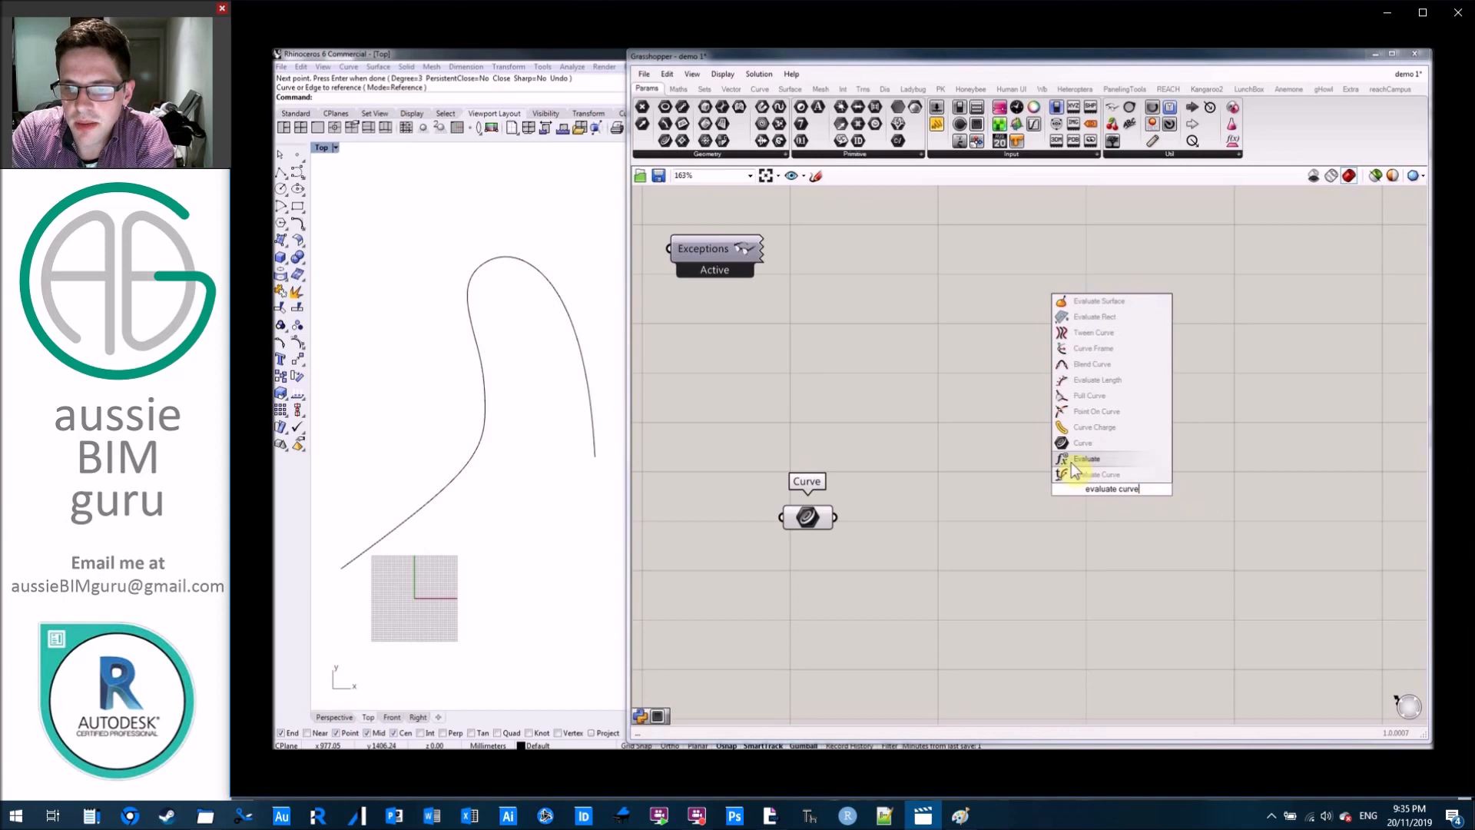
pyautogui.click(1075, 473)
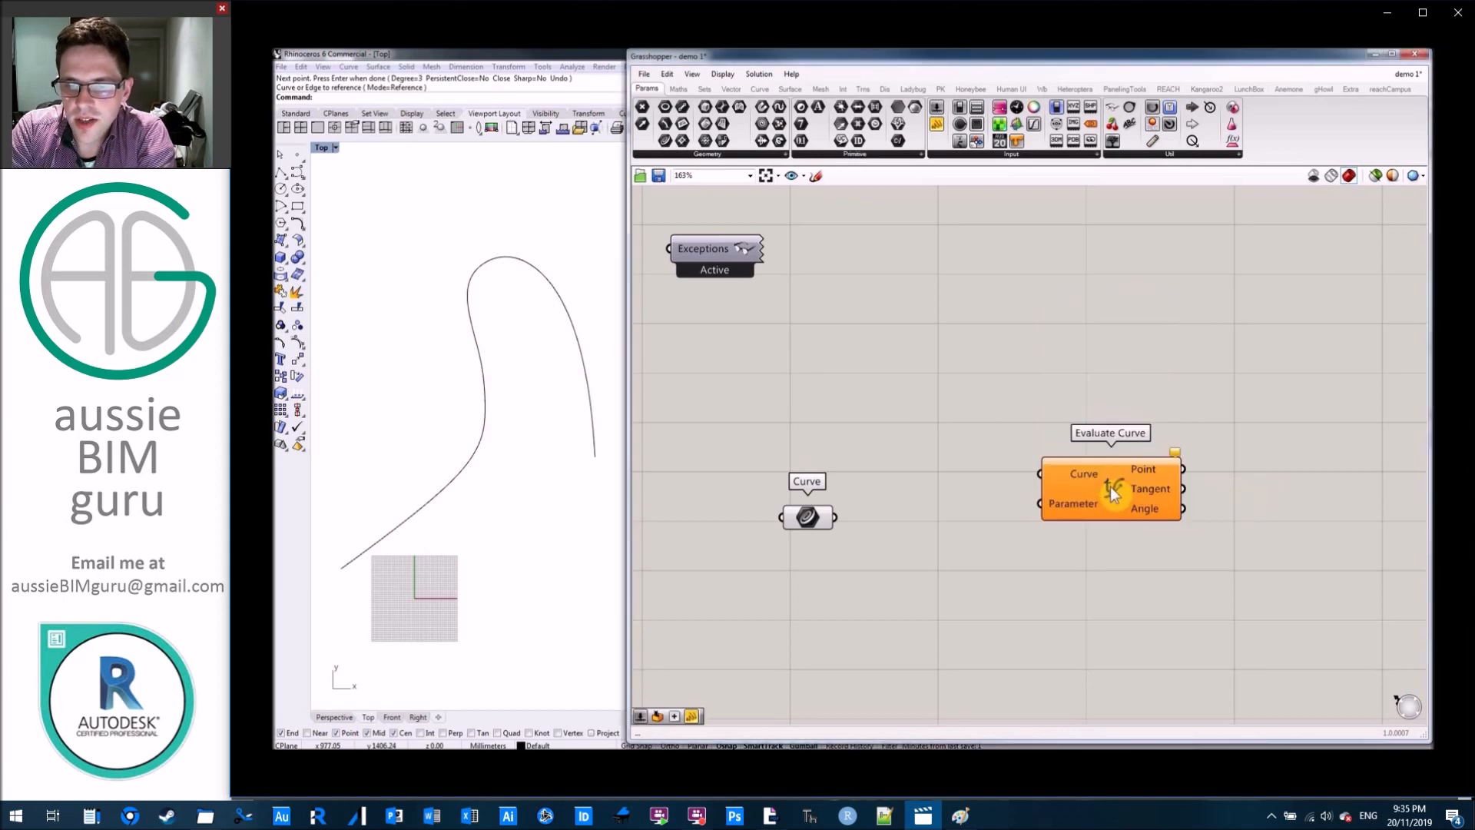
pyautogui.click(1121, 361)
pyautogui.moveTo(836, 518); pyautogui.dragTo(1056, 532)
pyautogui.click(1077, 389)
pyautogui.moveTo(968, 408); pyautogui.dragTo(1028, 352, button='right')
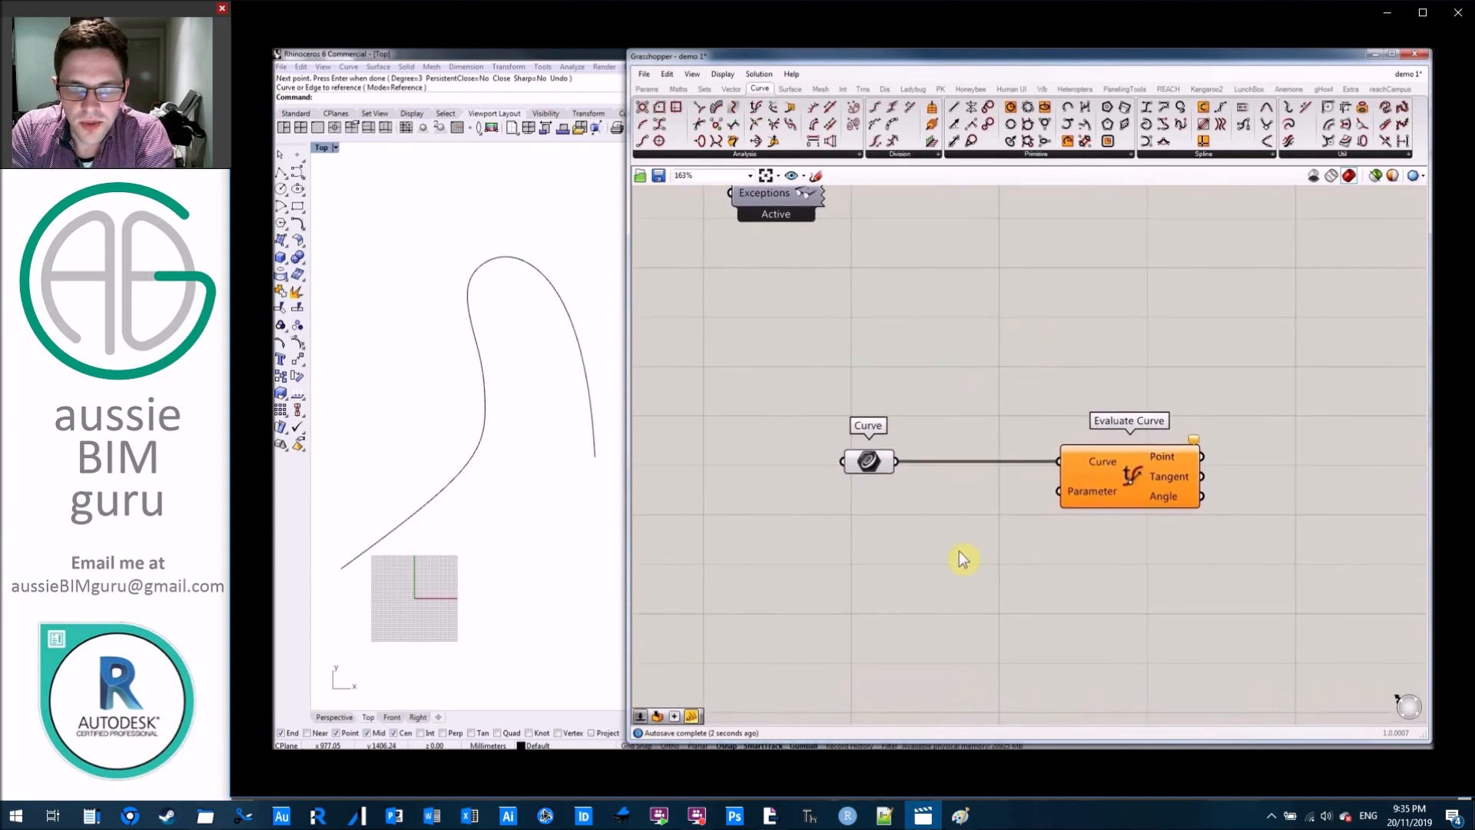
# Add a 0 to 1 number slider in 0.01 steps, connected to Evaluate Curve's Parameter input, and set it to 0.24.
pyautogui.doubleClick(961, 554)
pyautogui.write('0<0.01<1')
pyautogui.press('Return')
pyautogui.moveTo(1061, 547); pyautogui.dragTo(1059, 491)
pyautogui.moveTo(956, 553); pyautogui.dragTo(976, 550)
pyautogui.click(1007, 553)
# Reparameterize the Curve input of Evaluate Curve and set the number slider to 0.00.
pyautogui.click(1101, 470)
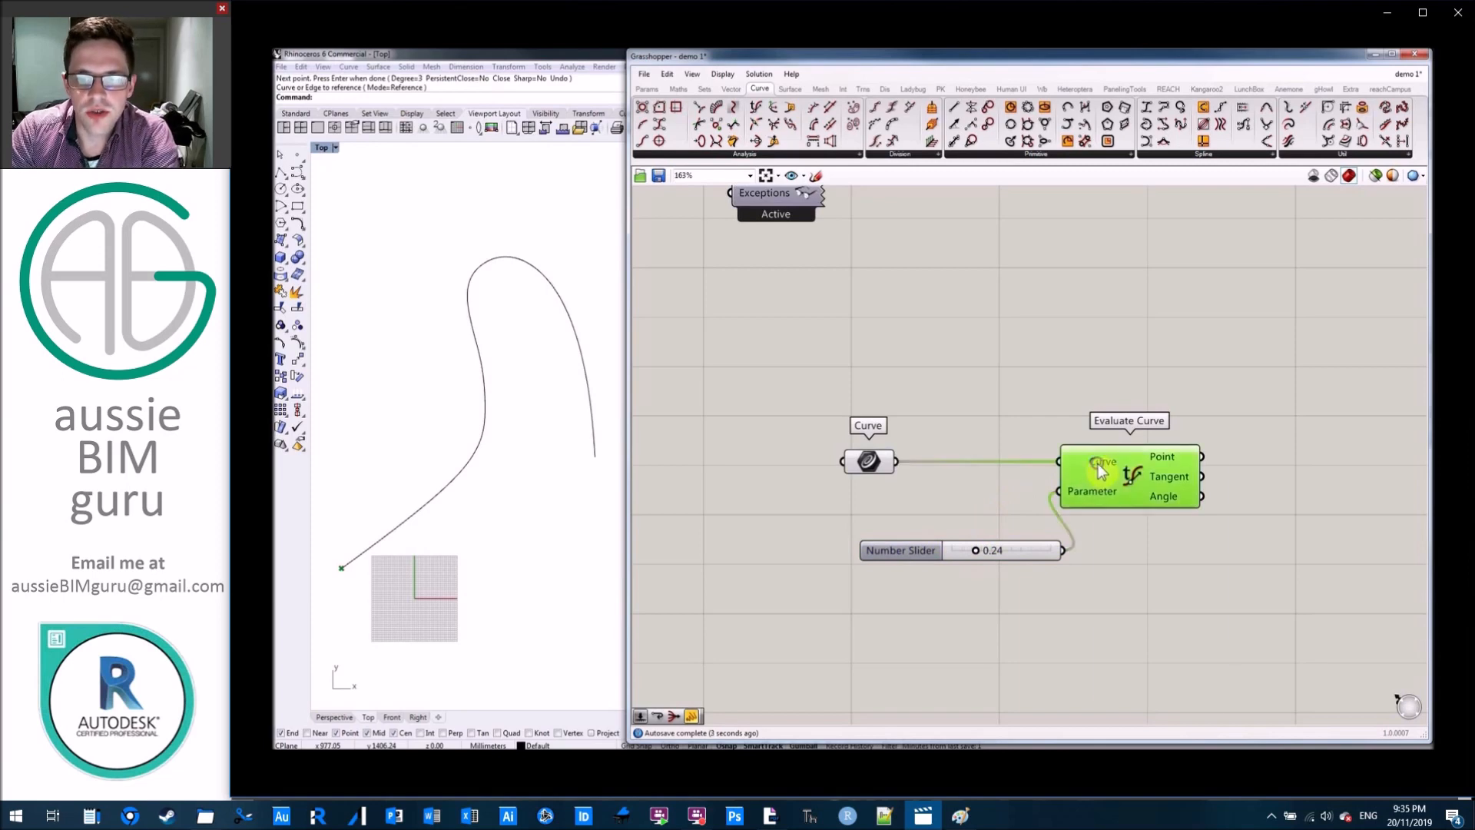
pyautogui.rightClick(1101, 464)
pyautogui.click(1178, 598)
pyautogui.moveTo(974, 551); pyautogui.dragTo(943, 563)
pyautogui.click(1033, 513)
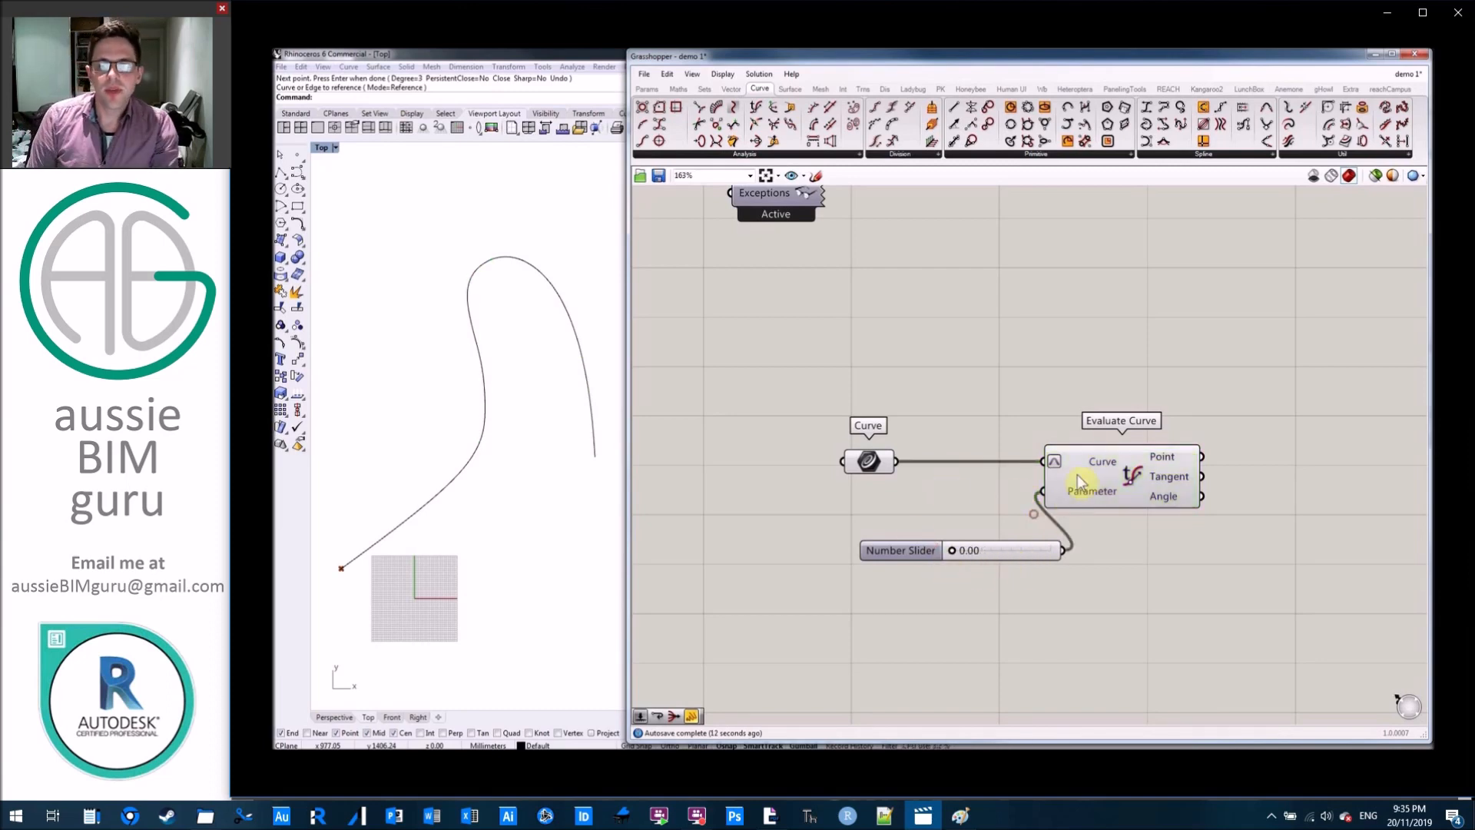
# Tidy the layout by moving the Curve parameter closer to Evaluate Curve and the number slider clear of it.
pyautogui.scroll(-2, 1047, 385)
pyautogui.moveTo(1158, 520); pyautogui.dragTo(1218, 551)
pyautogui.moveTo(962, 496); pyautogui.dragTo(1083, 529)
pyautogui.click(1080, 440)
pyautogui.scroll(2, 1166, 433)
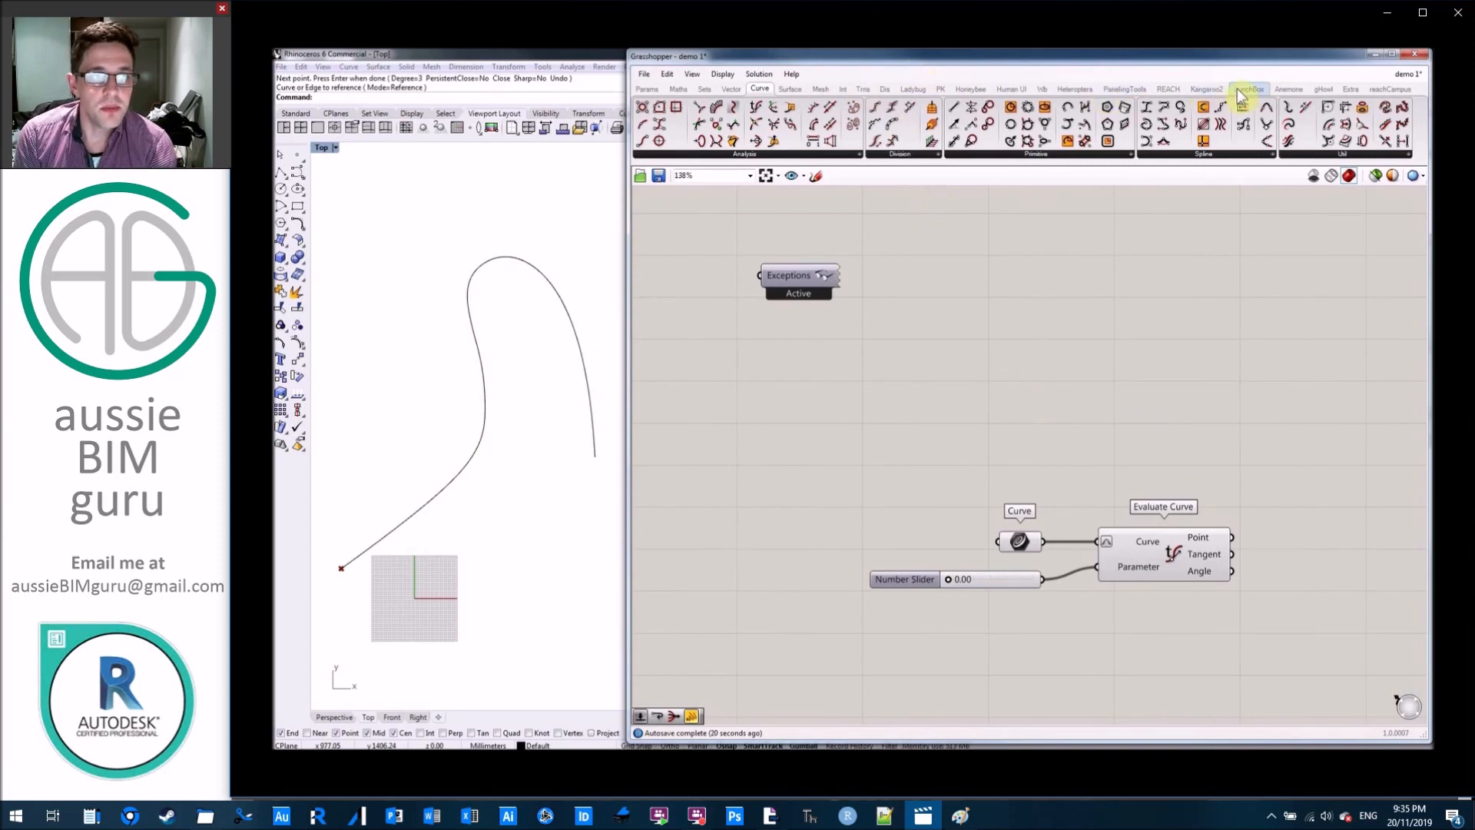
# Place Anemone's Loop Start and Loop End components in a row above the curve components, with space between them.
pyautogui.click(1289, 89)
pyautogui.click(642, 141)
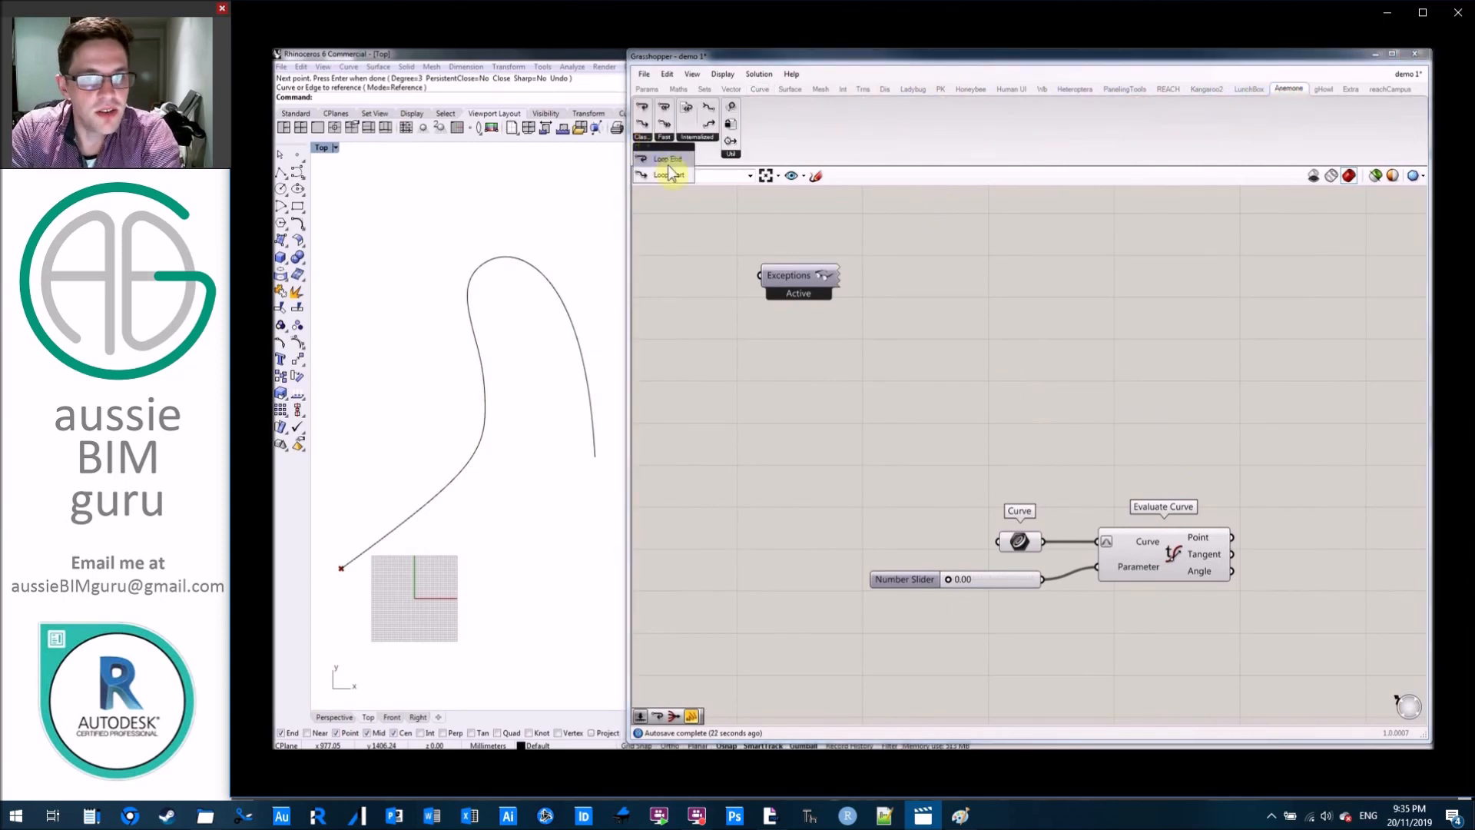
pyautogui.moveTo(668, 174); pyautogui.dragTo(1059, 401)
pyautogui.moveTo(643, 107); pyautogui.dragTo(1256, 423)
pyautogui.moveTo(1262, 344); pyautogui.dragTo(1225, 338, button='right')
pyautogui.scroll(3, 1225, 339)
pyautogui.moveTo(1155, 430); pyautogui.dragTo(1222, 397)
# Connect Loop Start's > output to Loop End's < input and its Data output to Loop End's Data input.
pyautogui.click(875, 295)
pyautogui.moveTo(860, 334); pyautogui.dragTo(1200, 352)
pyautogui.click(998, 280)
pyautogui.scroll(-1, 1100, 344)
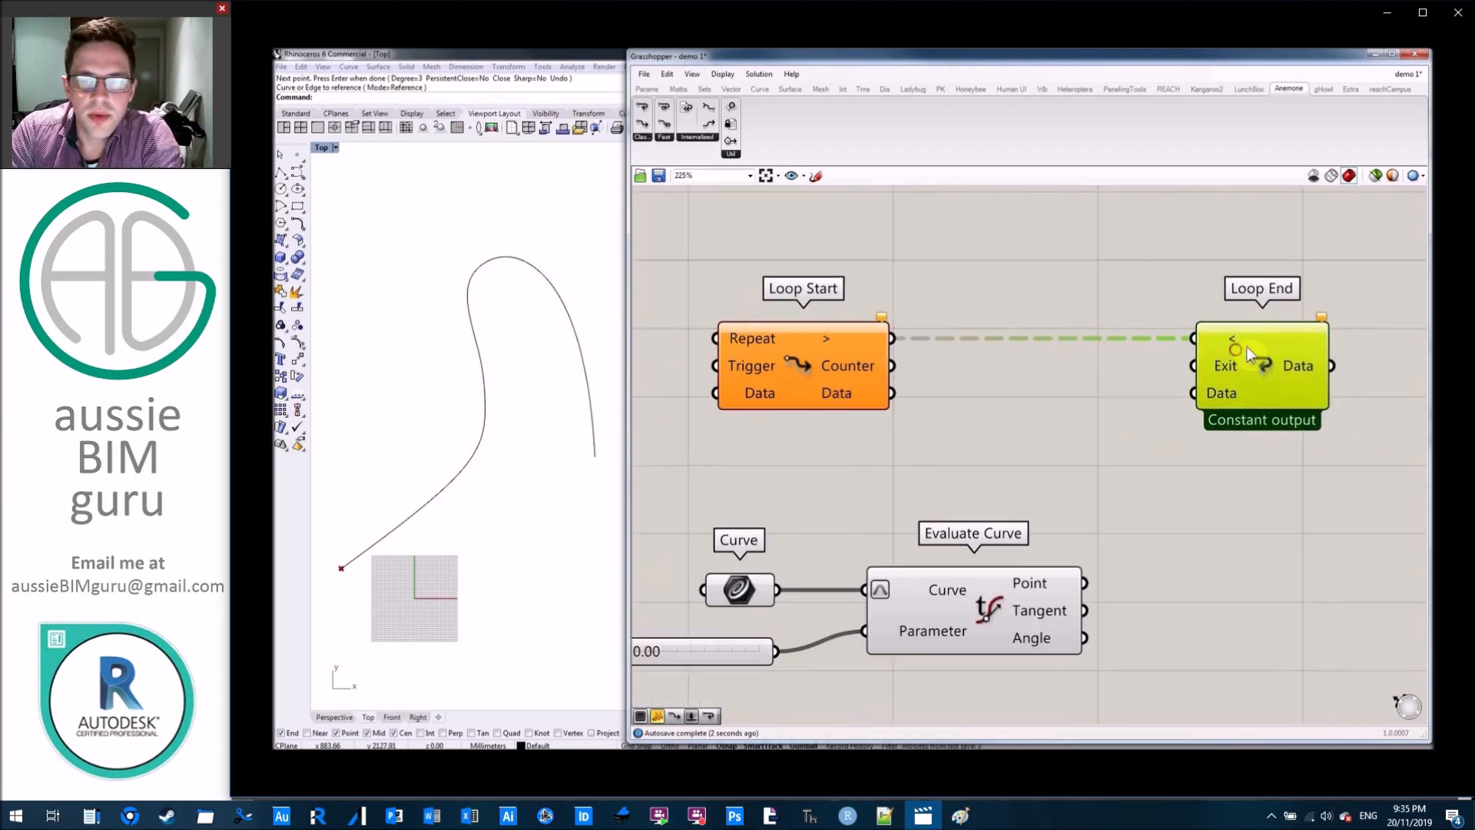
pyautogui.click(1140, 282)
pyautogui.scroll(-2, 1145, 275)
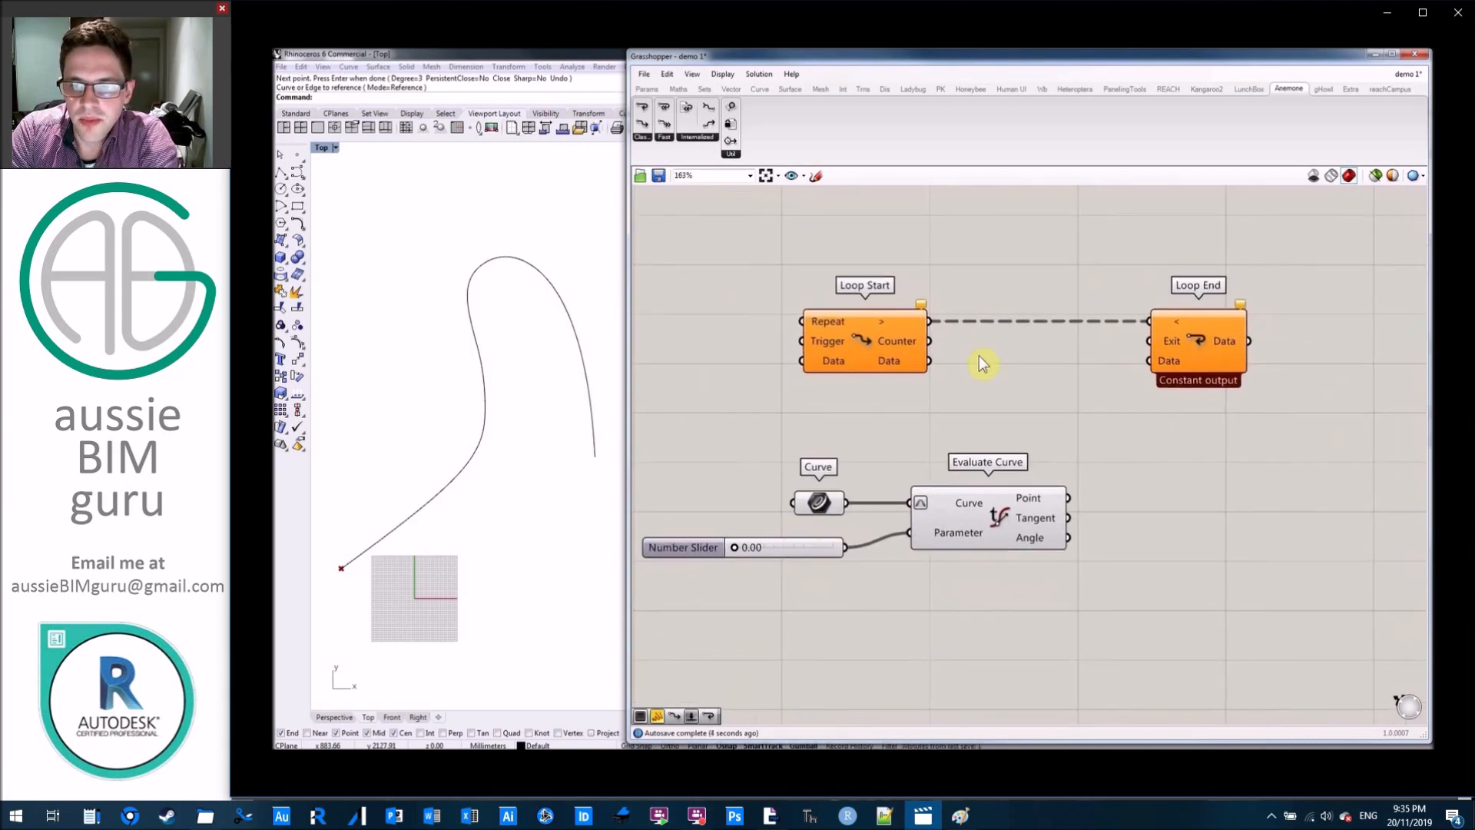
pyautogui.moveTo(958, 364); pyautogui.dragTo(1224, 349)
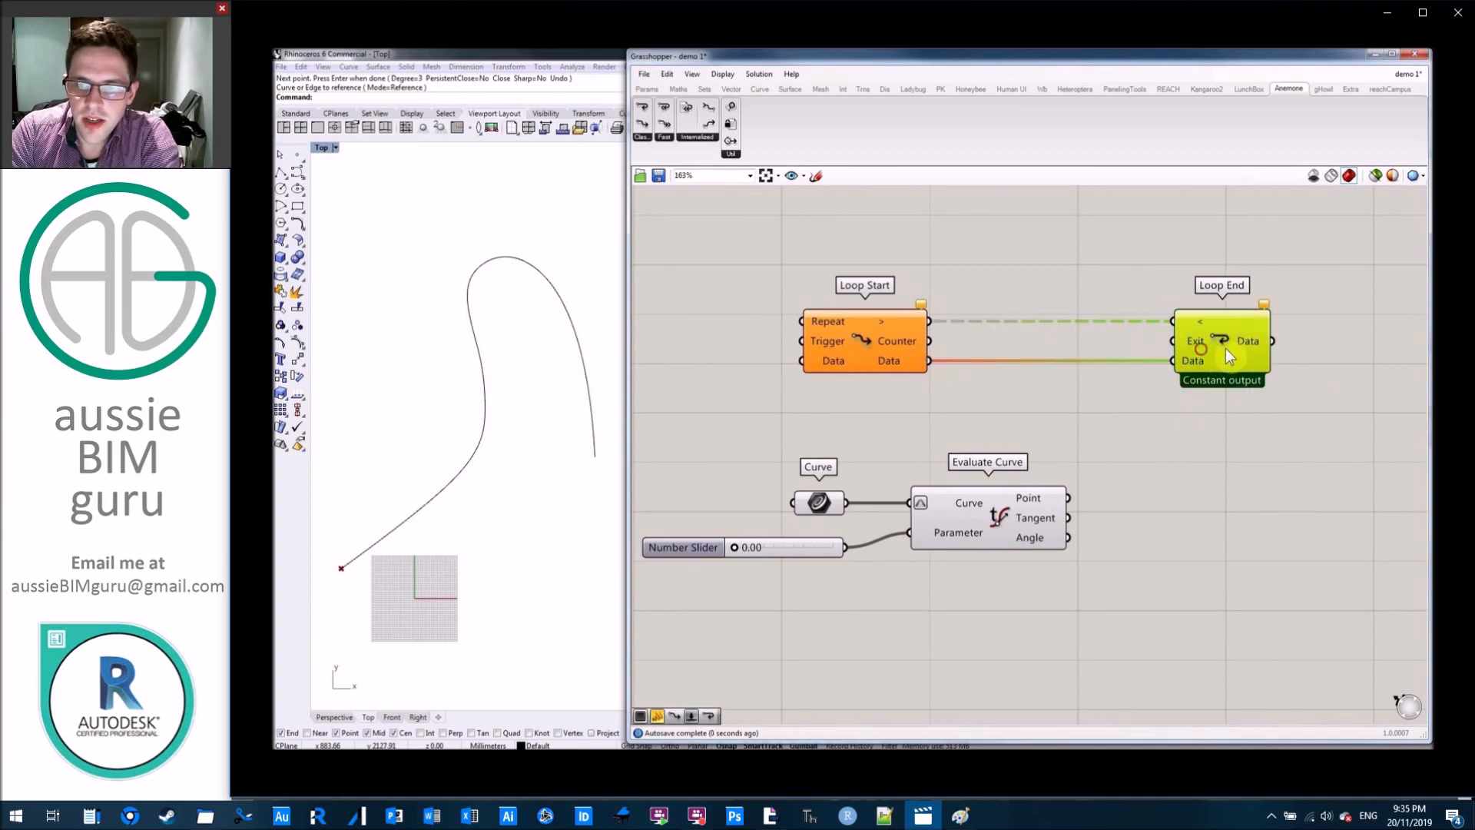
pyautogui.moveTo(1058, 412); pyautogui.dragTo(1245, 429, button='right')
pyautogui.click(1245, 429)
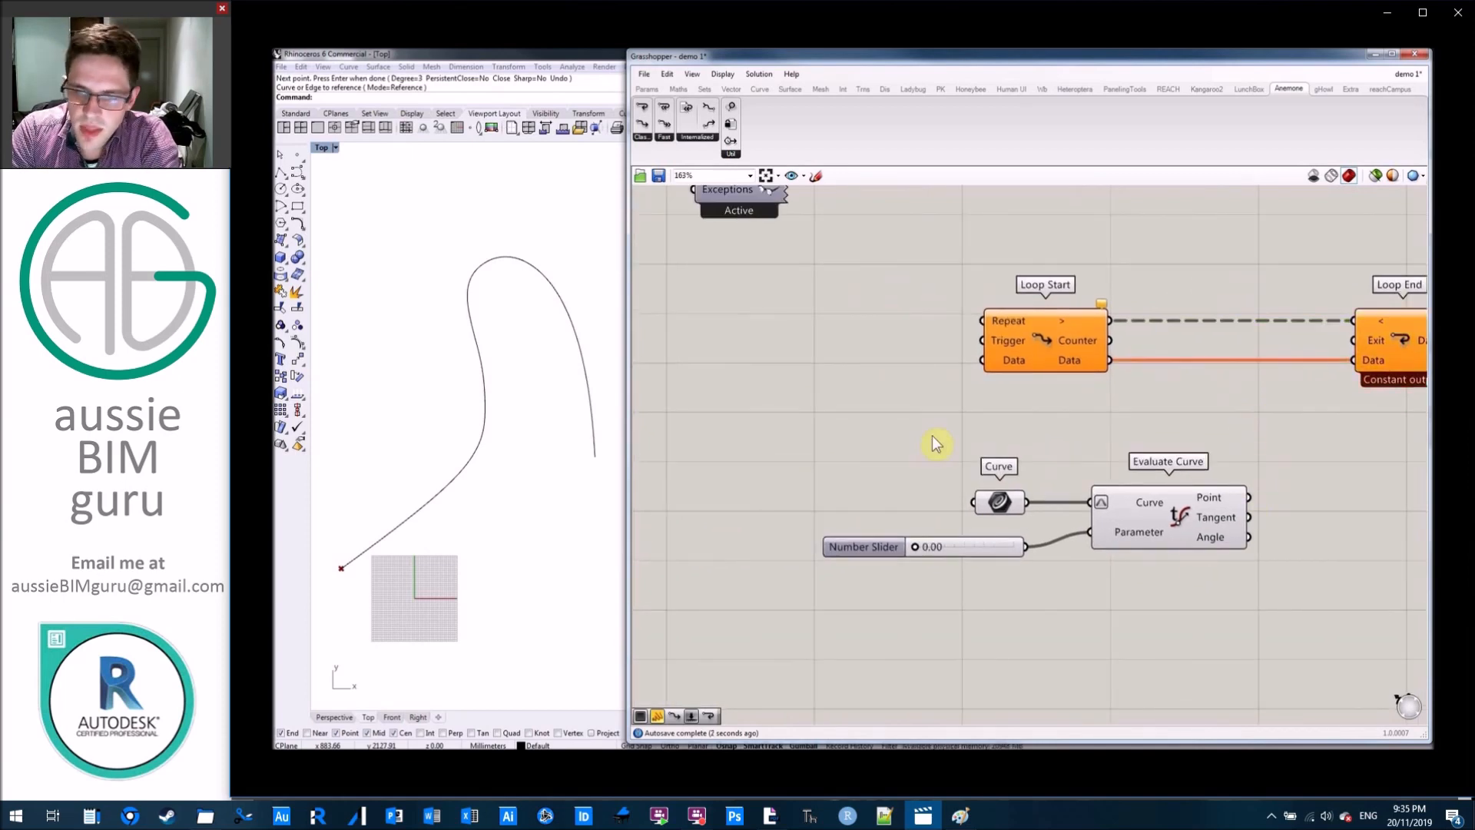
# Add a panel containing 0 and connect it to Loop Start's Data input.
pyautogui.doubleClick(924, 406)
pyautogui.write('//0')
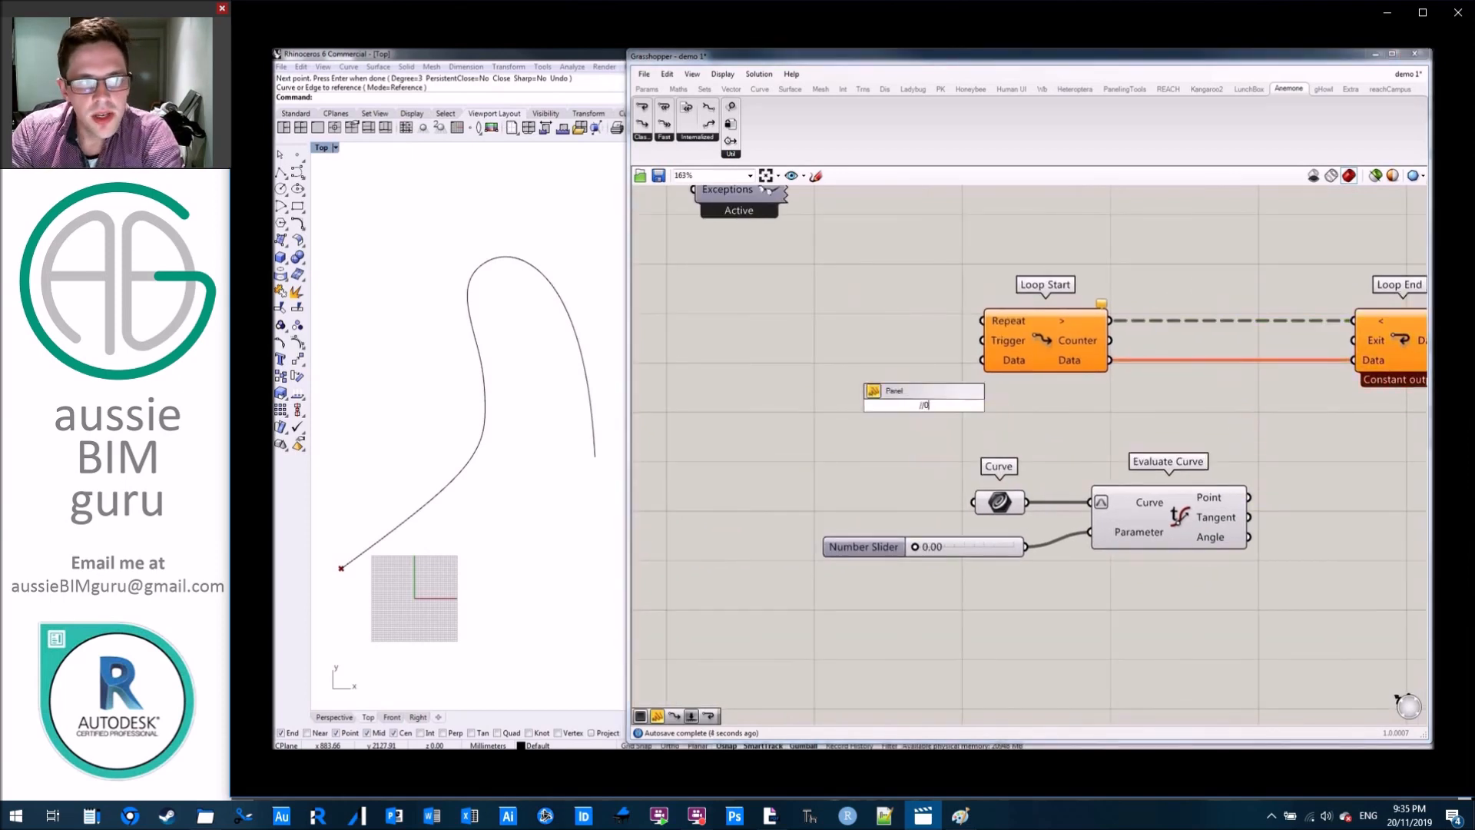
pyautogui.press('Return')
pyautogui.moveTo(940, 406); pyautogui.dragTo(983, 359)
pyautogui.moveTo(1231, 400); pyautogui.dragTo(1095, 392, button='right')
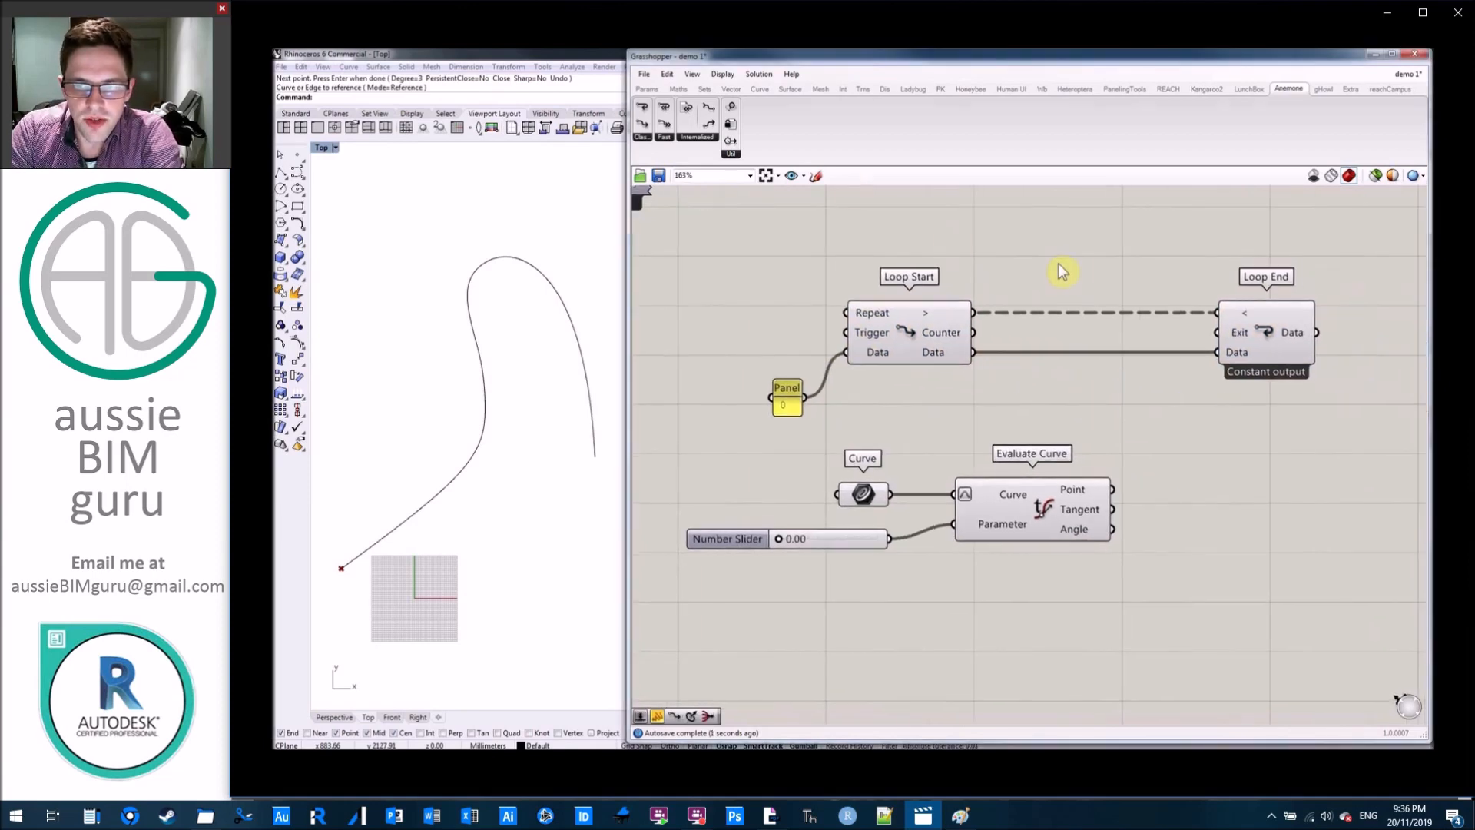
# Add a panel reading Loop Start's Counter output and rename it "Loop iteration".
pyautogui.doubleClick(1065, 253)
pyautogui.write('//')
pyautogui.press('Return')
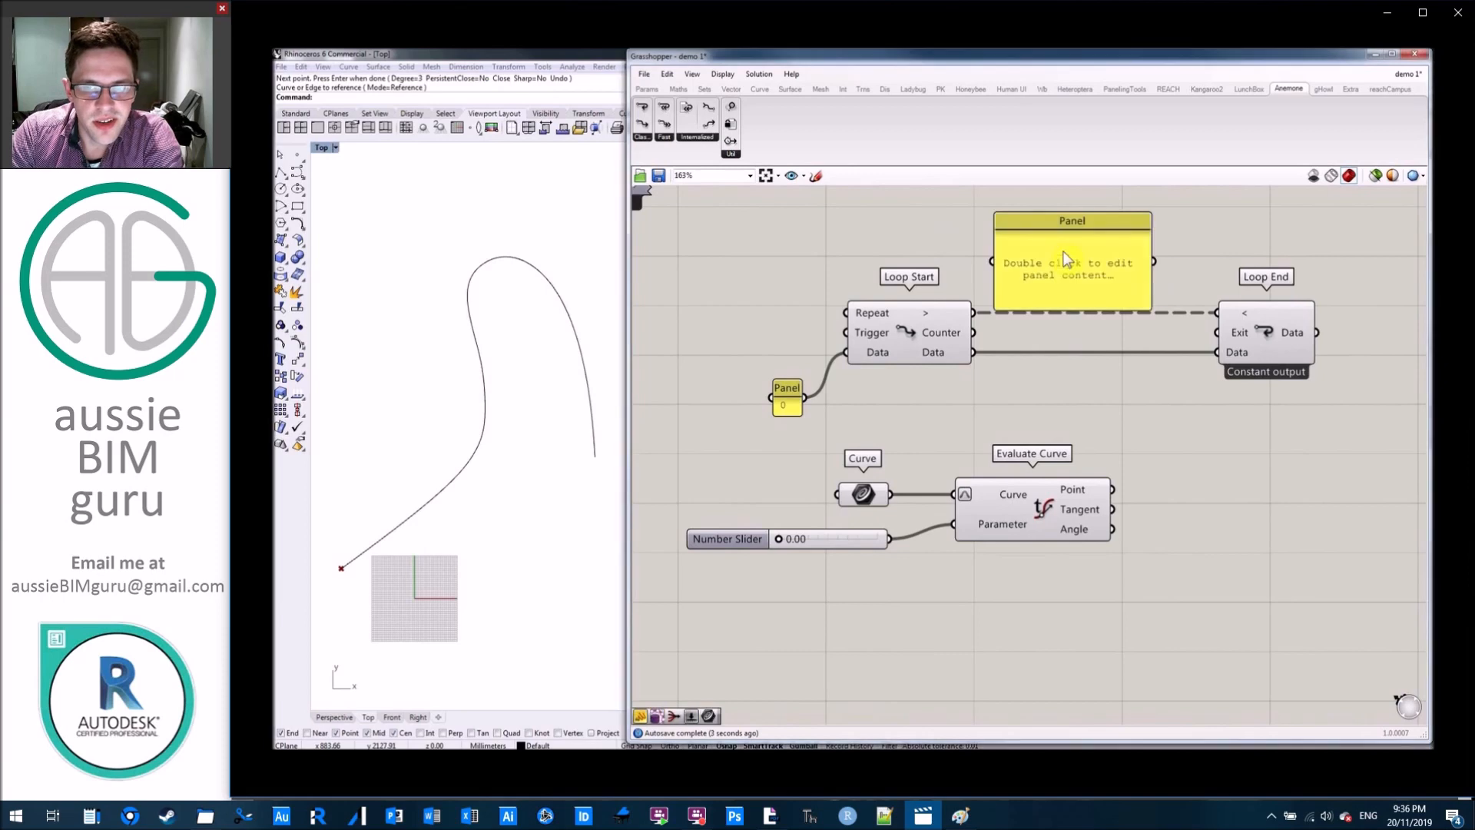
pyautogui.moveTo(972, 332); pyautogui.dragTo(992, 261)
pyautogui.moveTo(1115, 272)
pyautogui.mouseDown()
pyautogui.moveTo(1179, 238)
pyautogui.moveTo(1118, 249)
pyautogui.mouseUp()
pyautogui.rightClick(1118, 249)
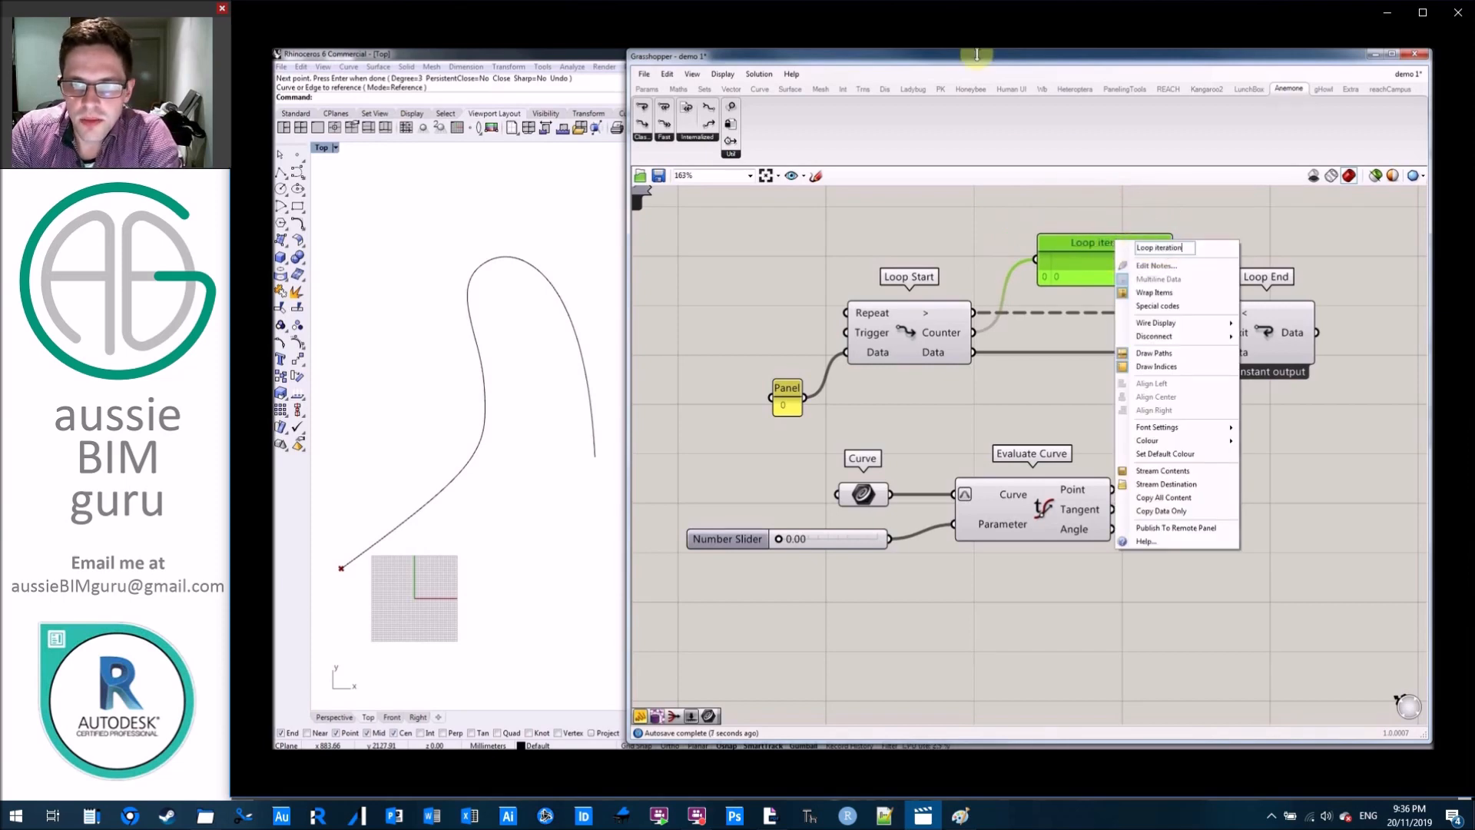
pyautogui.write('Loop iteration')
pyautogui.click(991, 223)
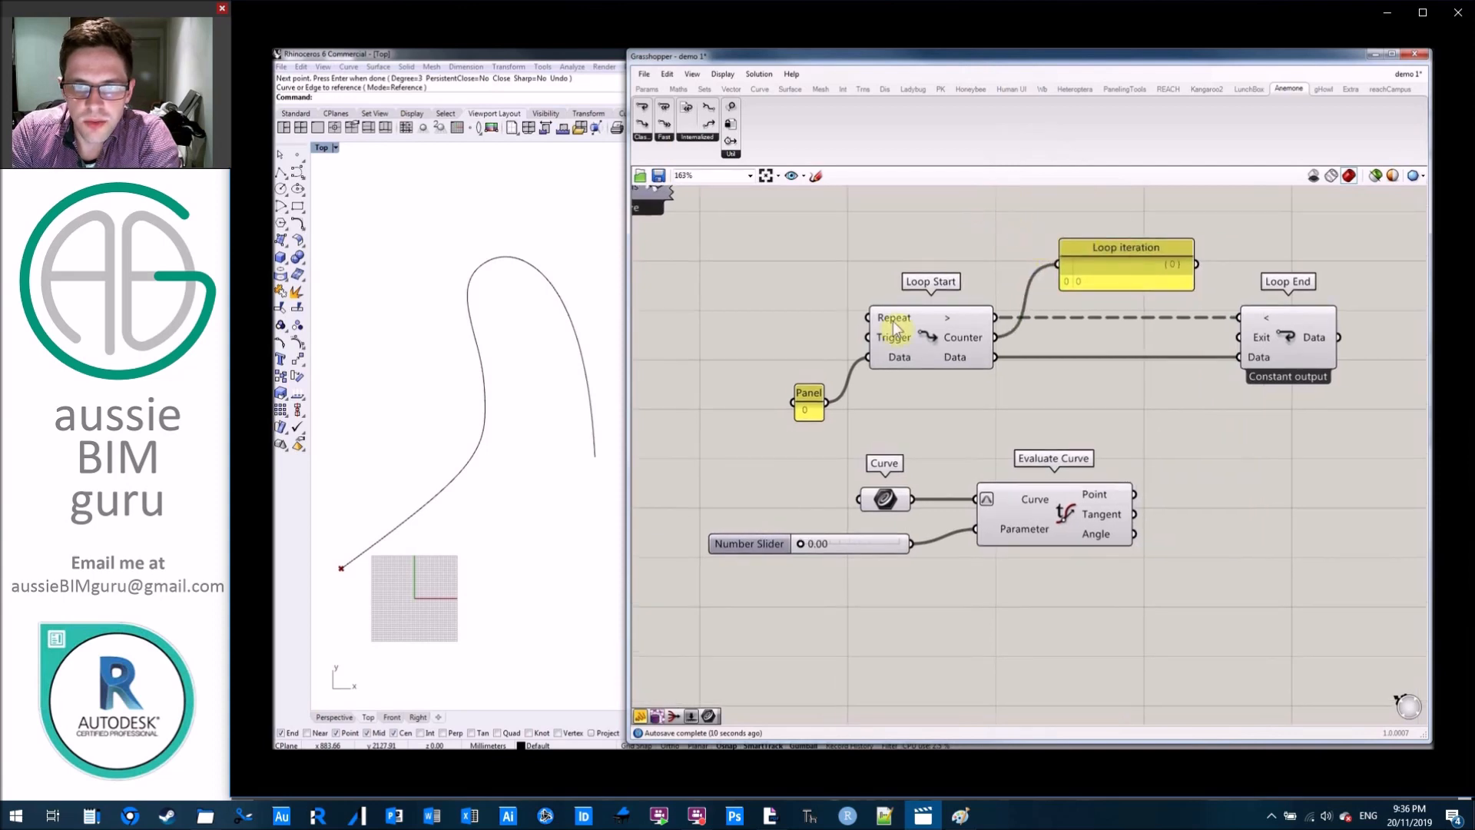
# Add a button named "Reset", connect it to Loop Start's Trigger input, and align it beside that input.
pyautogui.moveTo(893, 327)
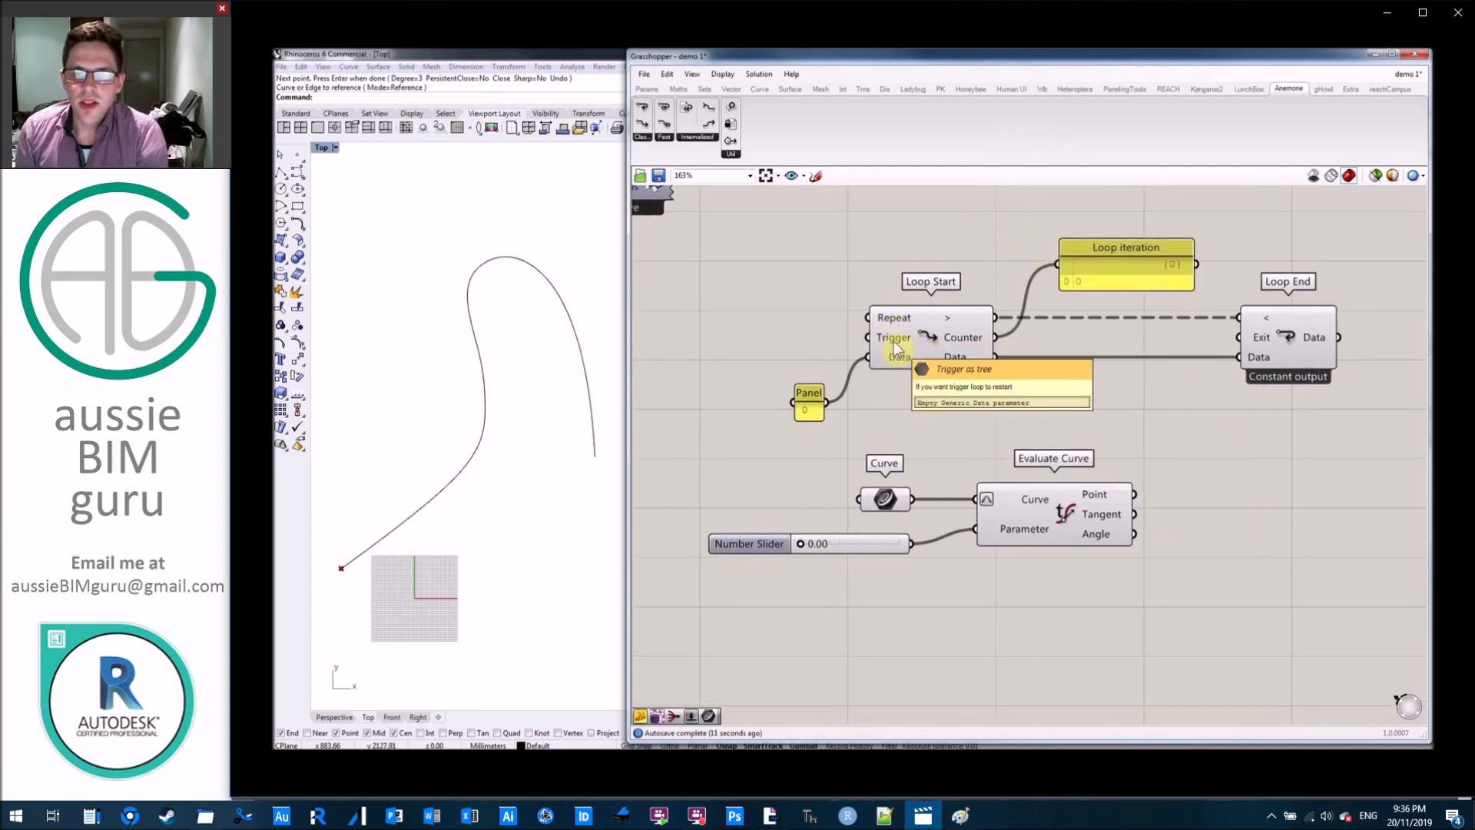
pyautogui.click(656, 89)
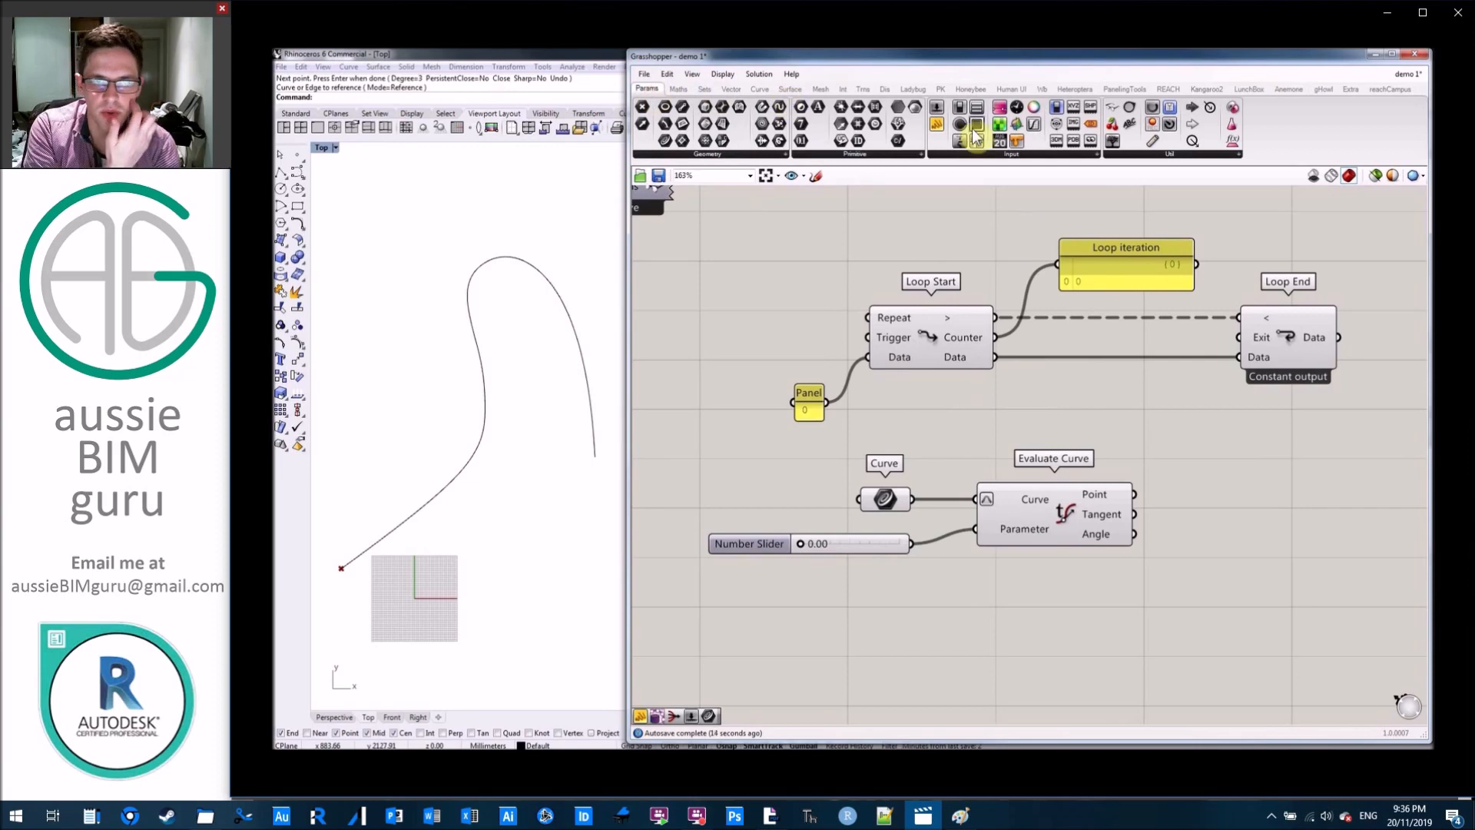
pyautogui.moveTo(715, 289); pyautogui.dragTo(694, 289)
pyautogui.rightClick(694, 290)
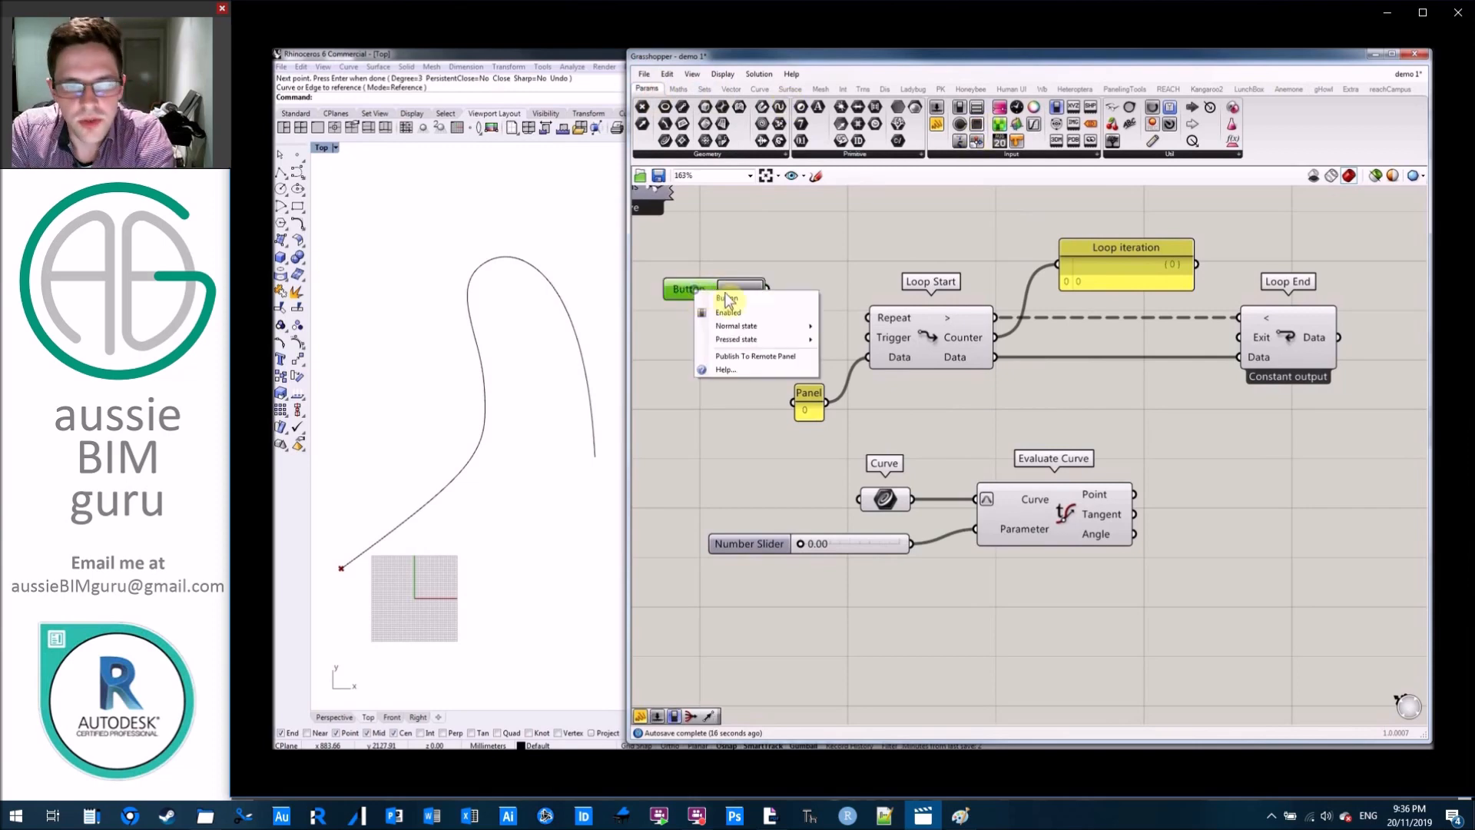
pyautogui.write('Re')
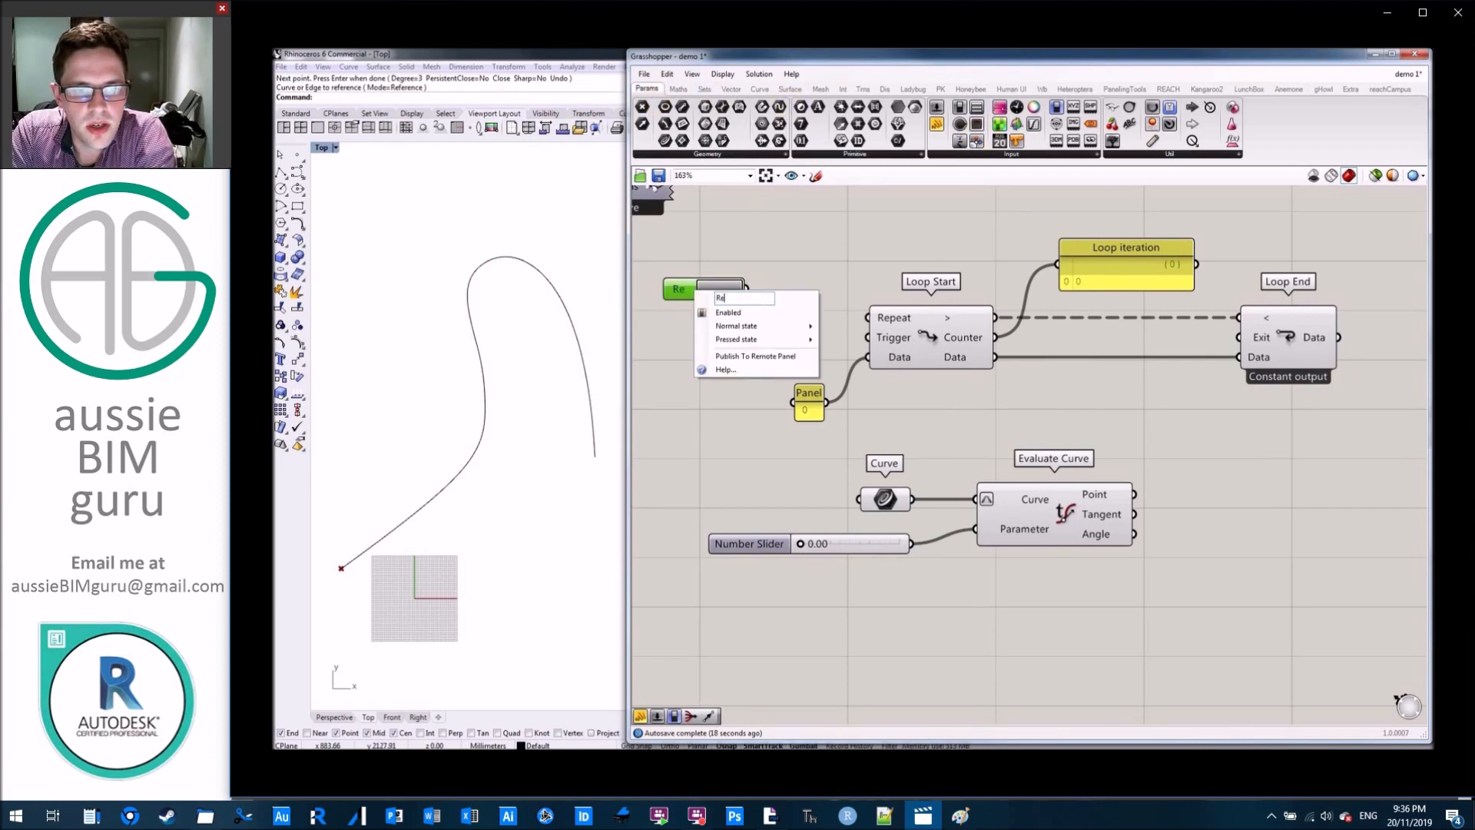
pyautogui.write('set')
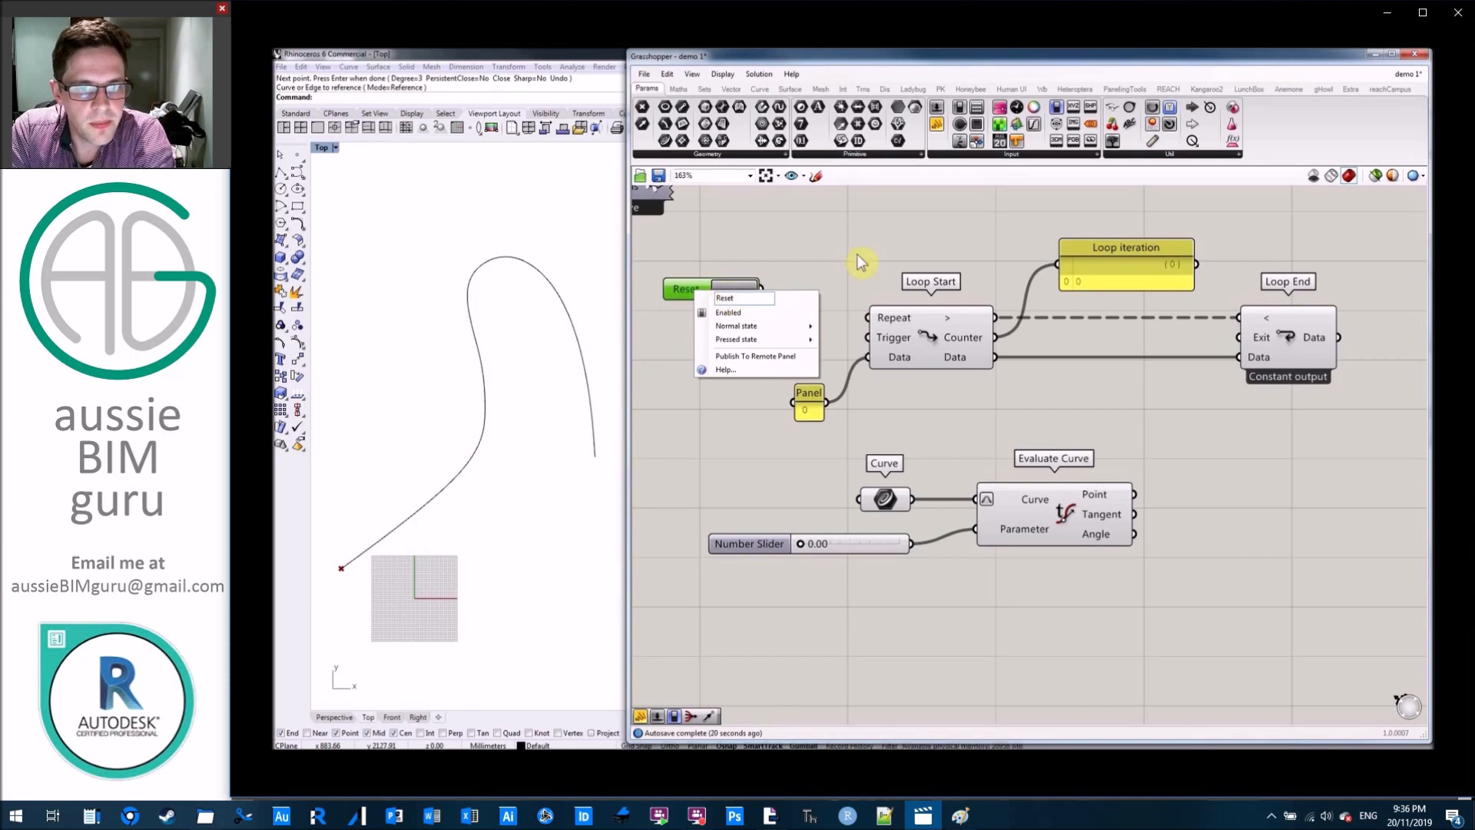
pyautogui.click(812, 274)
pyautogui.moveTo(762, 288); pyautogui.dragTo(868, 337)
pyautogui.moveTo(690, 289); pyautogui.dragTo(766, 337)
pyautogui.click(823, 255)
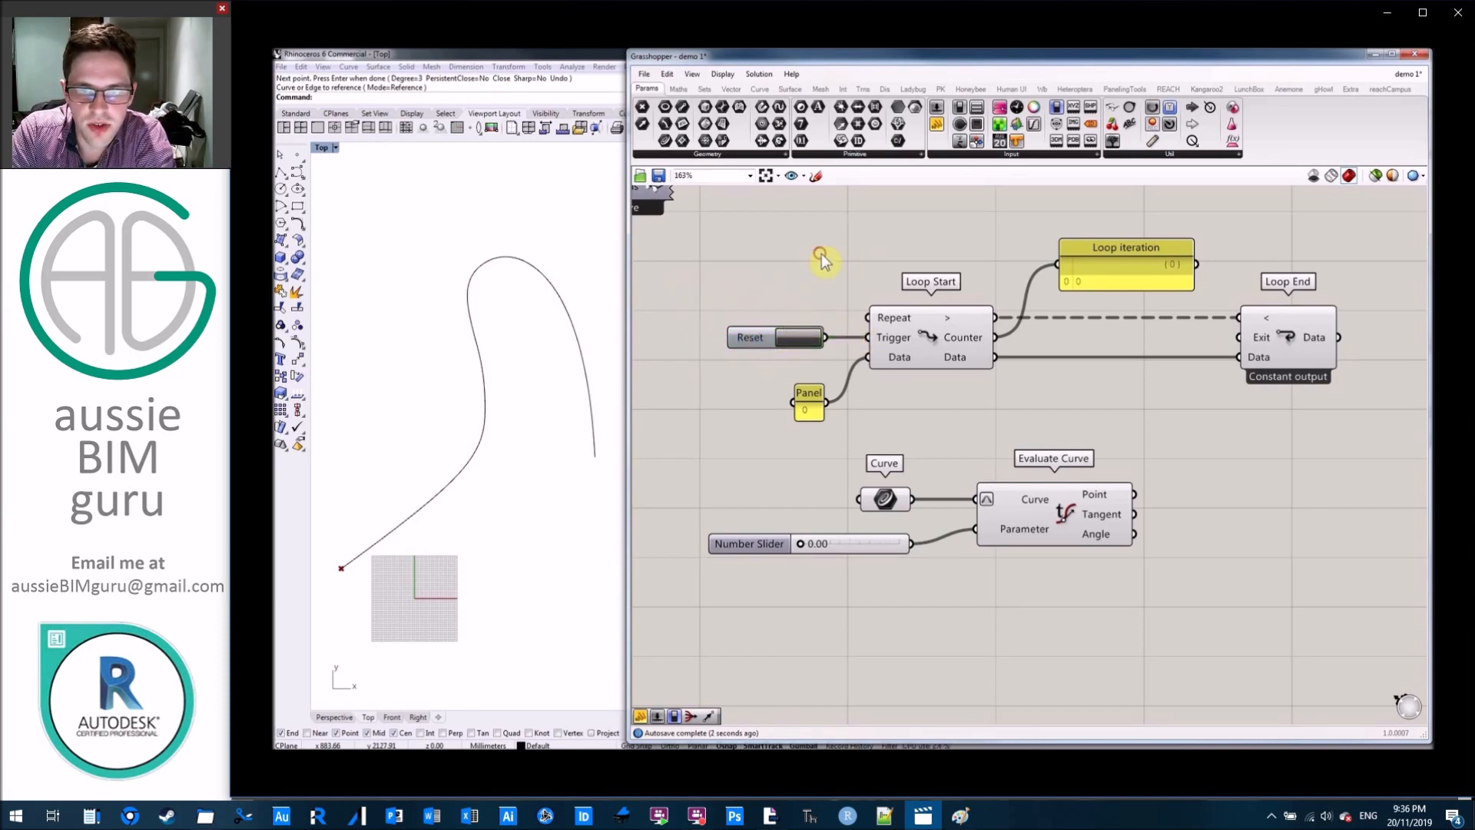
# Add a panel containing 100 and connect it to Loop Start's Repeat input.
pyautogui.doubleClick(792, 276)
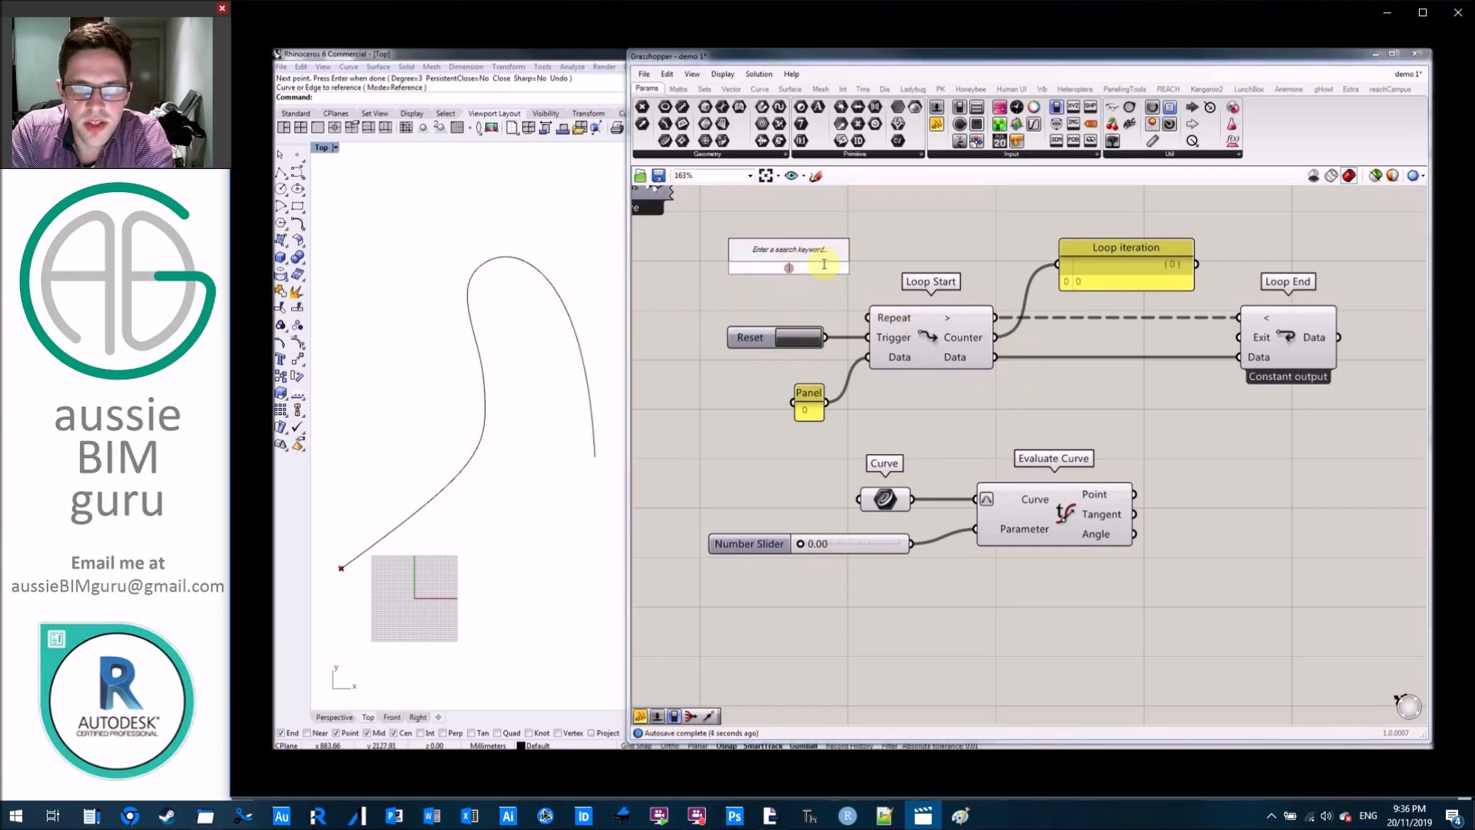
pyautogui.write('//')
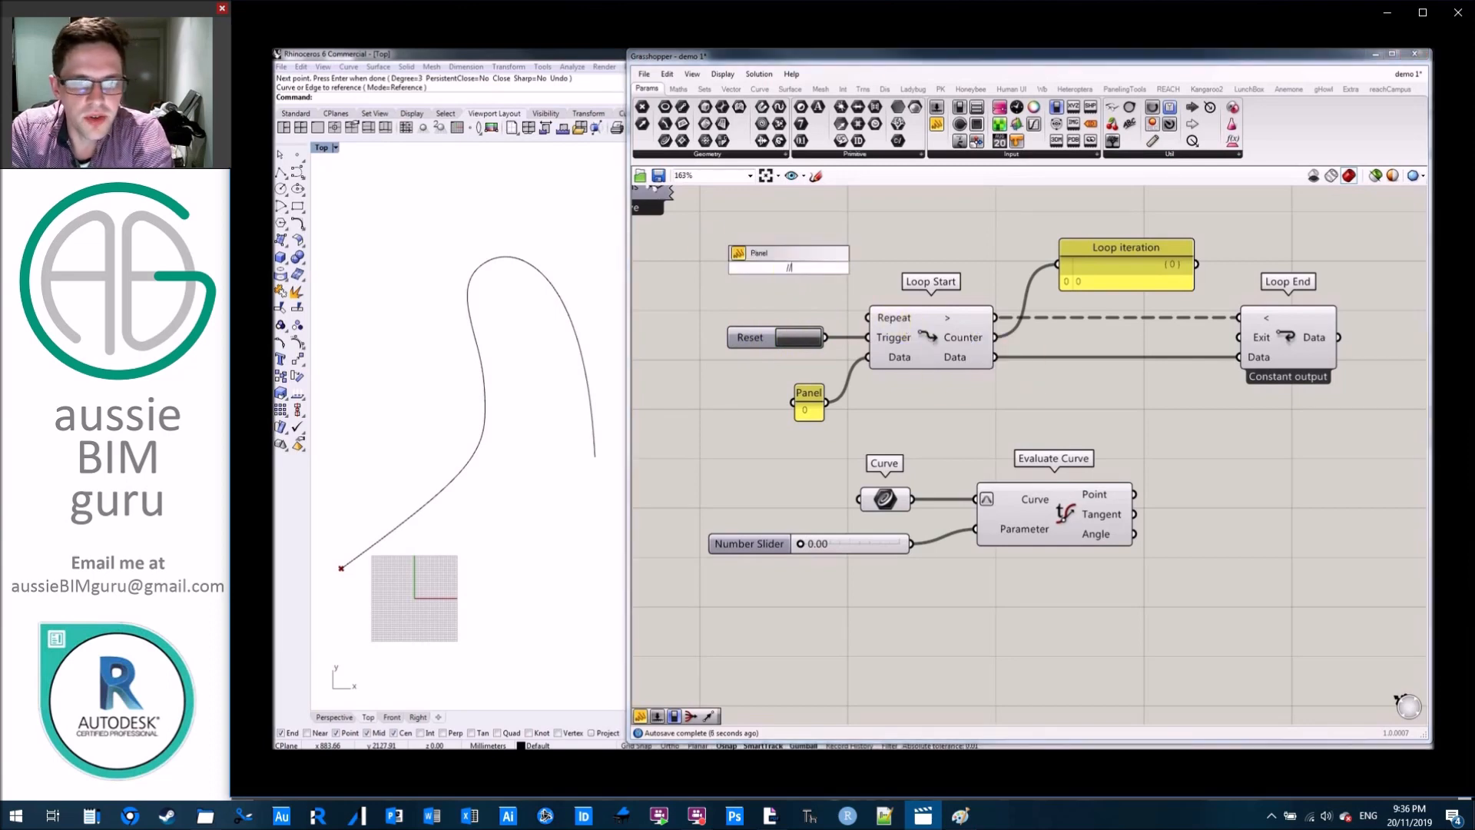
pyautogui.write('100')
pyautogui.press('Return')
pyautogui.moveTo(817, 275); pyautogui.dragTo(868, 317)
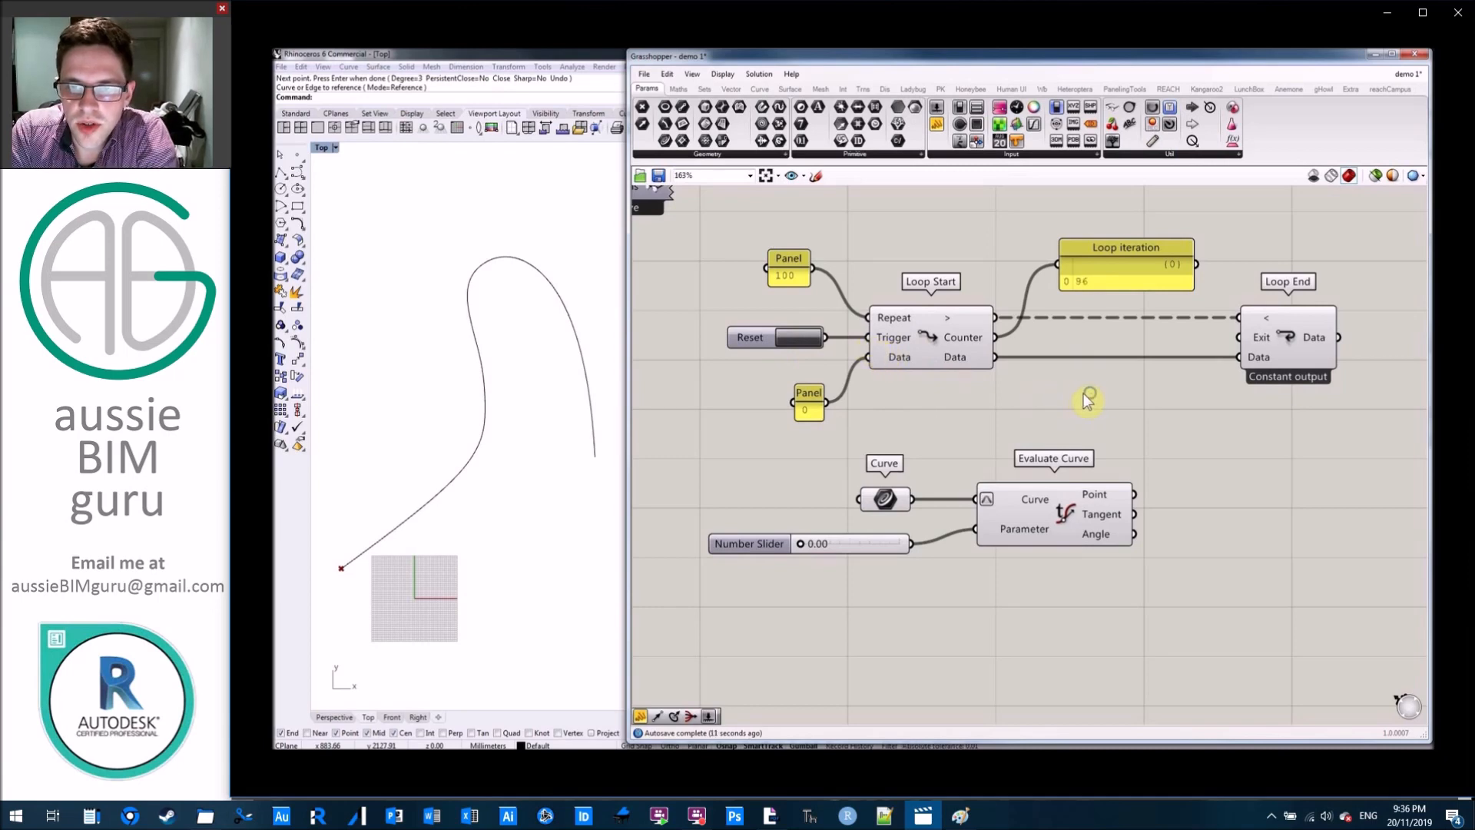
# Move the Curve parameter, number slider and Evaluate Curve together further below the loop components.
pyautogui.moveTo(1087, 399); pyautogui.dragTo(1017, 397, button='right')
pyautogui.moveTo(1110, 596)
pyautogui.mouseDown()
pyautogui.moveTo(850, 471)
pyautogui.moveTo(722, 438)
pyautogui.mouseUp()
pyautogui.moveTo(962, 505); pyautogui.dragTo(1089, 621)
pyautogui.click(966, 428)
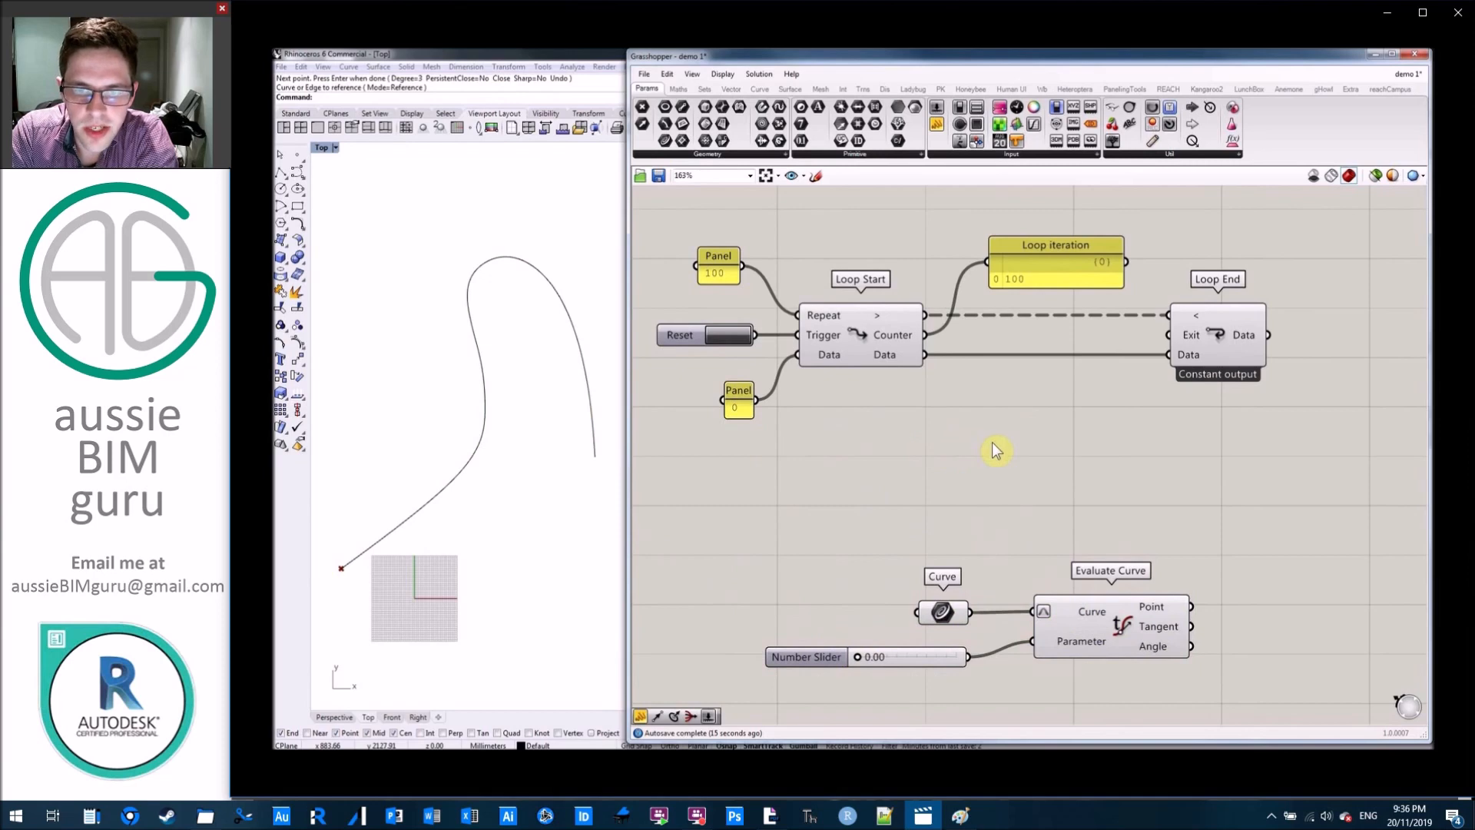
# Place an Addition component below the loop and connect Loop Start's Data output to its A input.
pyautogui.doubleClick(991, 436)
pyautogui.click(982, 427)
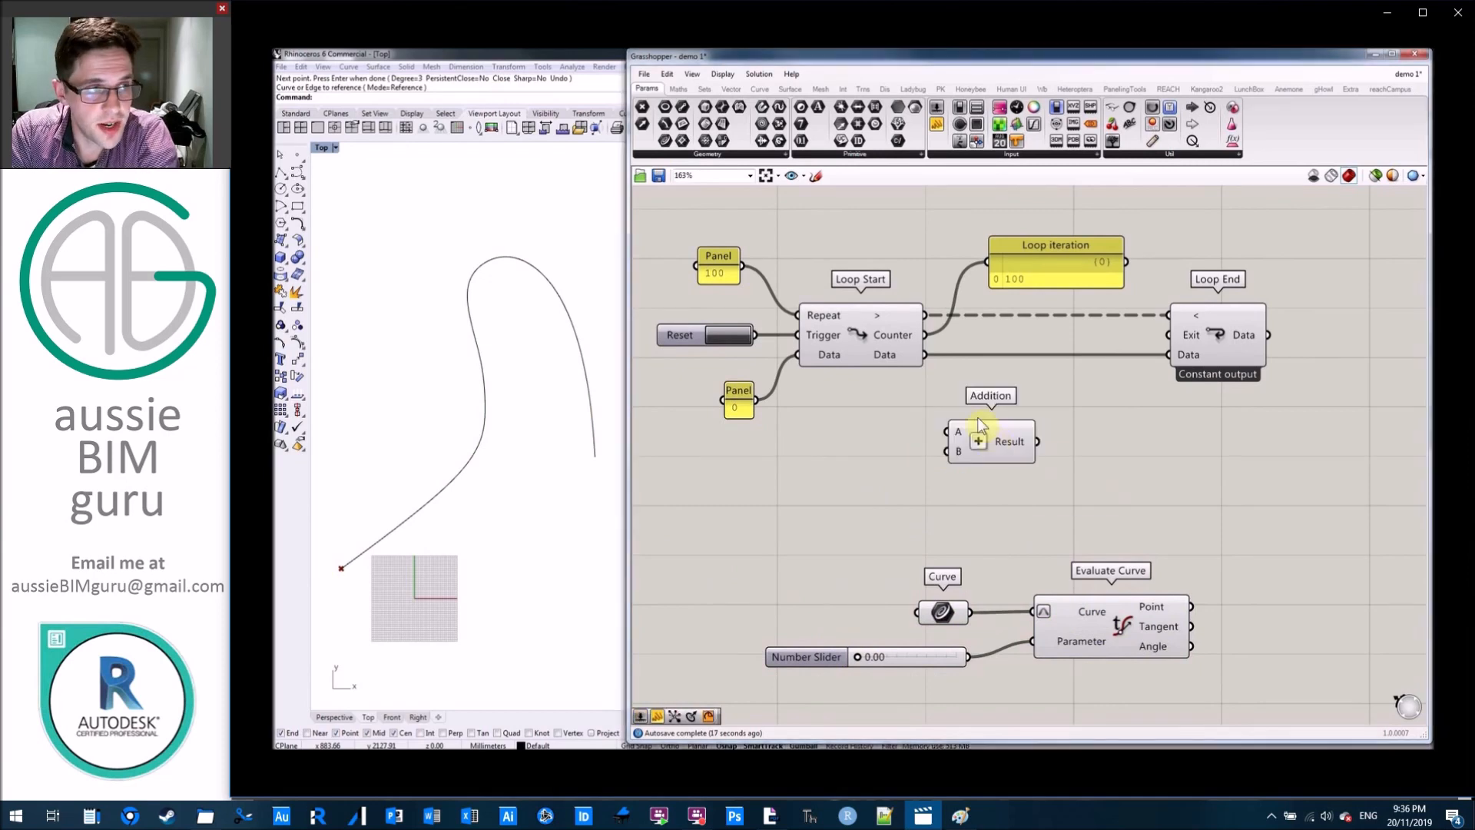
pyautogui.moveTo(933, 359); pyautogui.dragTo(1065, 428)
pyautogui.click(1266, 477)
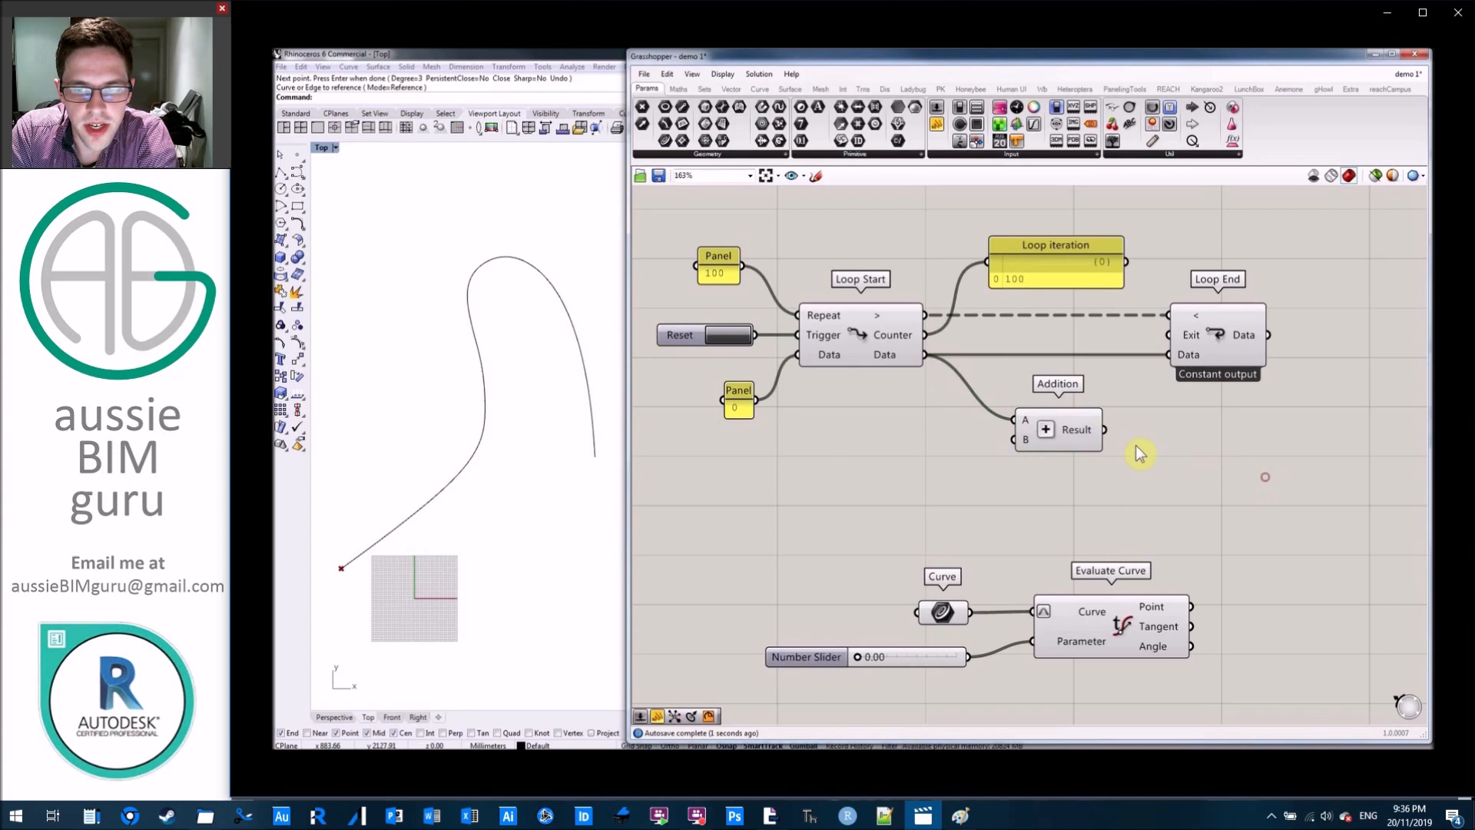
# Add a number slider ranging from 0 to 0.01 with a value of 0.001 near the Addition component.
pyautogui.doubleClick(904, 459)
pyautogui.write('0<')
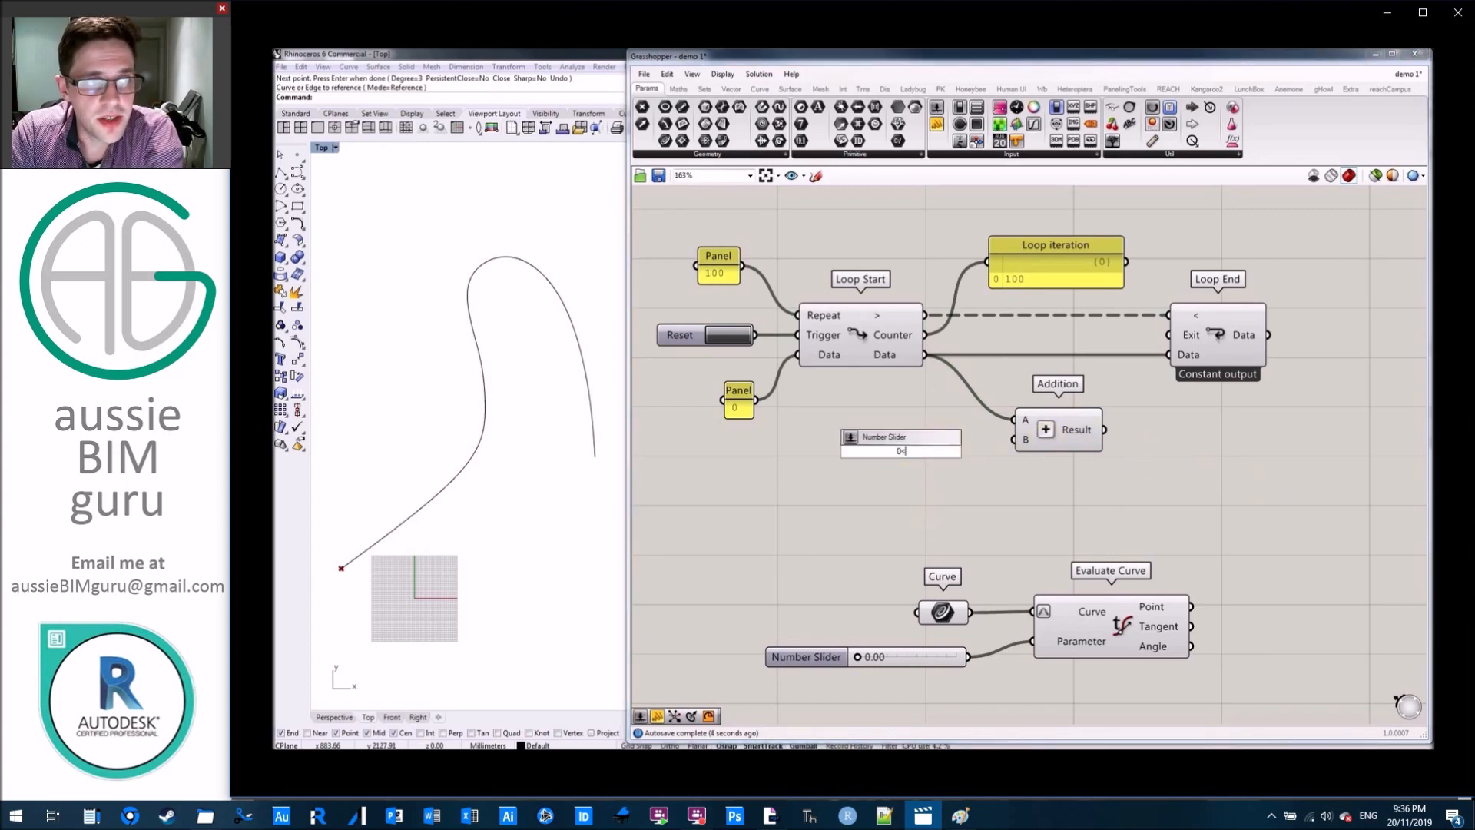
pyautogui.write('.001<.01')
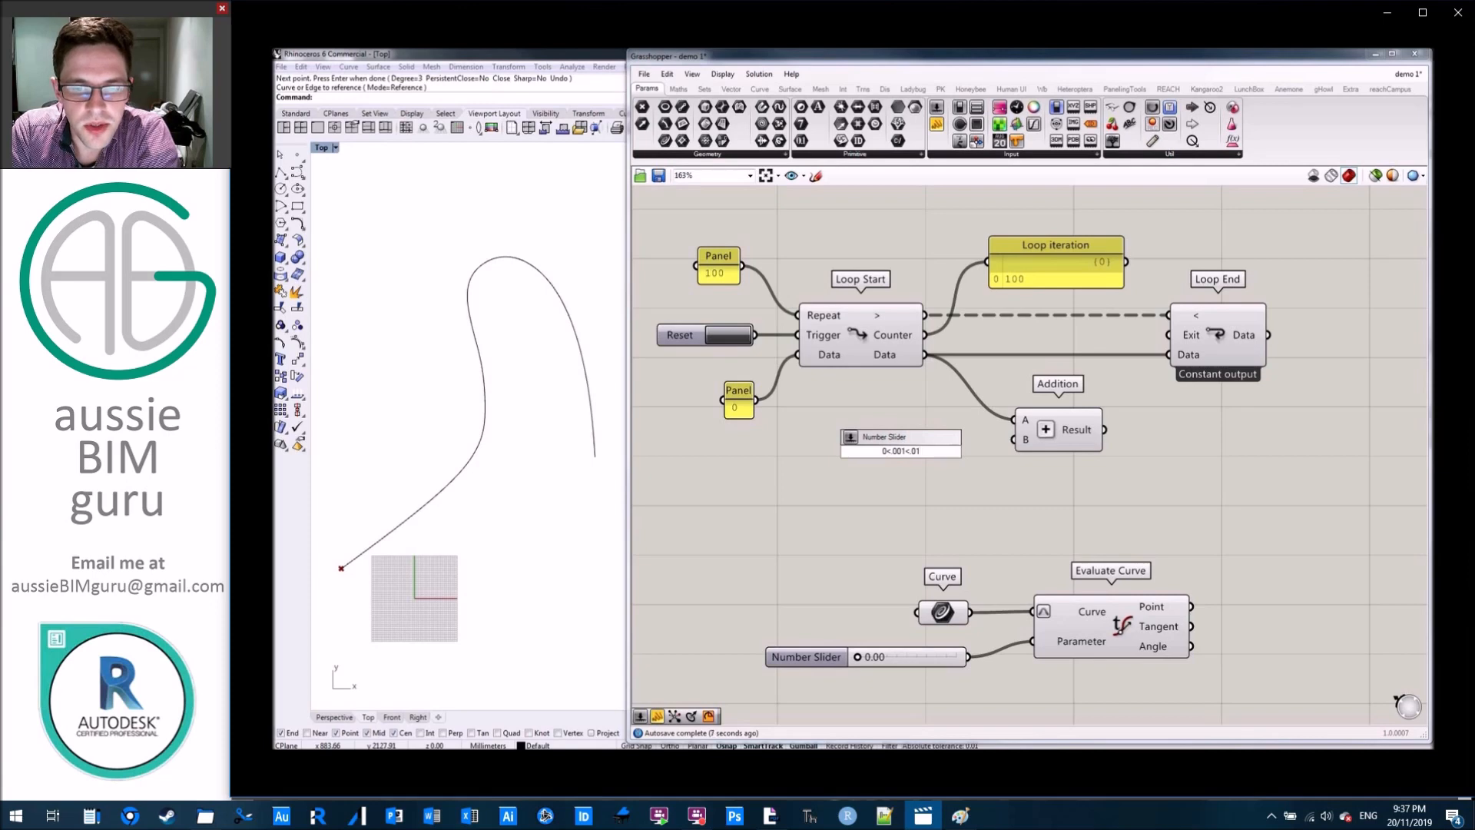
pyautogui.press('Return')
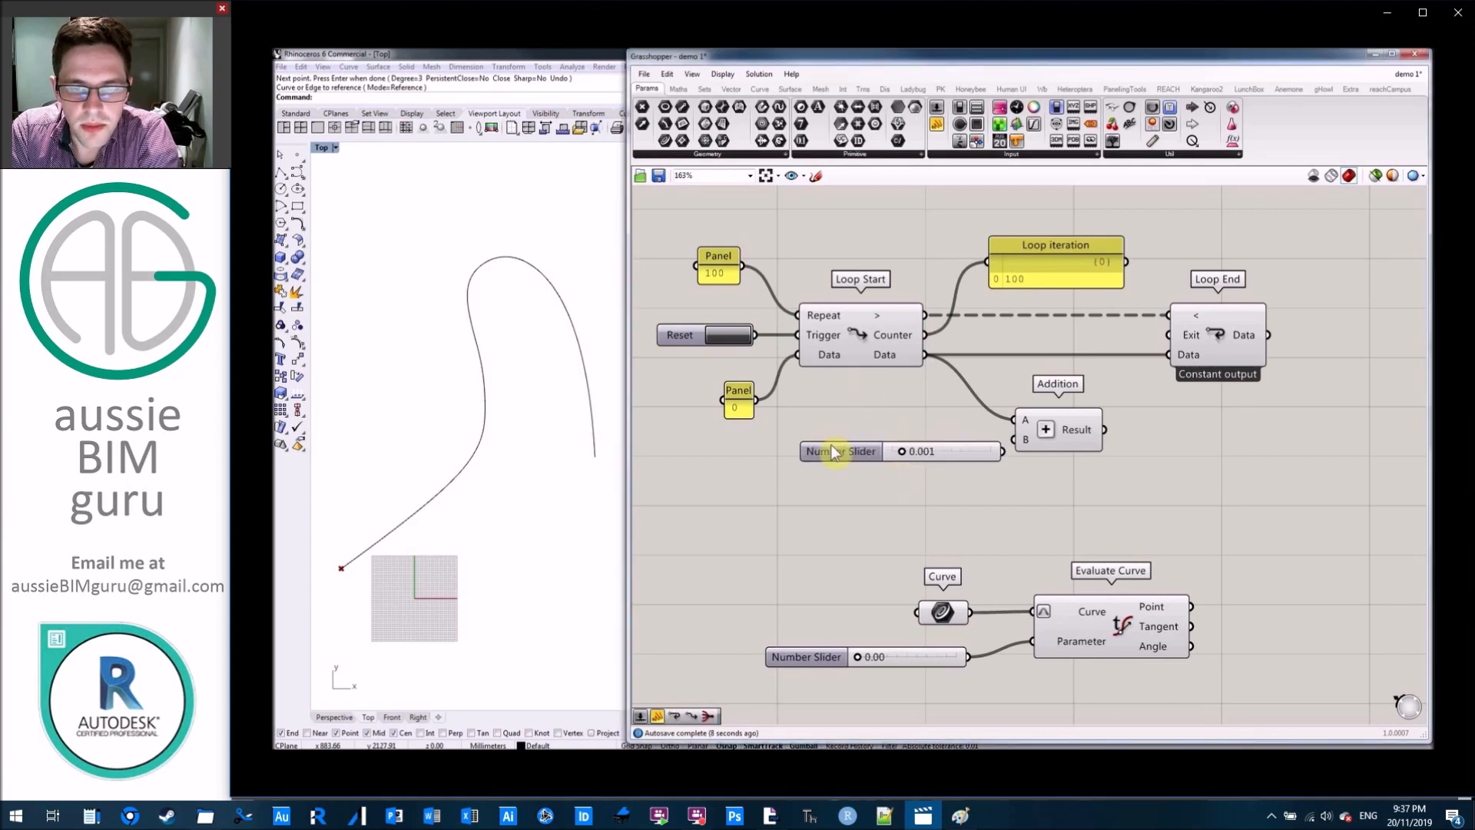
# Rename the new slider "Increment", connect it to Addition's B input and place it beside that input.
pyautogui.rightClick(907, 453)
pyautogui.moveTo(907, 452); pyautogui.dragTo(836, 463)
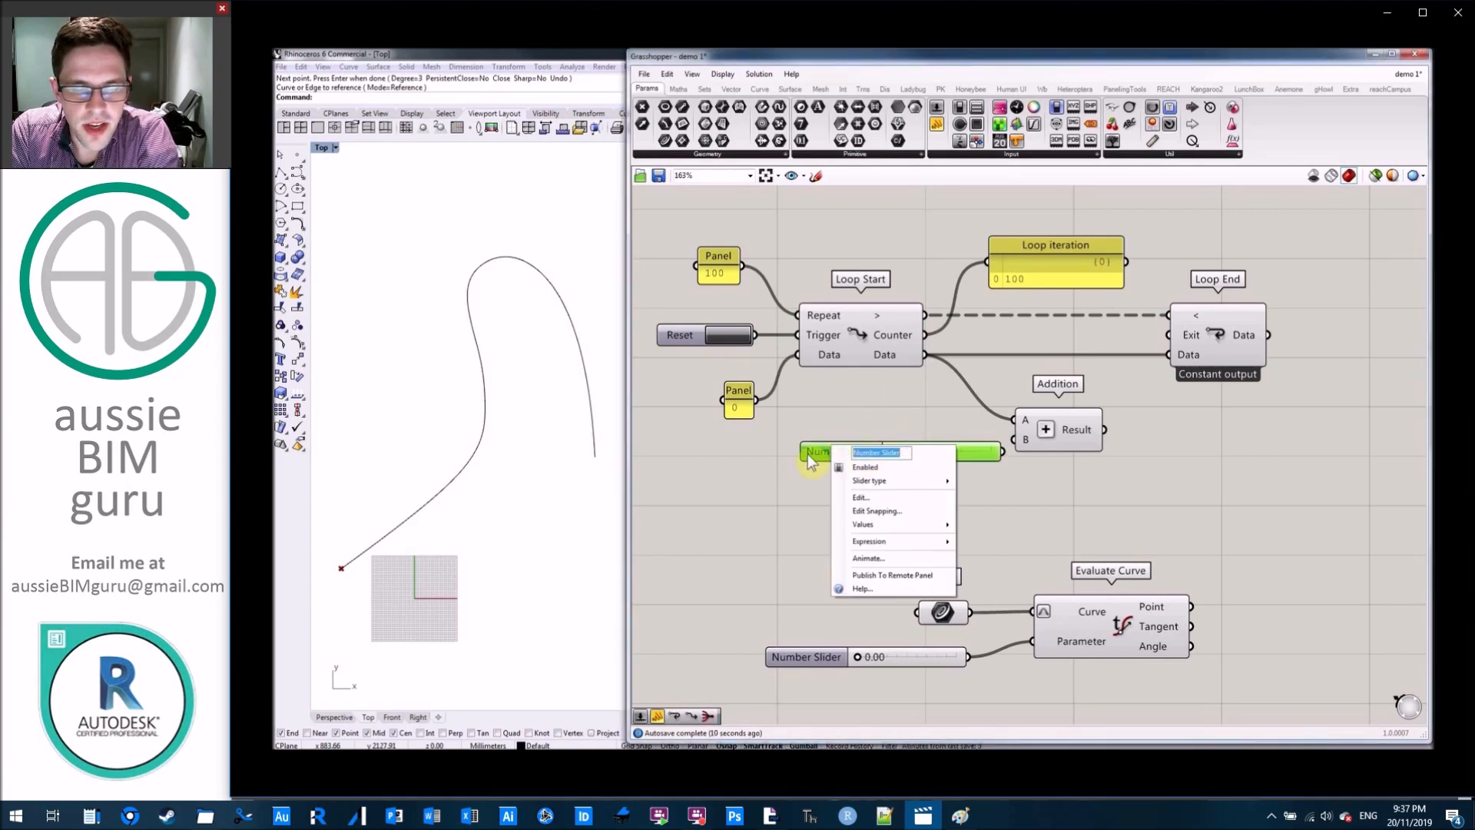
pyautogui.write('Inr')
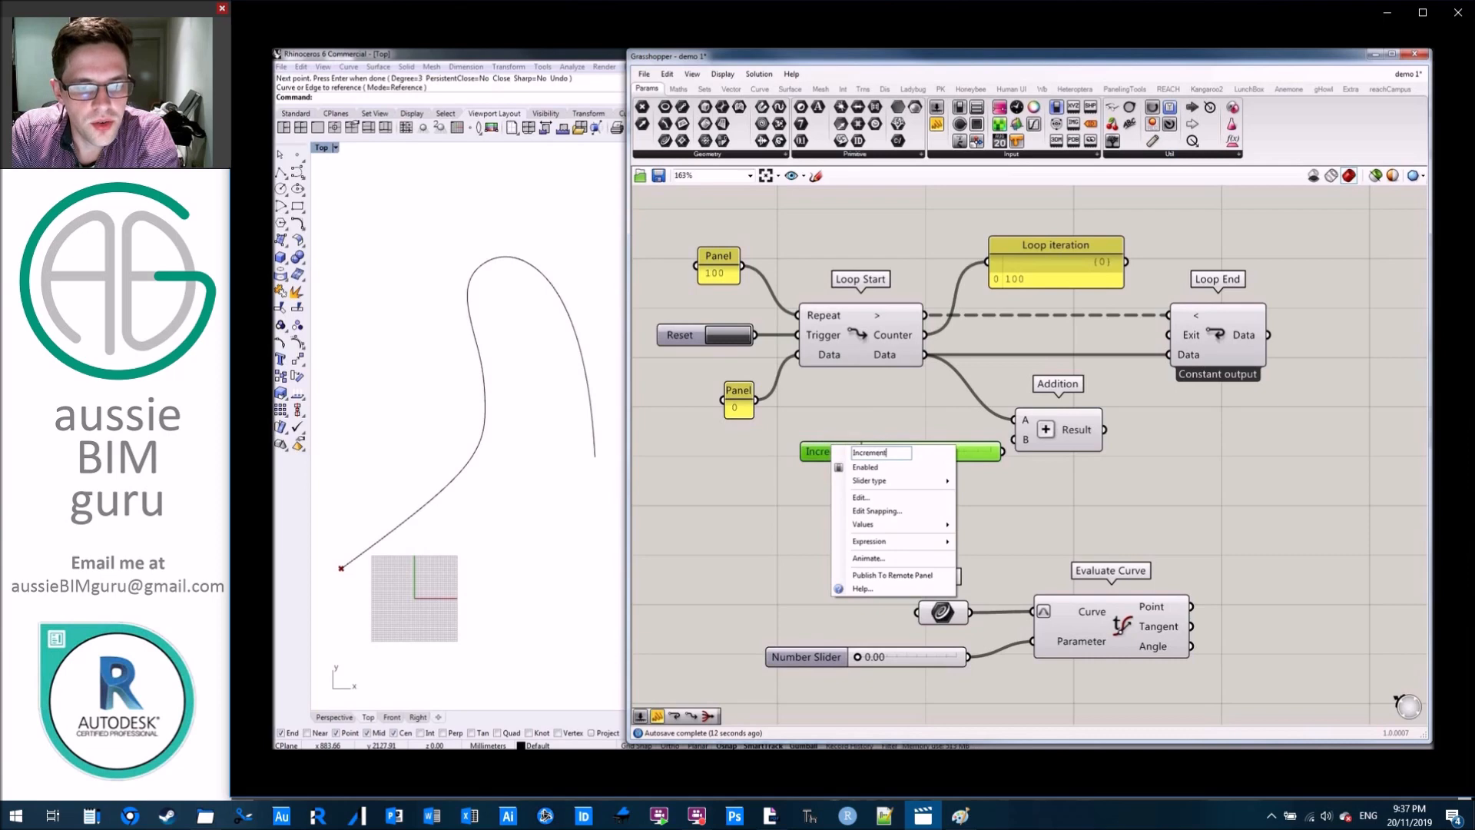
pyautogui.click(906, 388)
pyautogui.moveTo(999, 452); pyautogui.dragTo(913, 451)
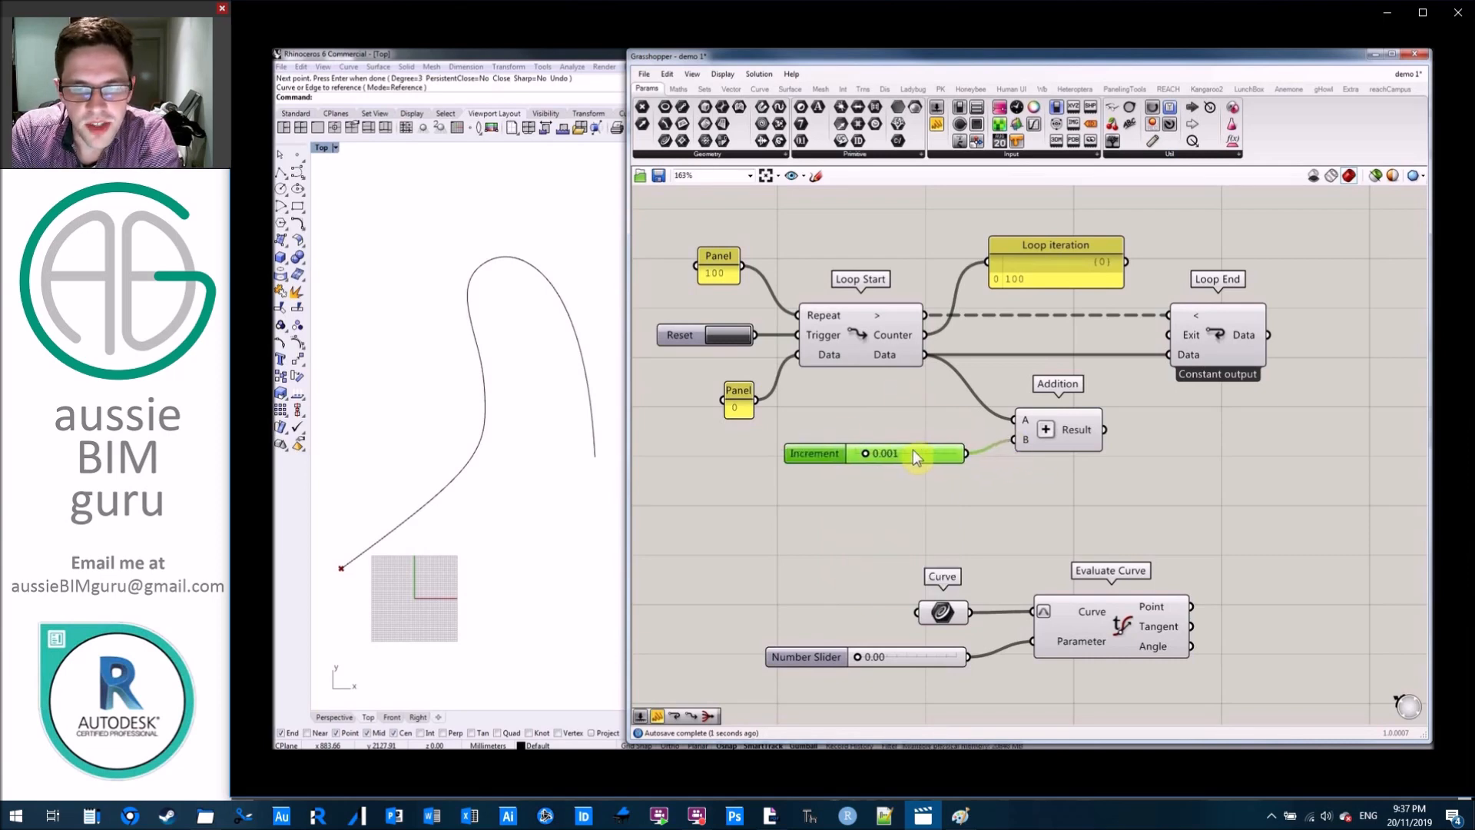
pyautogui.click(909, 385)
# Attach one panel to Addition's Result output and another to Loop End's Data output.
pyautogui.moveTo(931, 150); pyautogui.dragTo(1249, 509)
pyautogui.moveTo(1105, 430); pyautogui.dragTo(1164, 504)
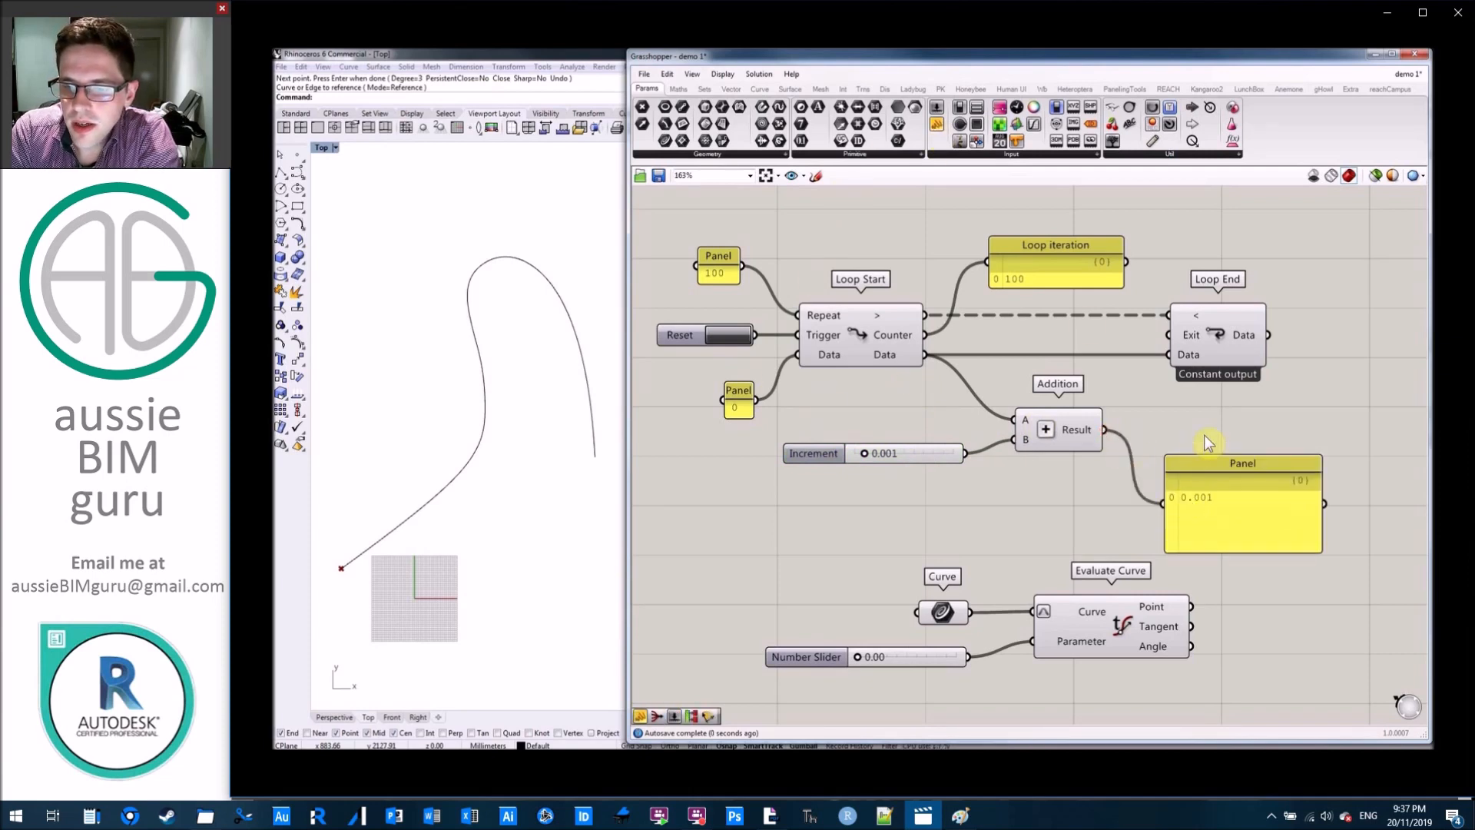
pyautogui.moveTo(1209, 443); pyautogui.dragTo(1115, 439, button='right')
pyautogui.moveTo(937, 108); pyautogui.dragTo(1315, 307)
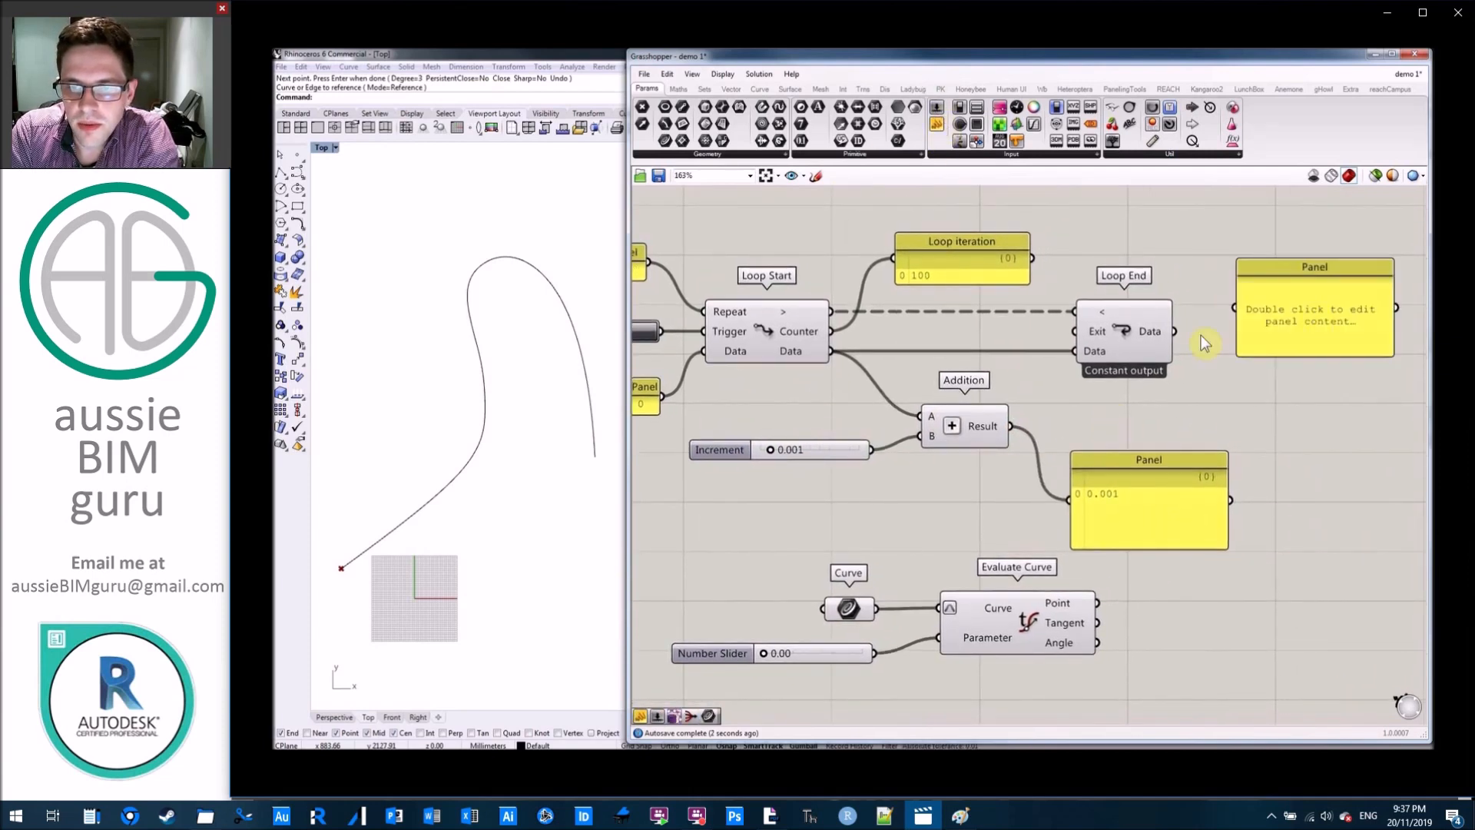
pyautogui.moveTo(1174, 332); pyautogui.dragTo(1320, 325)
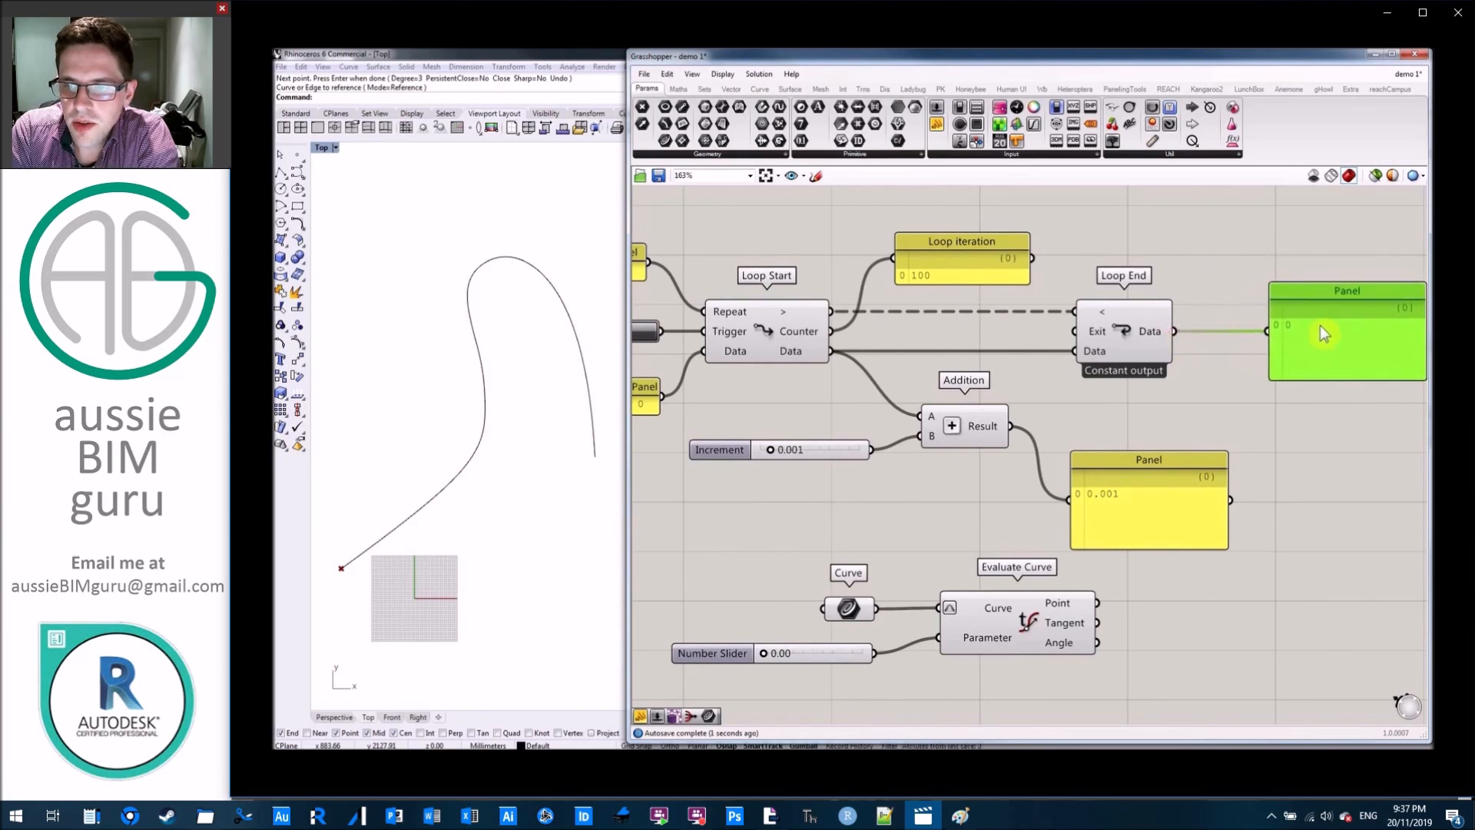
pyautogui.click(1222, 409)
pyautogui.scroll(-2, 1222, 409)
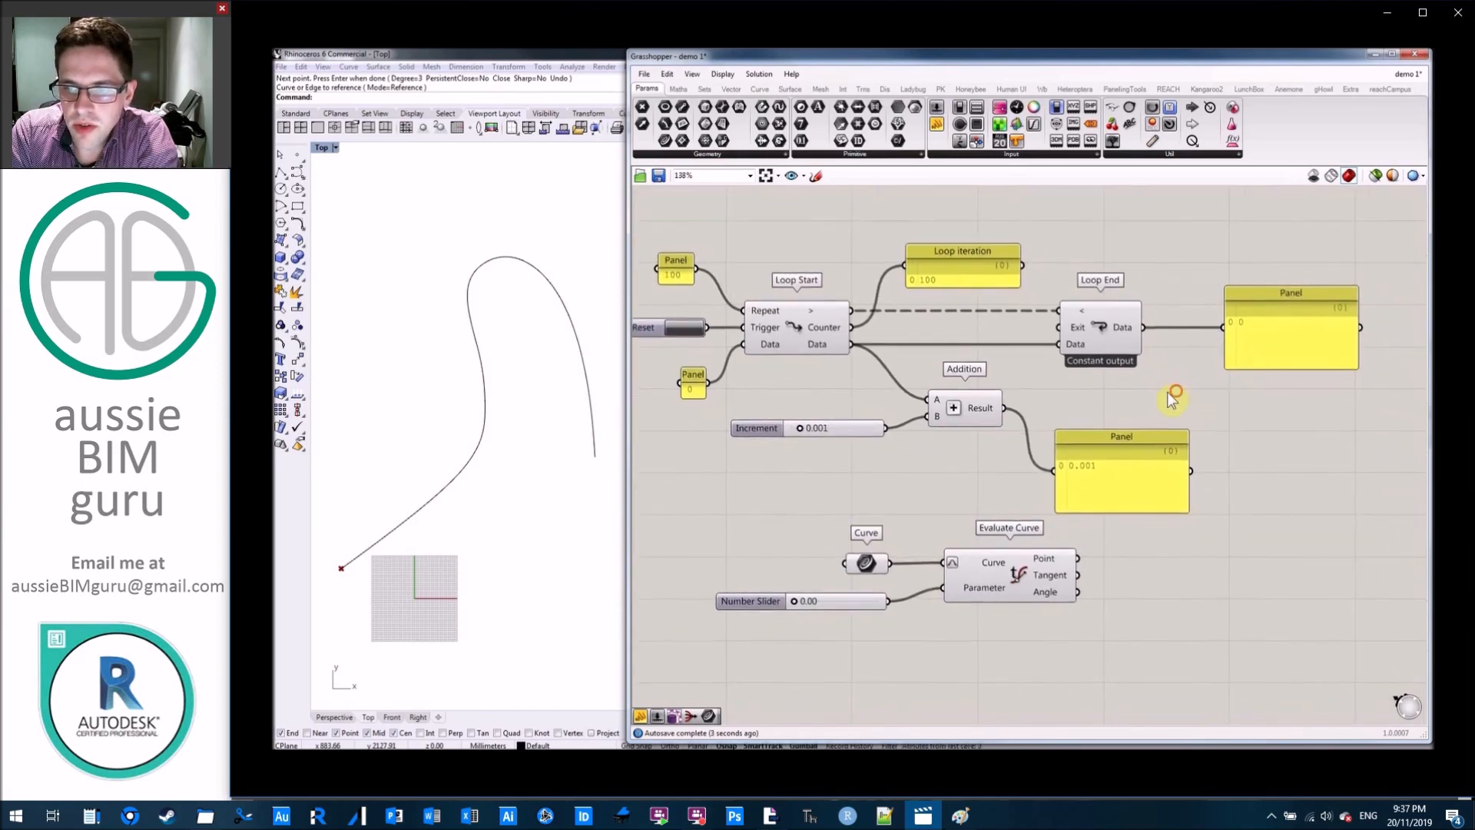
# Connect Addition's Result output to Loop End's Data input and move Loop End further away from the Addition component.
pyautogui.moveTo(1005, 408); pyautogui.dragTo(1061, 345)
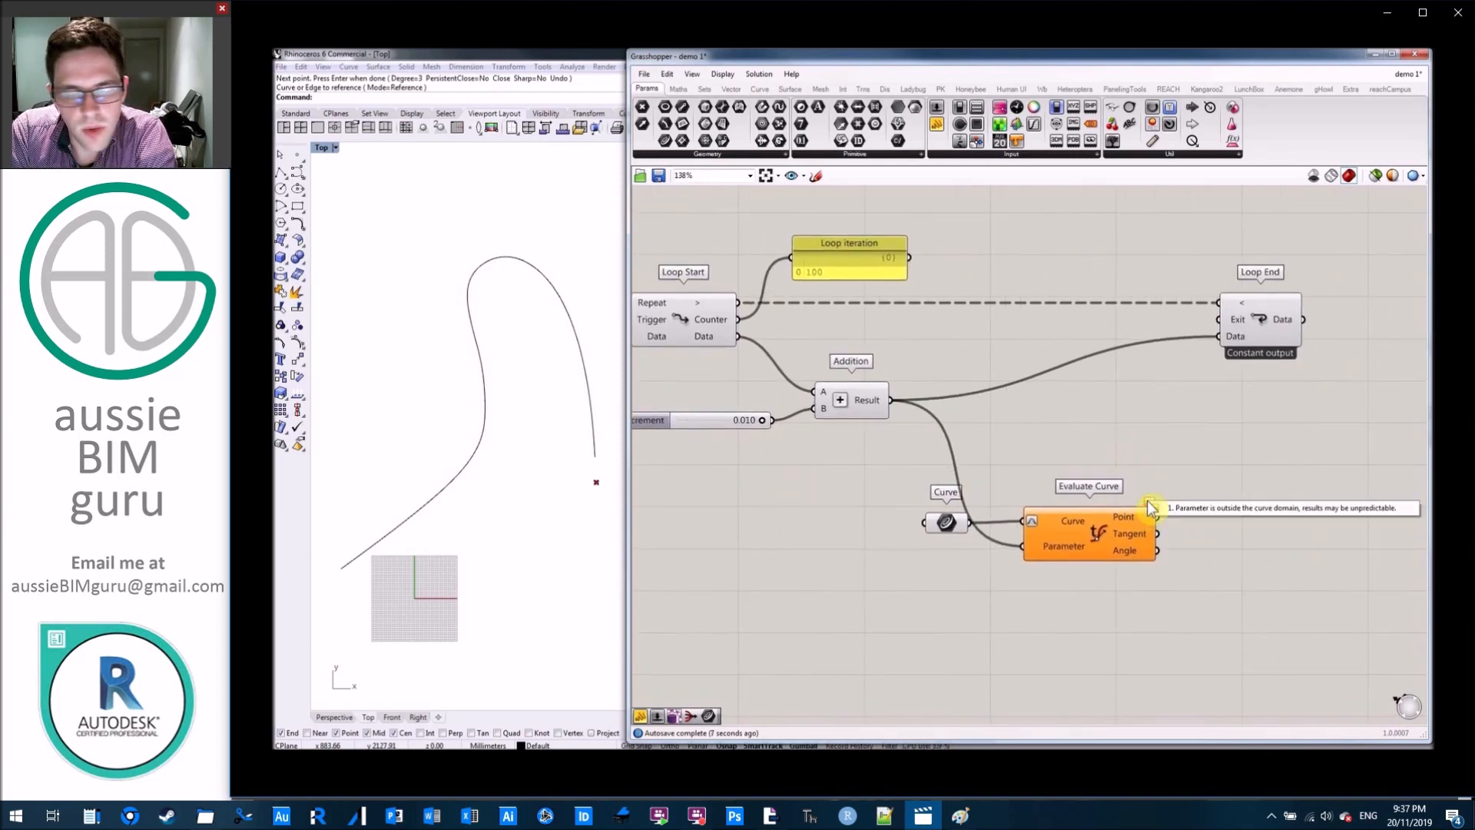
pyautogui.scroll(-2, 1071, 395)
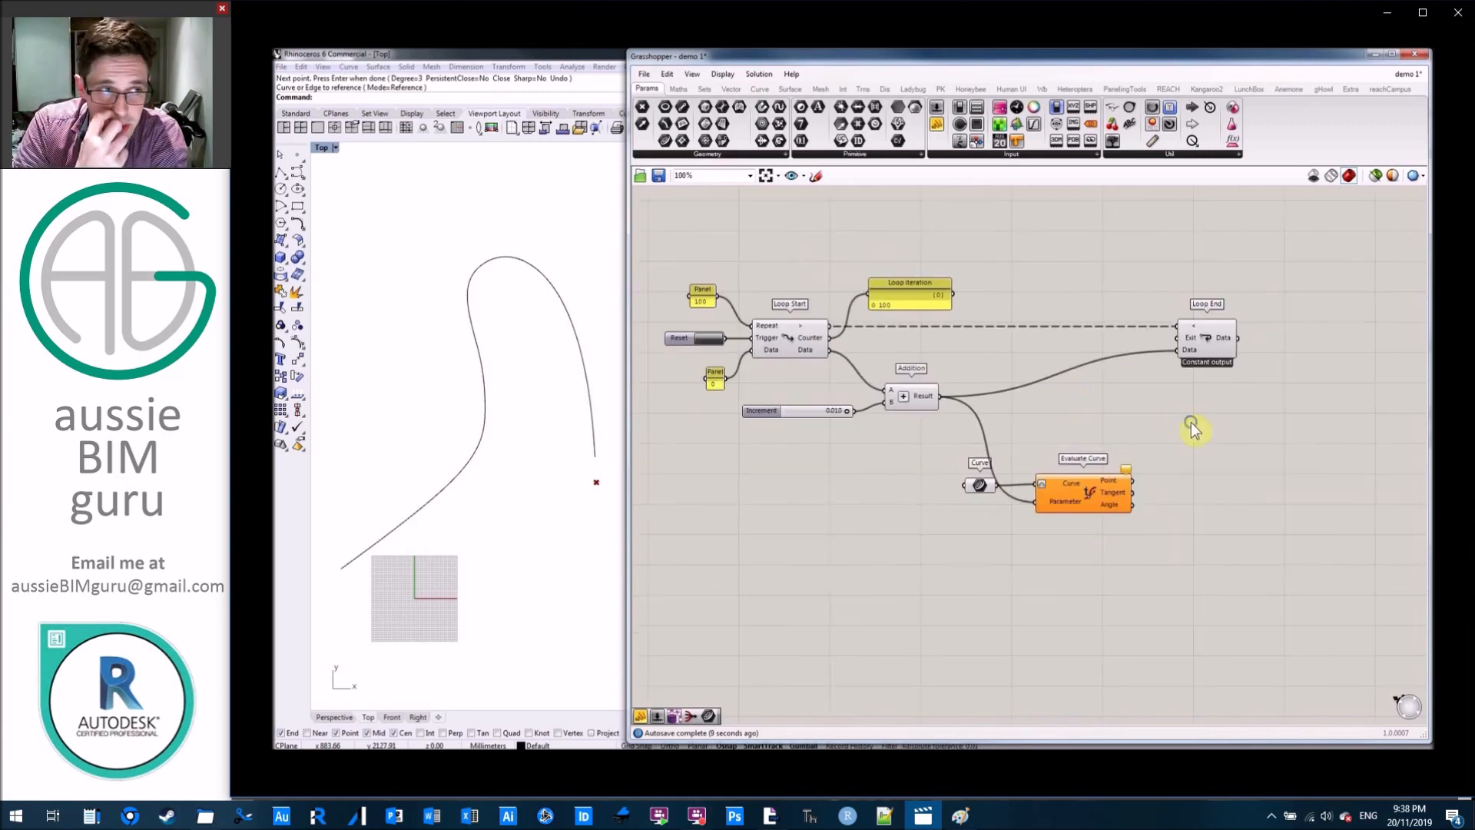
pyautogui.moveTo(1171, 354); pyautogui.dragTo(1220, 349)
pyautogui.click(1113, 264)
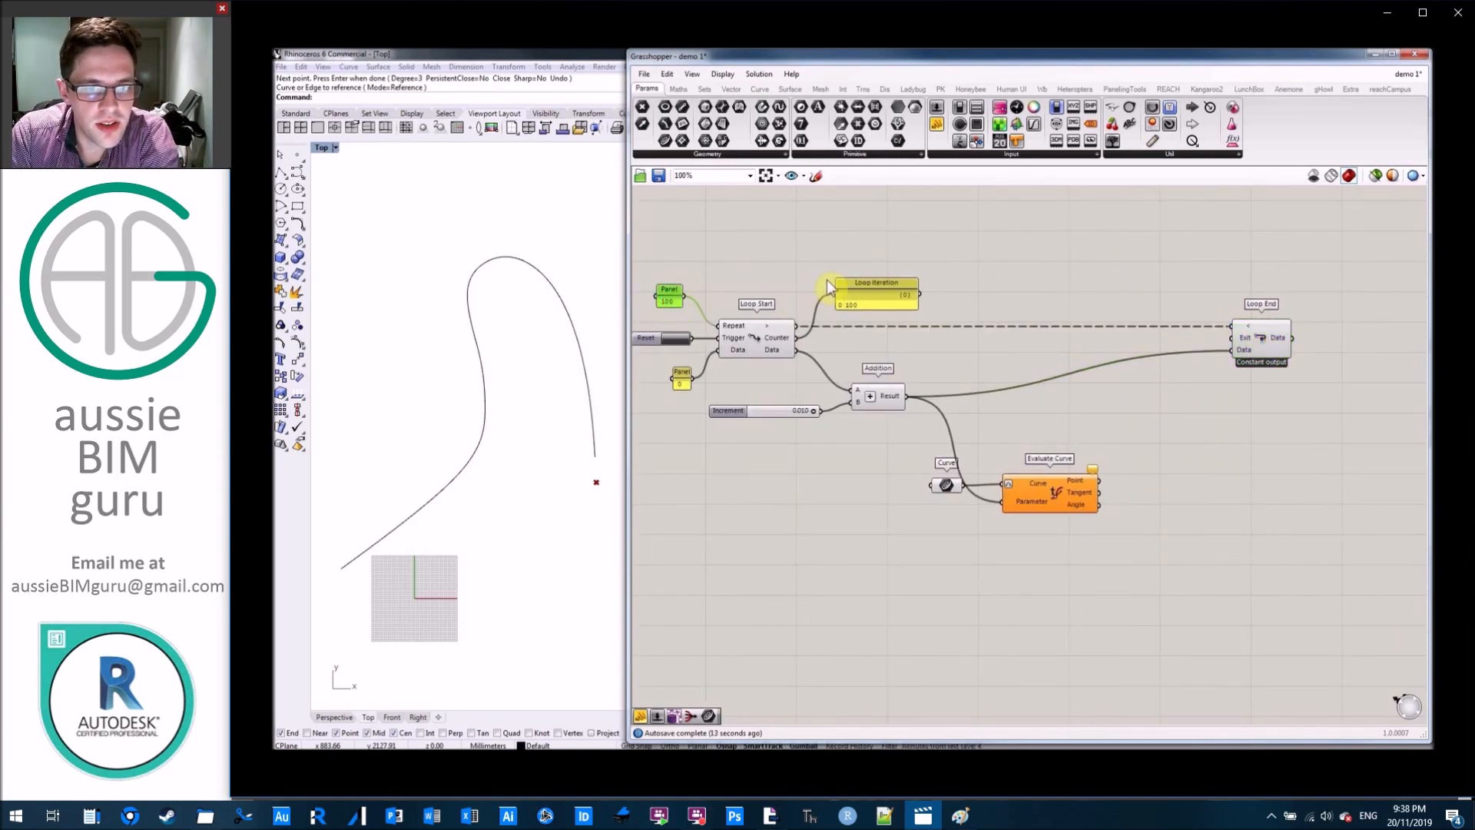
# Set the panel feeding Loop Start's Repeat input to 1000 and trigger the Reset button.
pyautogui.doubleClick(672, 301)
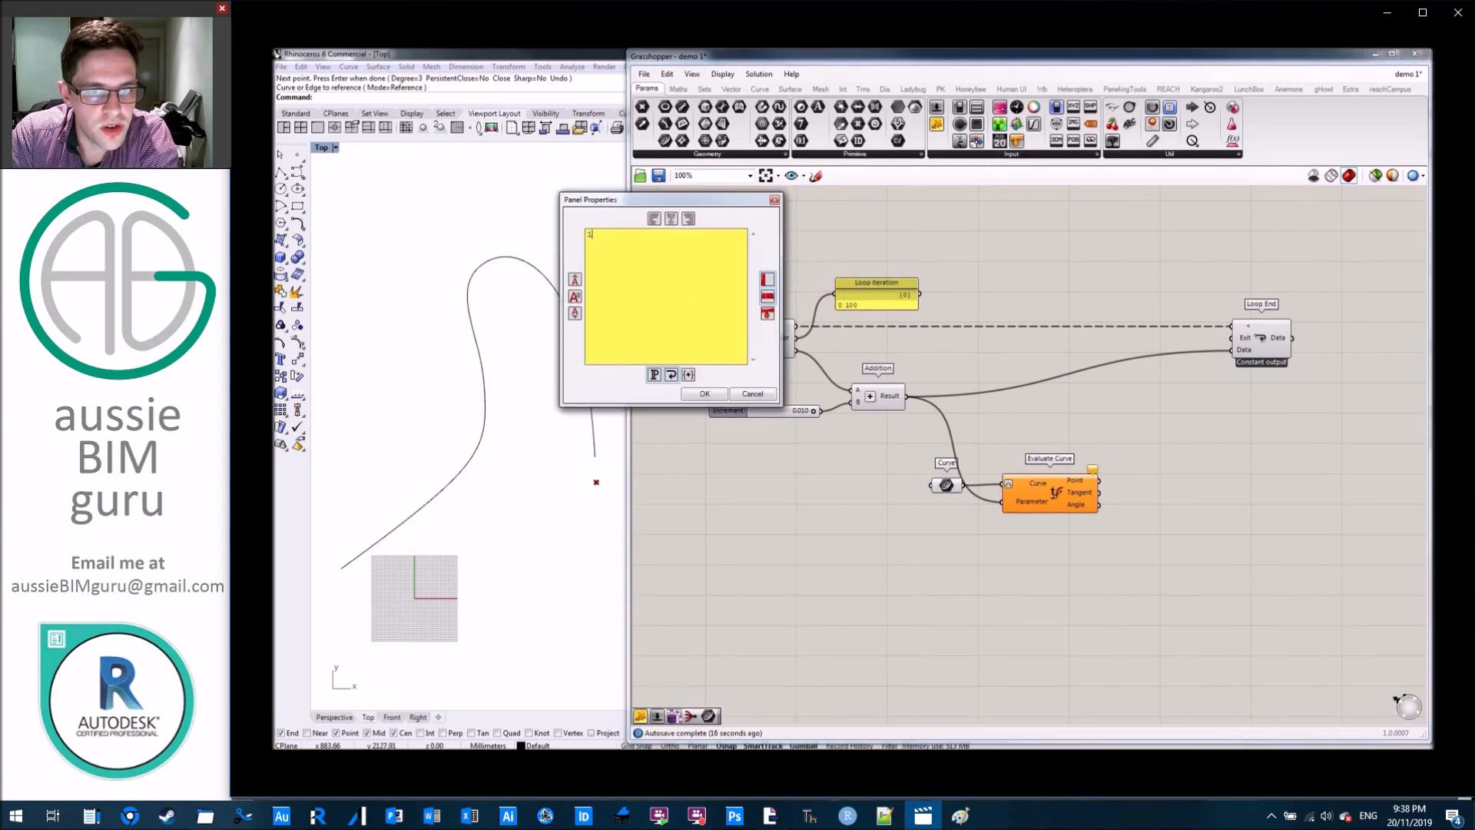
pyautogui.click(705, 395)
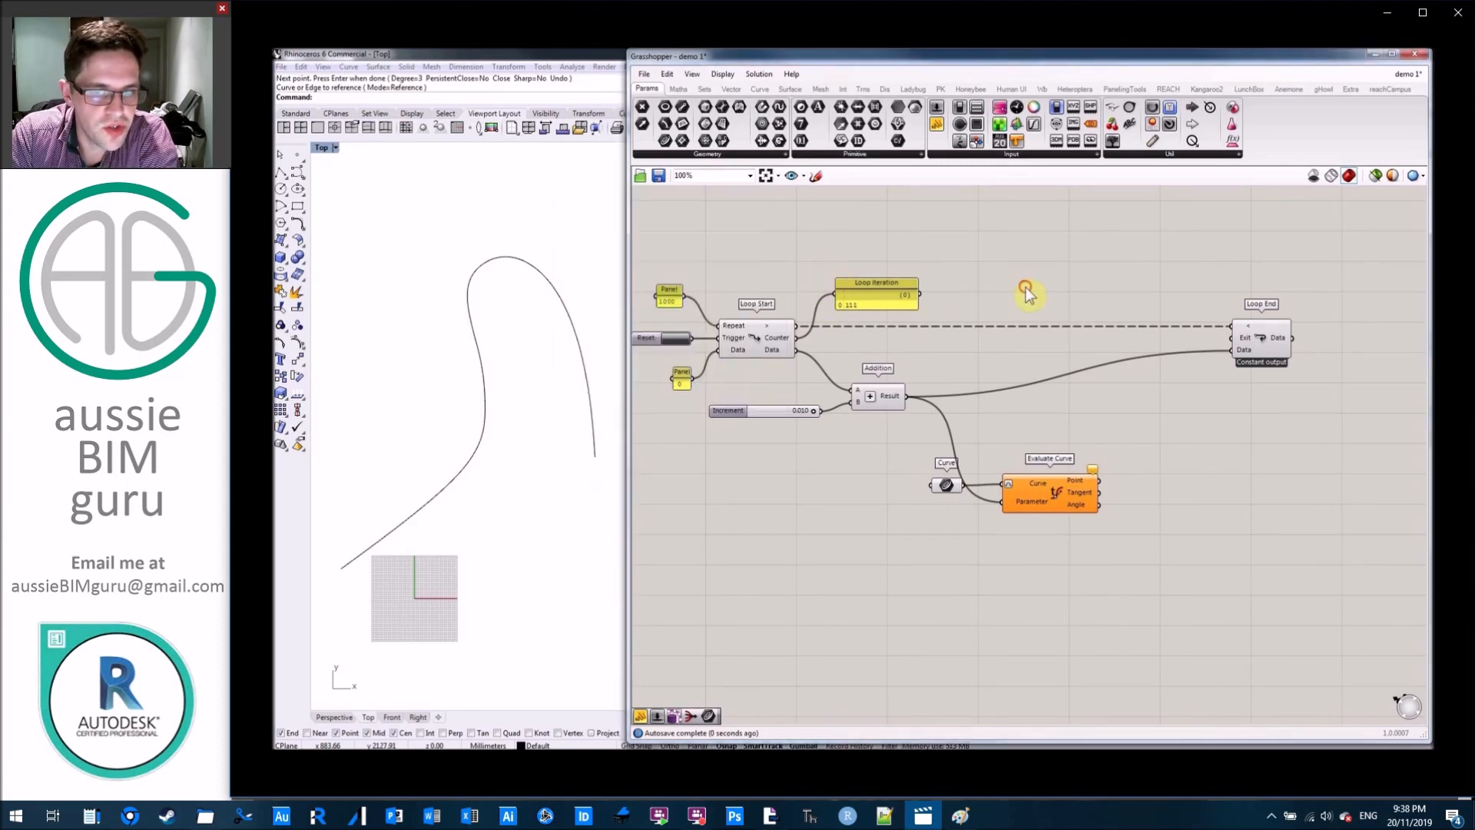
pyautogui.click(680, 342)
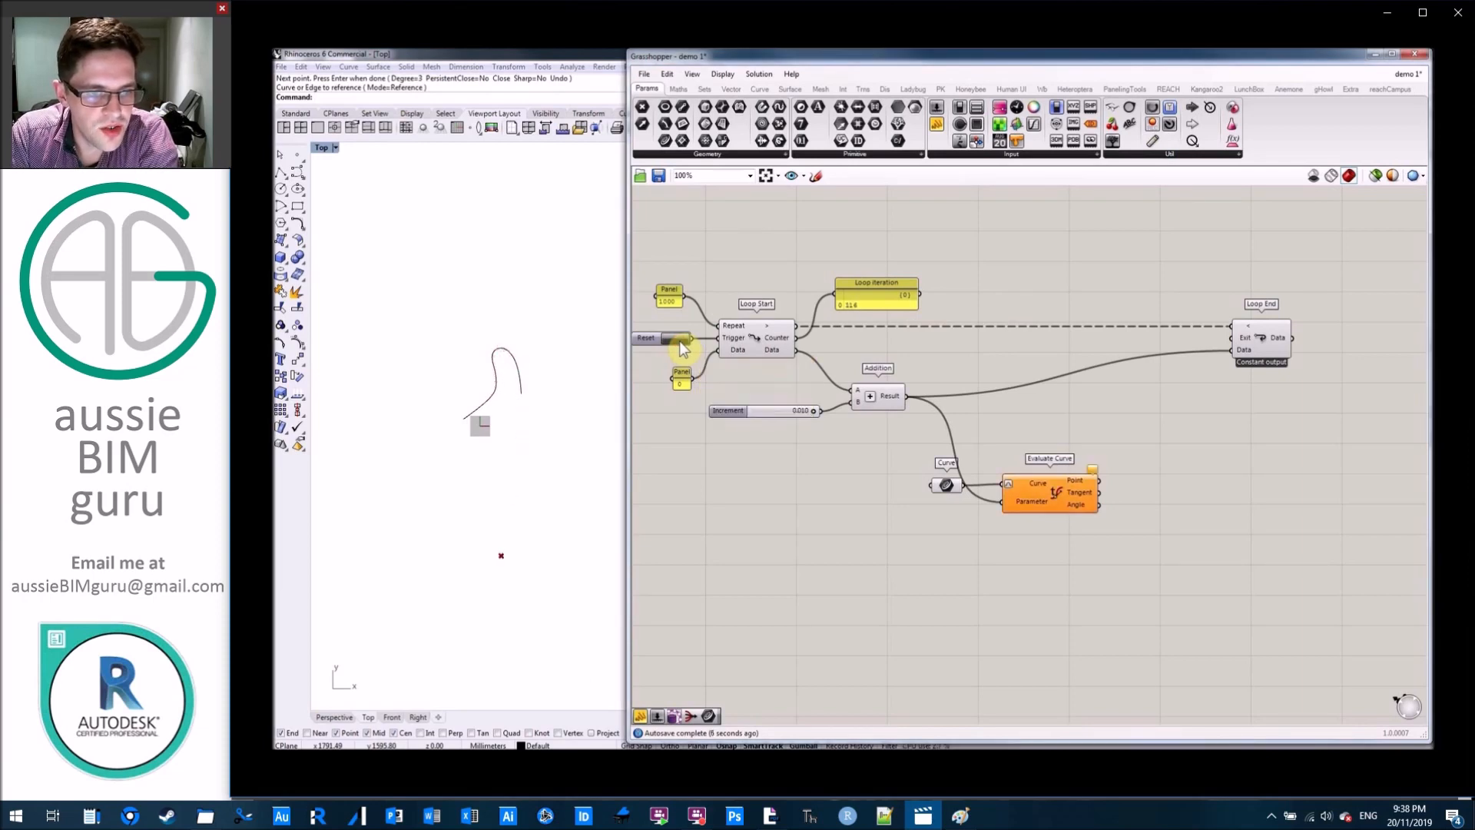
# Place a Larger Than component between Addition and Loop End and connect Addition's Result to its First Number input.
pyautogui.scroll(3, 1091, 379)
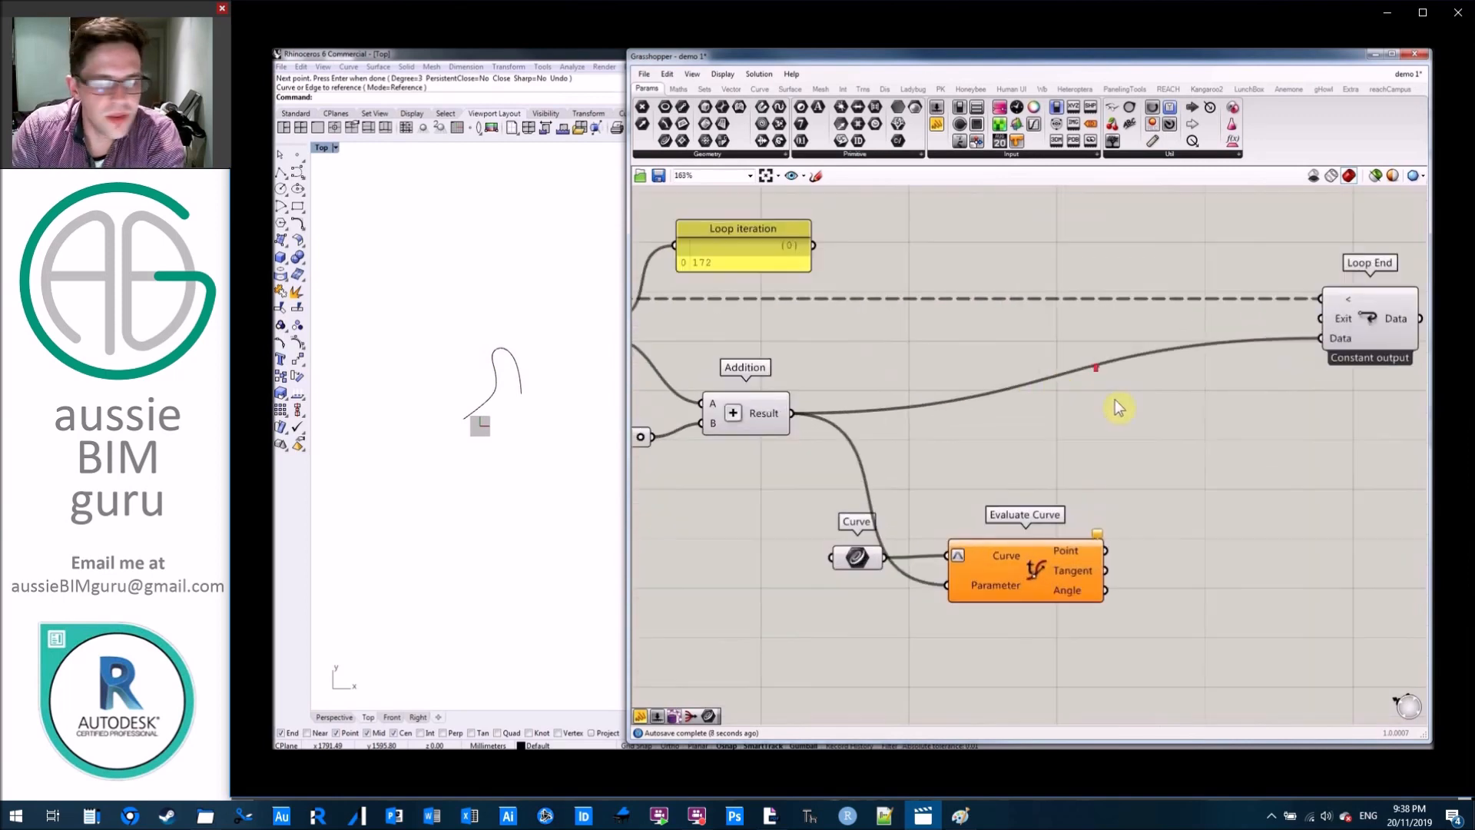
pyautogui.scroll(1, 967, 438)
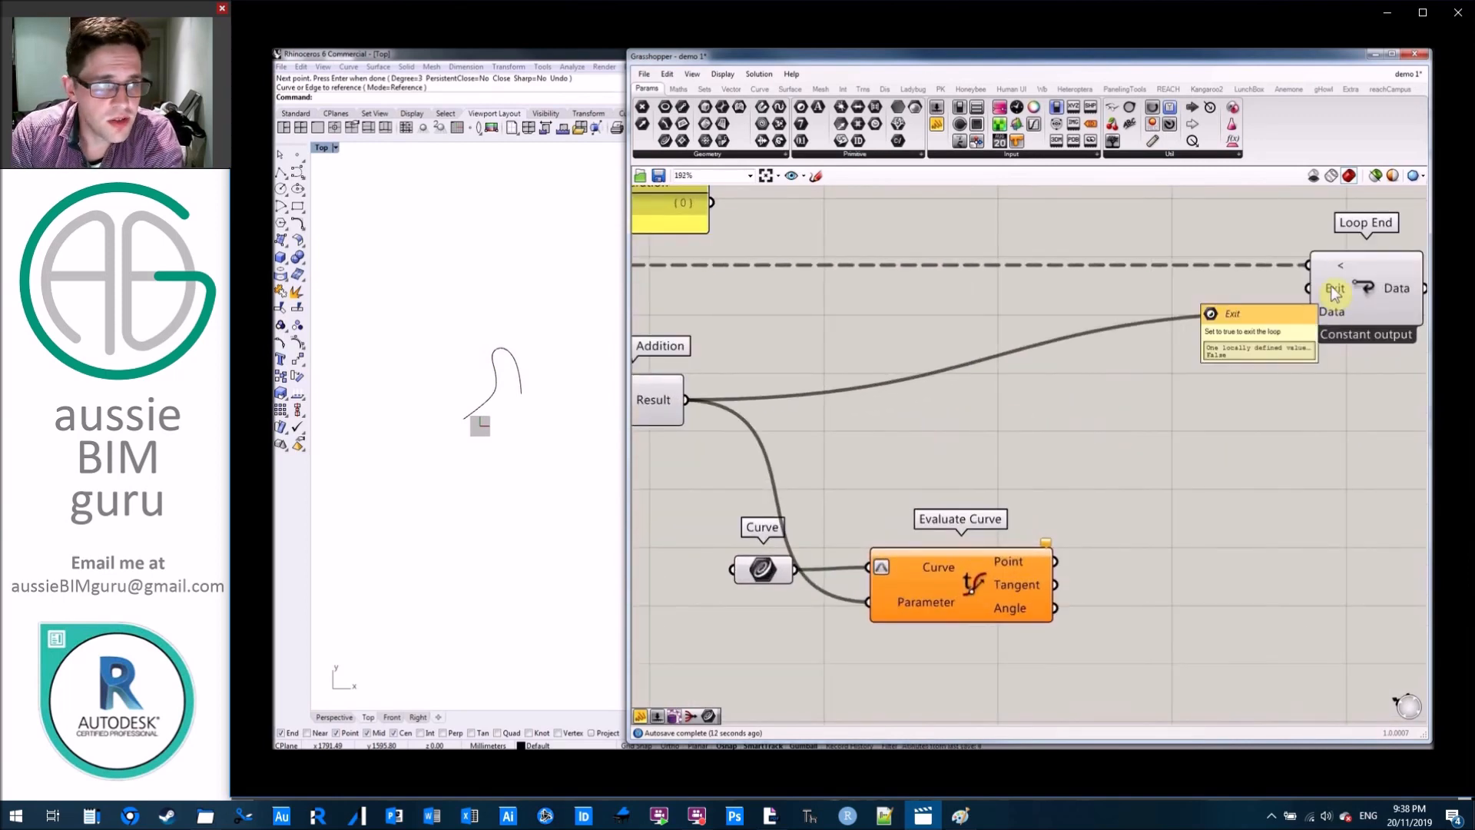
pyautogui.doubleClick(1037, 396)
pyautogui.click(1009, 372)
pyautogui.moveTo(917, 337); pyautogui.dragTo(1137, 339, button='right')
pyautogui.scroll(-2, 1139, 346)
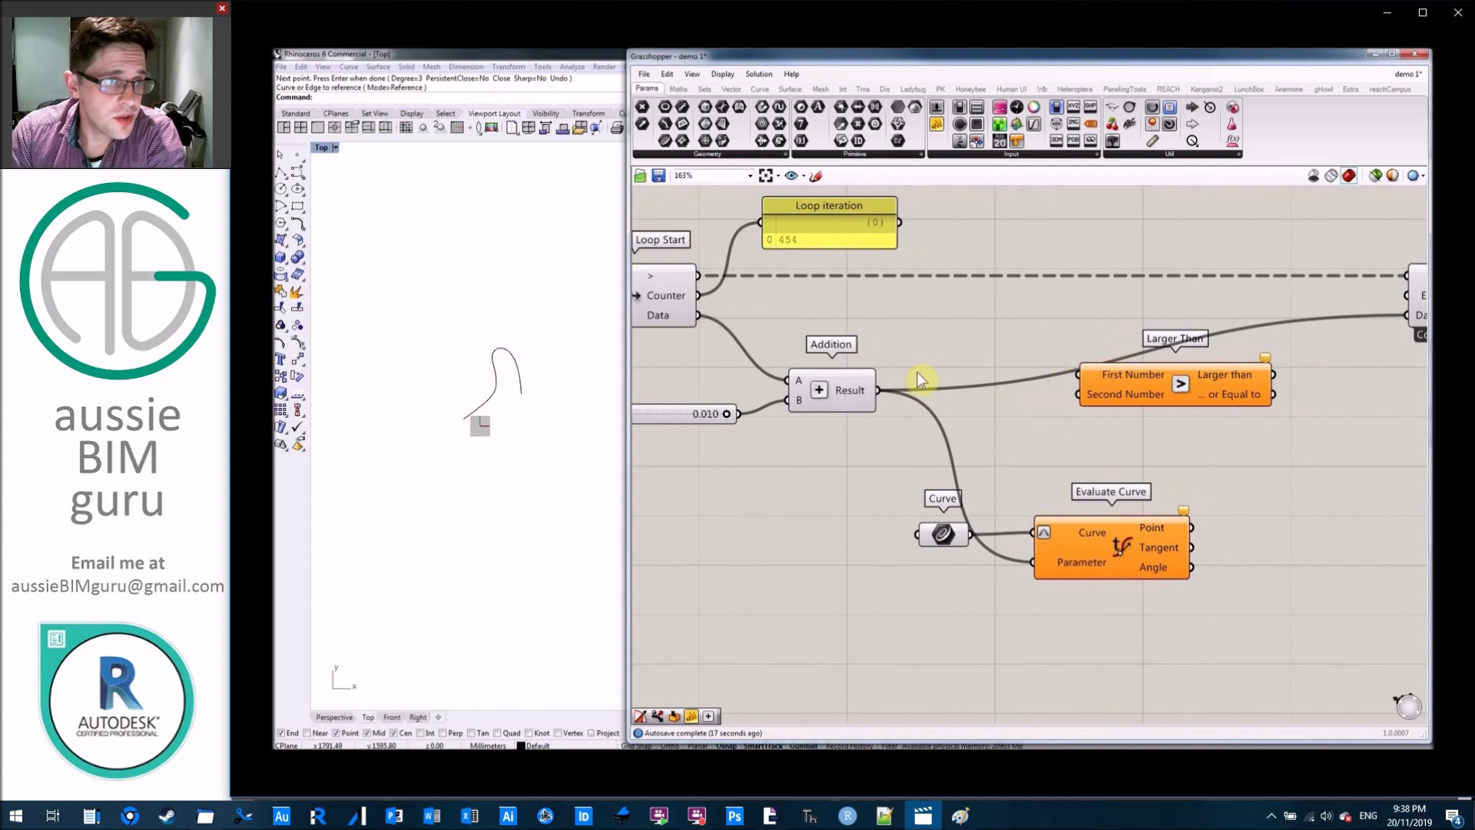
pyautogui.moveTo(882, 393); pyautogui.dragTo(1120, 381)
pyautogui.moveTo(1122, 382); pyautogui.dragTo(1157, 399)
pyautogui.click(1028, 436)
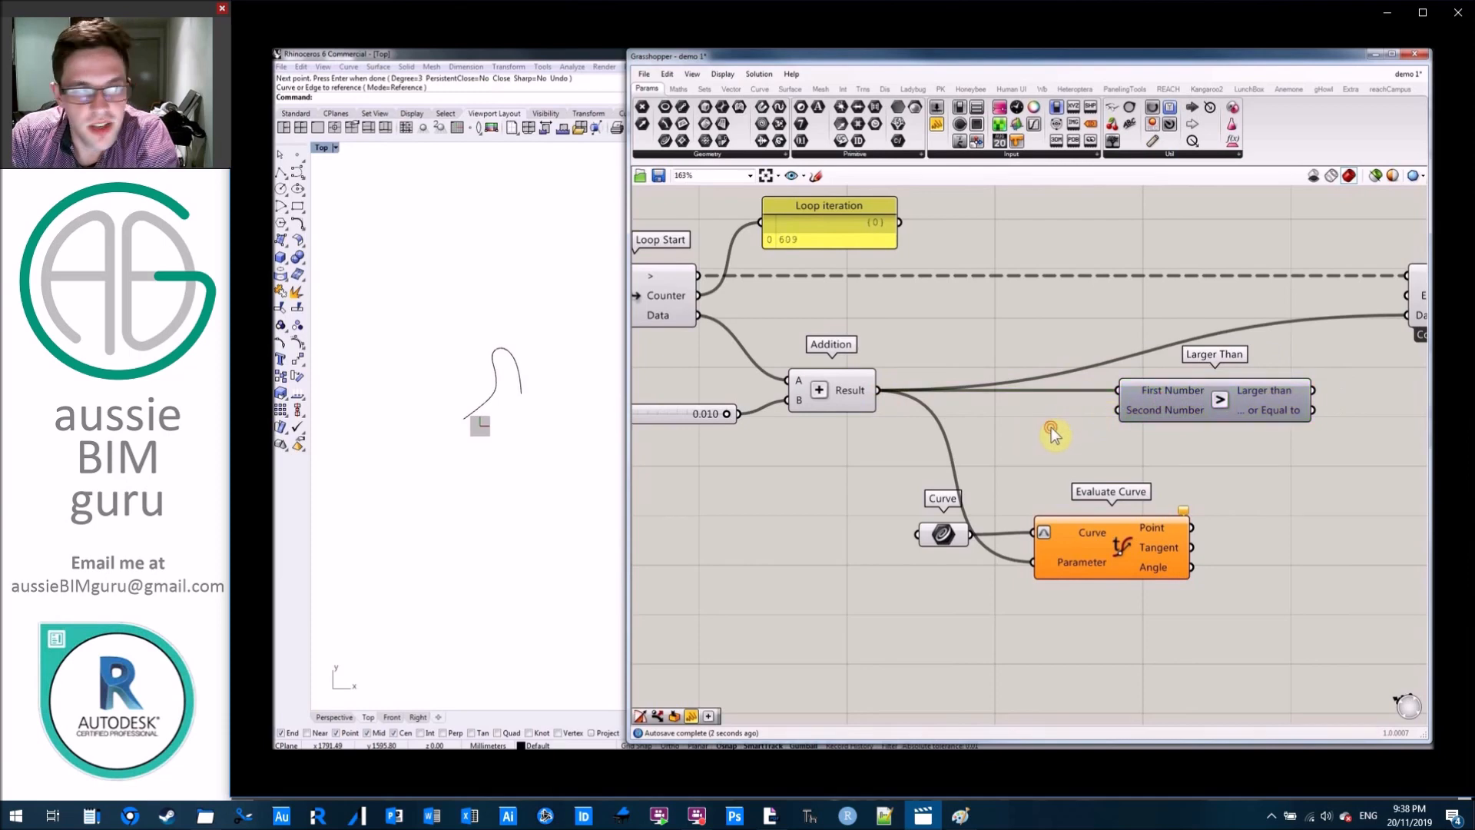
# Feed Larger Than's Second Number from a panel containing 1 and wire its "or Equal to" output to Loop End's Exit input.
pyautogui.doubleClick(1053, 434)
pyautogui.write('panel')
pyautogui.press('Return')
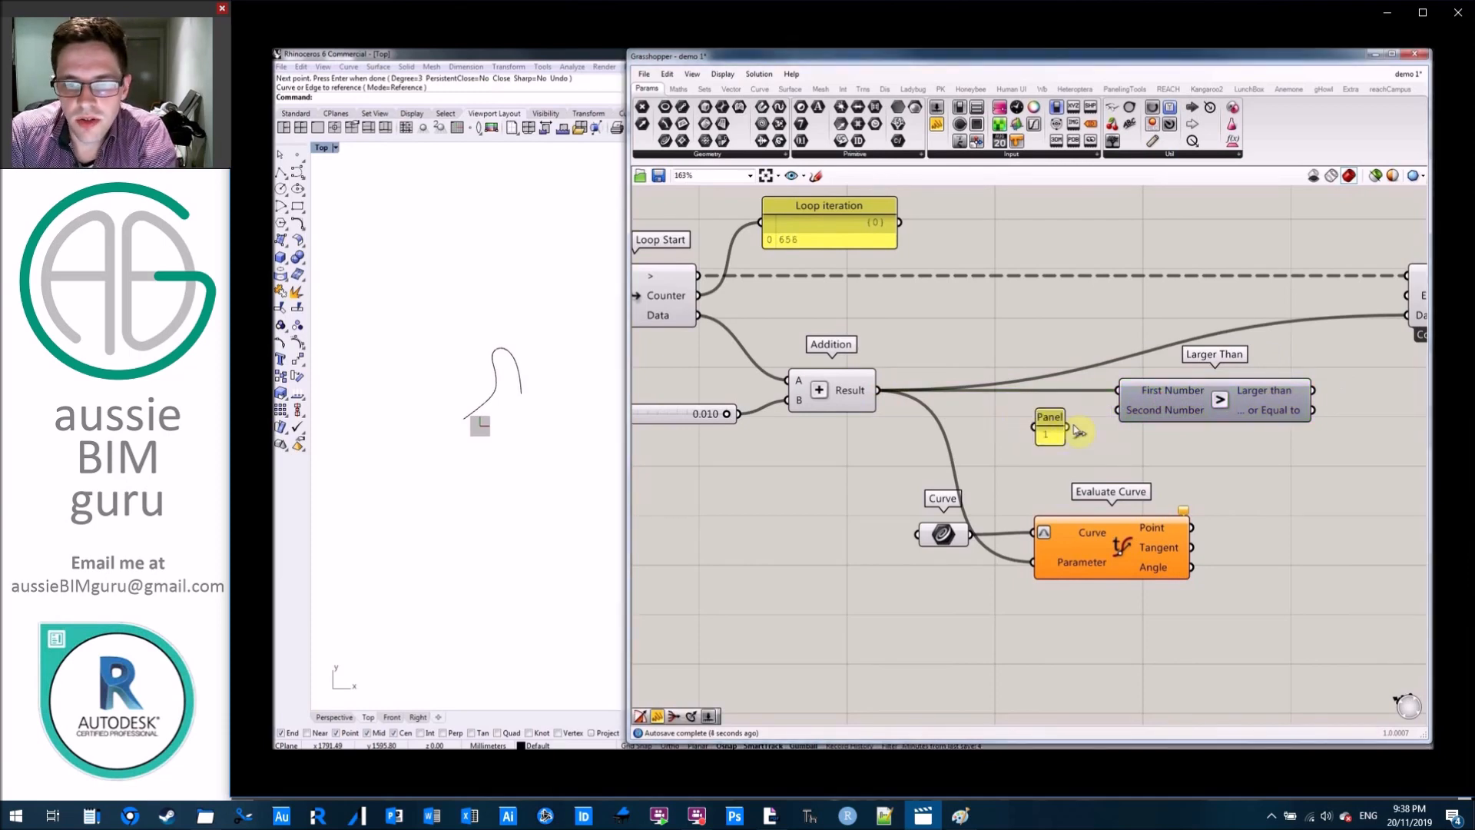
pyautogui.moveTo(1067, 427); pyautogui.dragTo(1147, 417)
pyautogui.moveTo(1264, 445); pyautogui.dragTo(1135, 465, button='right')
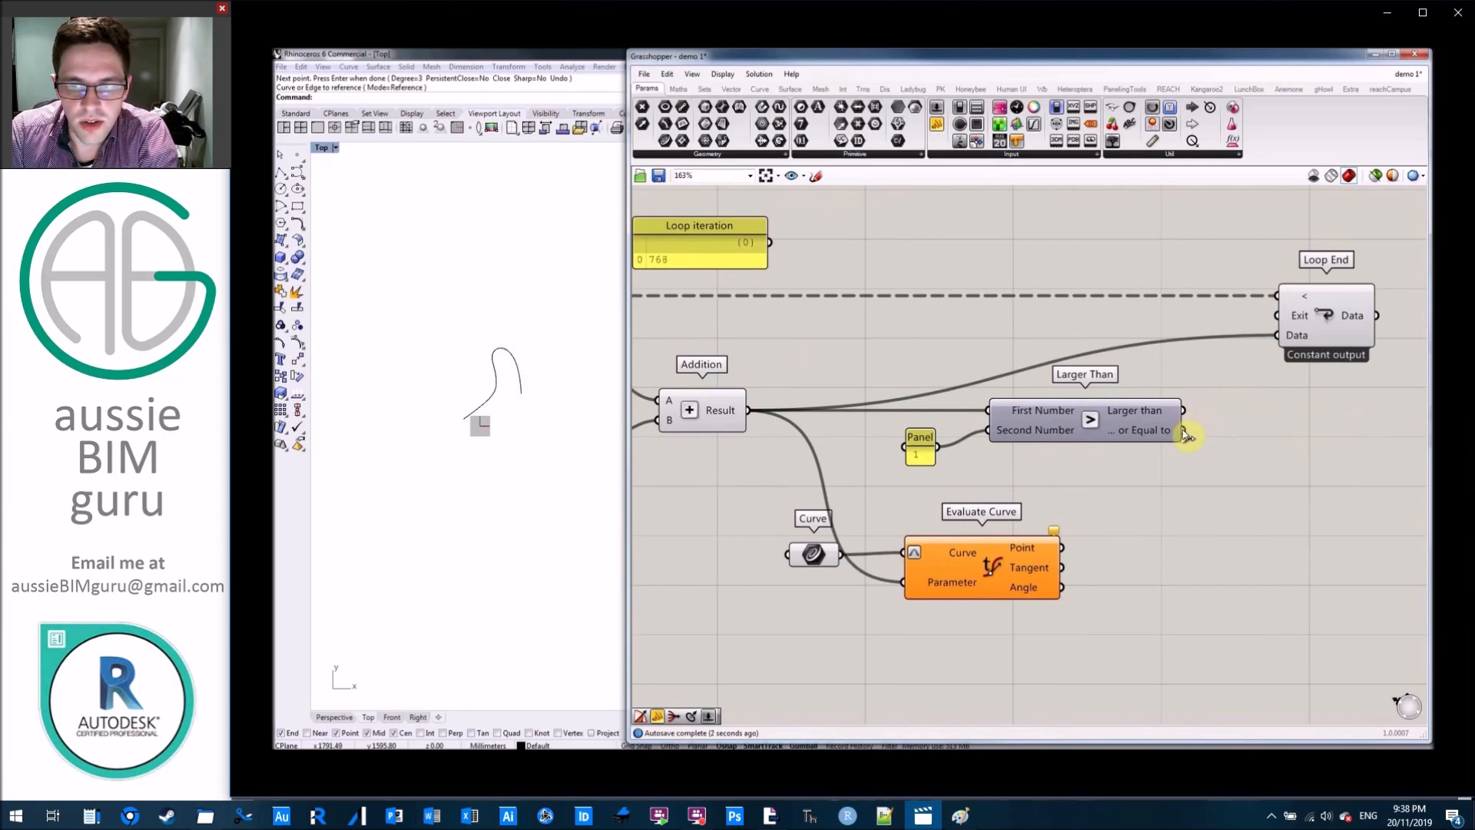
pyautogui.moveTo(1184, 434); pyautogui.dragTo(1278, 315)
# Enlarge the curve in the Rhino Top viewport and restart the loop with the Reset button.
pyautogui.moveTo(904, 326); pyautogui.dragTo(1365, 353, button='right')
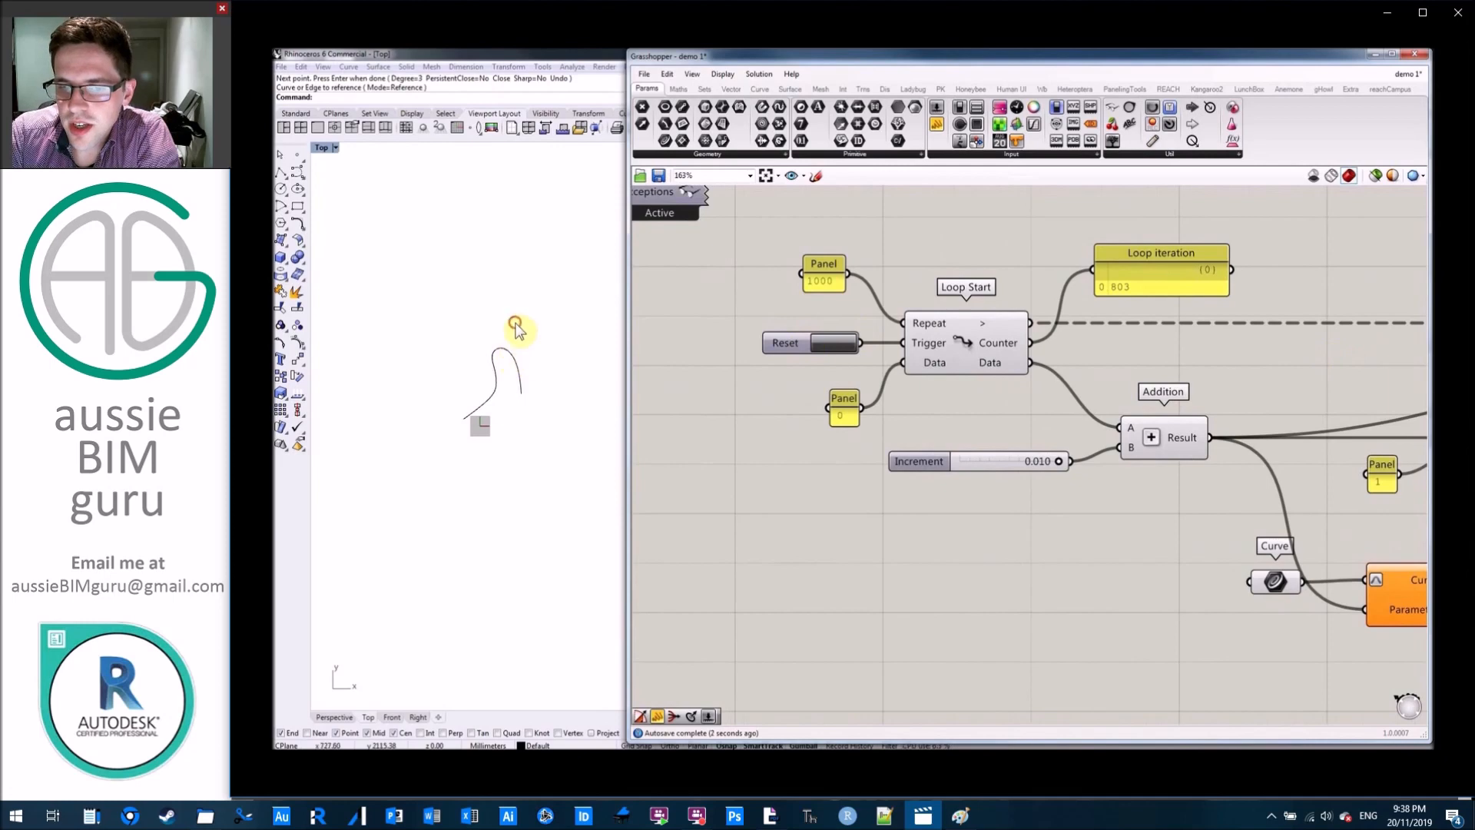
pyautogui.scroll(3, 503, 394)
pyautogui.scroll(6, 499, 390)
pyautogui.moveTo(495, 402); pyautogui.dragTo(492, 431, button='right')
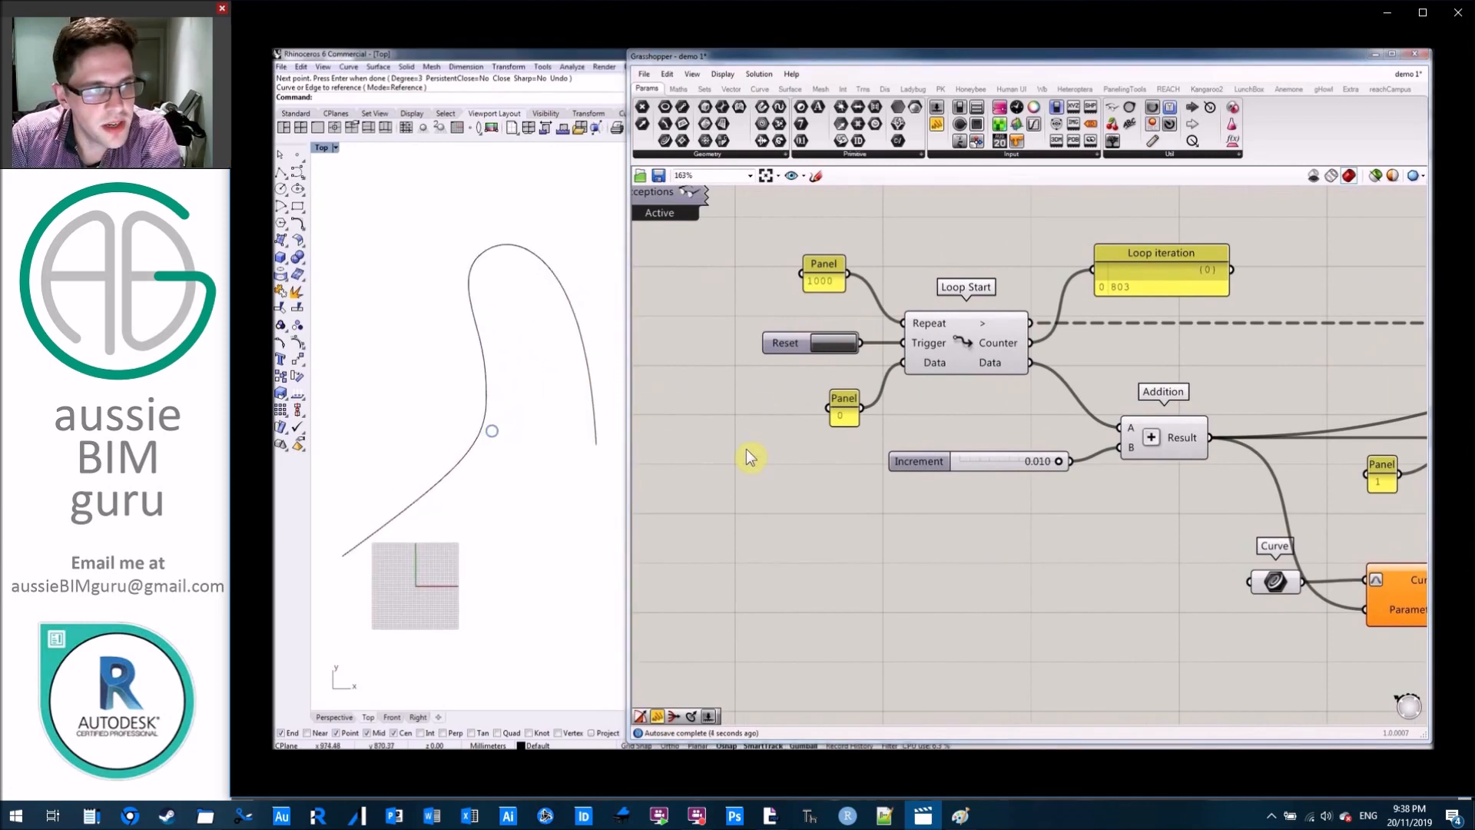
pyautogui.click(742, 457)
pyautogui.click(836, 342)
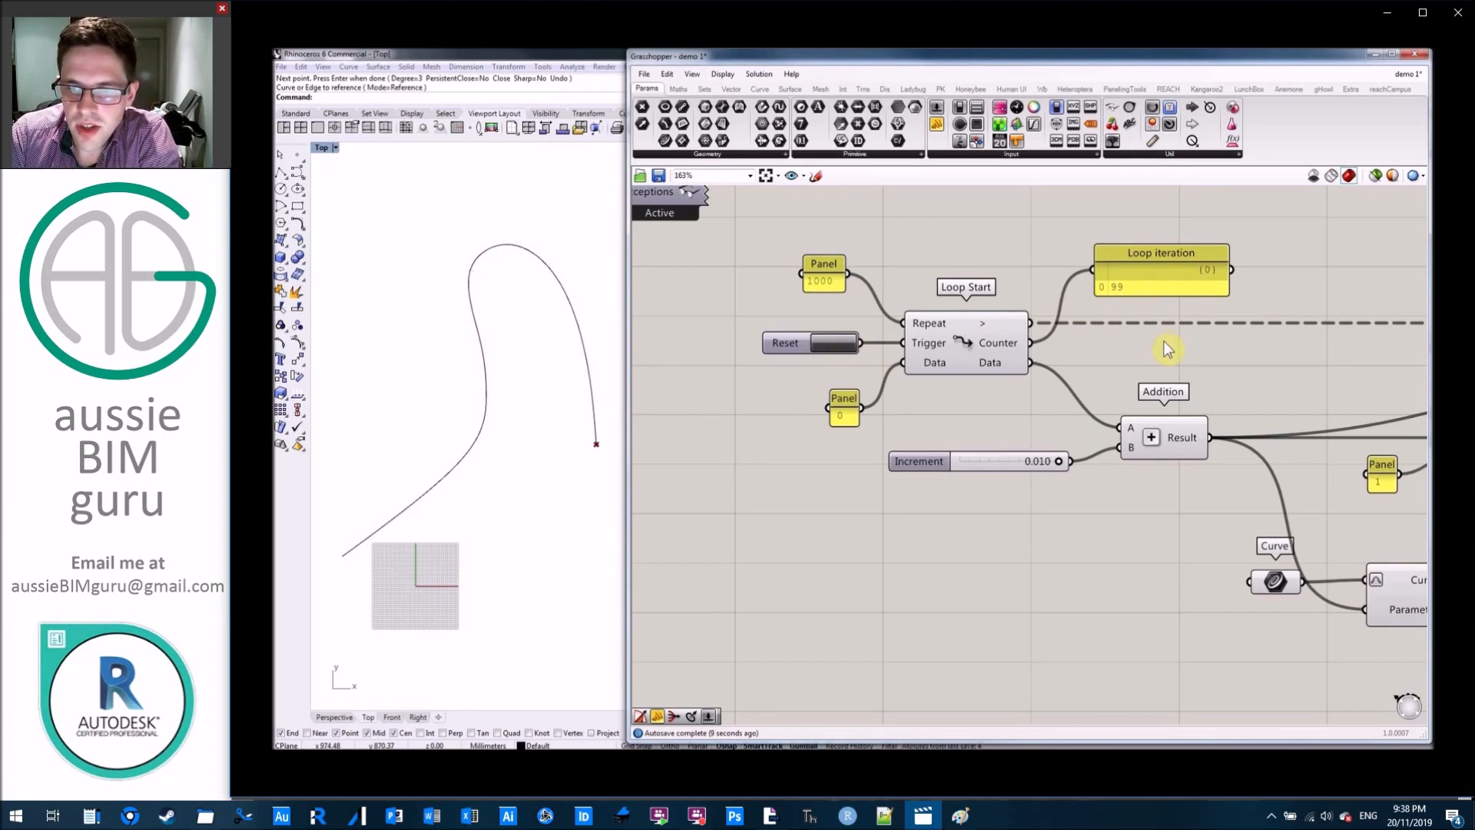
# Rewire Loop End's Exit input to Larger Than's "Larger than" output instead of "or Equal to".
pyautogui.scroll(-3, 1168, 350)
pyautogui.moveTo(1414, 380); pyautogui.dragTo(1182, 372, button='right')
pyautogui.scroll(2, 1220, 373)
pyautogui.moveTo(1229, 393); pyautogui.dragTo(1305, 314)
pyautogui.moveTo(948, 313); pyautogui.dragTo(1281, 321, button='right')
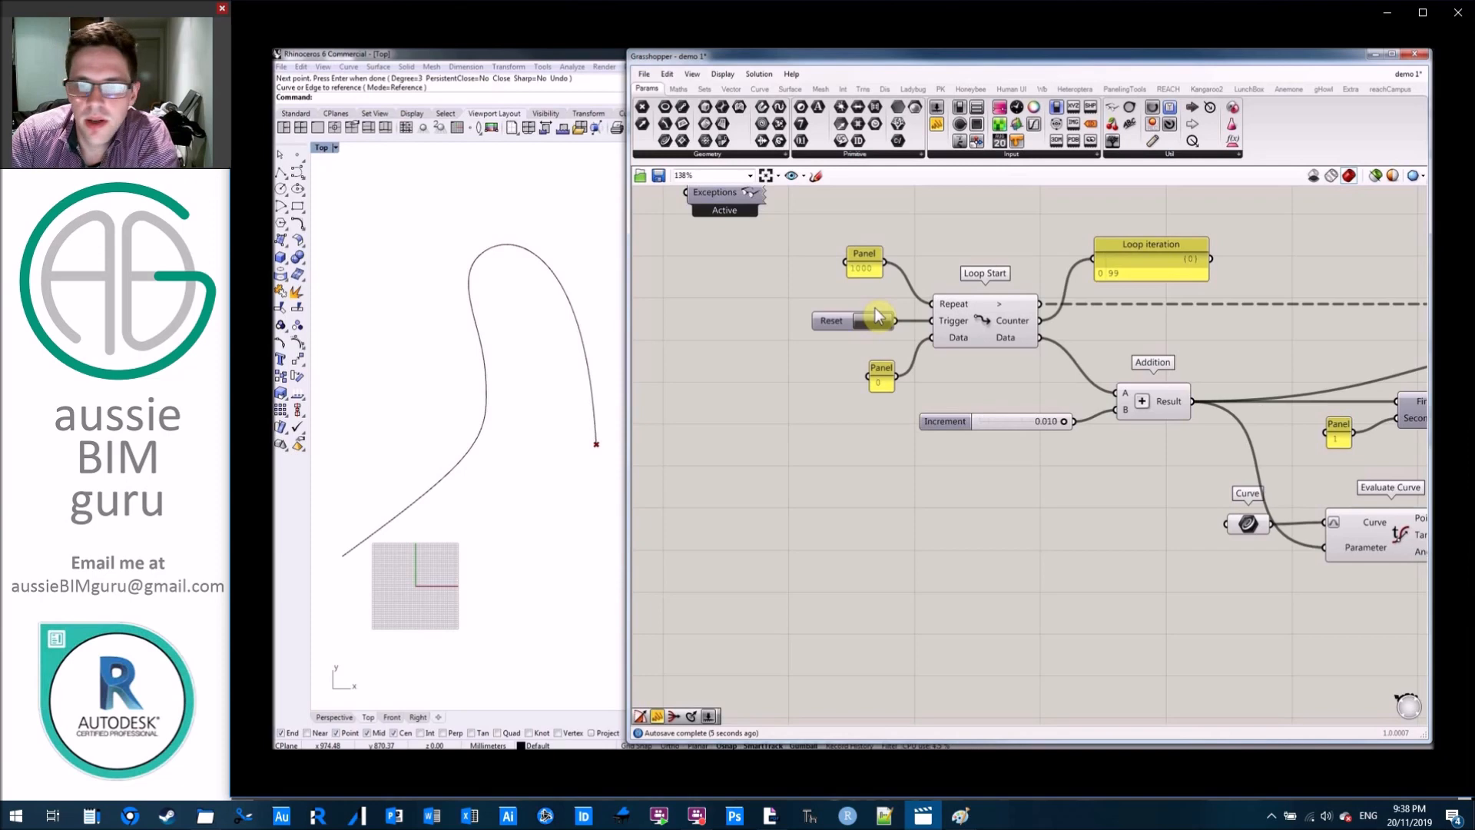
pyautogui.moveTo(1242, 340); pyautogui.dragTo(1056, 344, button='right')
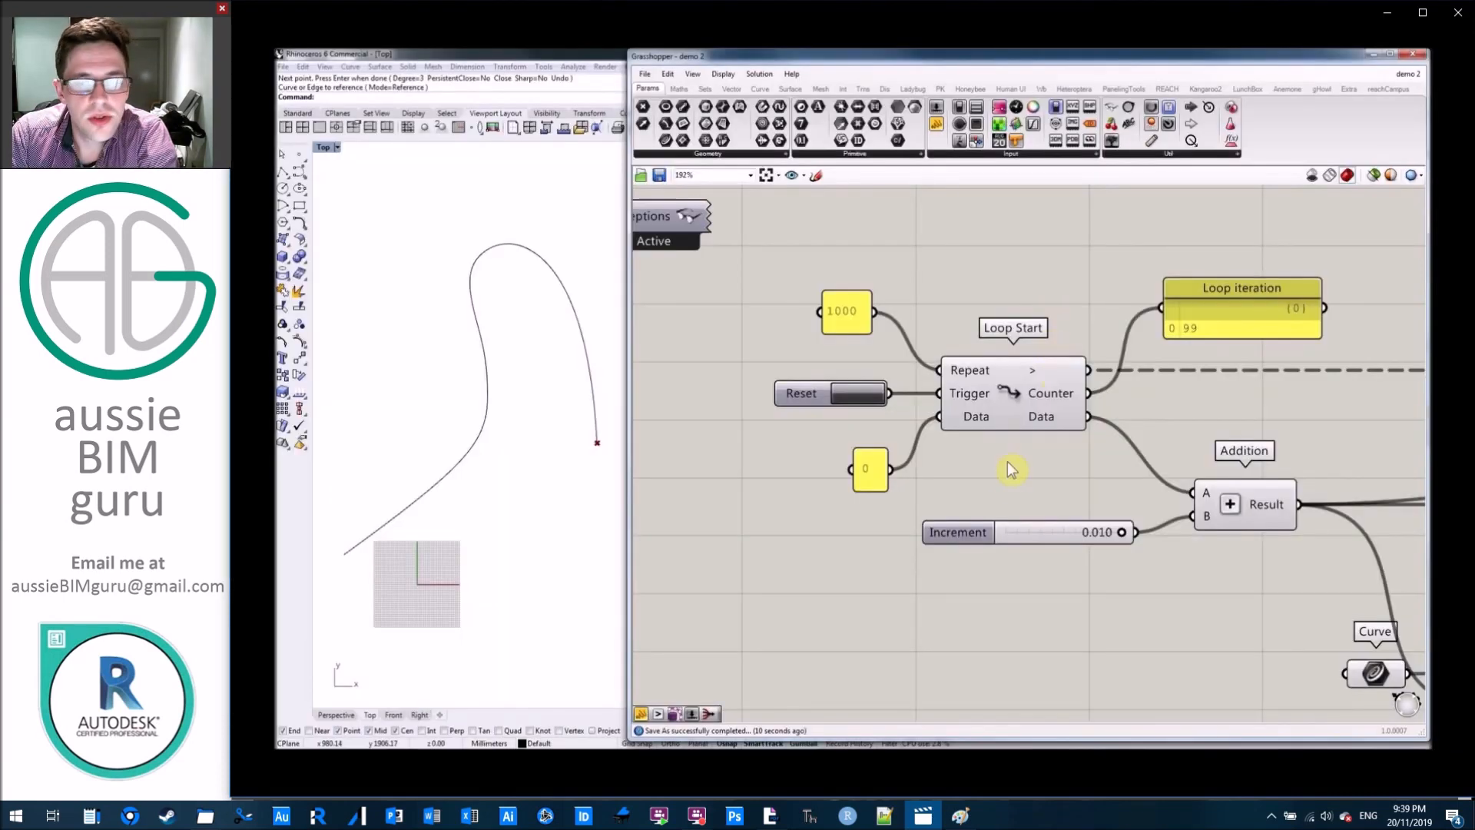
# Add a second data input and output pair to the Loop Start component.
pyautogui.moveTo(1004, 470); pyautogui.dragTo(1041, 435, button='right')
pyautogui.scroll(5, 1022, 427)
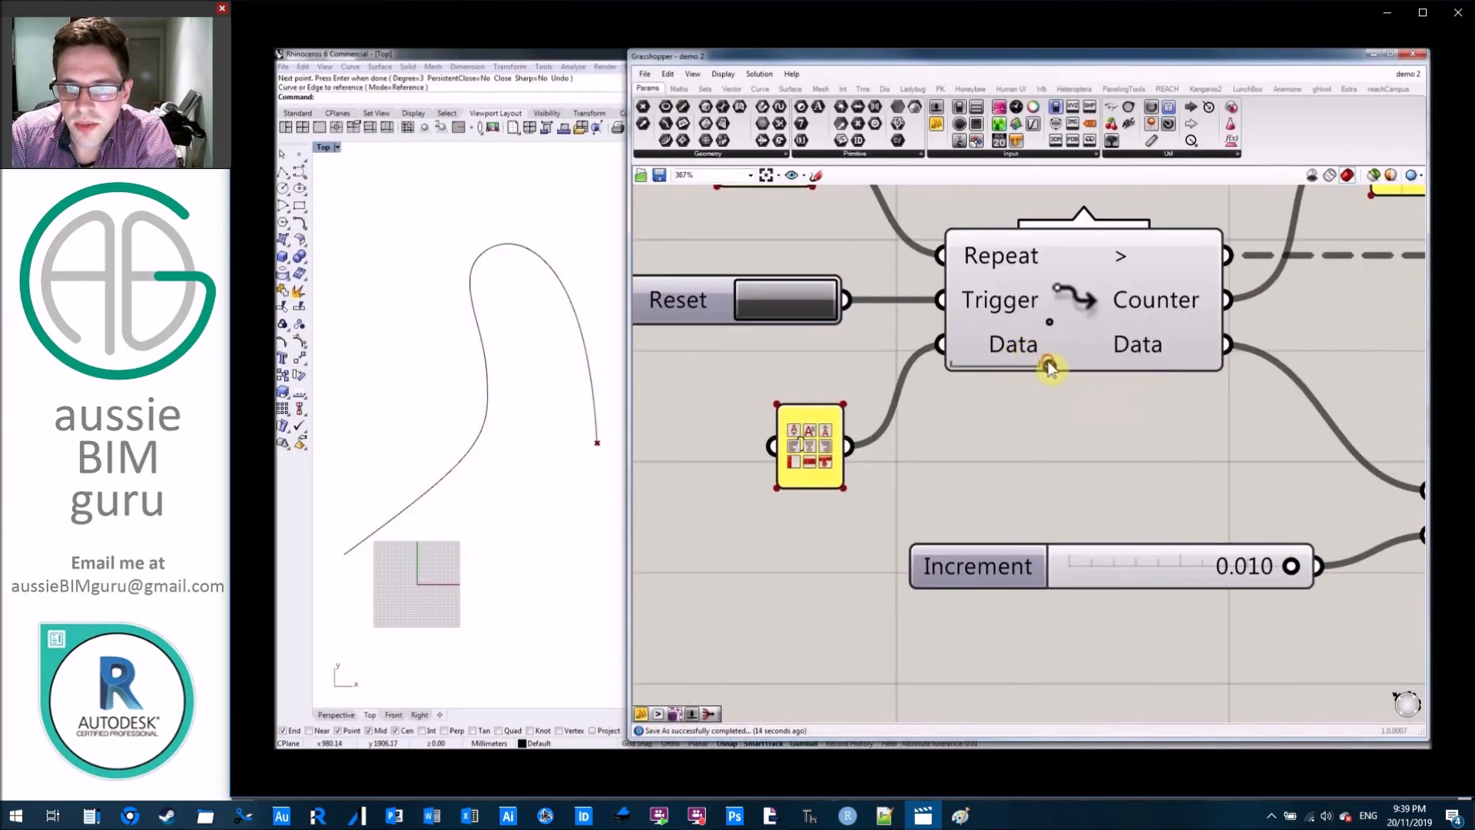
pyautogui.click(964, 362)
pyautogui.moveTo(778, 407); pyautogui.dragTo(736, 355)
pyautogui.scroll(1, 1042, 397)
pyautogui.scroll(1, 1050, 400)
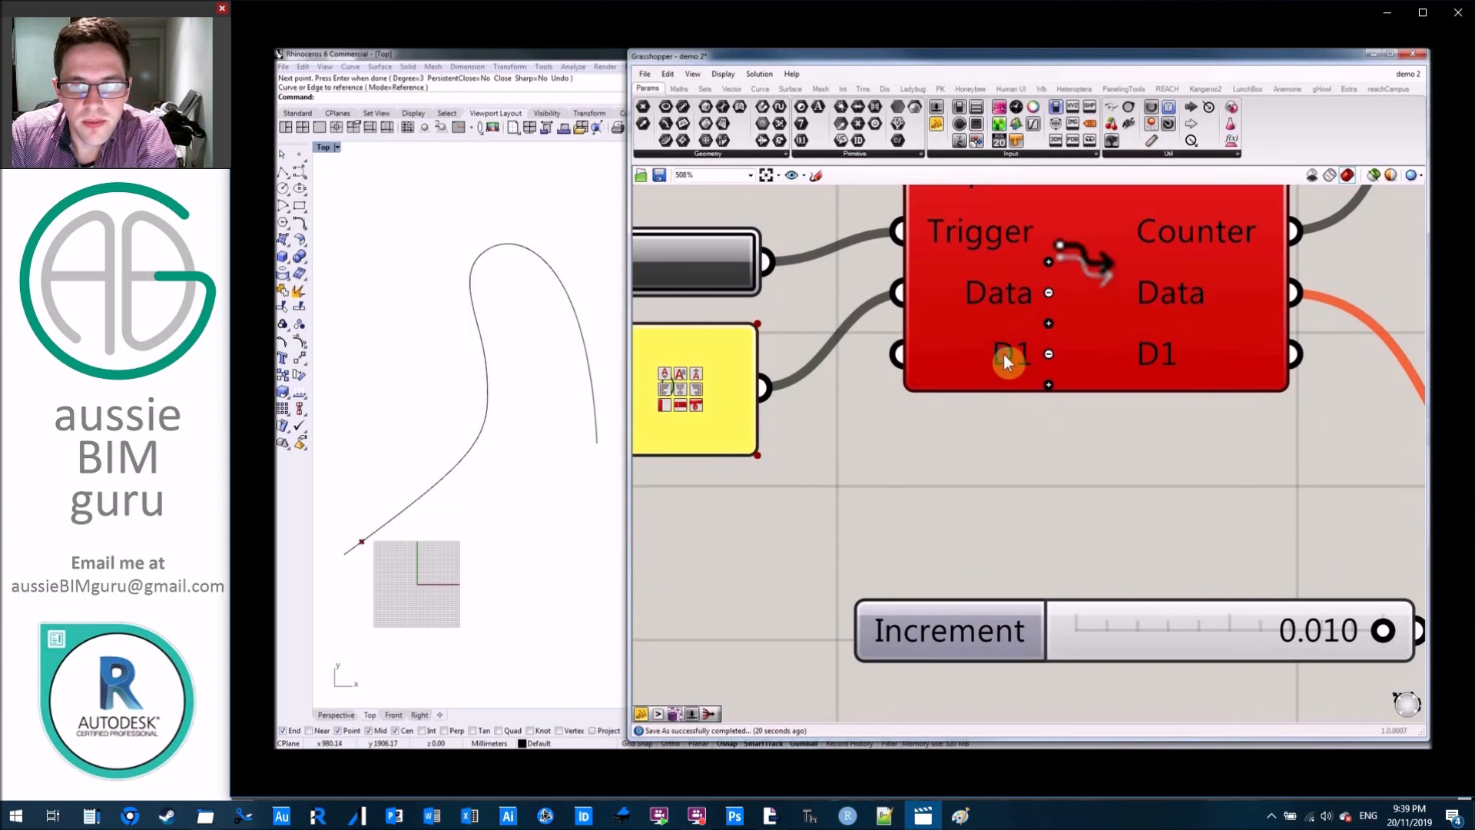
# Rename Loop Start's D1 input and D1 output to "Radius".
pyautogui.rightClick(1004, 360)
pyautogui.write('Radius')
pyautogui.rightClick(1161, 353)
pyautogui.write('R')
pyautogui.click(1027, 494)
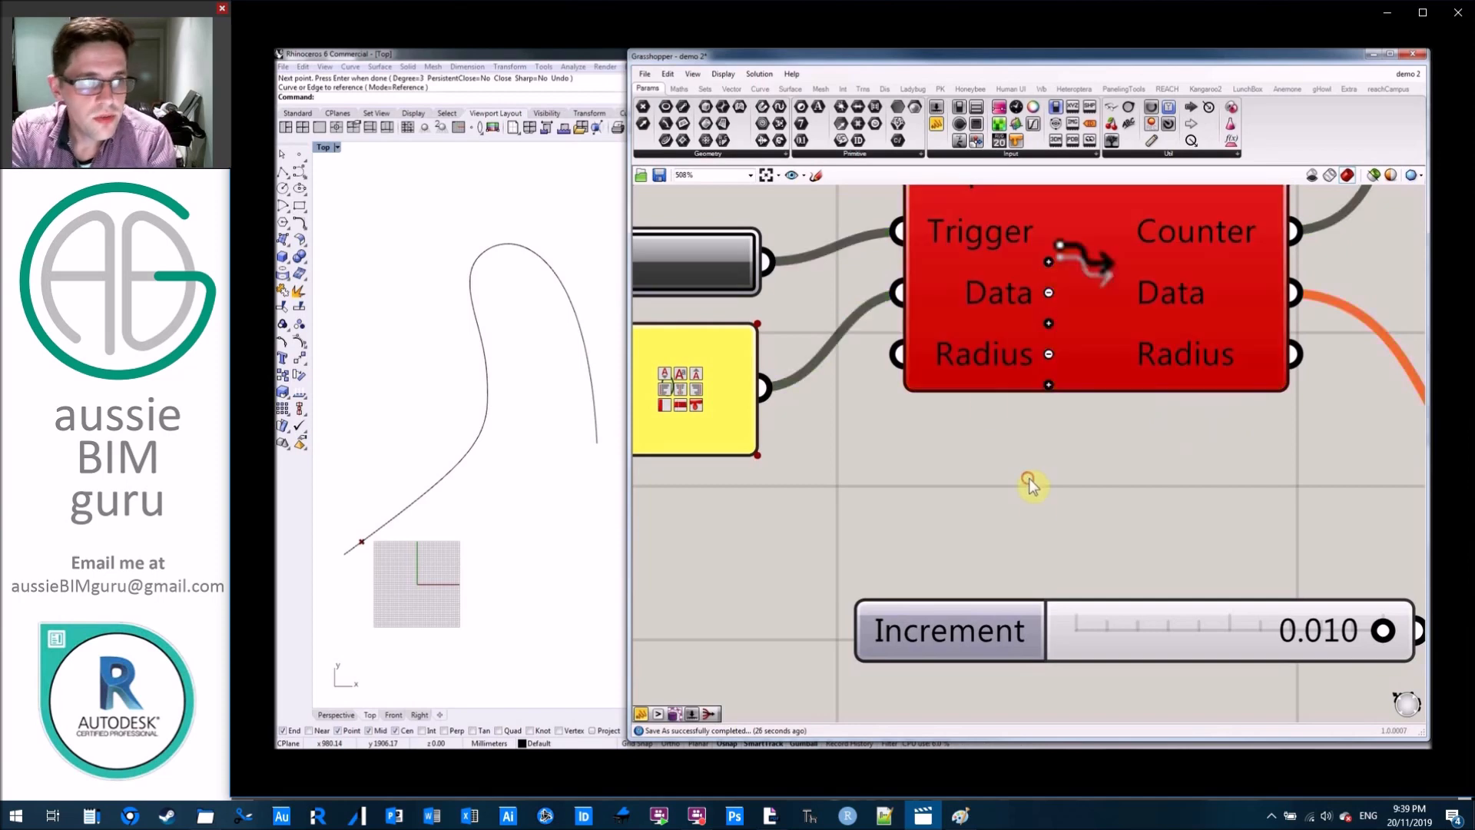
# Add a second data input and output pair to the Loop End component.
pyautogui.scroll(-4, 1024, 494)
pyautogui.moveTo(1403, 478); pyautogui.dragTo(972, 456, button='right')
pyautogui.moveTo(1204, 438); pyautogui.dragTo(568, 408, button='right')
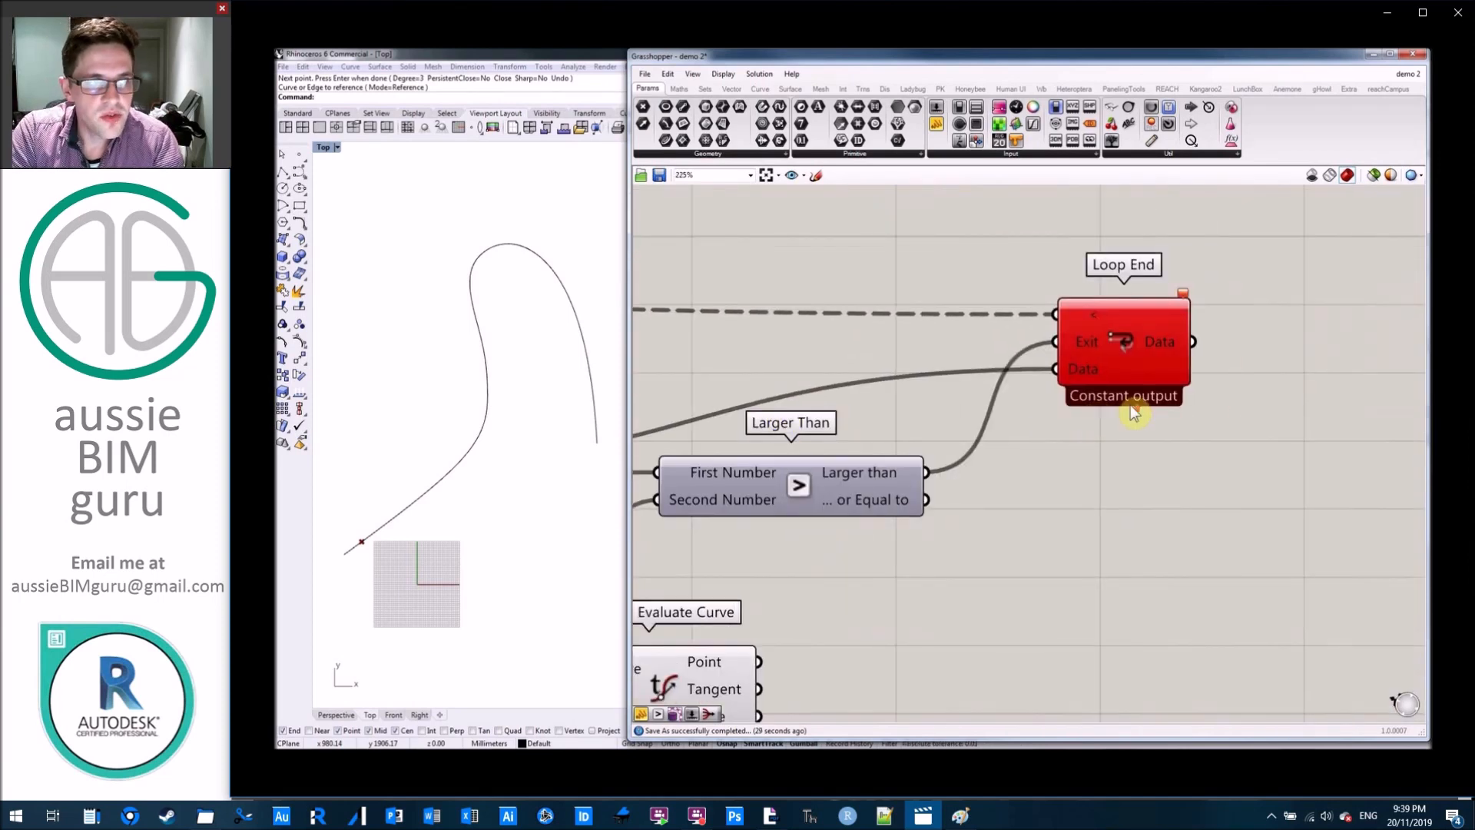
pyautogui.scroll(4, 1131, 404)
pyautogui.click(1075, 355)
# Rename Loop End's D1 input and D1 output to "Radius".
pyautogui.rightClick(1044, 353)
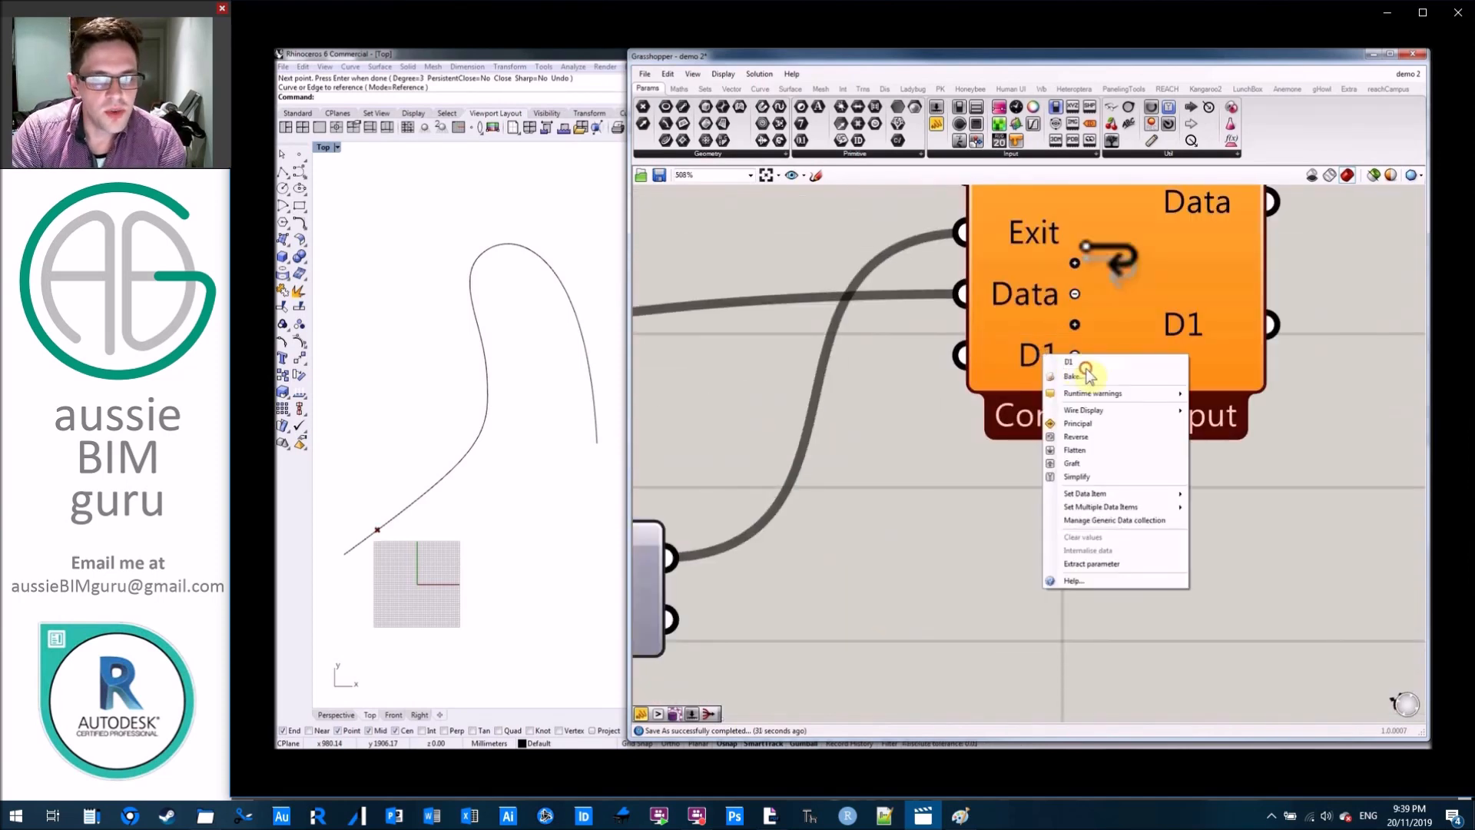
pyautogui.write('Radius')
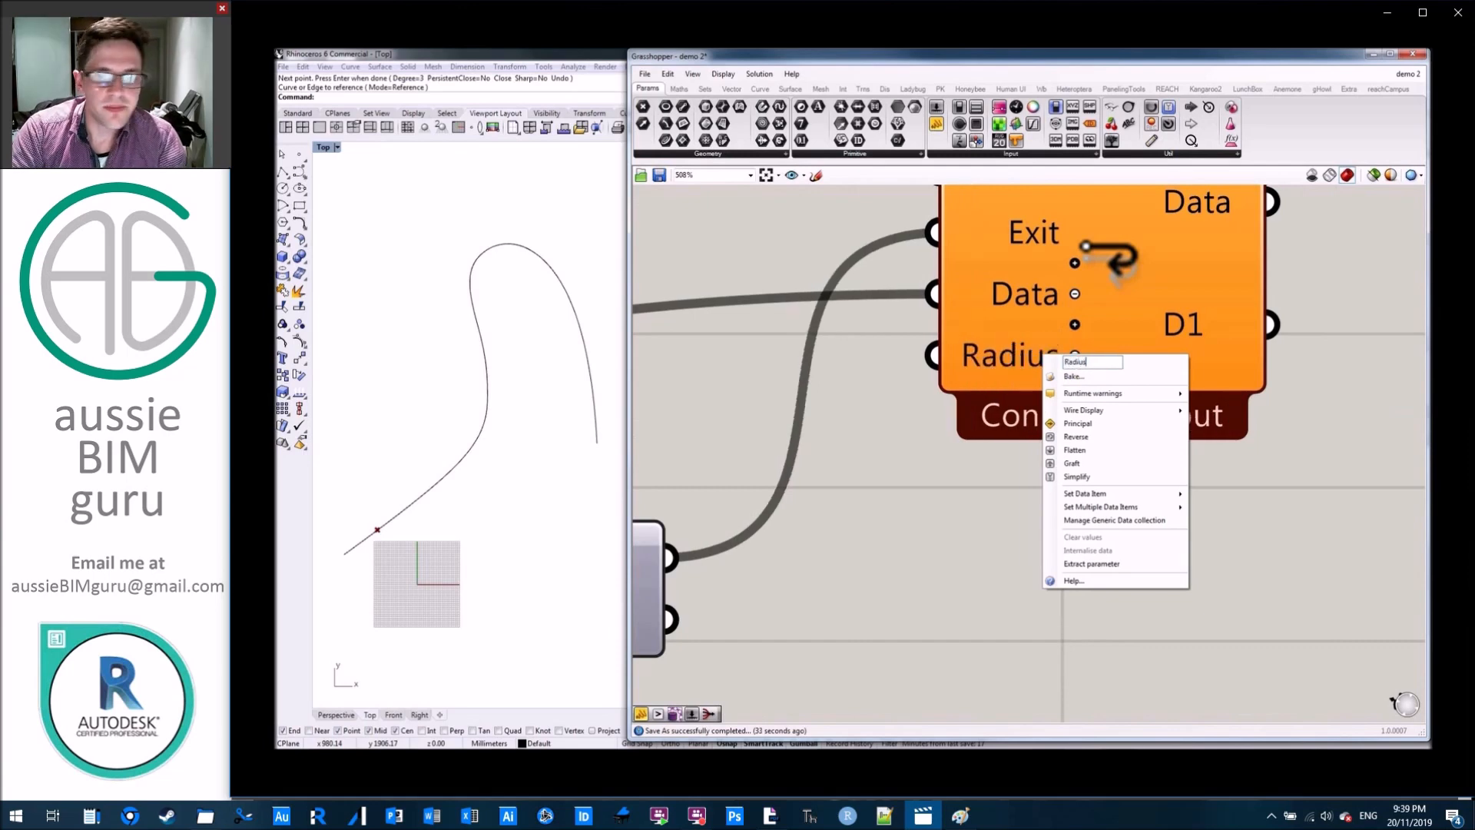
pyautogui.rightClick(1197, 323)
pyautogui.write('Radius')
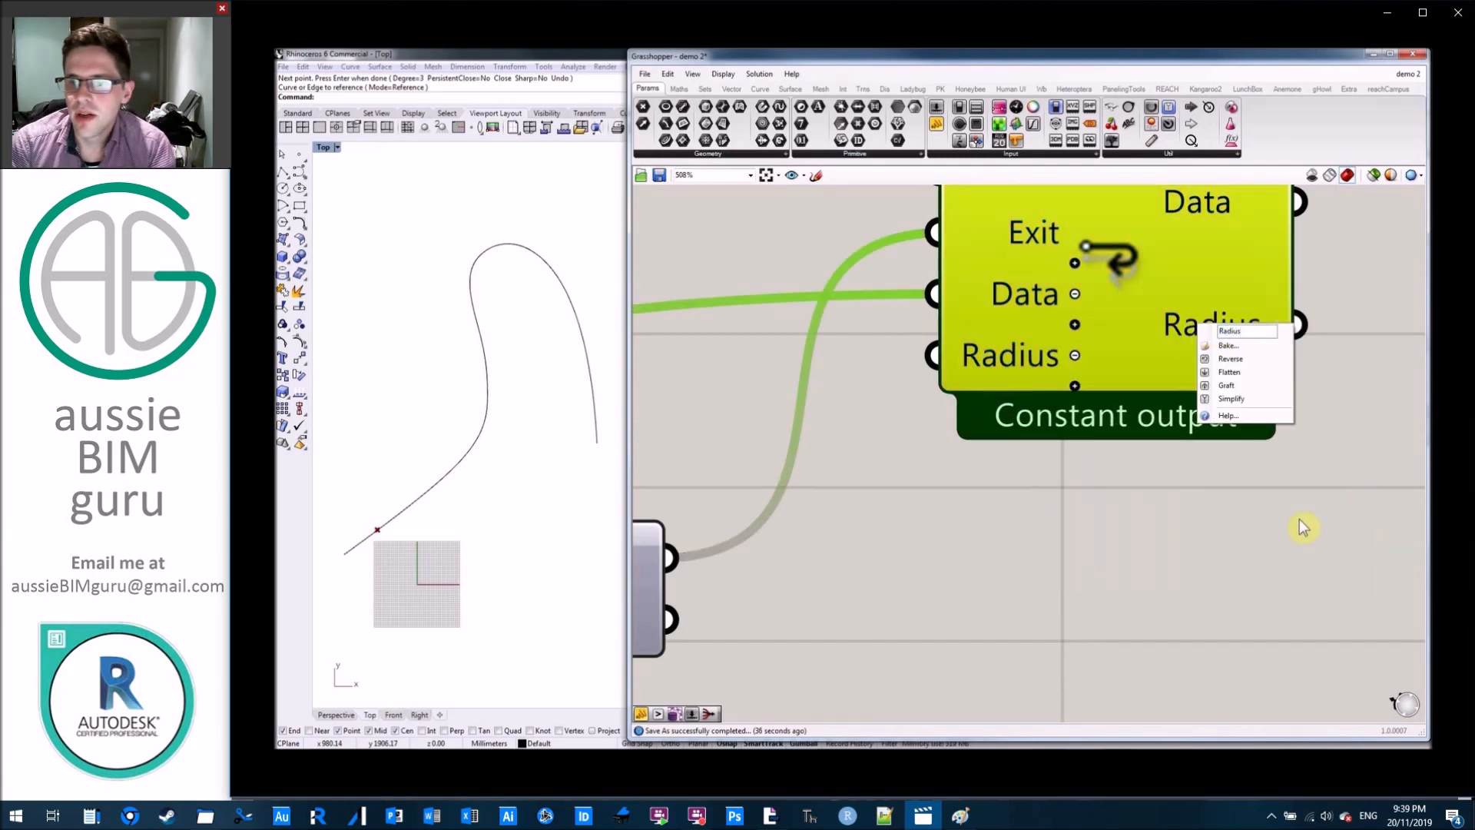
pyautogui.scroll(-10, 1250, 500)
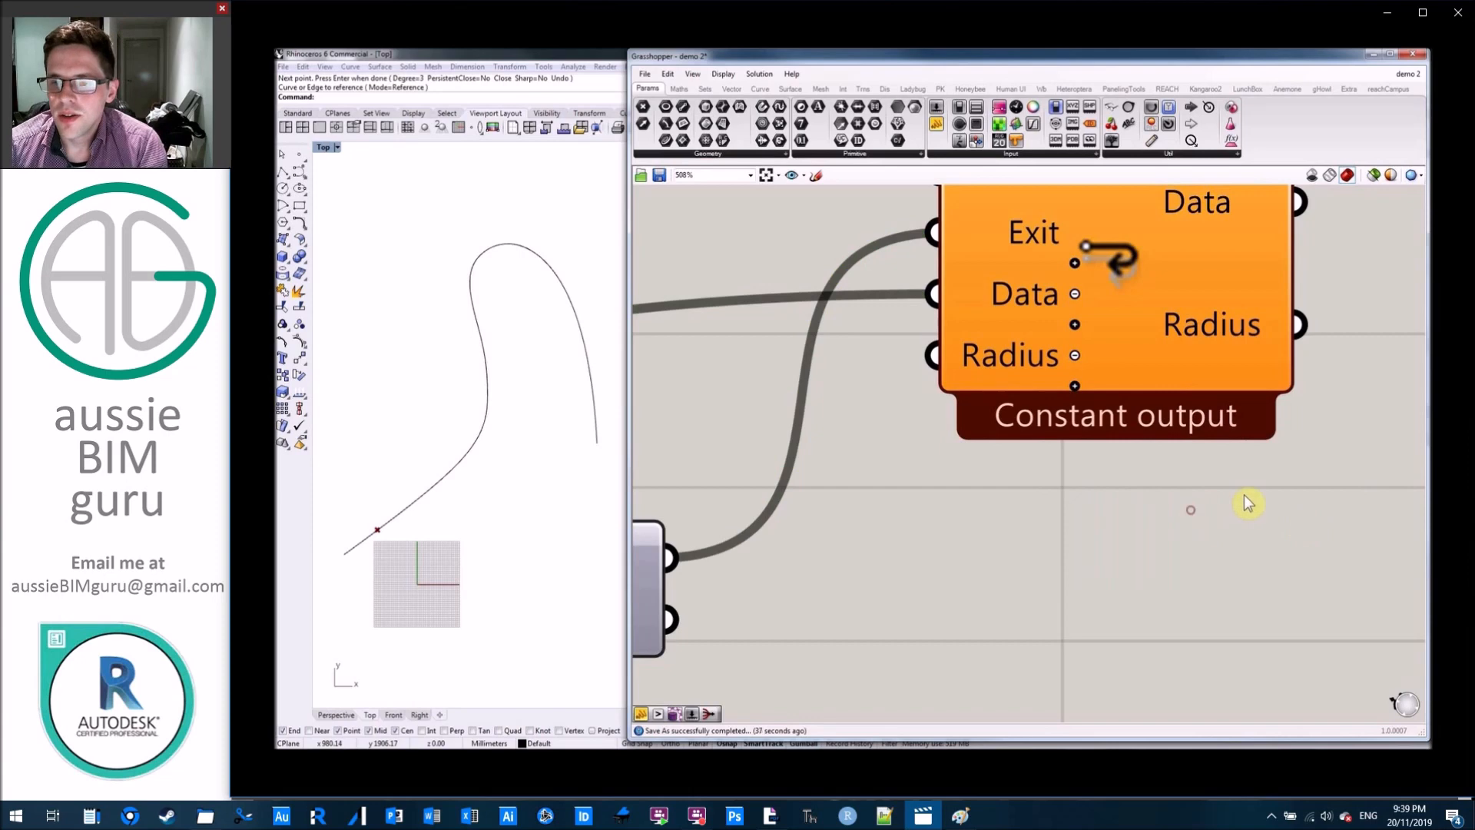
# Duplicate the panel containing 0, set the copy to 10, and connect it to Loop Start's Radius input.
pyautogui.scroll(2, 1174, 483)
pyautogui.scroll(4, 1173, 481)
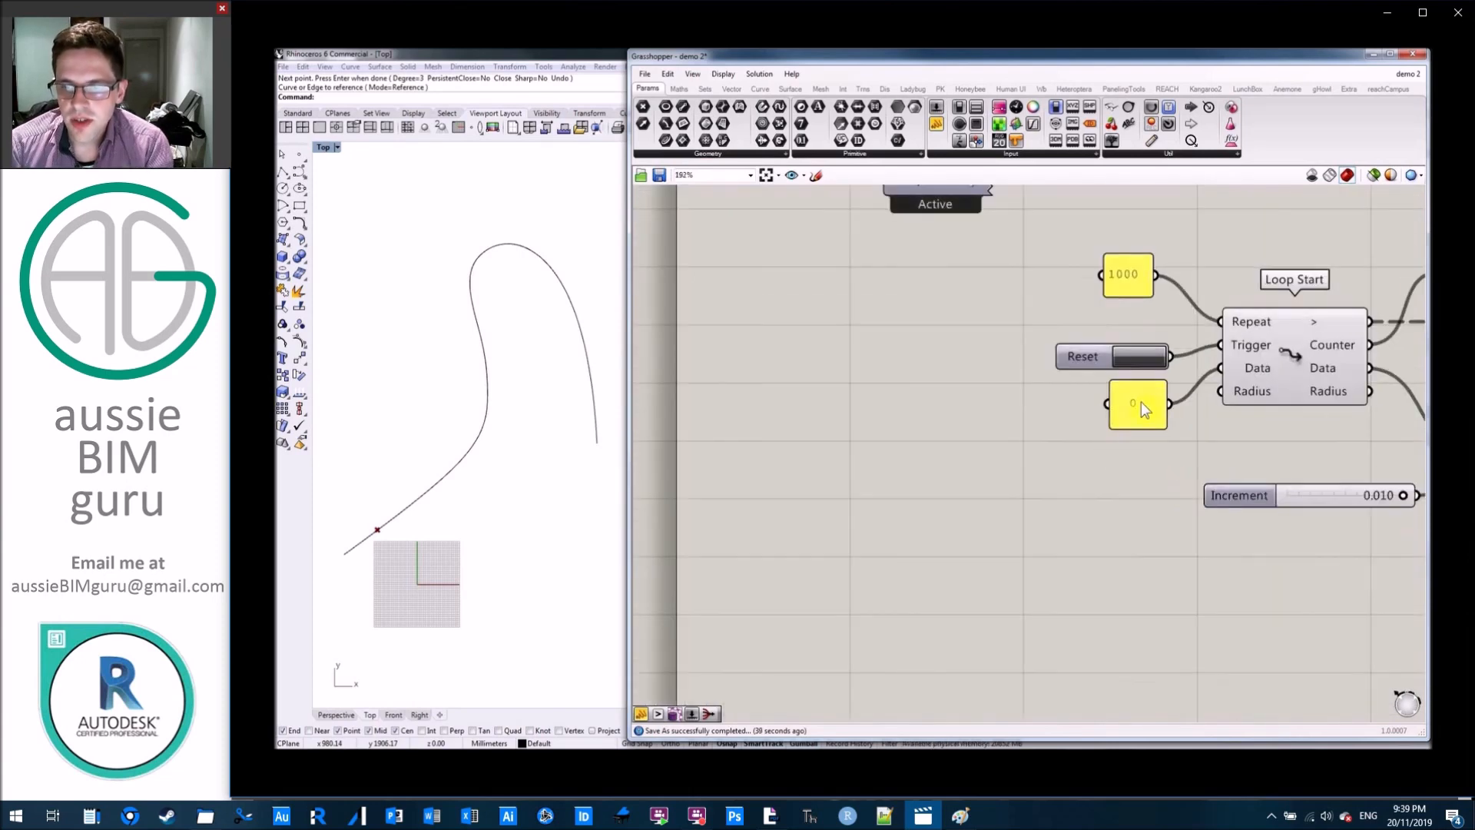
pyautogui.moveTo(1095, 412); pyautogui.dragTo(1094, 407)
pyautogui.hotkey('ctrl', 'c')
pyautogui.hotkey('ctrl', 'v')
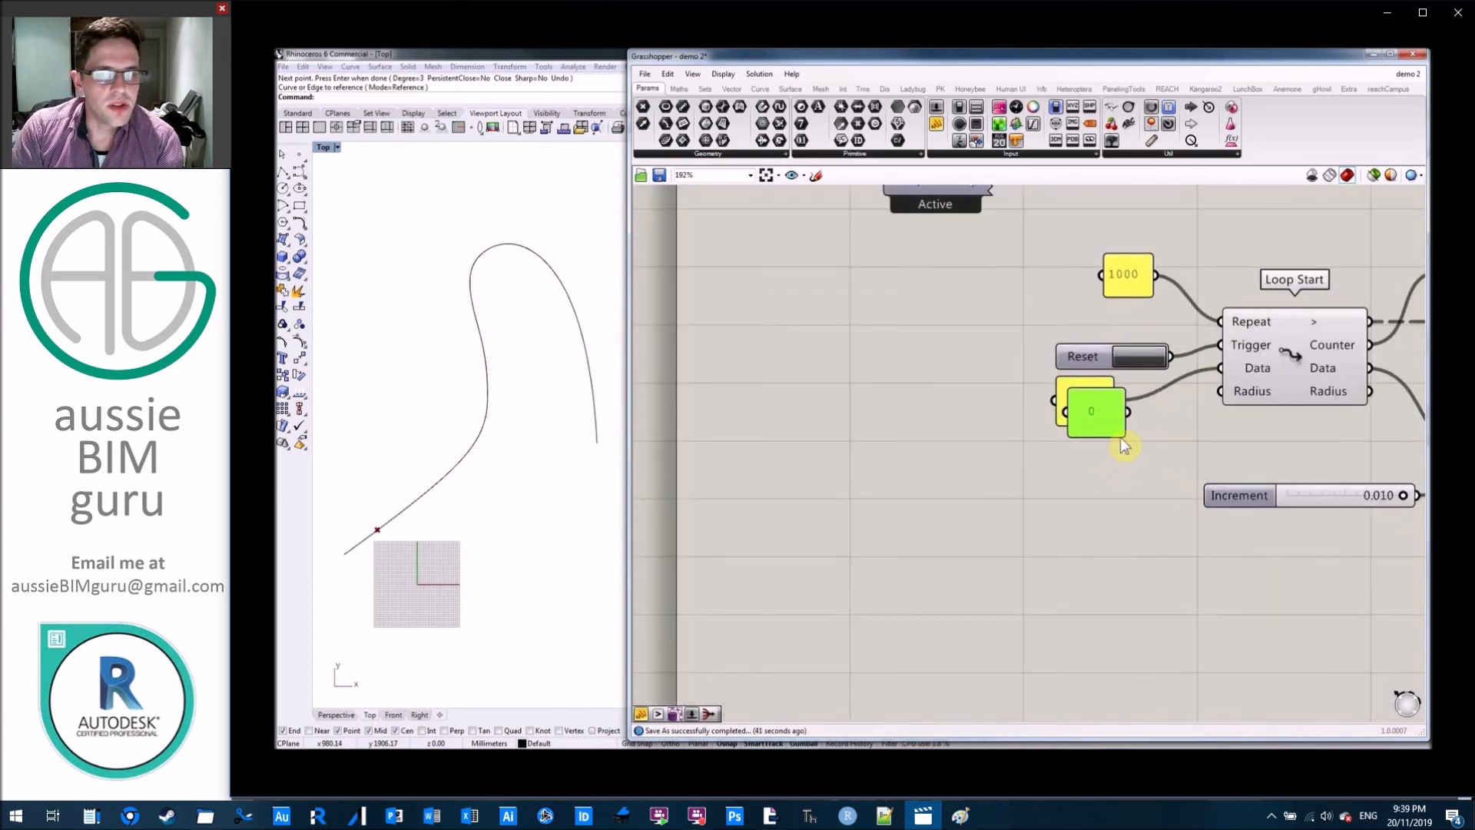
pyautogui.doubleClick(1084, 461)
pyautogui.write('10')
pyautogui.click(1120, 554)
pyautogui.moveTo(1116, 462); pyautogui.dragTo(1220, 391)
pyautogui.click(1170, 514)
# Add a Circle CNR component beside the Evaluate Curve component.
pyautogui.moveTo(1265, 544); pyautogui.dragTo(935, 534, button='right')
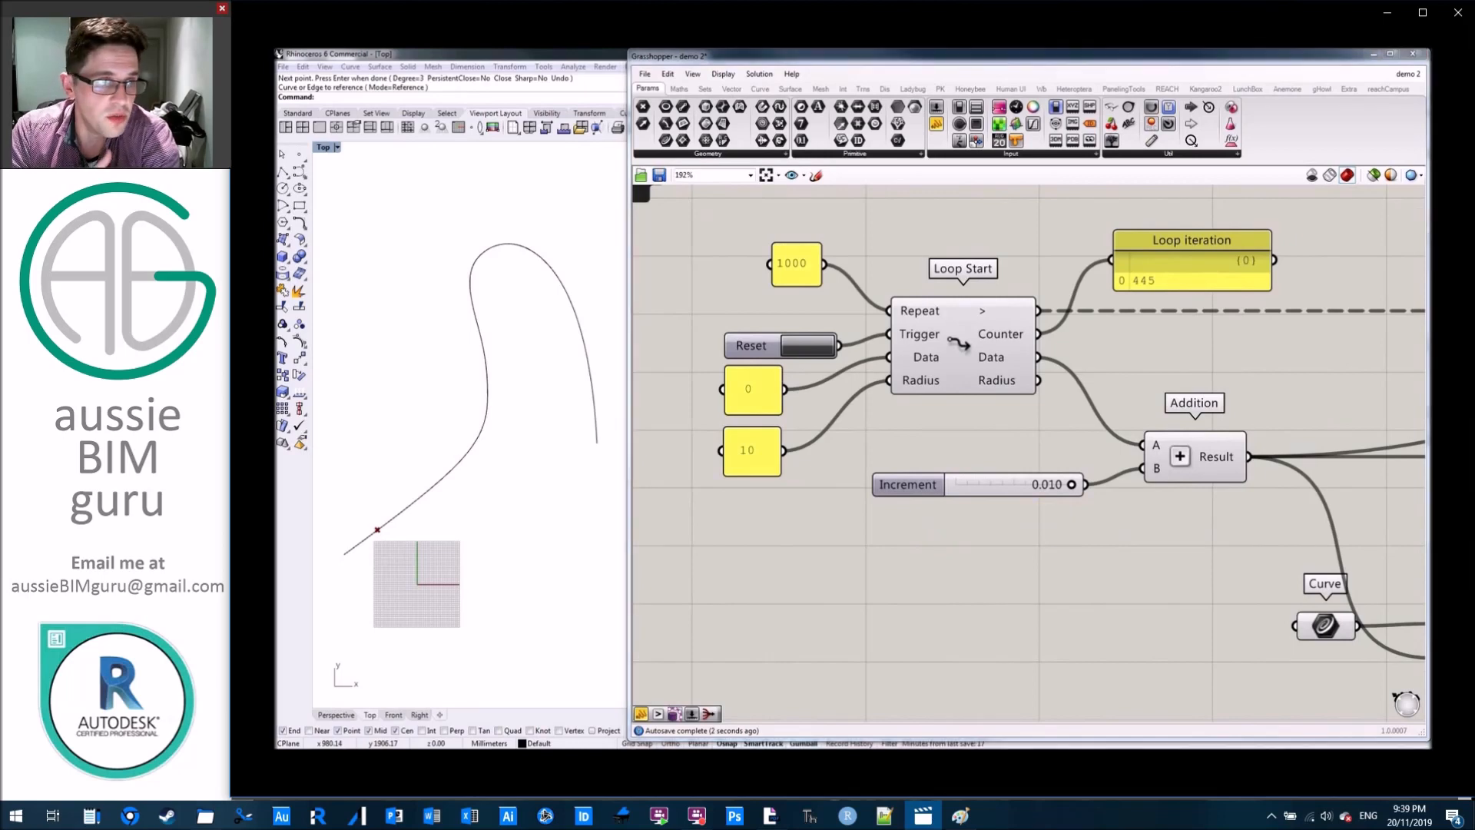
pyautogui.scroll(-3, 994, 560)
pyautogui.moveTo(997, 517); pyautogui.dragTo(889, 507, button='right')
pyautogui.doubleClick(1228, 556)
pyautogui.write('cnr')
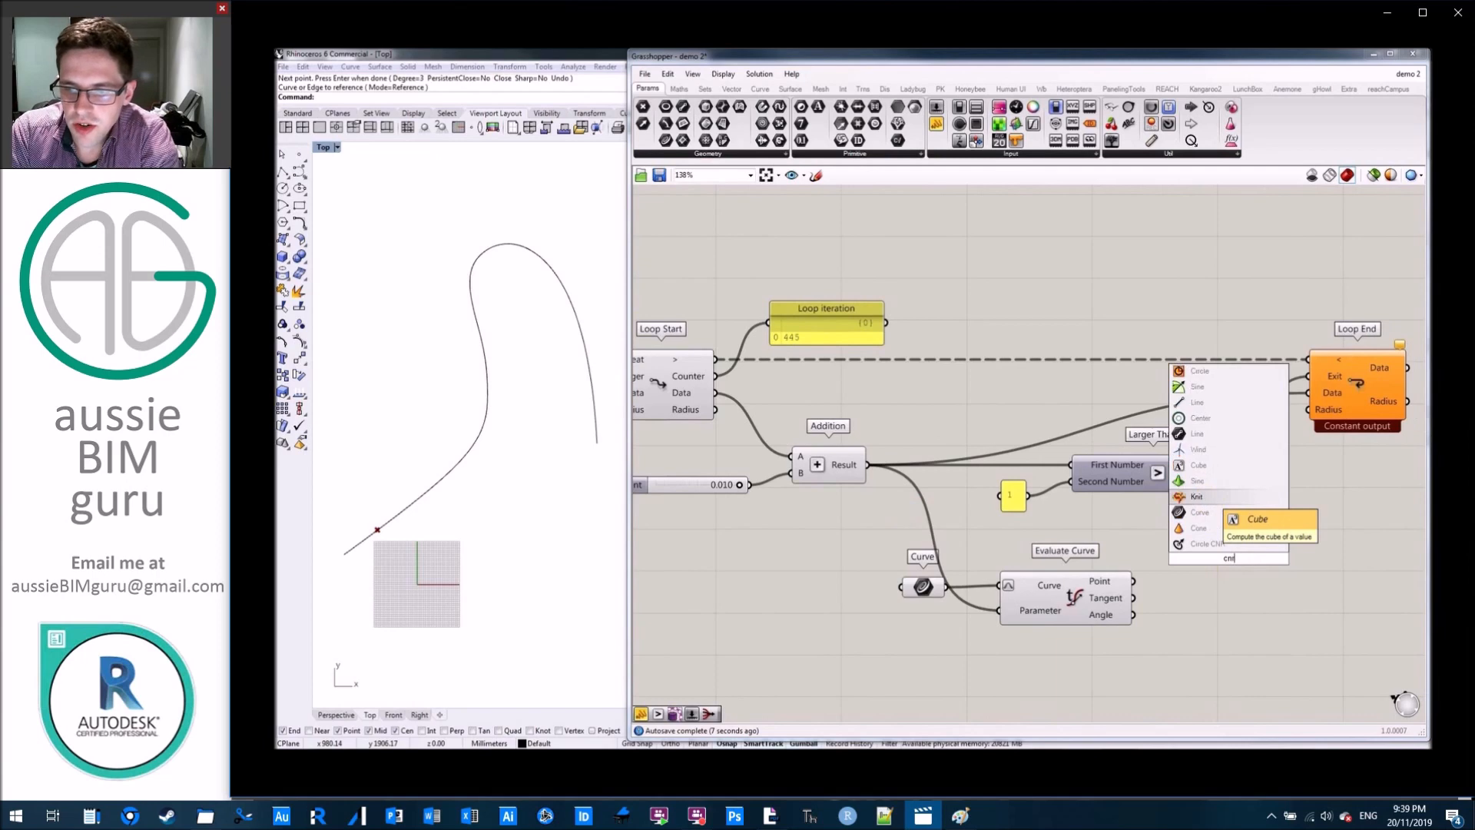
pyautogui.press('Down')
pyautogui.press('Down')
pyautogui.press('Down')
pyautogui.press('Return')
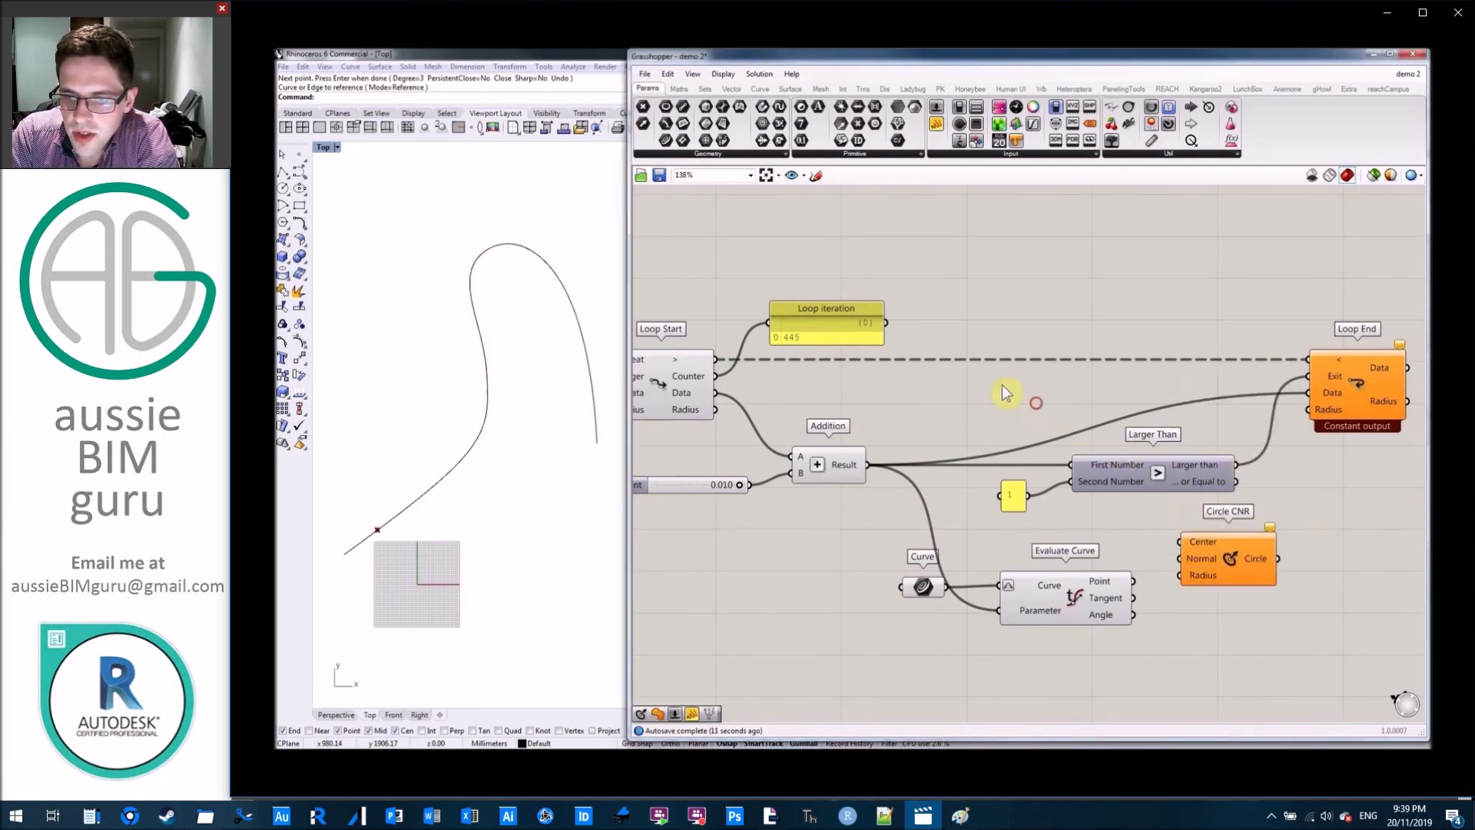
# Reposition Circle CNR and connect Evaluate Curve's Point output to its Center input.
pyautogui.moveTo(963, 371); pyautogui.dragTo(985, 380, button='right')
pyautogui.scroll(-2, 1065, 418)
pyautogui.moveTo(1212, 526); pyautogui.dragTo(1281, 556)
pyautogui.moveTo(1139, 556); pyautogui.dragTo(1242, 556)
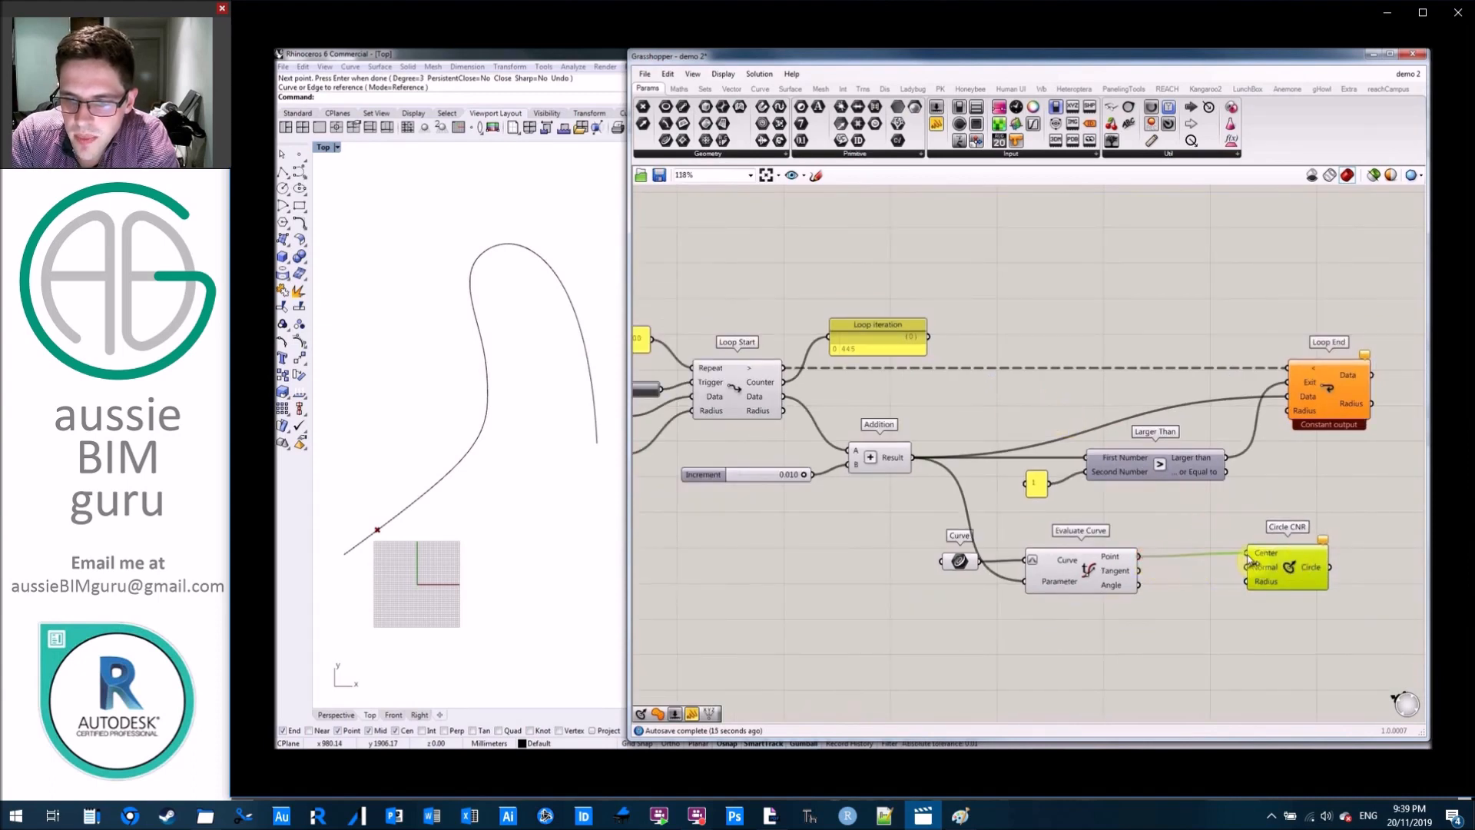
pyautogui.click(1216, 518)
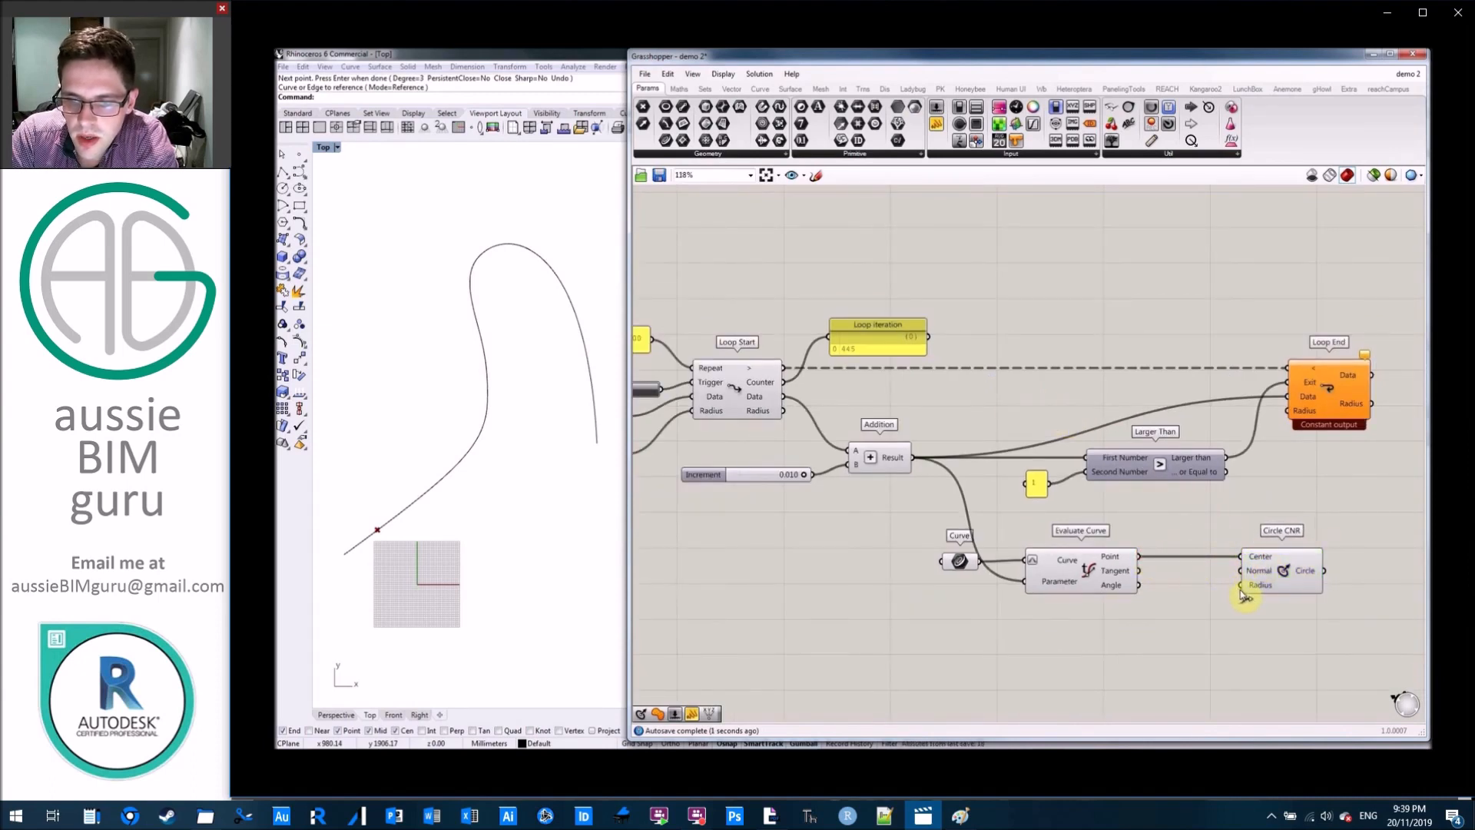
# Connect Loop Start's Radius output to the Radius input of Circle CNR, and restart the loop.
pyautogui.moveTo(1242, 589); pyautogui.dragTo(1288, 410)
pyautogui.moveTo(1114, 331); pyautogui.dragTo(1343, 349, button='right')
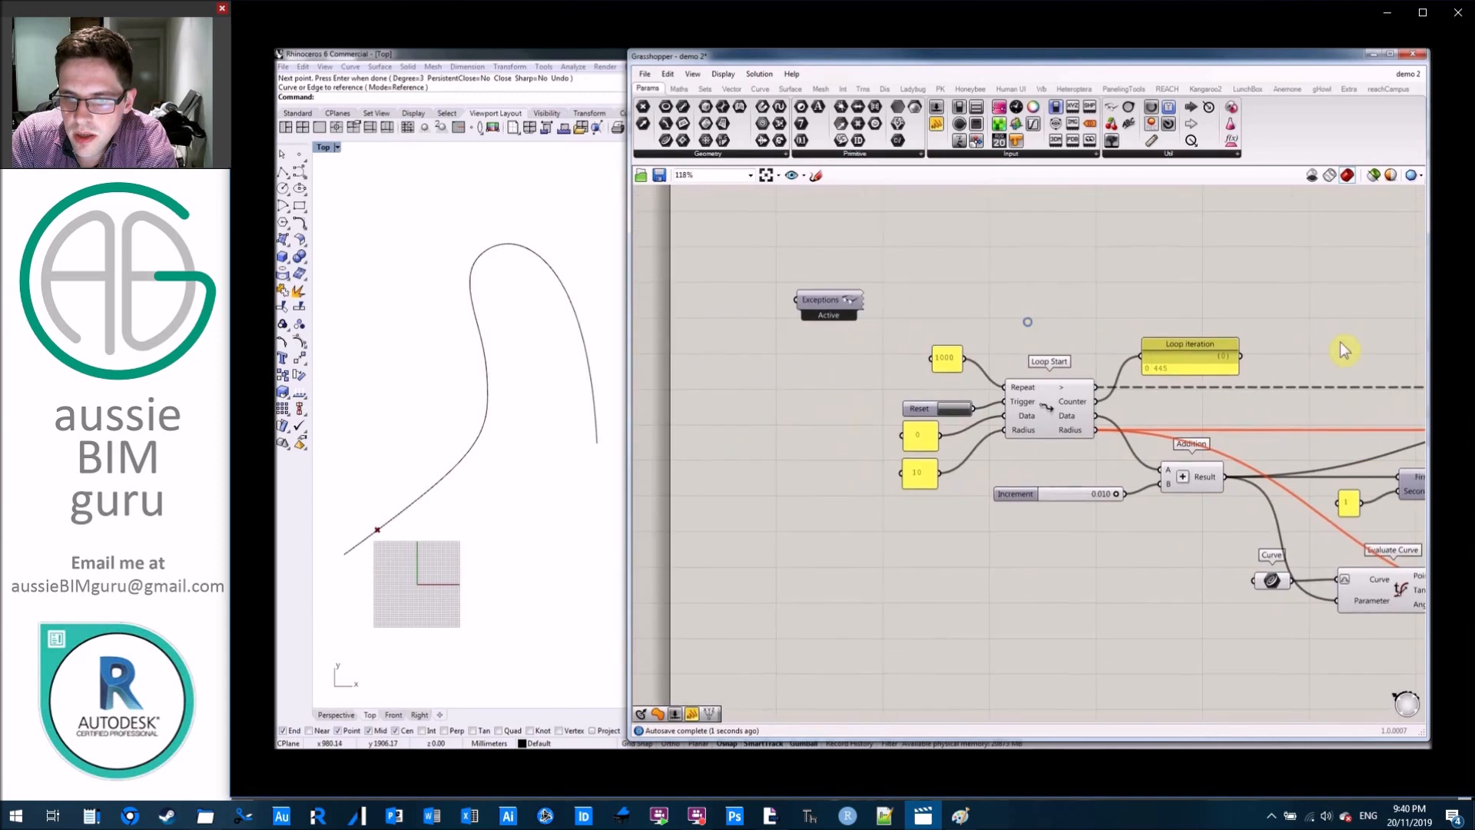
pyautogui.click(965, 411)
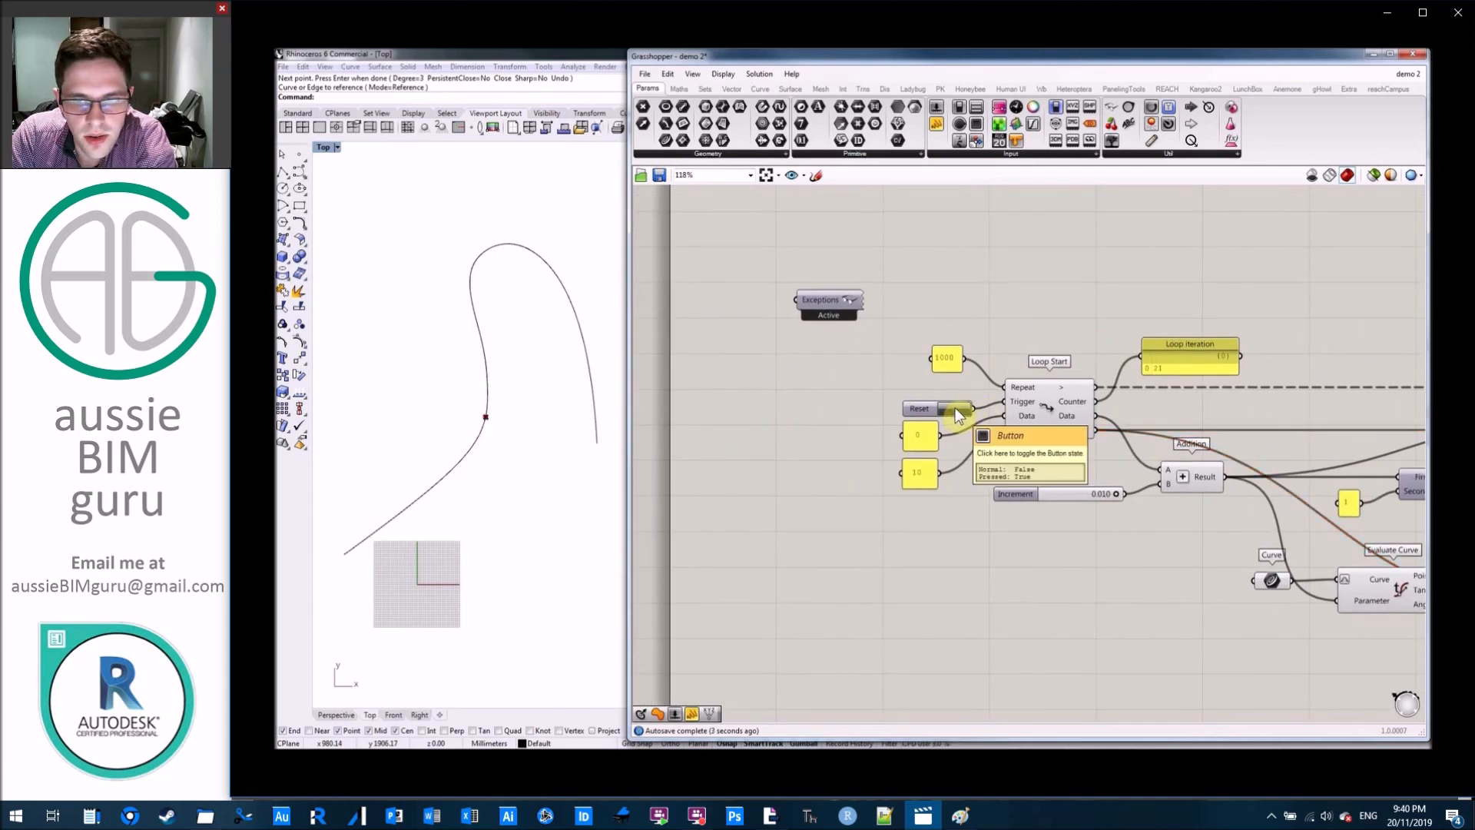
# Try 100 as the starting radius, and settle on 50 in the panel feeding Loop Start's Radius input.
pyautogui.doubleClick(917, 472)
pyautogui.write('100')
pyautogui.click(951, 566)
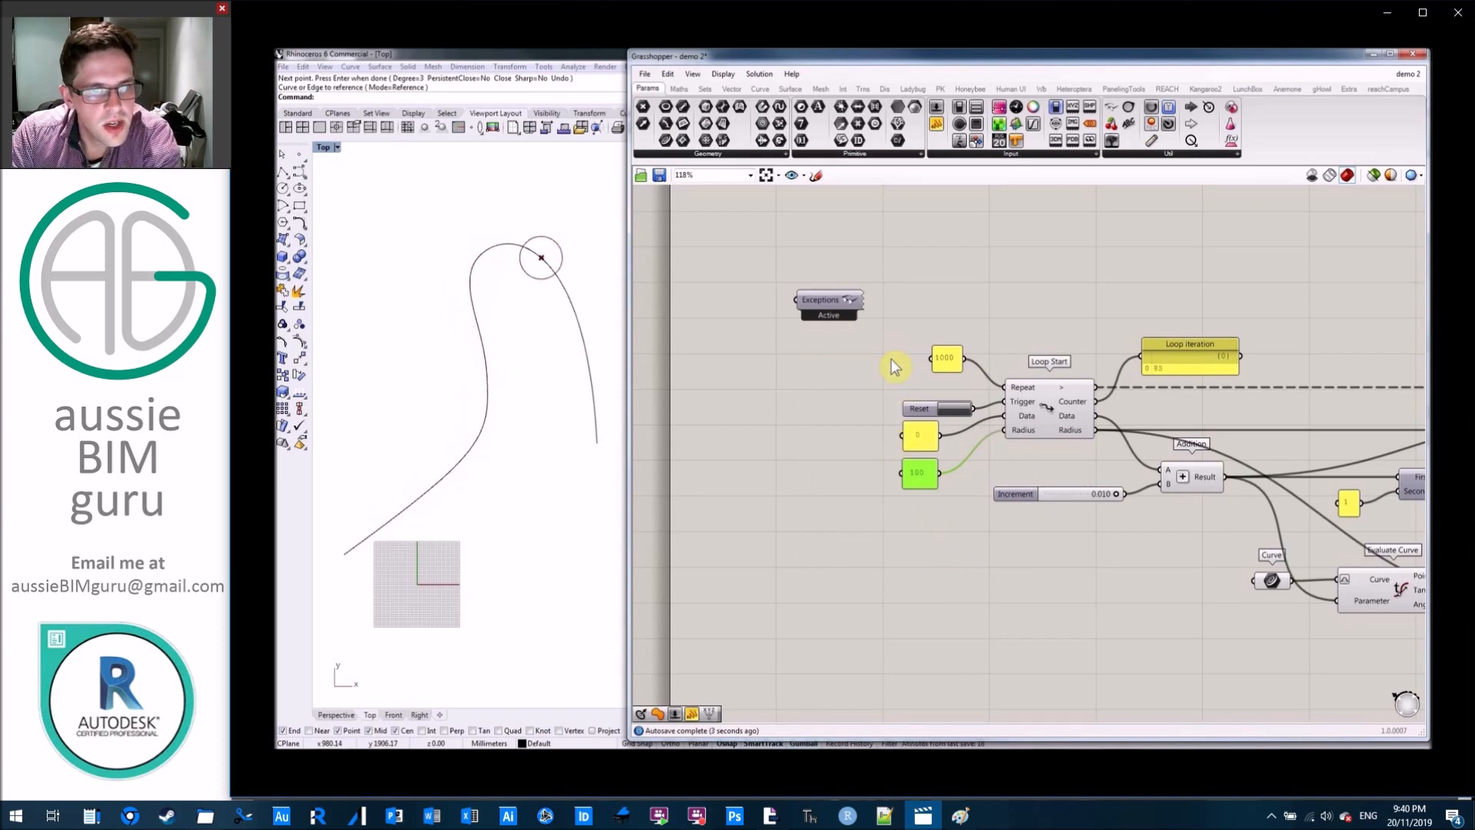
pyautogui.doubleClick(921, 476)
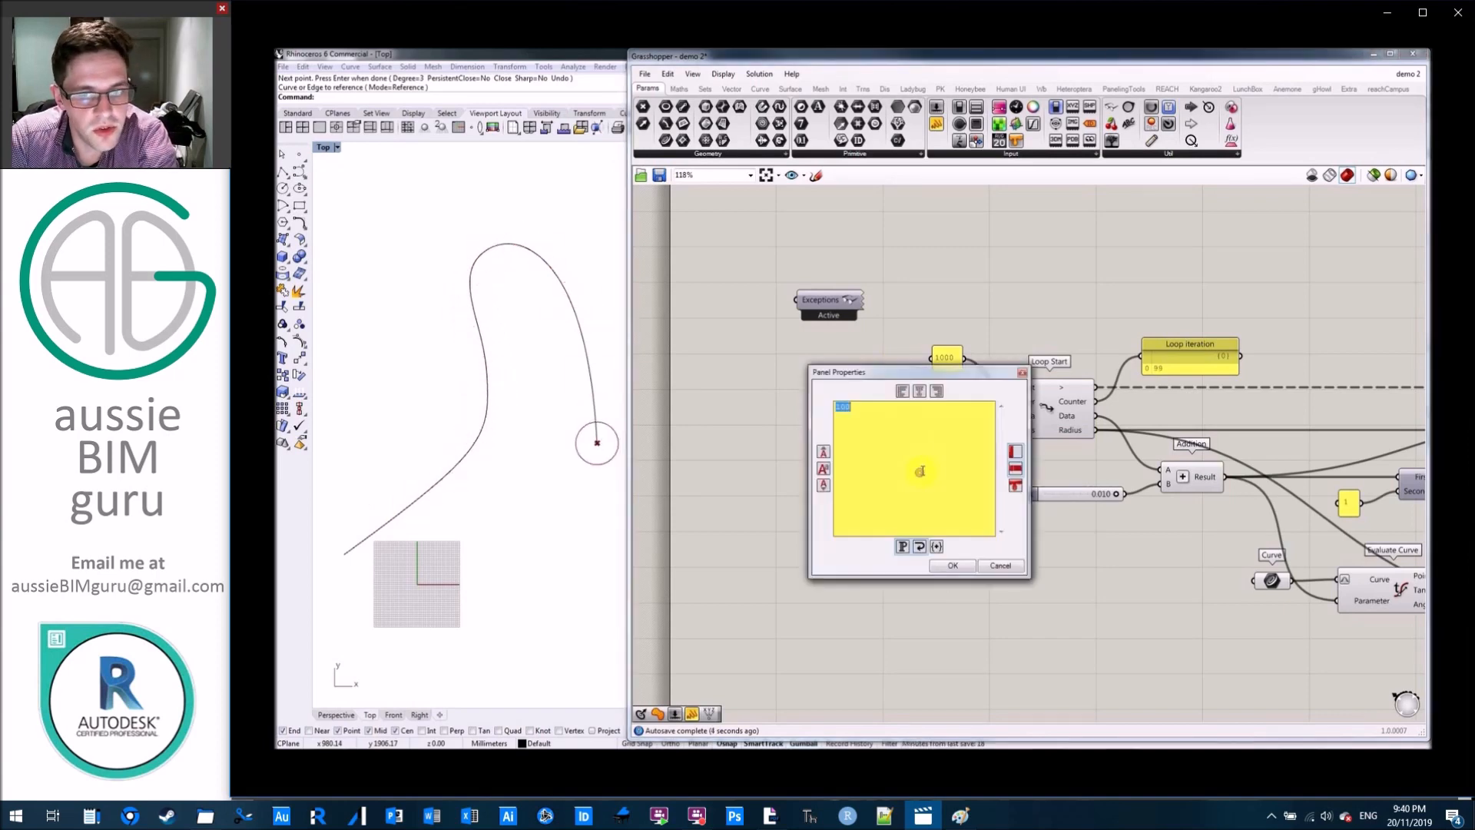
pyautogui.click(953, 567)
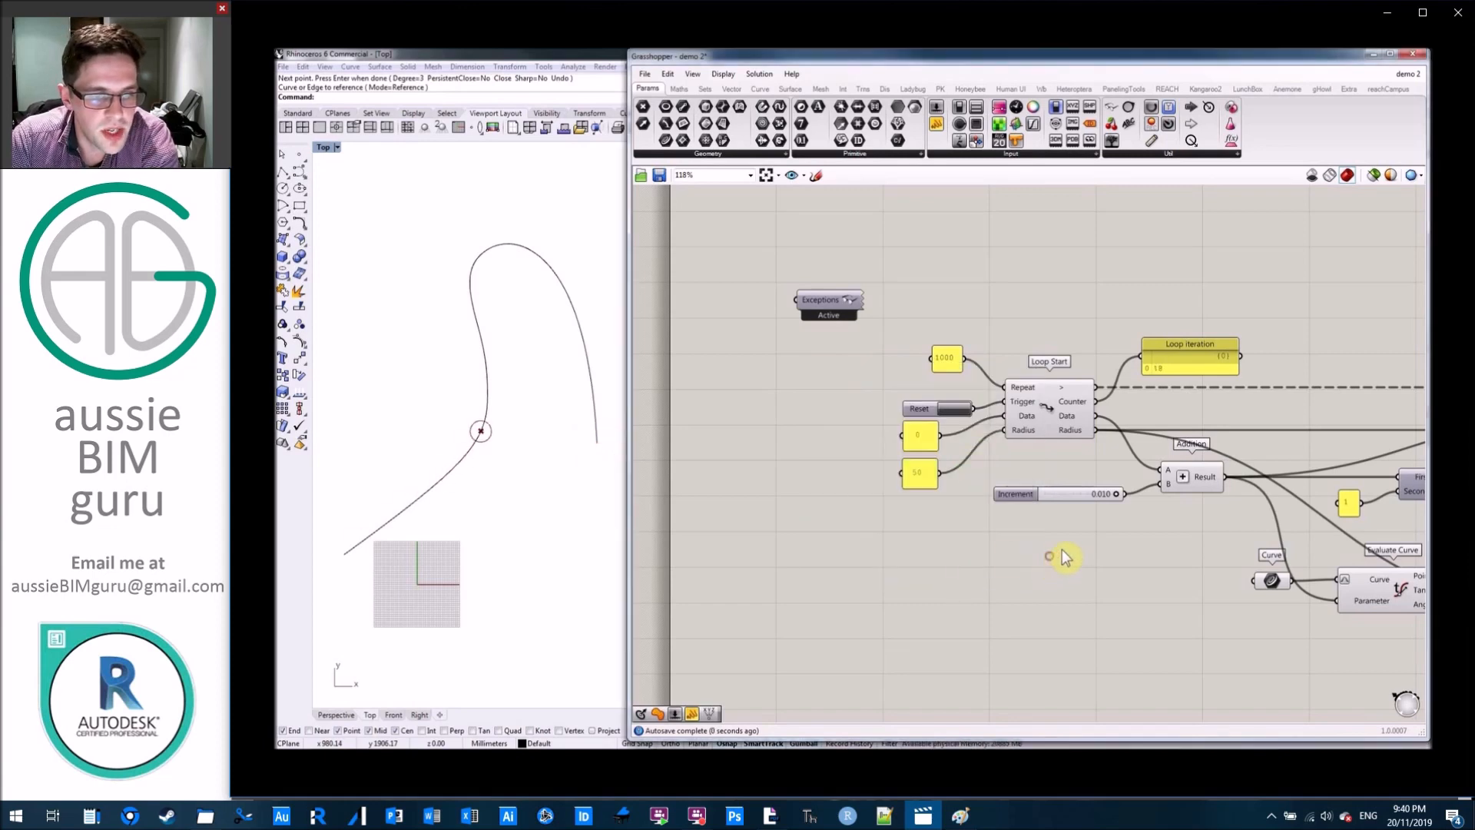
# Add a second Addition component and connect Loop Start's Radius output to its A input.
pyautogui.moveTo(945, 520); pyautogui.dragTo(562, 475, button='right')
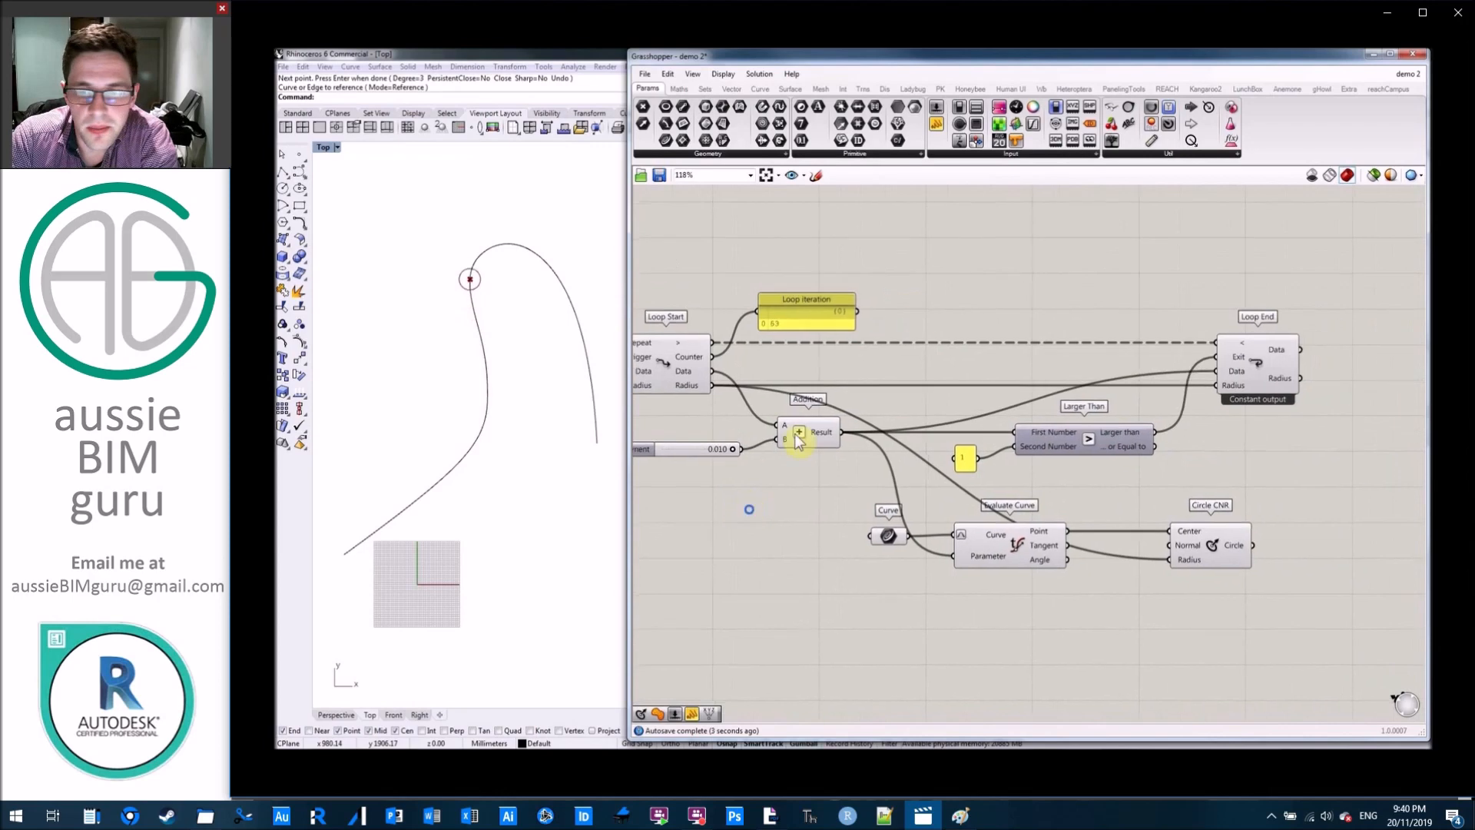
pyautogui.doubleClick(958, 306)
pyautogui.write('addition')
pyautogui.press('Return')
pyautogui.scroll(3, 726, 353)
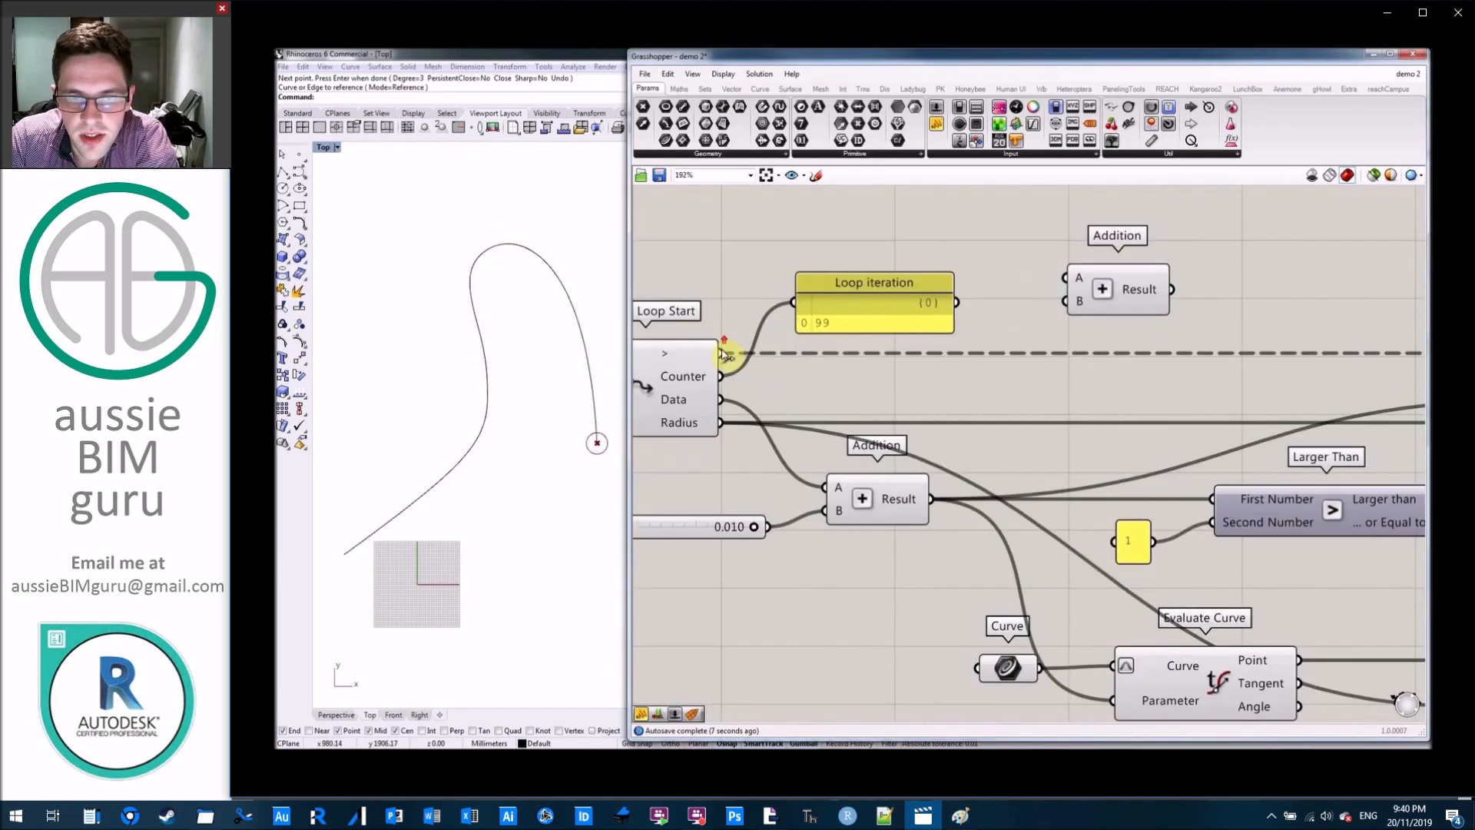
pyautogui.moveTo(754, 419); pyautogui.dragTo(787, 421, button='right')
pyautogui.moveTo(761, 429); pyautogui.dragTo(1288, 315)
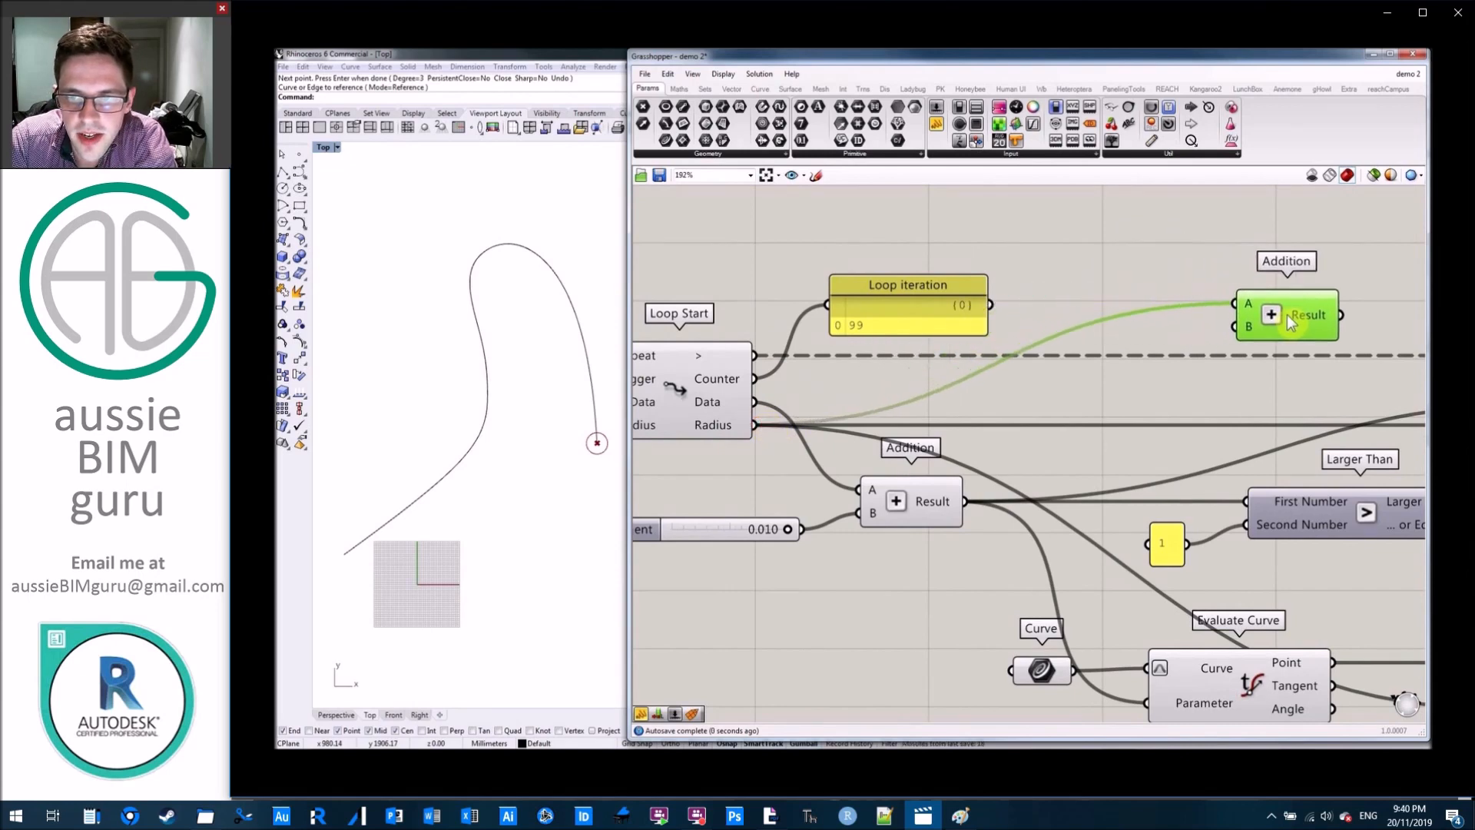
pyautogui.click(1082, 279)
# Create a panel containing 2 and connect it to the new Addition component's B input.
pyautogui.doubleClick(1145, 270)
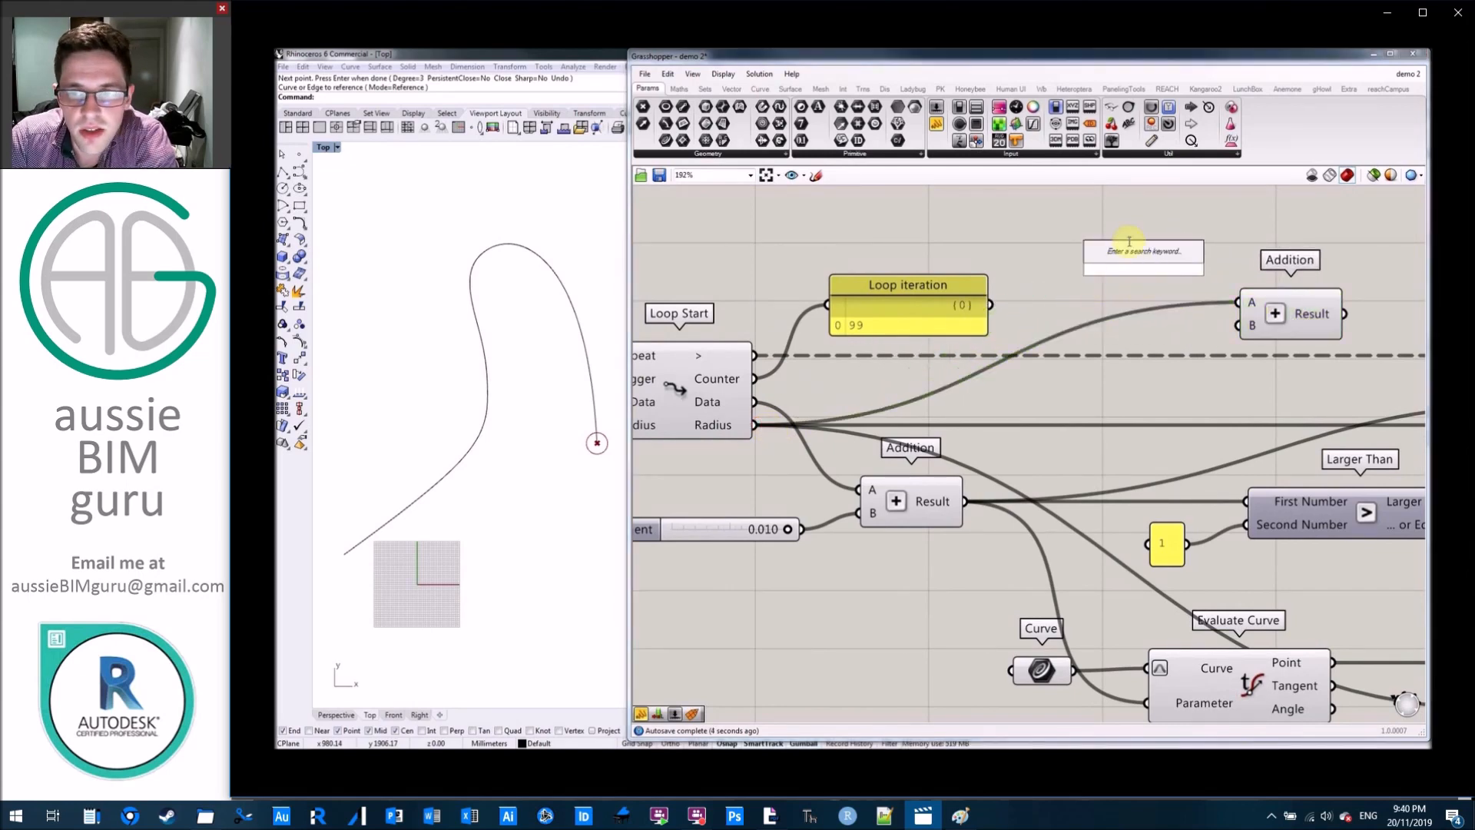
pyautogui.write('2')
pyautogui.press('Return')
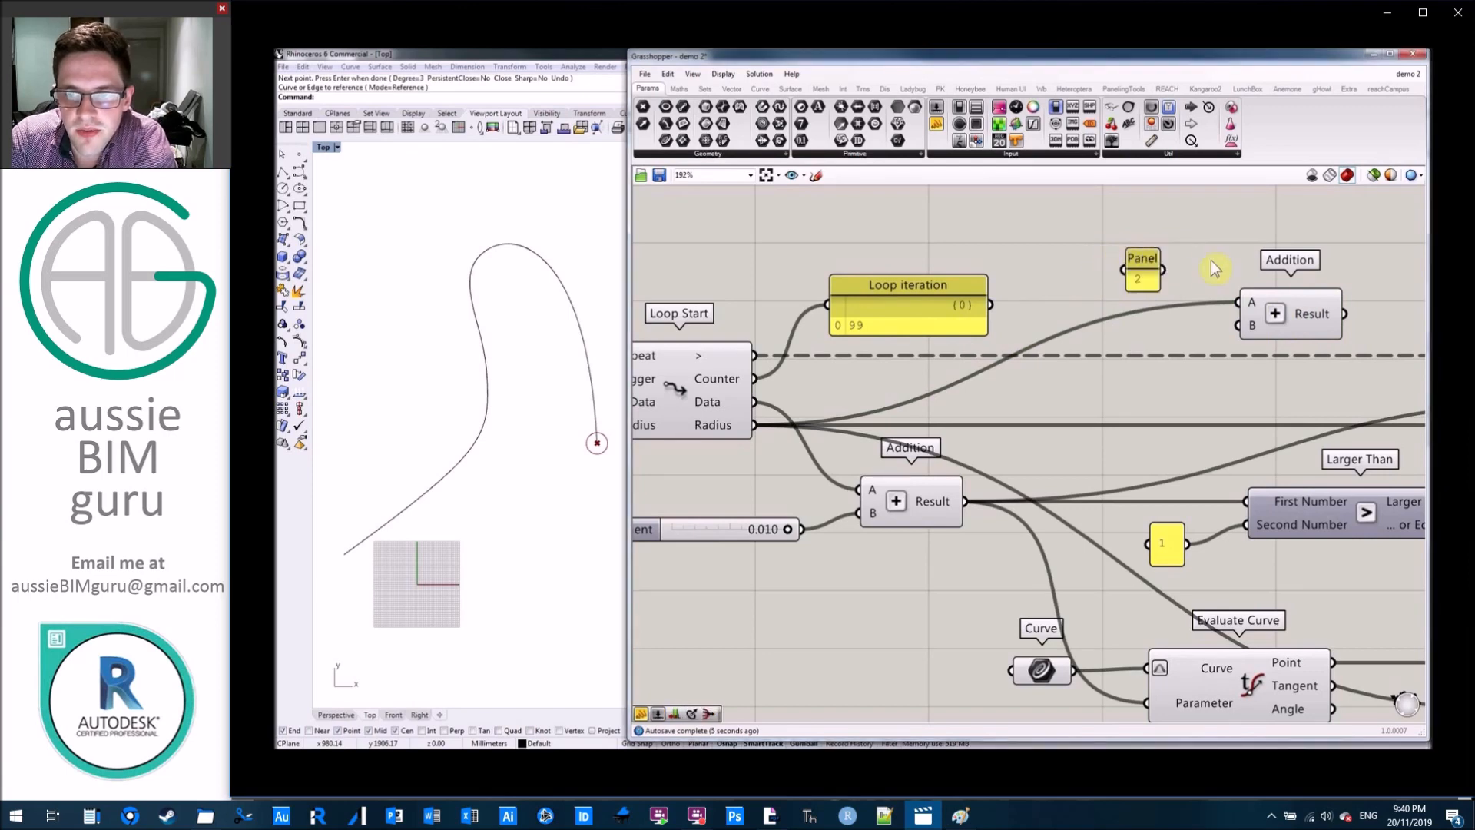
pyautogui.moveTo(1164, 270); pyautogui.dragTo(1239, 325)
# Connect the radius Addition's Result to Loop End's Radius input and restart the loop.
pyautogui.moveTo(1396, 279); pyautogui.dragTo(991, 287, button='right')
pyautogui.moveTo(942, 323); pyautogui.dragTo(1168, 415)
pyautogui.moveTo(1041, 299); pyautogui.dragTo(1278, 316, button='right')
pyautogui.scroll(-5, 1127, 372)
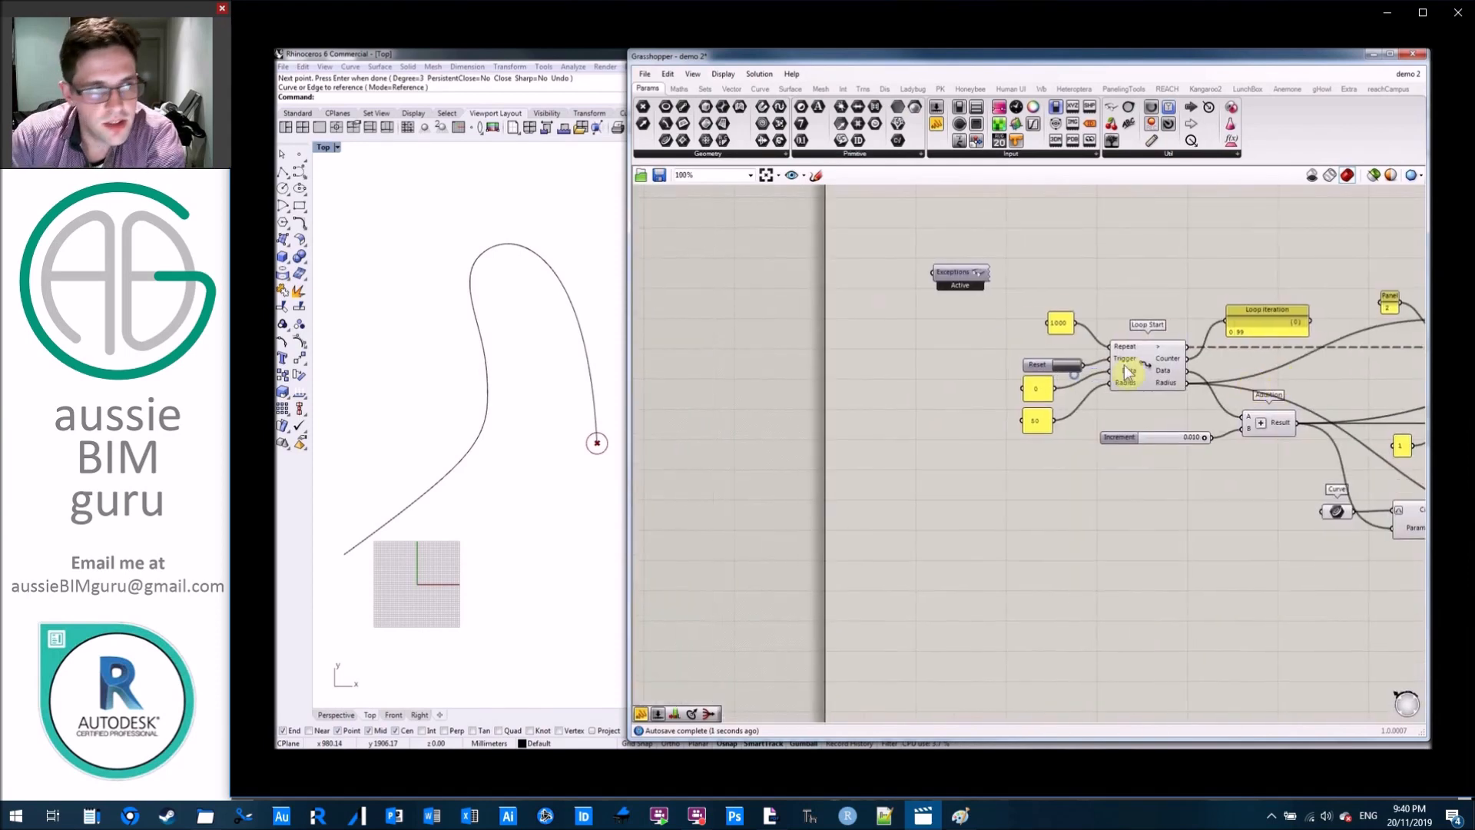
pyautogui.scroll(3, 1127, 373)
pyautogui.click(1039, 366)
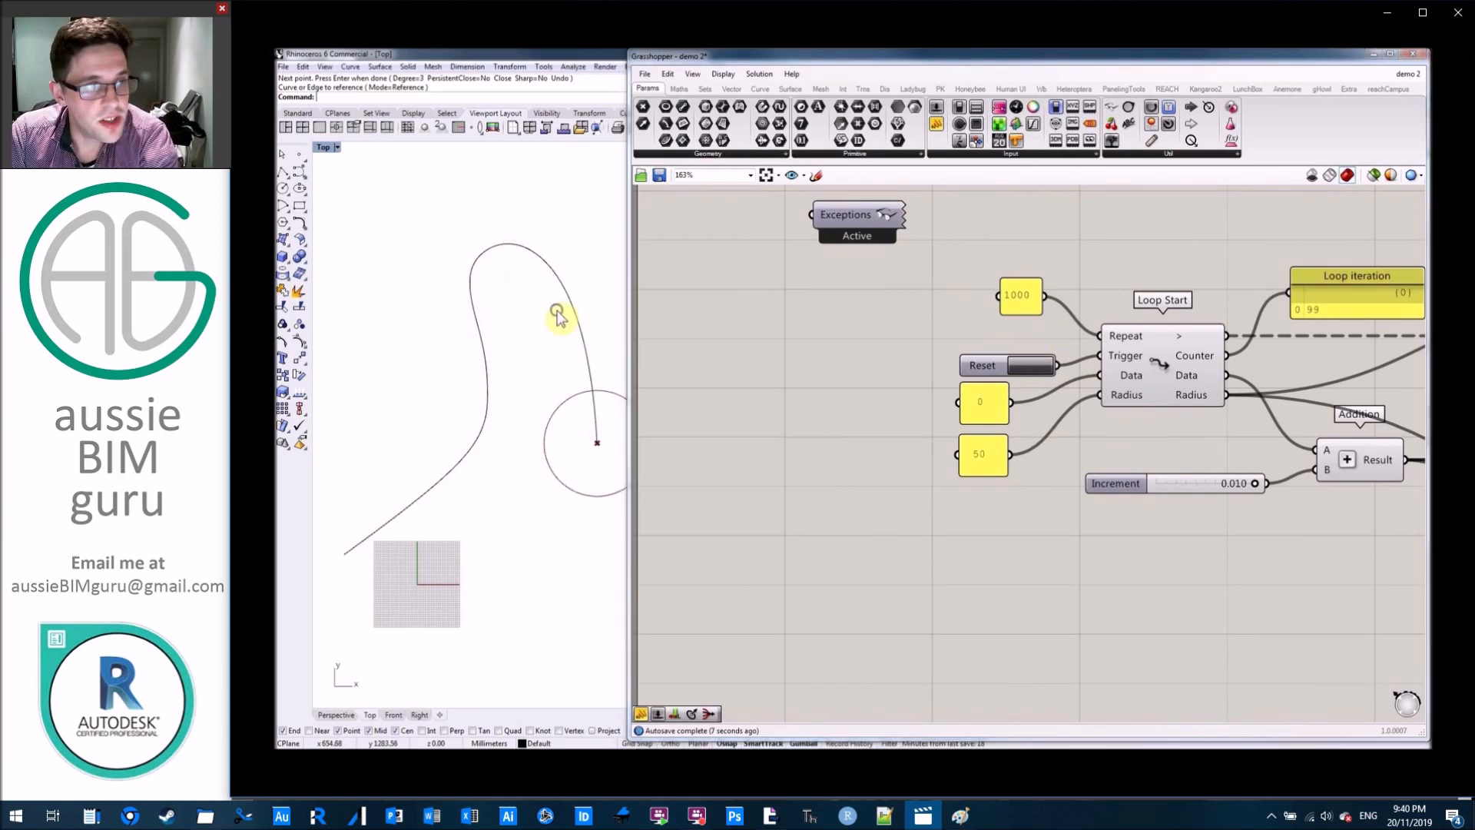
# Turn off the preview of the Evaluate Curve component.
pyautogui.moveTo(561, 313); pyautogui.dragTo(504, 323, button='right')
pyautogui.click(769, 339)
pyautogui.scroll(-5, 771, 339)
pyautogui.moveTo(1169, 408); pyautogui.dragTo(1008, 405, button='right')
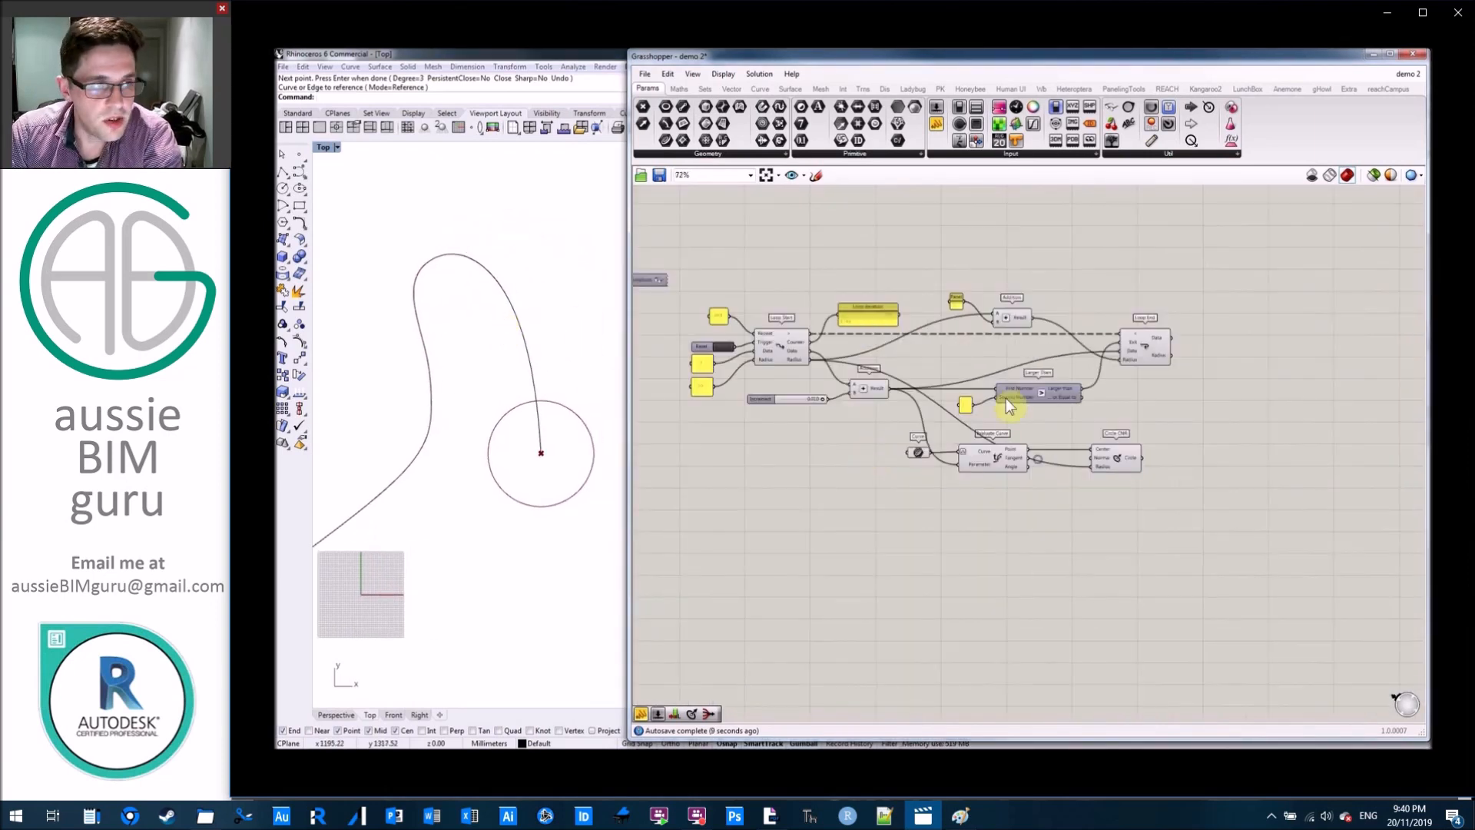
pyautogui.scroll(3, 1131, 374)
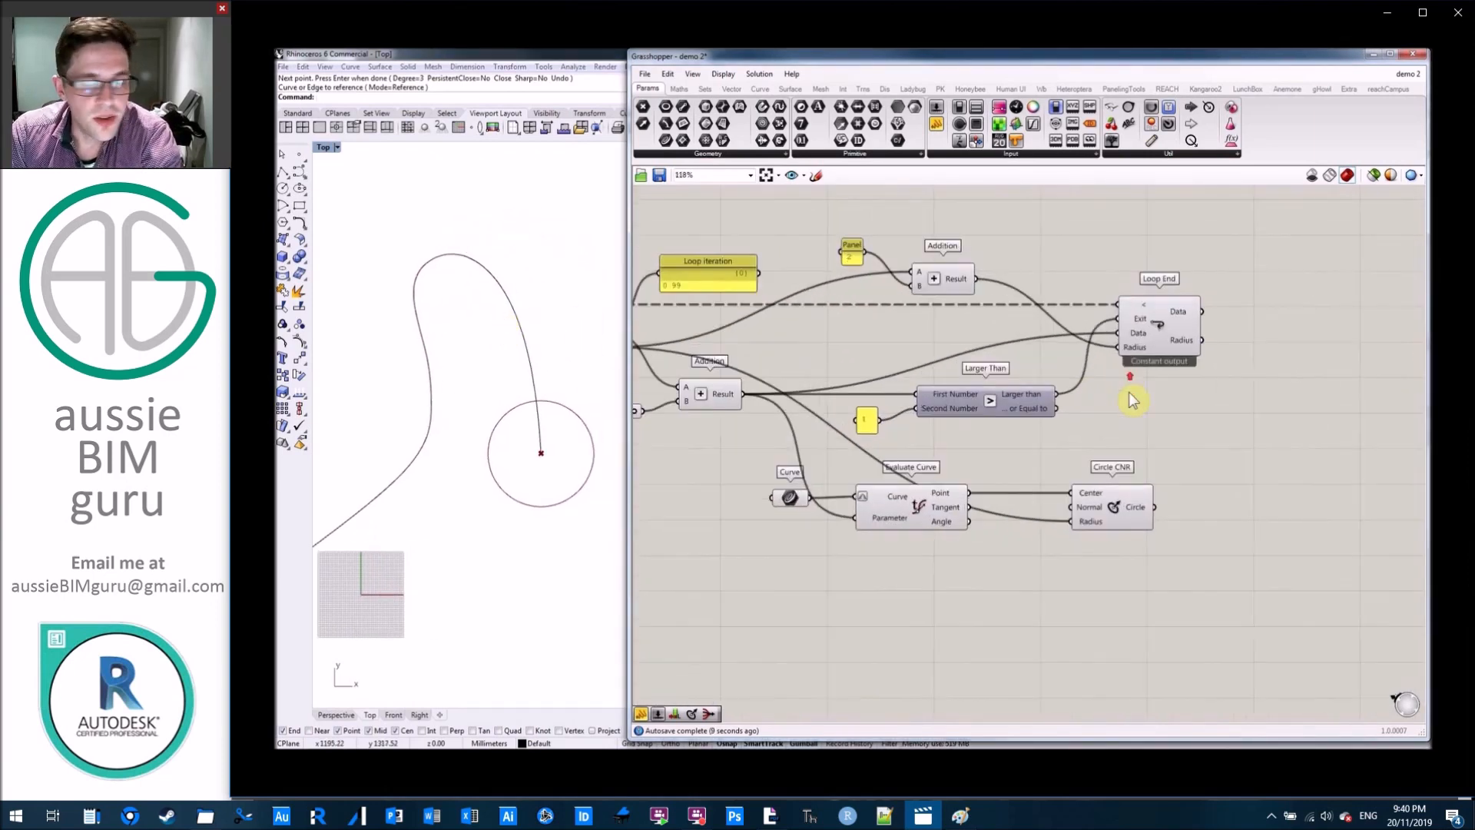
pyautogui.rightClick(913, 508)
pyautogui.click(945, 524)
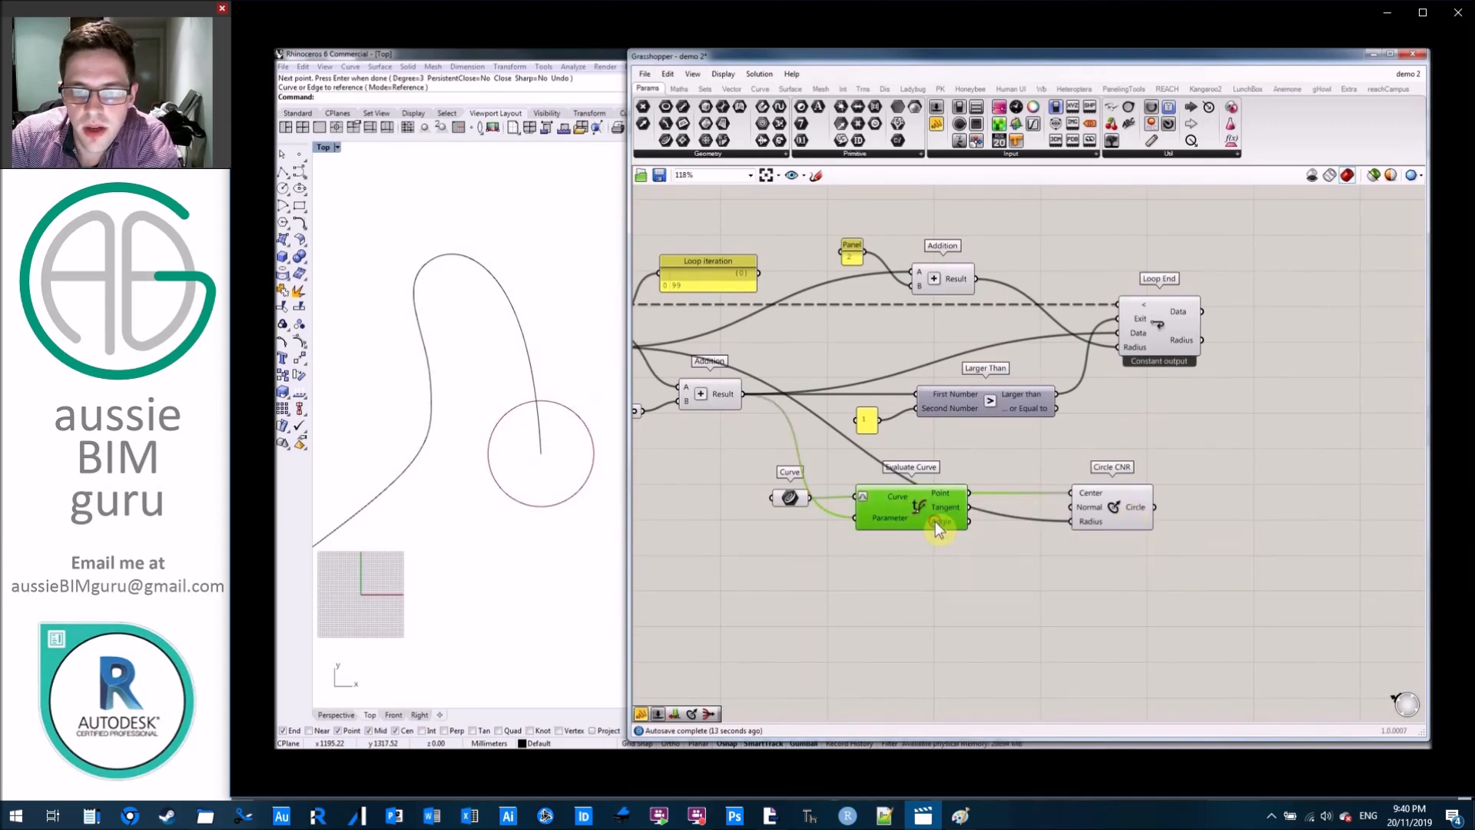
pyautogui.click(1118, 434)
pyautogui.moveTo(1127, 410); pyautogui.dragTo(1255, 417, button='right')
pyautogui.click(1241, 517)
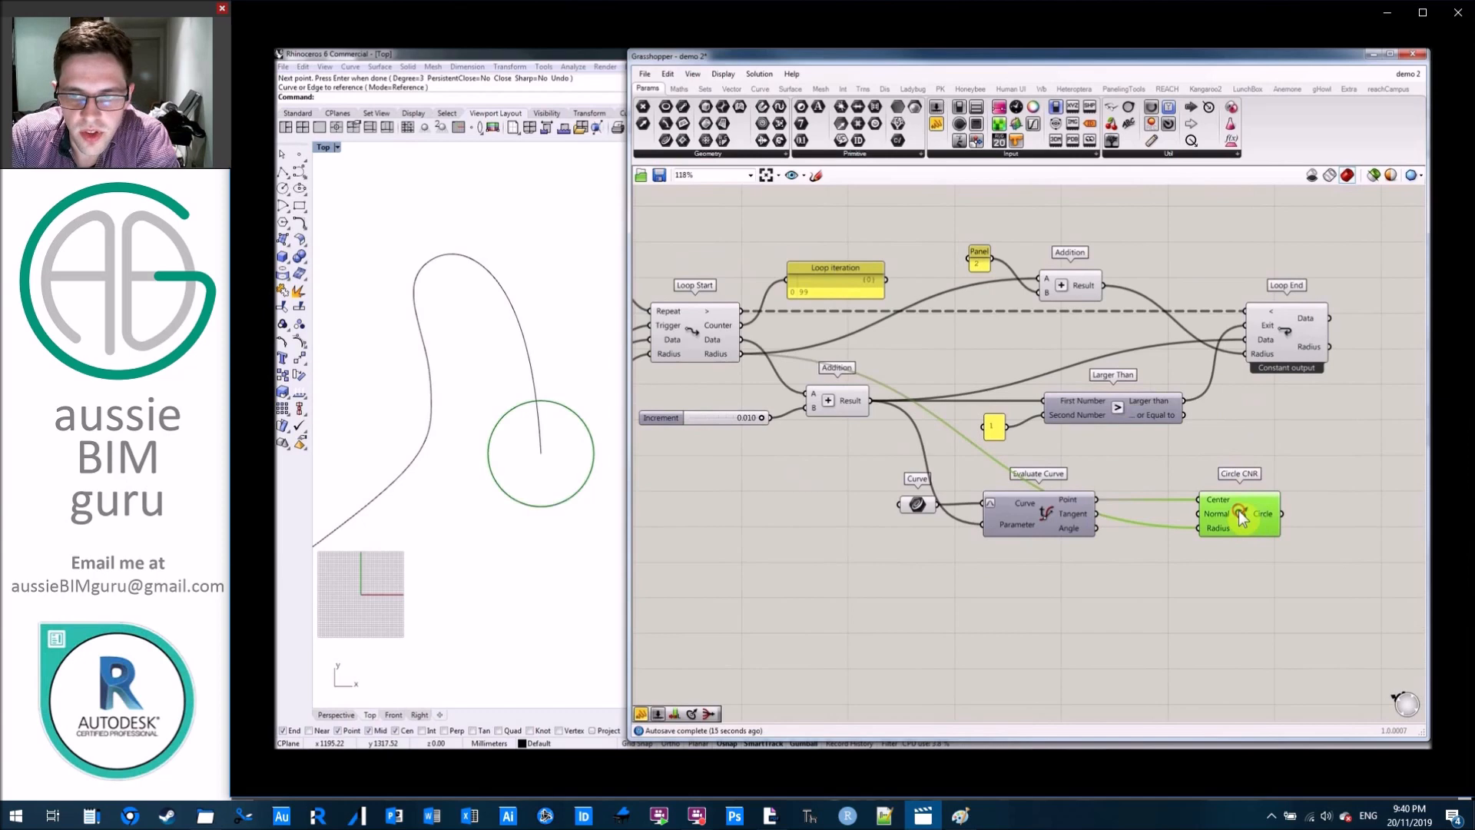
pyautogui.click(1251, 423)
pyautogui.moveTo(1246, 425); pyautogui.dragTo(1321, 438, button='right')
pyautogui.scroll(-1, 1321, 438)
pyautogui.moveTo(1160, 395); pyautogui.dragTo(1174, 391, button='right')
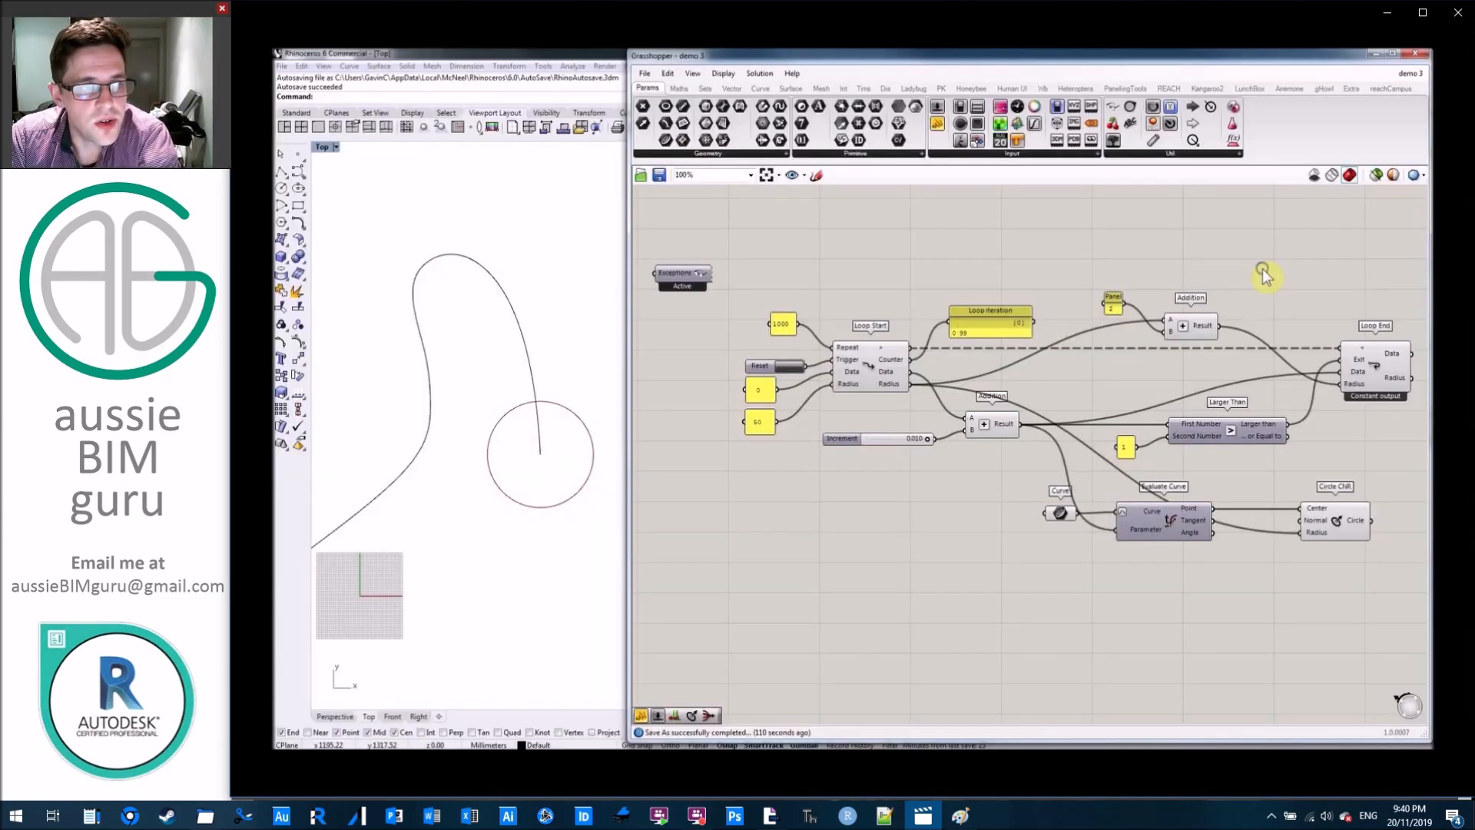
# Enable Record data on the Loop End component.
pyautogui.moveTo(1262, 274); pyautogui.dragTo(1146, 266, button='right')
pyautogui.scroll(5, 1265, 371)
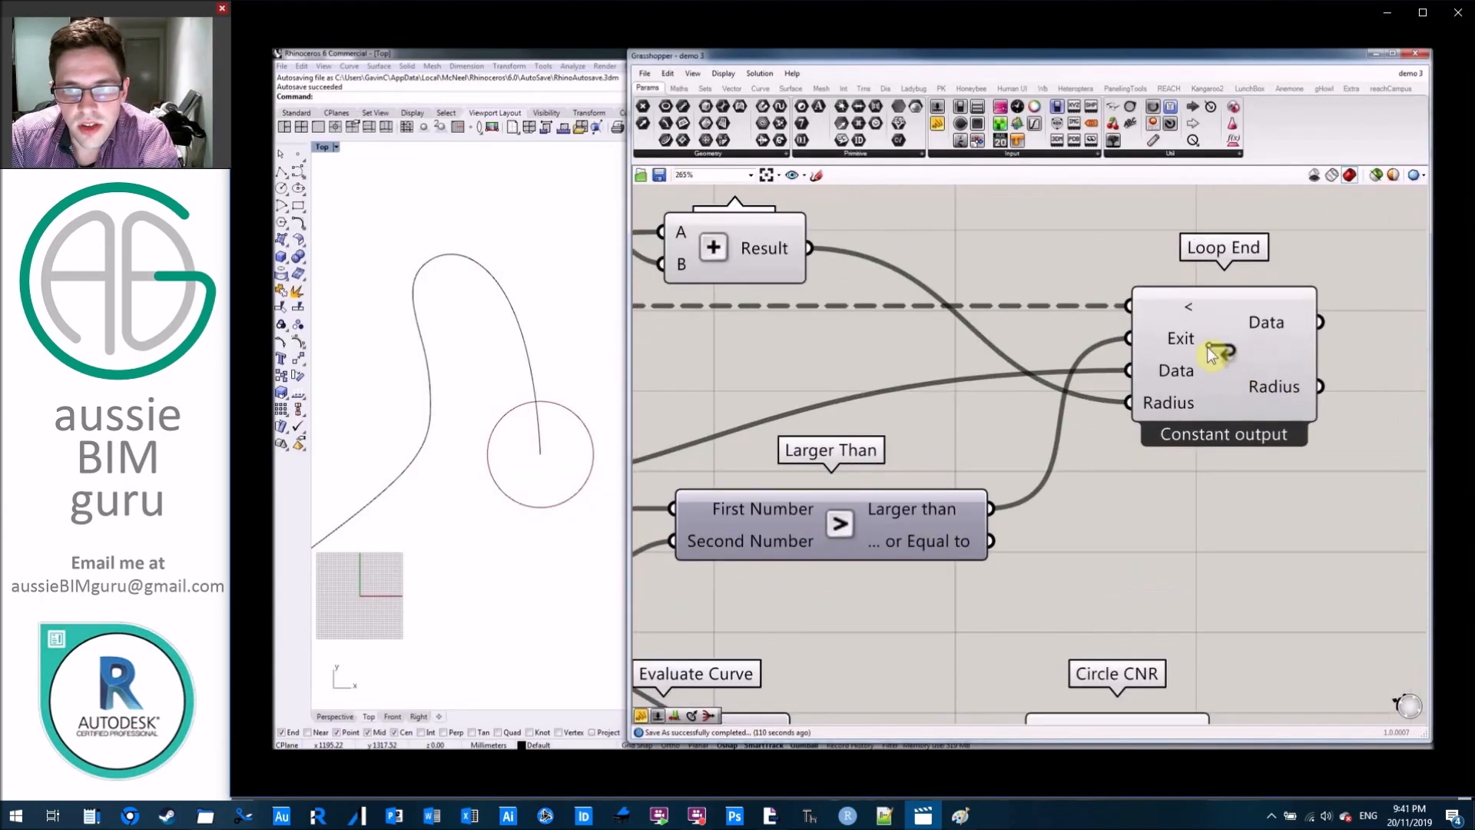
pyautogui.click(1226, 355)
pyautogui.rightClick(1225, 355)
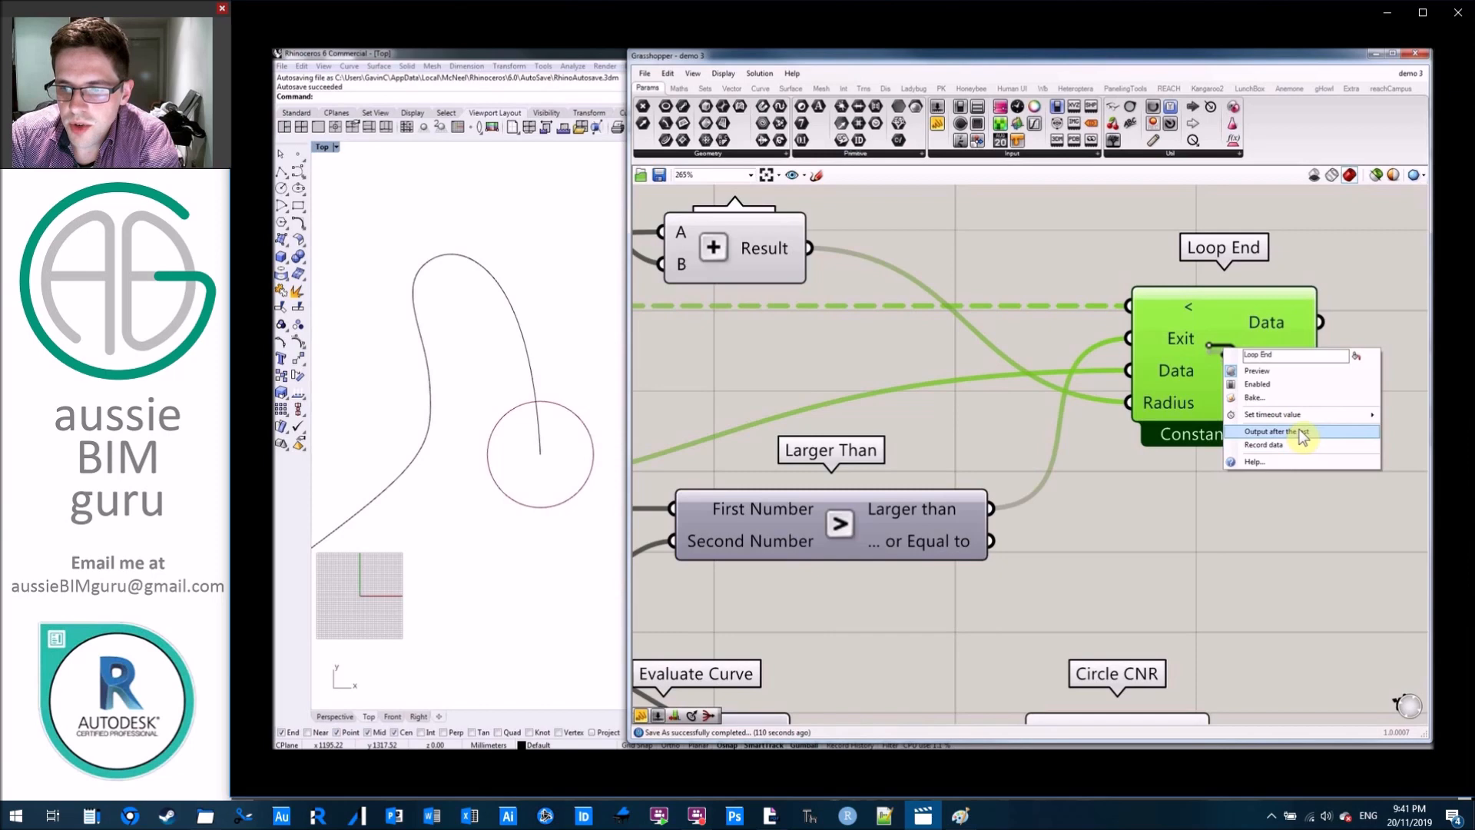
pyautogui.click(1275, 445)
pyautogui.click(1317, 503)
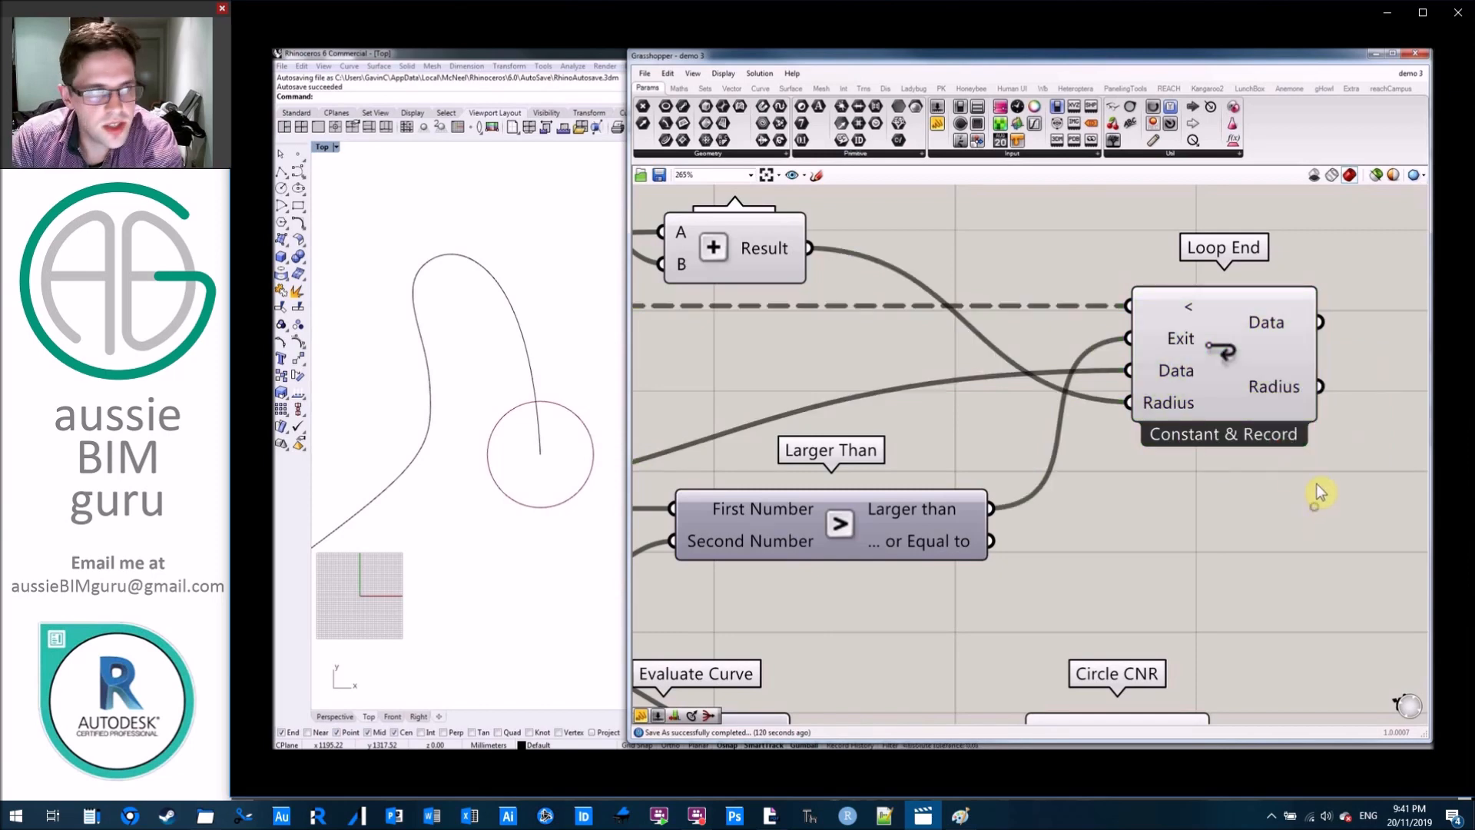
# Restart the loop with data recording enabled.
pyautogui.scroll(-5, 1327, 477)
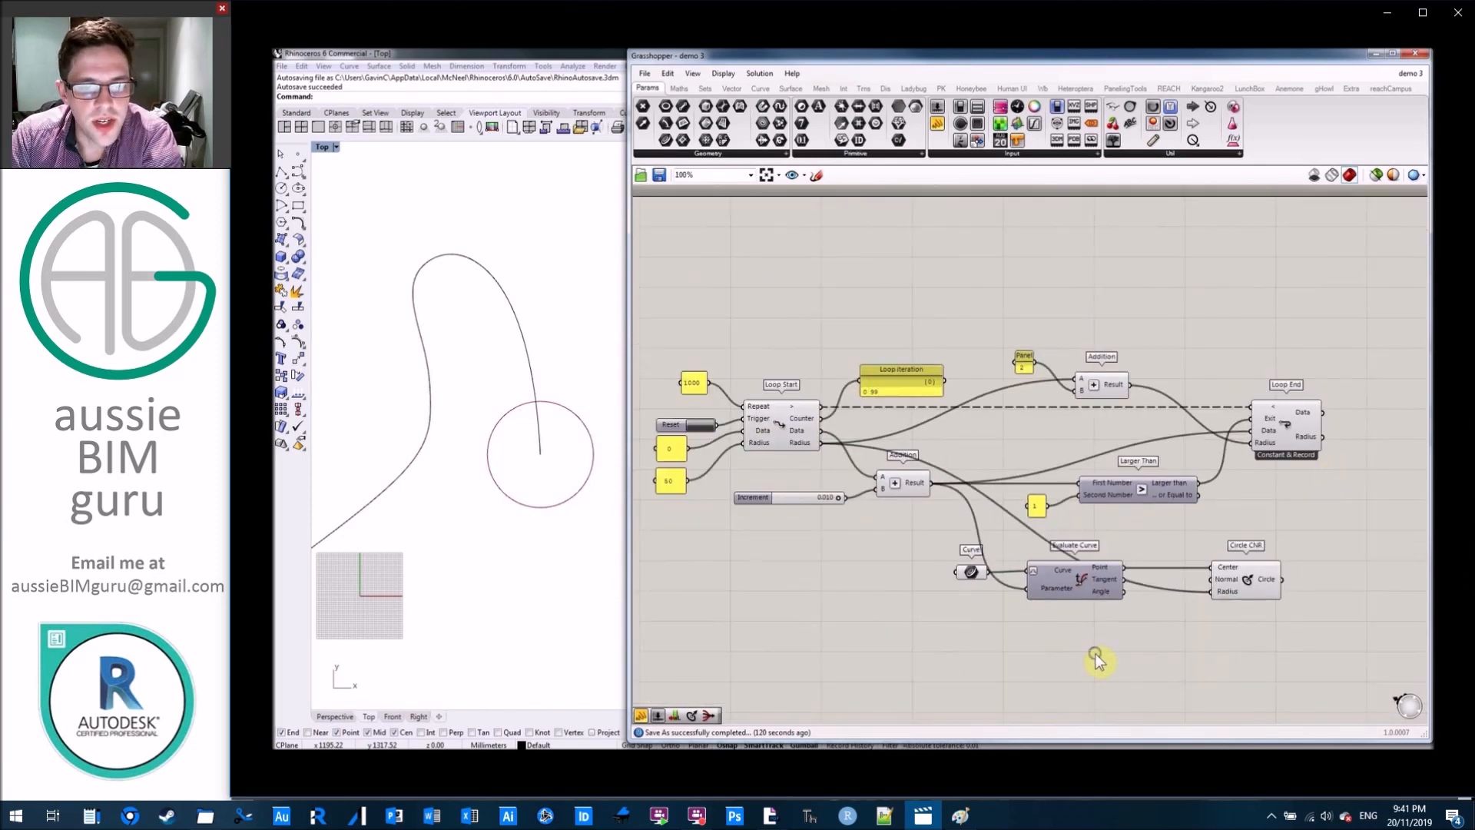
pyautogui.scroll(-2, 491, 573)
pyautogui.moveTo(498, 567); pyautogui.dragTo(512, 578, button='right')
pyautogui.scroll(3, 1287, 595)
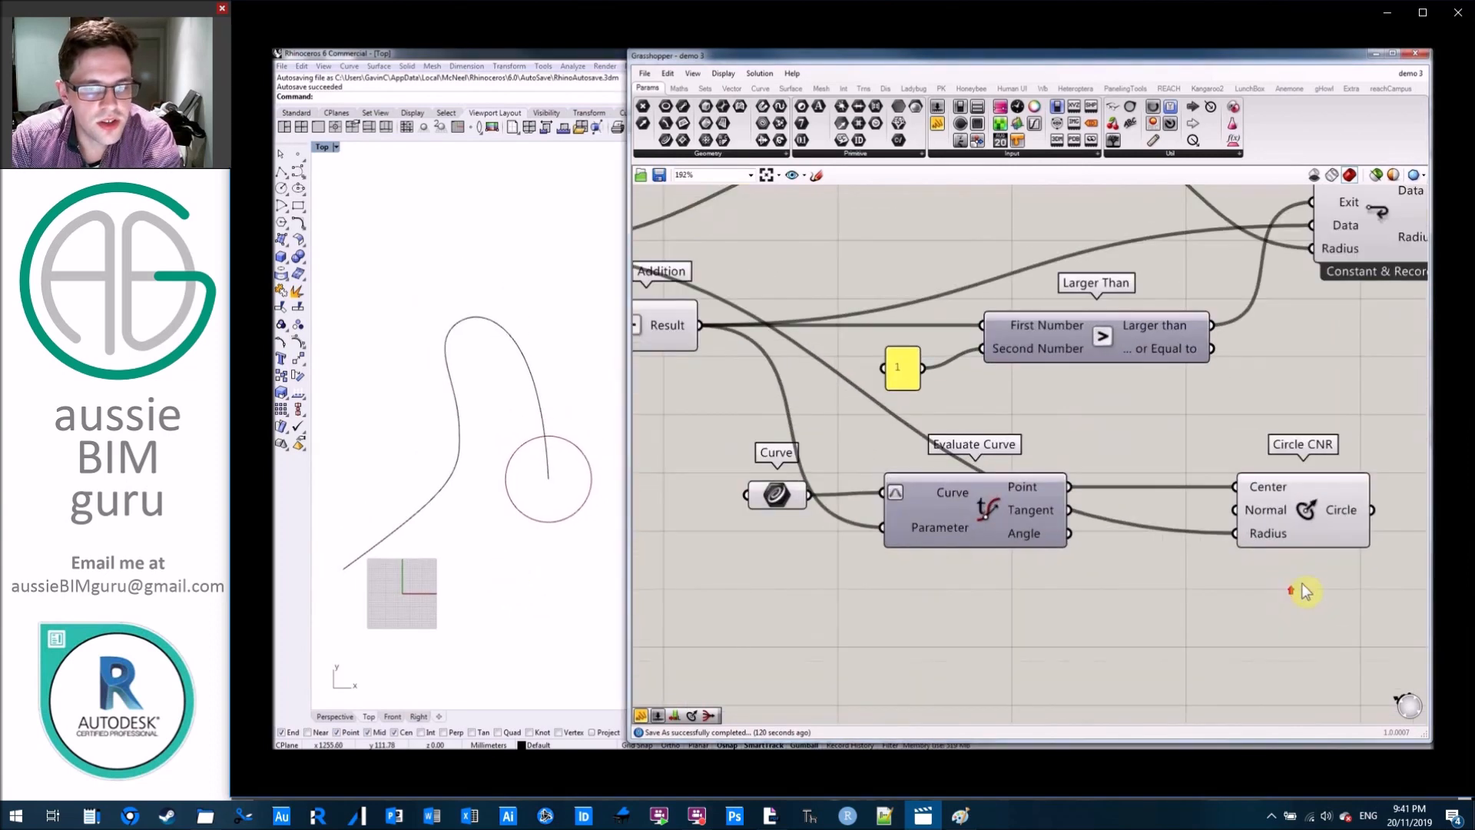
pyautogui.moveTo(1302, 583); pyautogui.dragTo(1057, 603, button='right')
pyautogui.moveTo(801, 450); pyautogui.dragTo(1212, 461, button='right')
pyautogui.scroll(-3, 1212, 461)
pyautogui.moveTo(932, 468); pyautogui.dragTo(1164, 478, button='right')
pyautogui.click(960, 344)
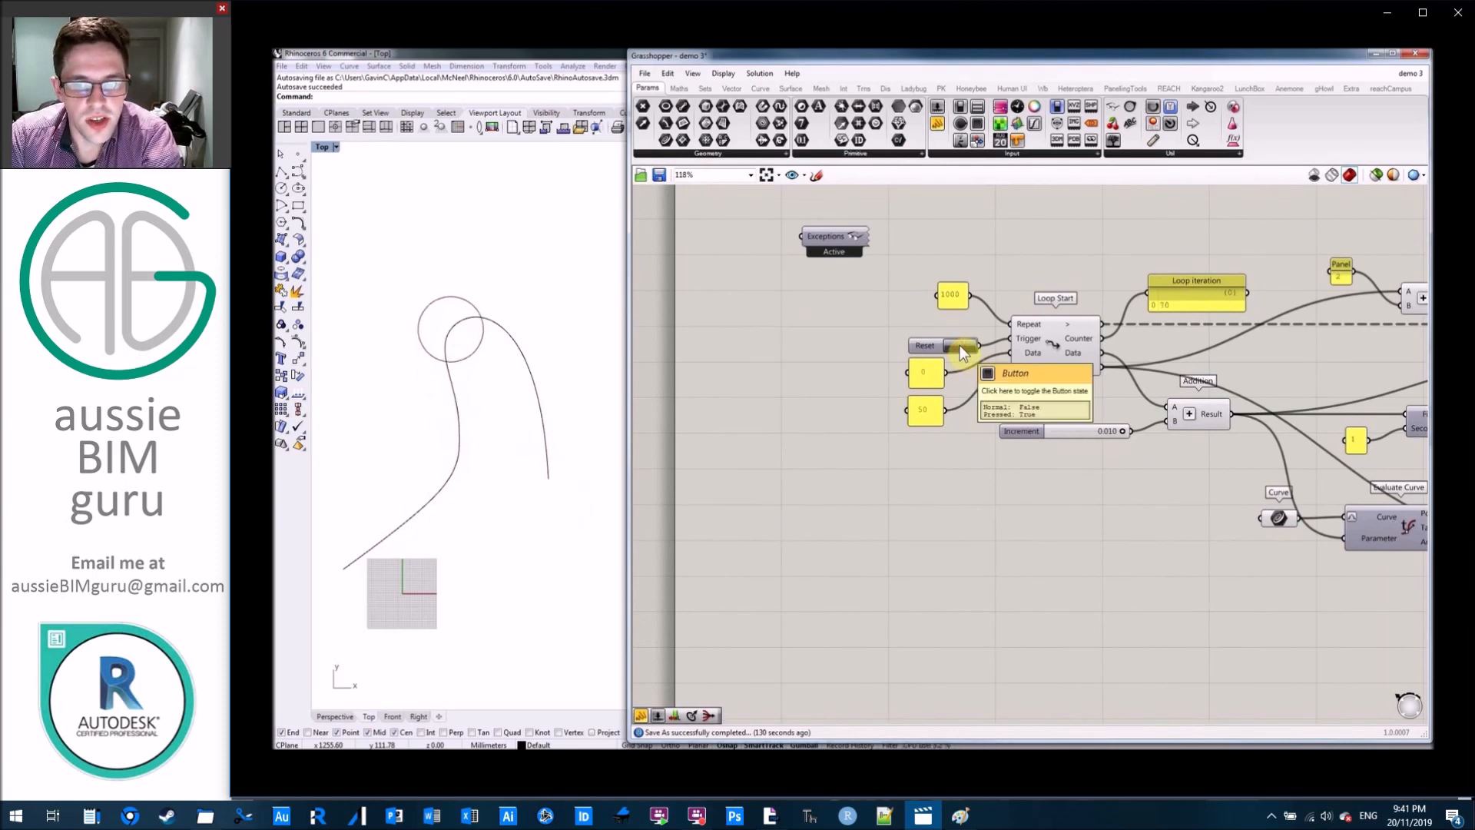
# Add a panel connected to Loop End's Data output and stretch it much taller to list the recorded values.
pyautogui.moveTo(939, 516); pyautogui.dragTo(632, 502, button='right')
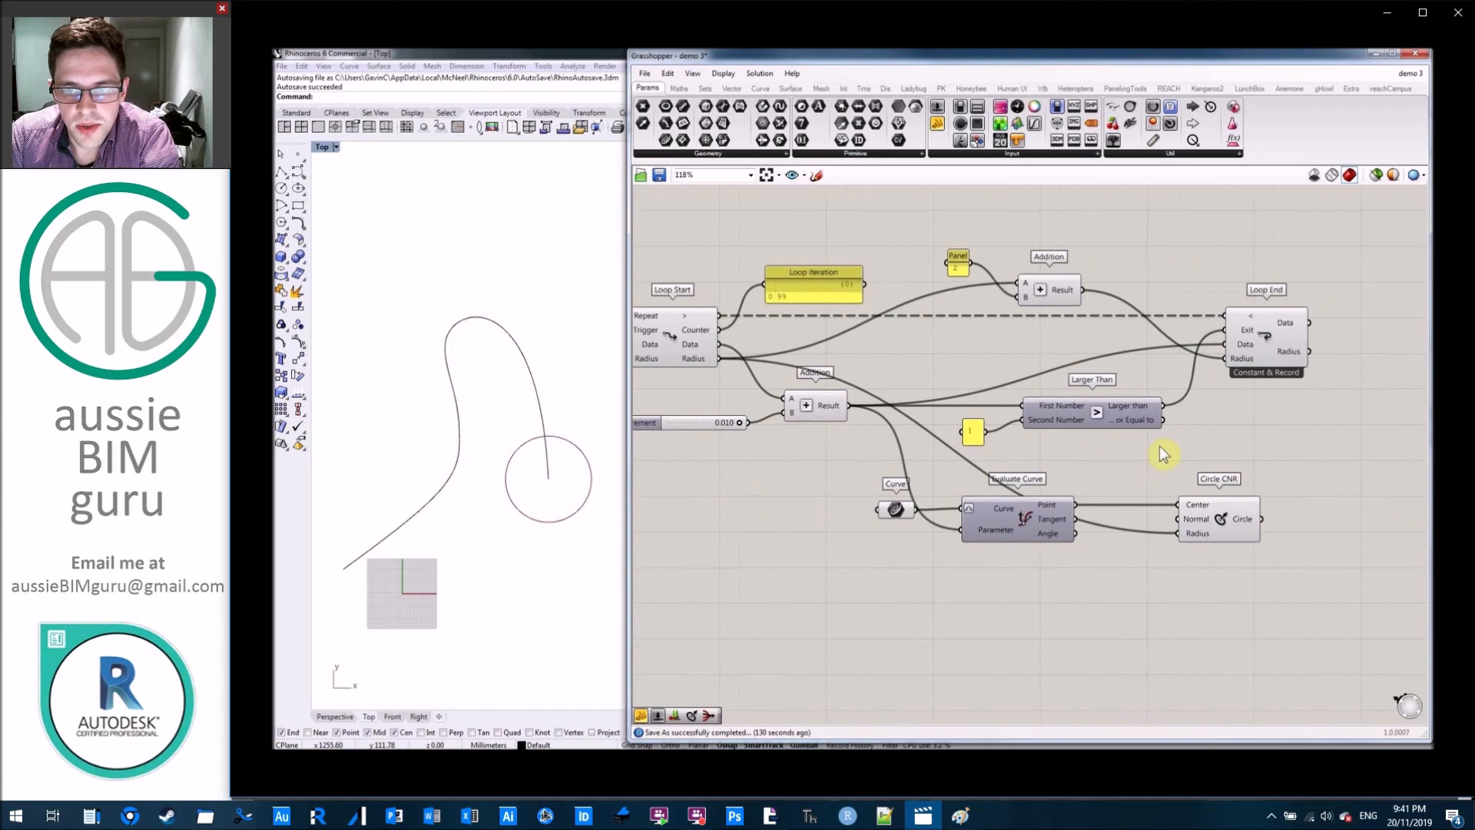
pyautogui.moveTo(1232, 431); pyautogui.dragTo(1036, 419, button='right')
pyautogui.moveTo(1245, 309); pyautogui.dragTo(1256, 344)
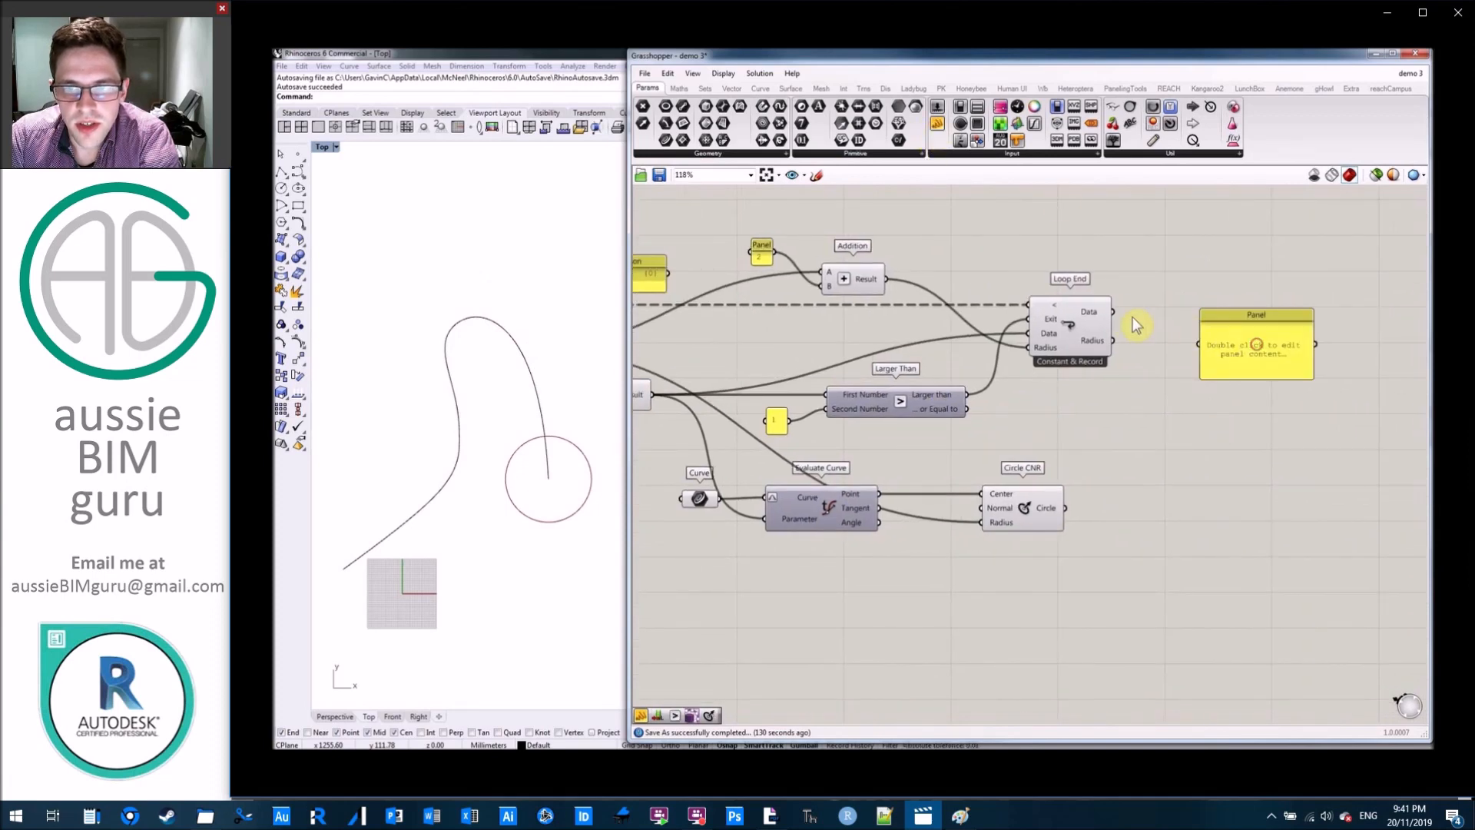
pyautogui.moveTo(1114, 313); pyautogui.dragTo(1258, 289)
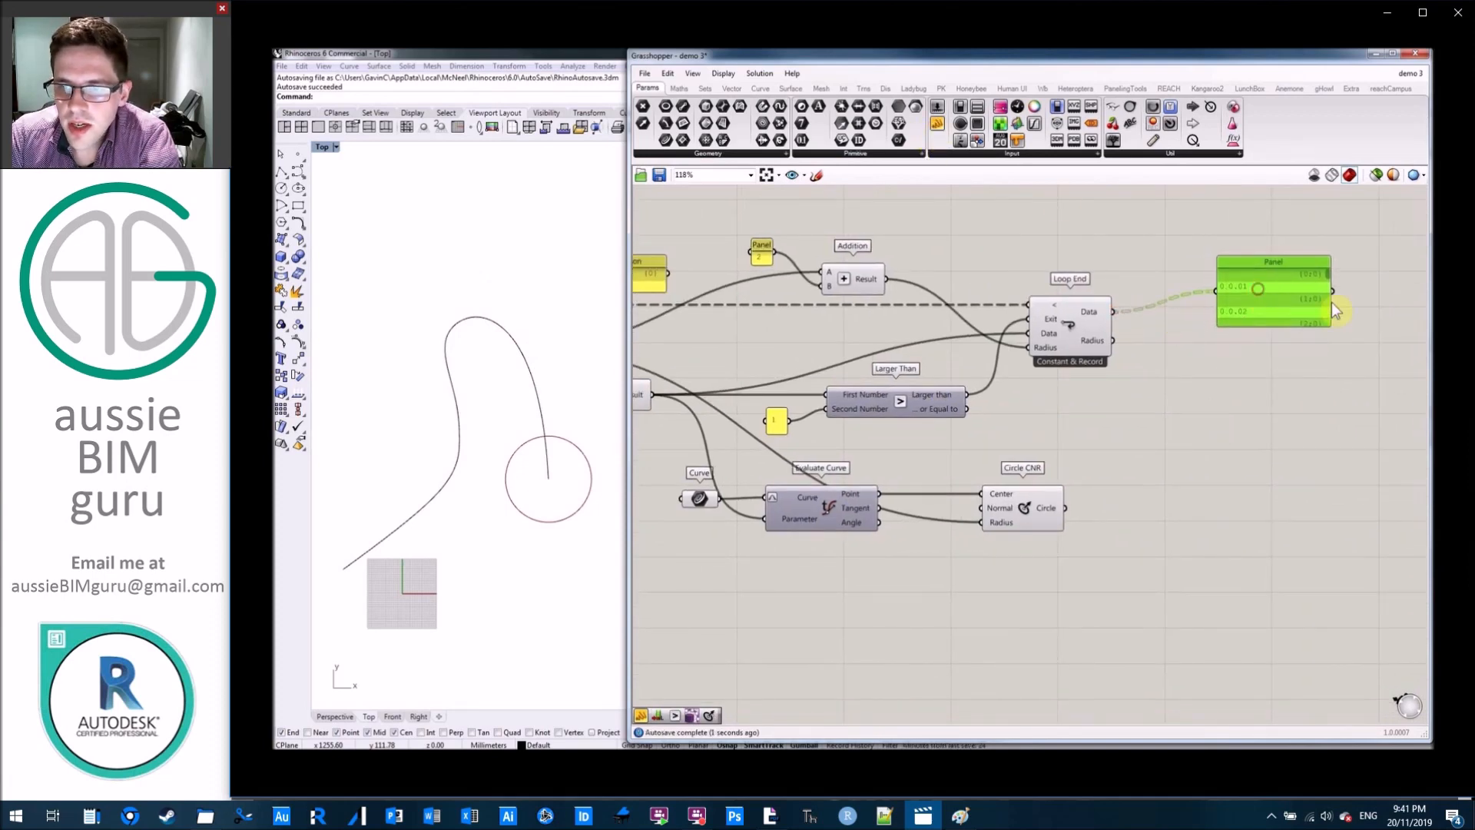
pyautogui.scroll(-2, 1346, 356)
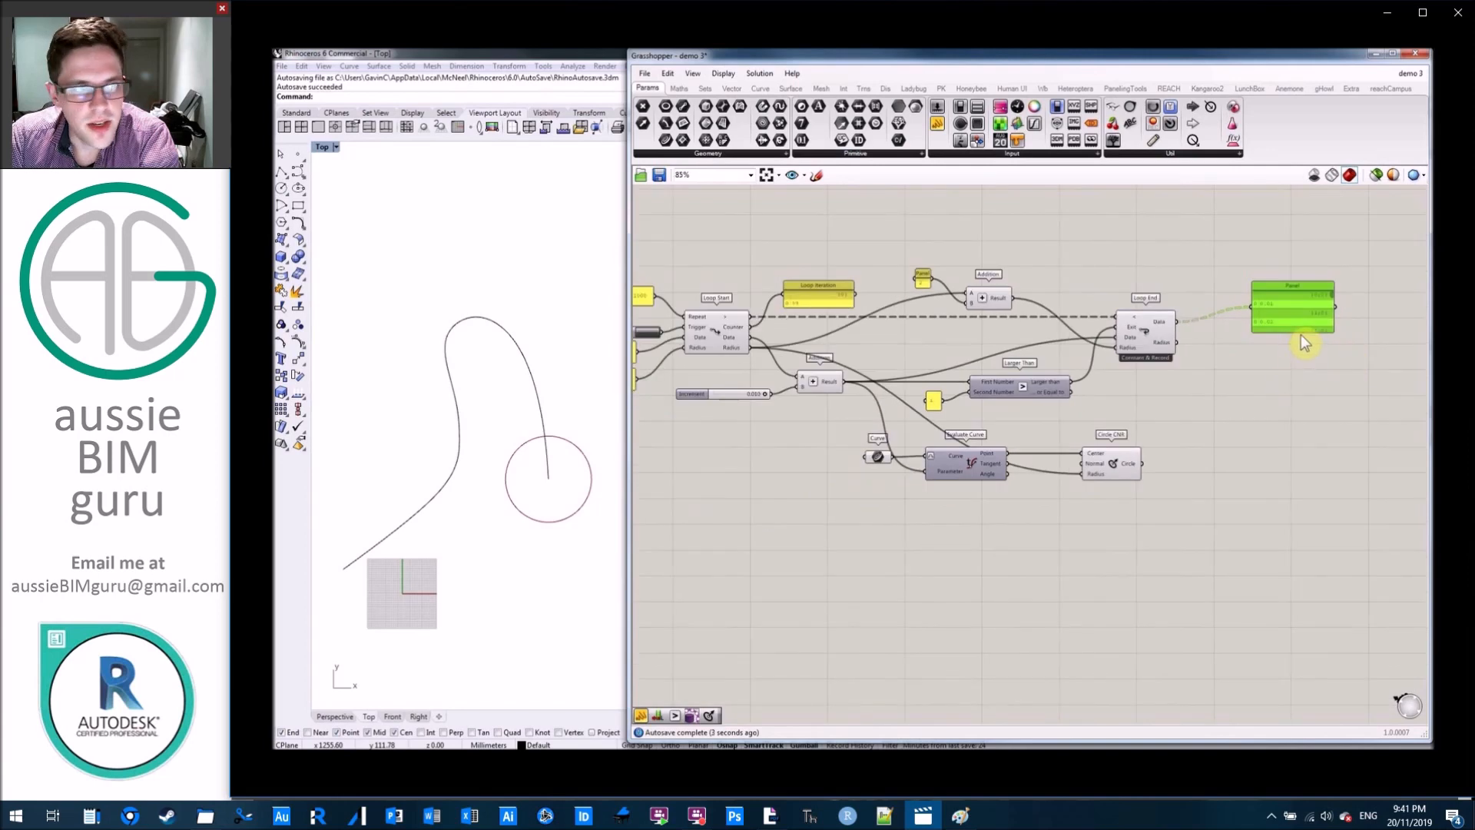
pyautogui.moveTo(1301, 332); pyautogui.dragTo(1340, 630)
pyautogui.scroll(-1, 1261, 471)
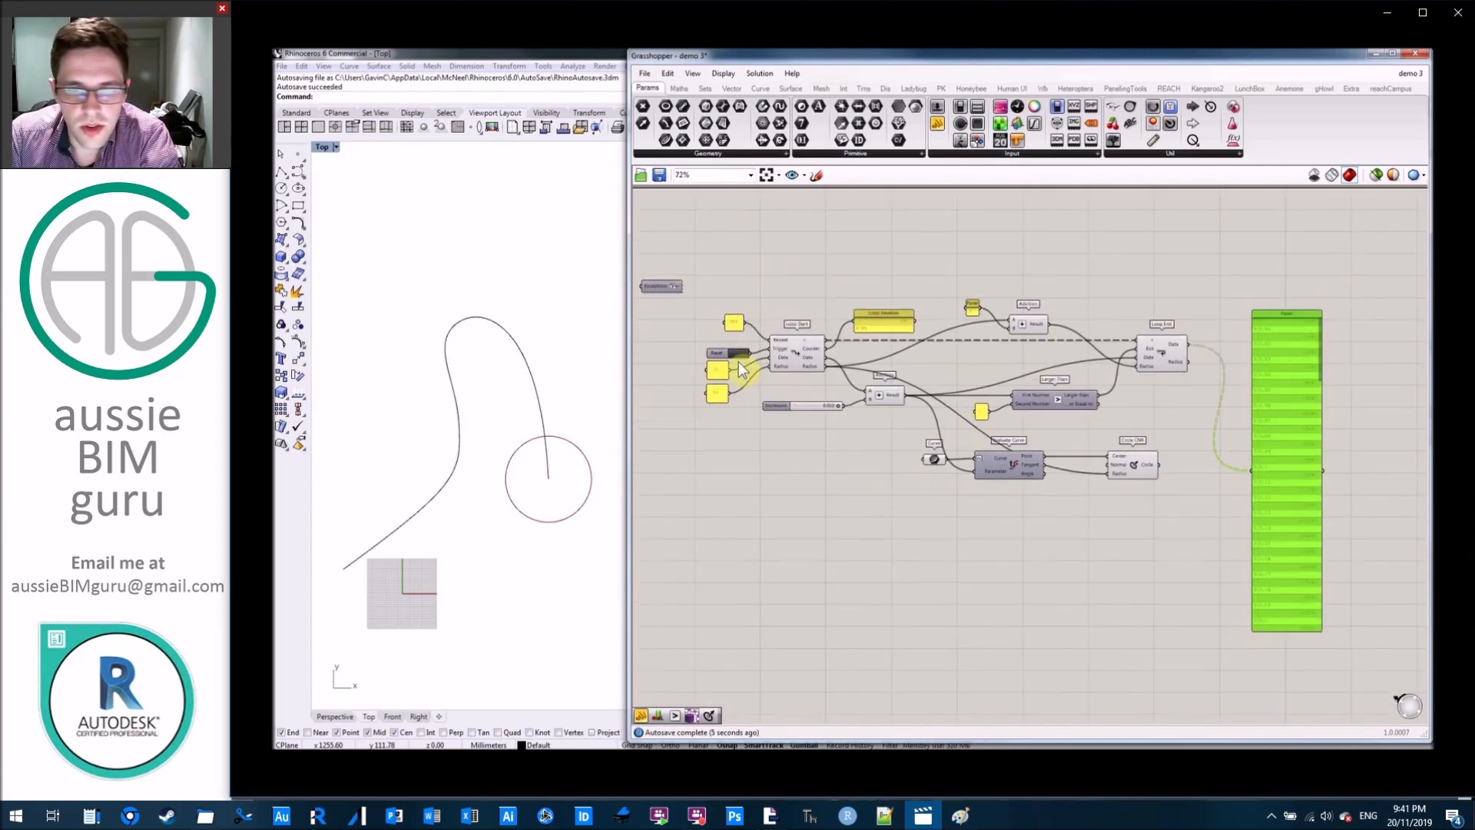
# Restart the loop and delete the panel listing Loop End's recorded Data values.
pyautogui.click(739, 357)
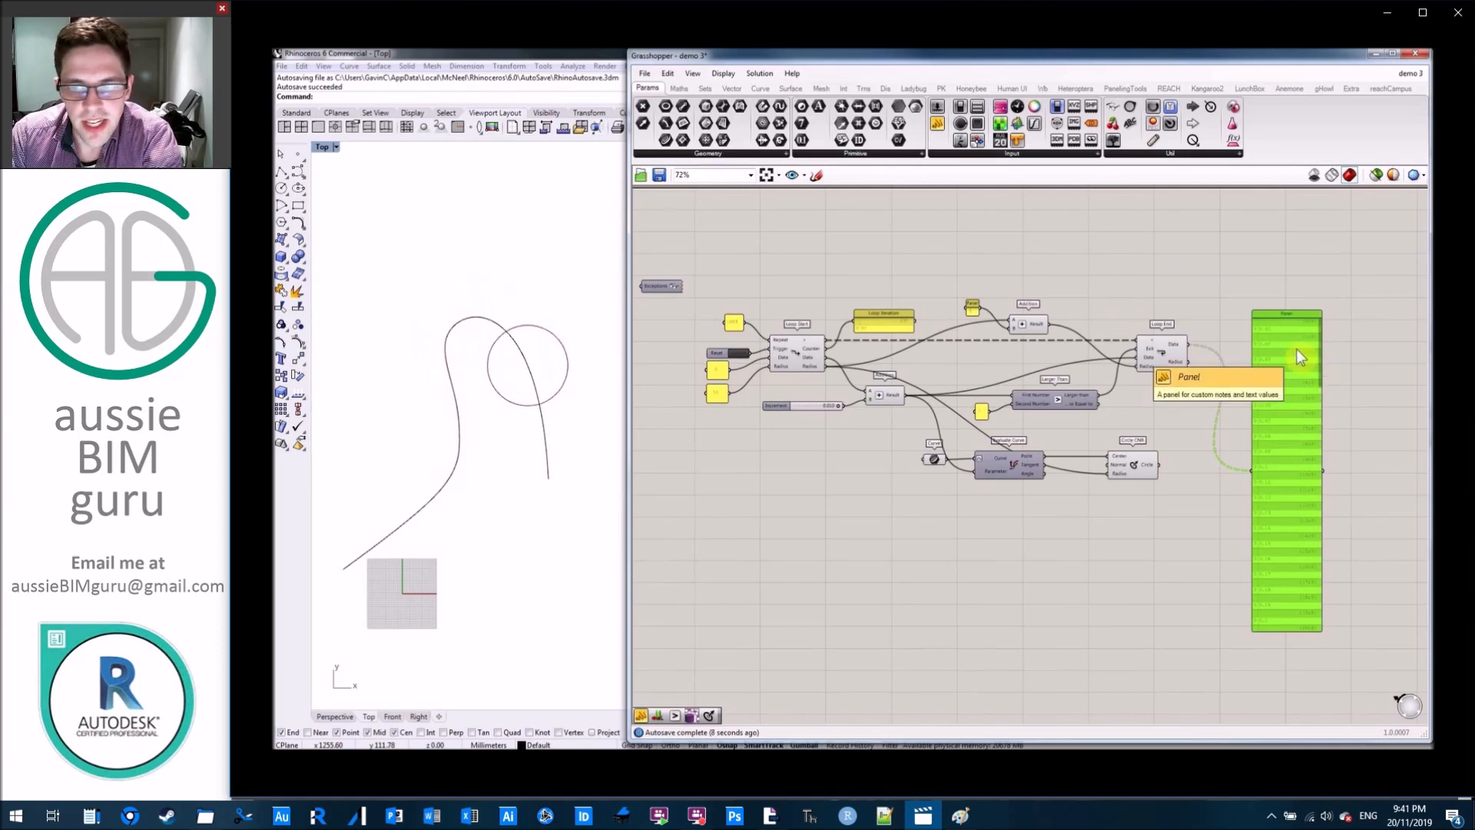
pyautogui.press('Delete')
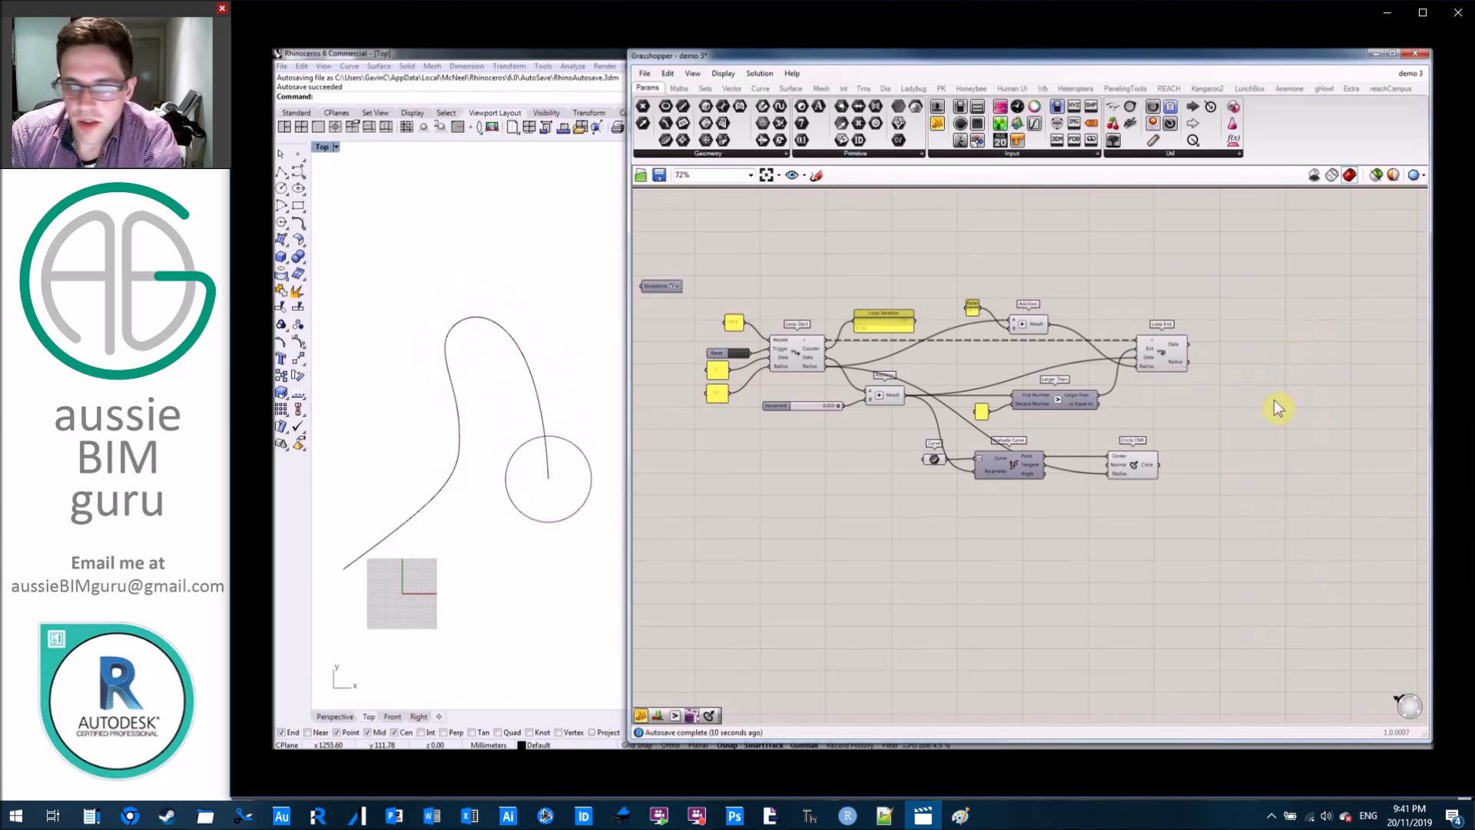
# Add a third data port to the Loop End component and name both its input and output Circle.
pyautogui.scroll(2, 1099, 446)
pyautogui.scroll(2, 1099, 446)
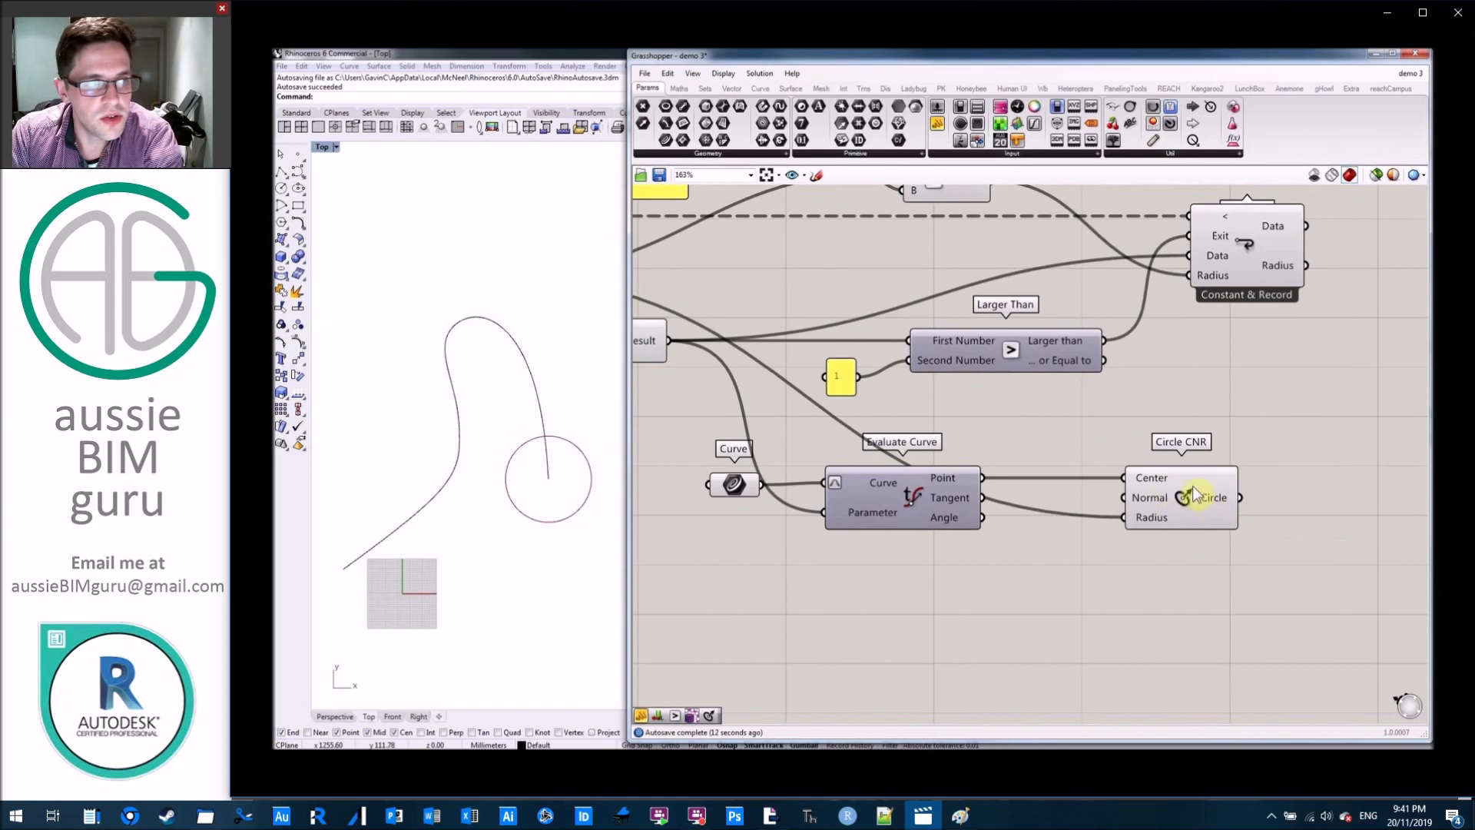
pyautogui.scroll(4, 1226, 347)
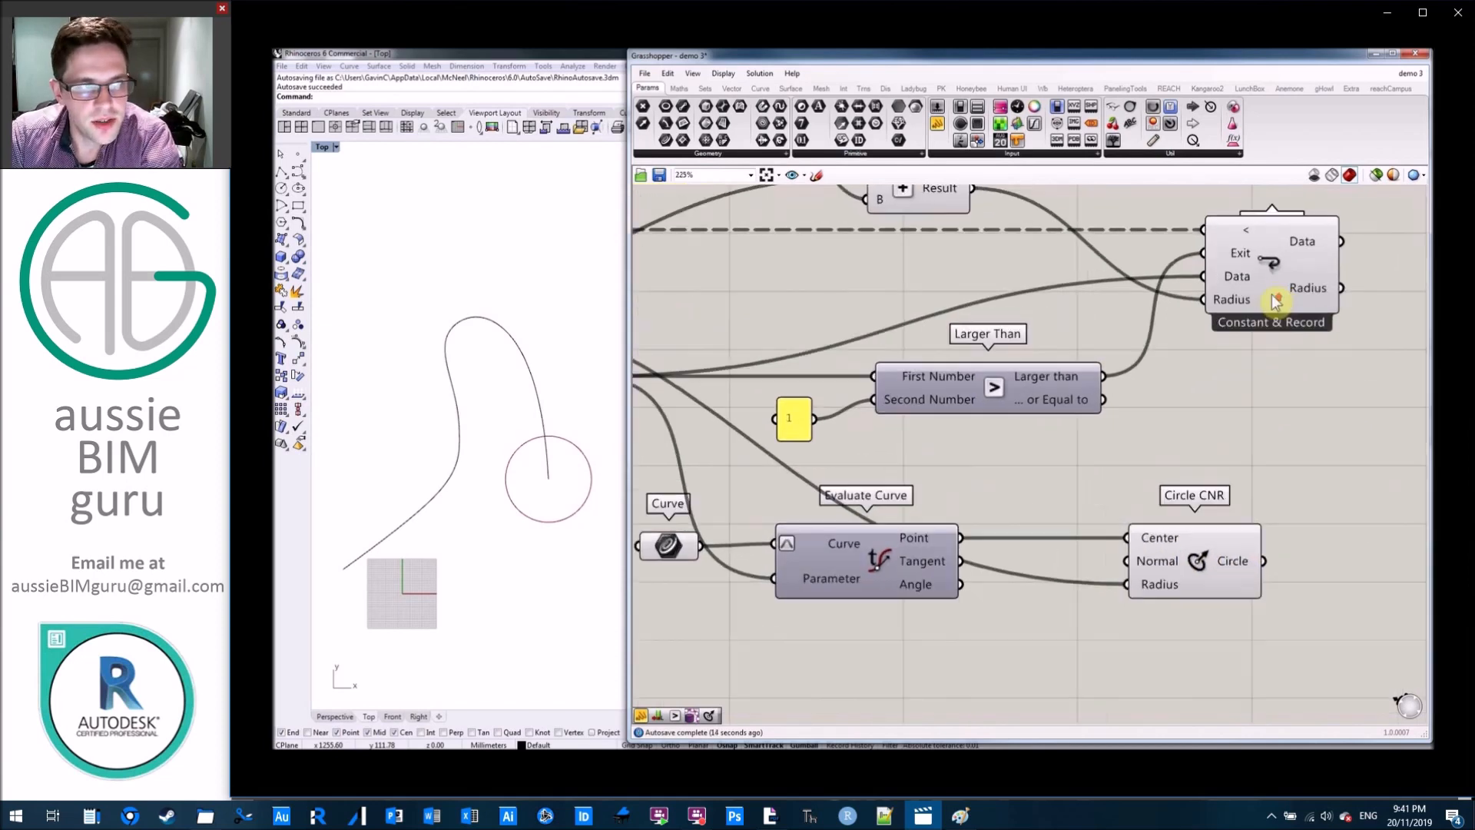
pyautogui.click(1239, 325)
pyautogui.rightClick(1192, 329)
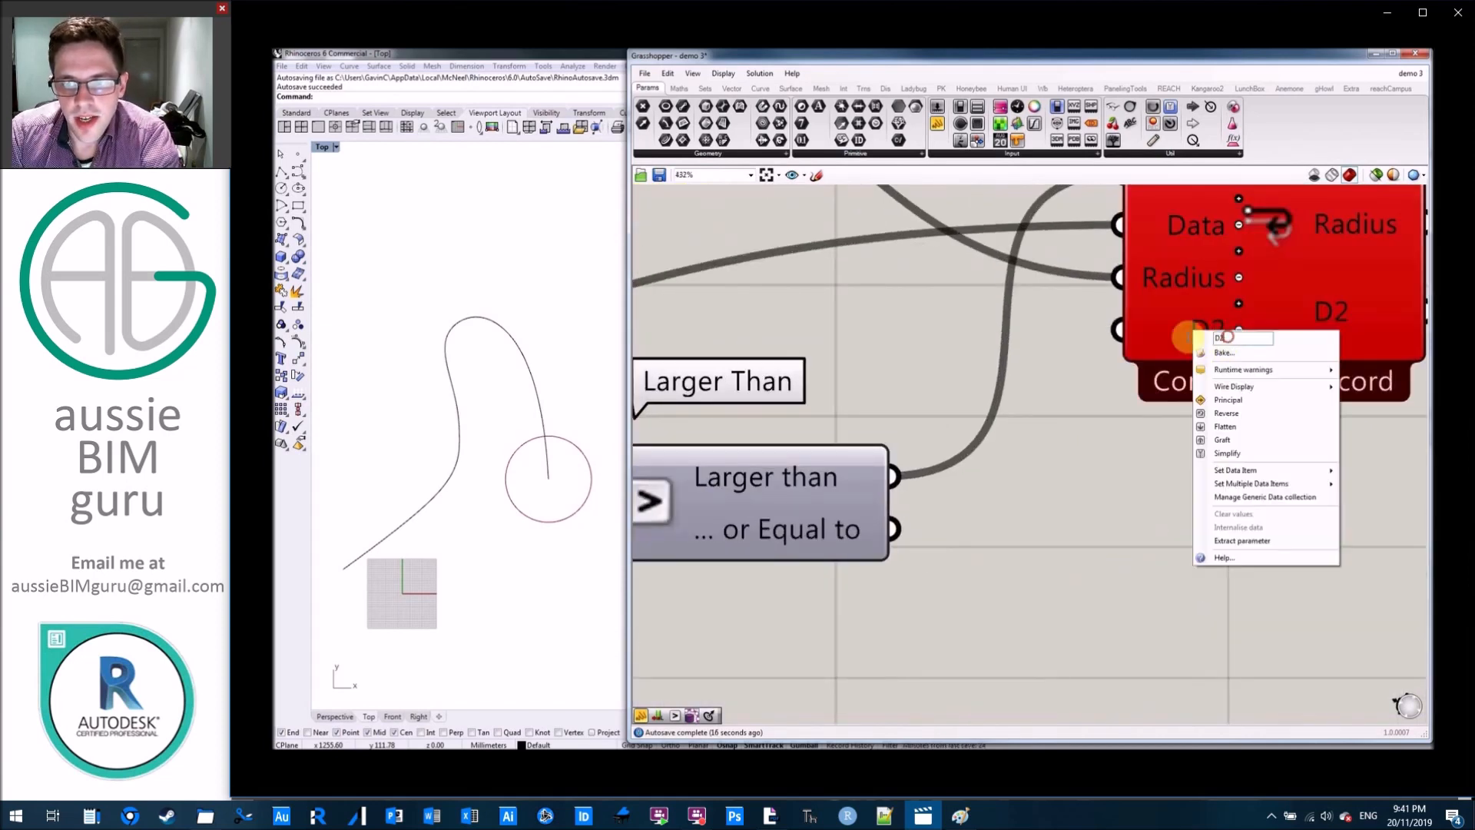
pyautogui.write('Circle')
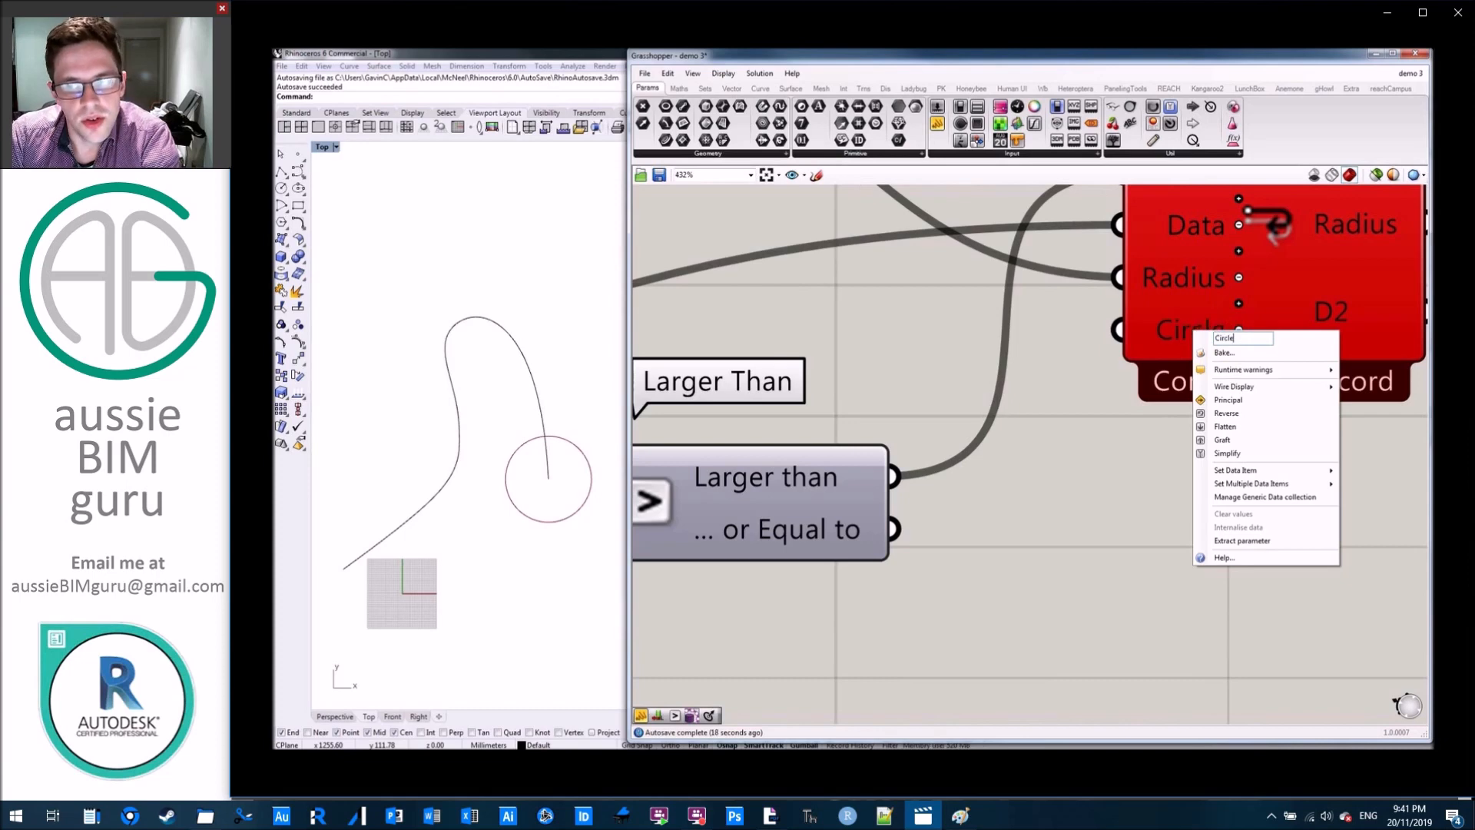
pyautogui.press('Return')
pyautogui.rightClick(1329, 310)
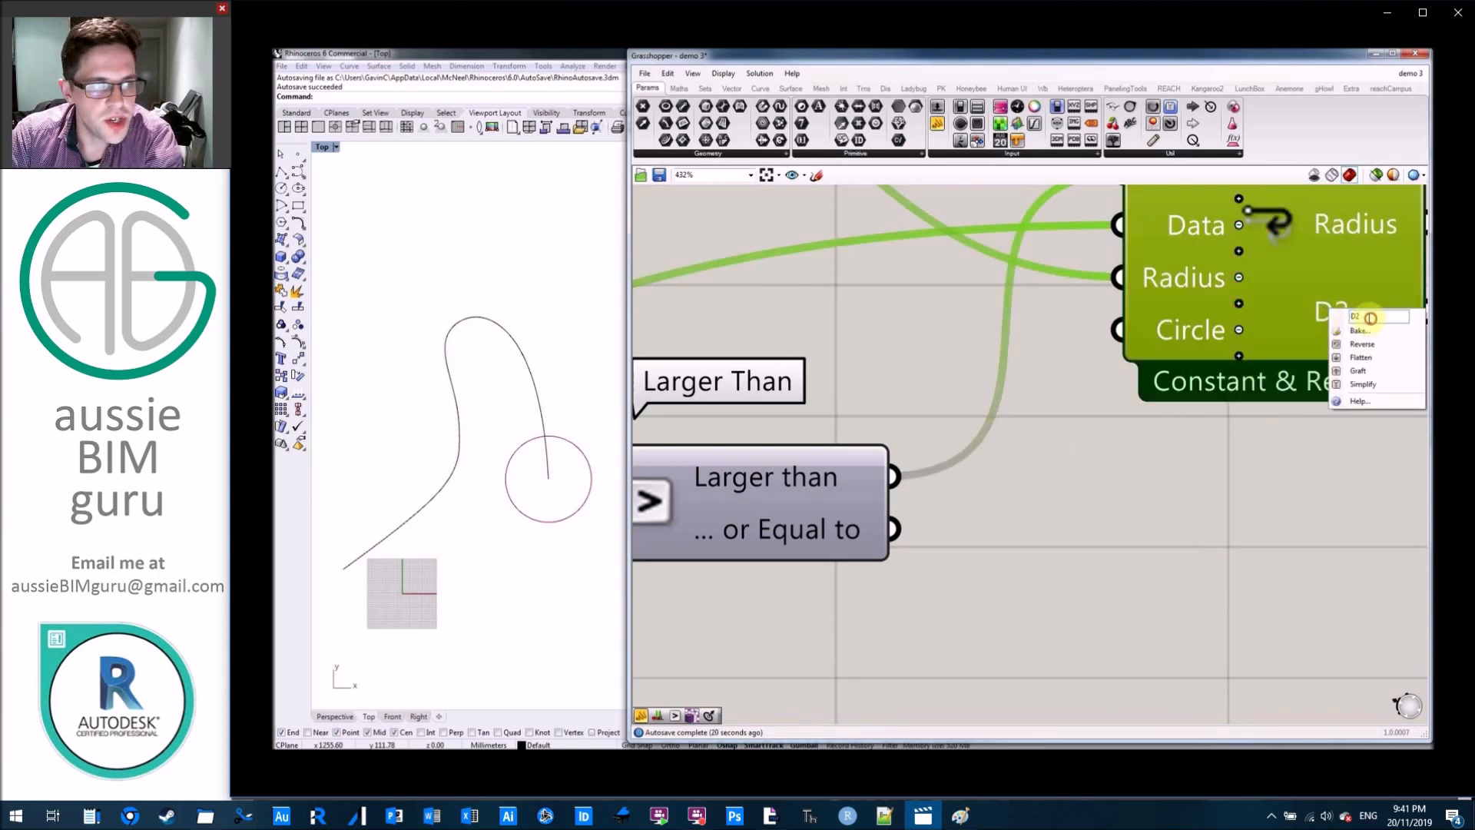
pyautogui.press('Return')
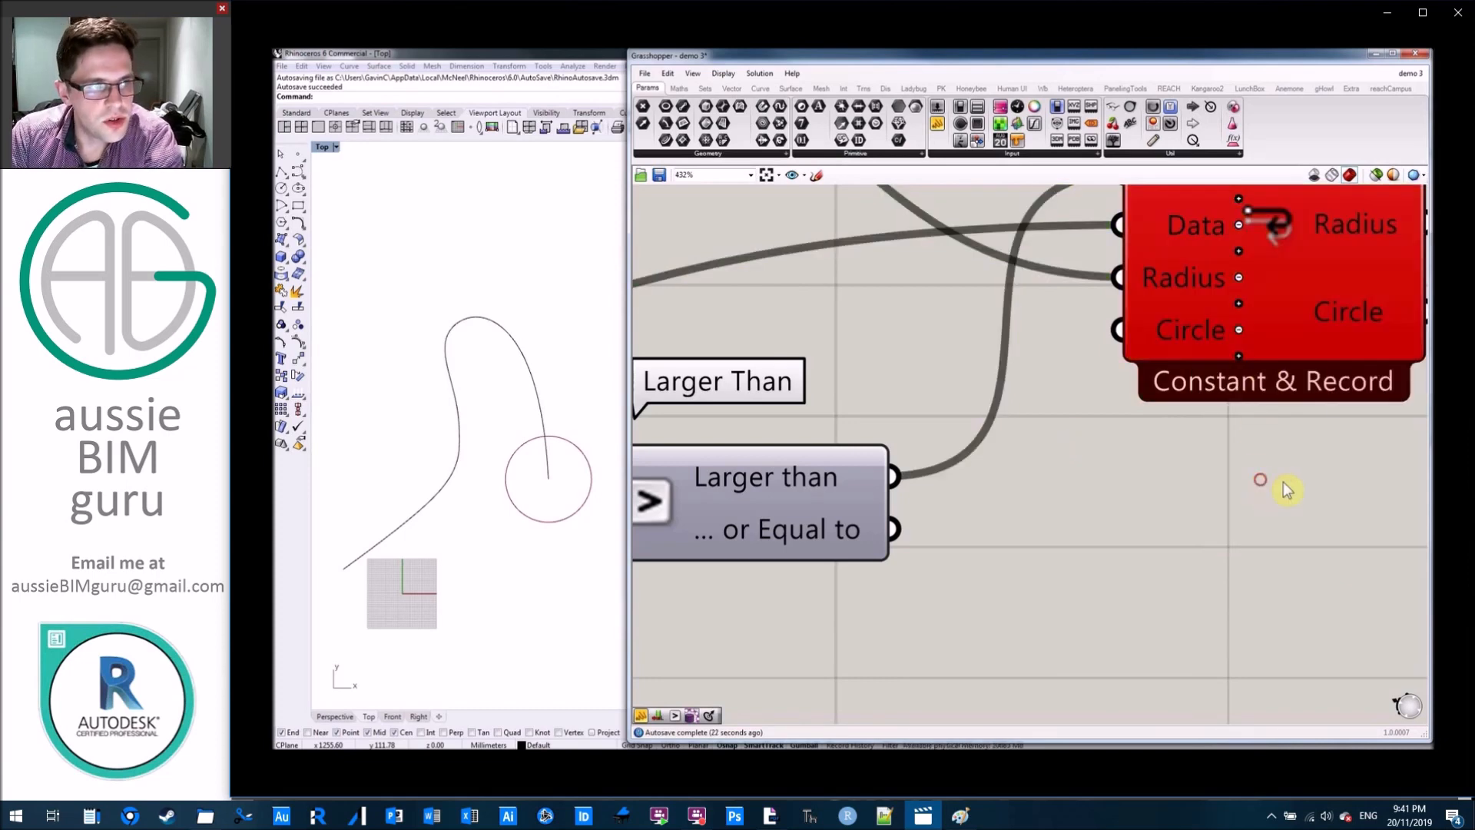
# Add a matching third data port to the Loop Start component and name both its input and output Circle.
pyautogui.scroll(-5, 1321, 461)
pyautogui.scroll(3, 942, 428)
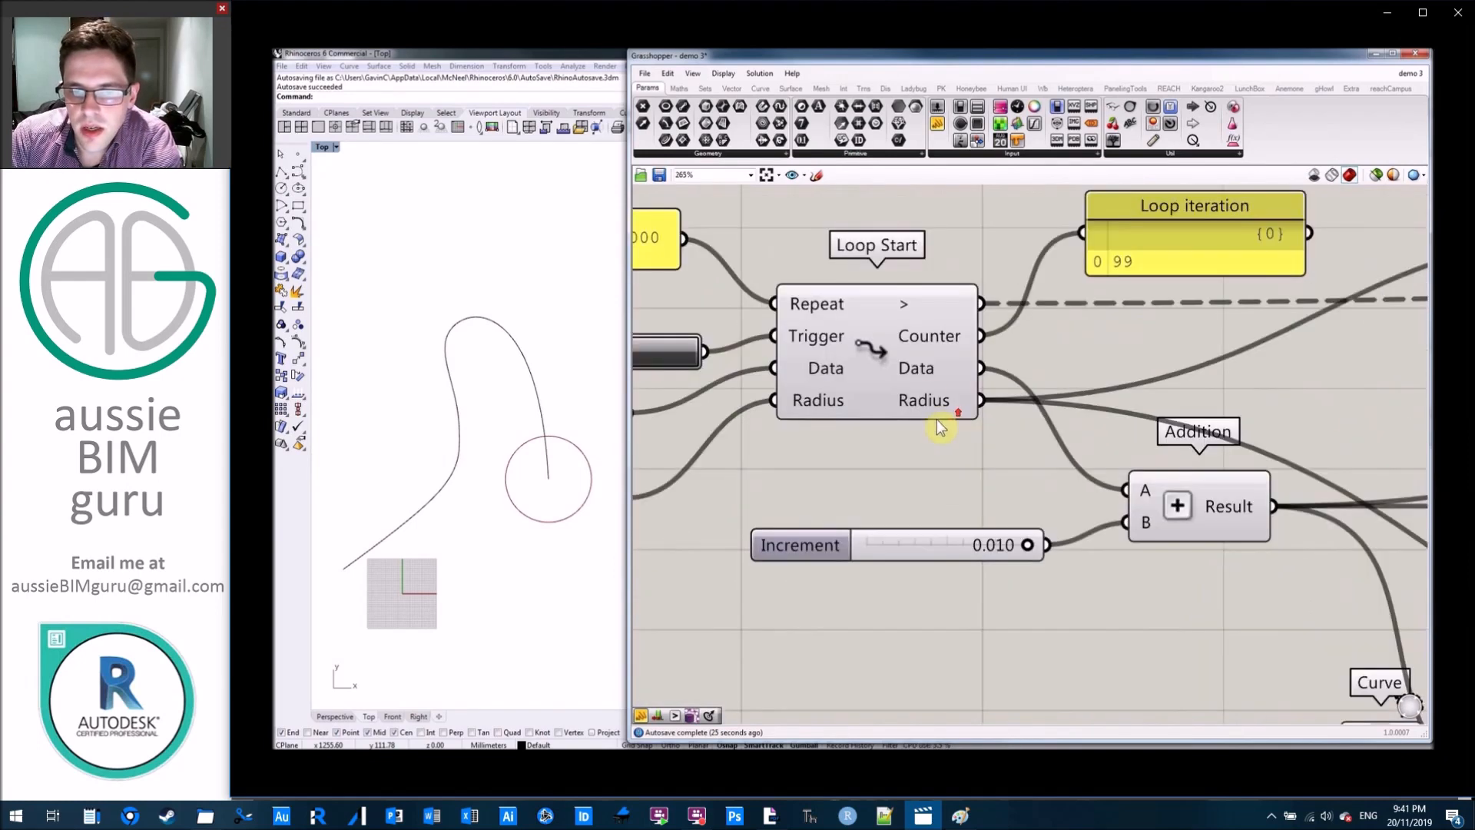
pyautogui.scroll(4, 876, 408)
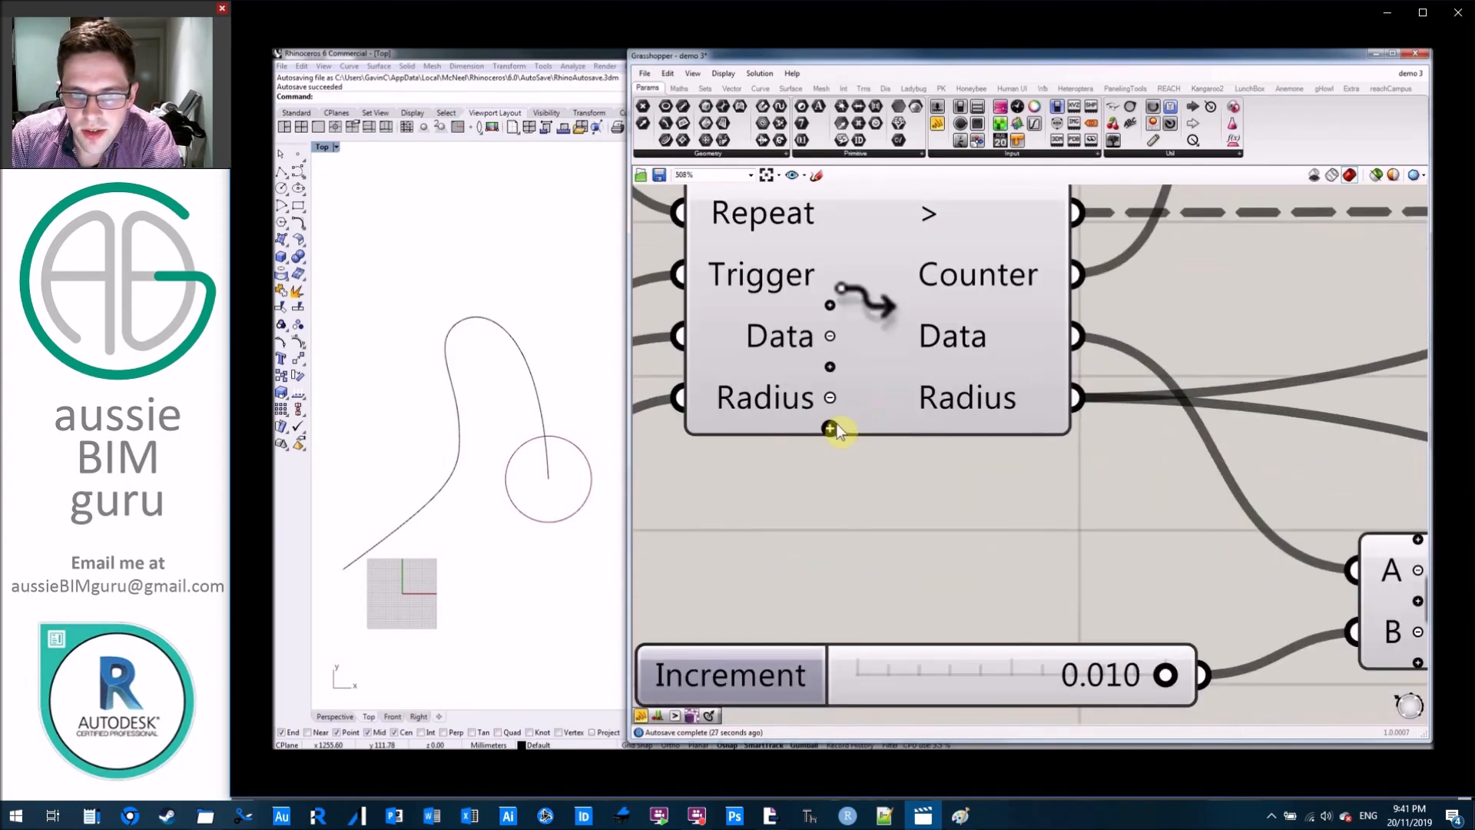
pyautogui.click(830, 428)
pyautogui.rightClick(790, 427)
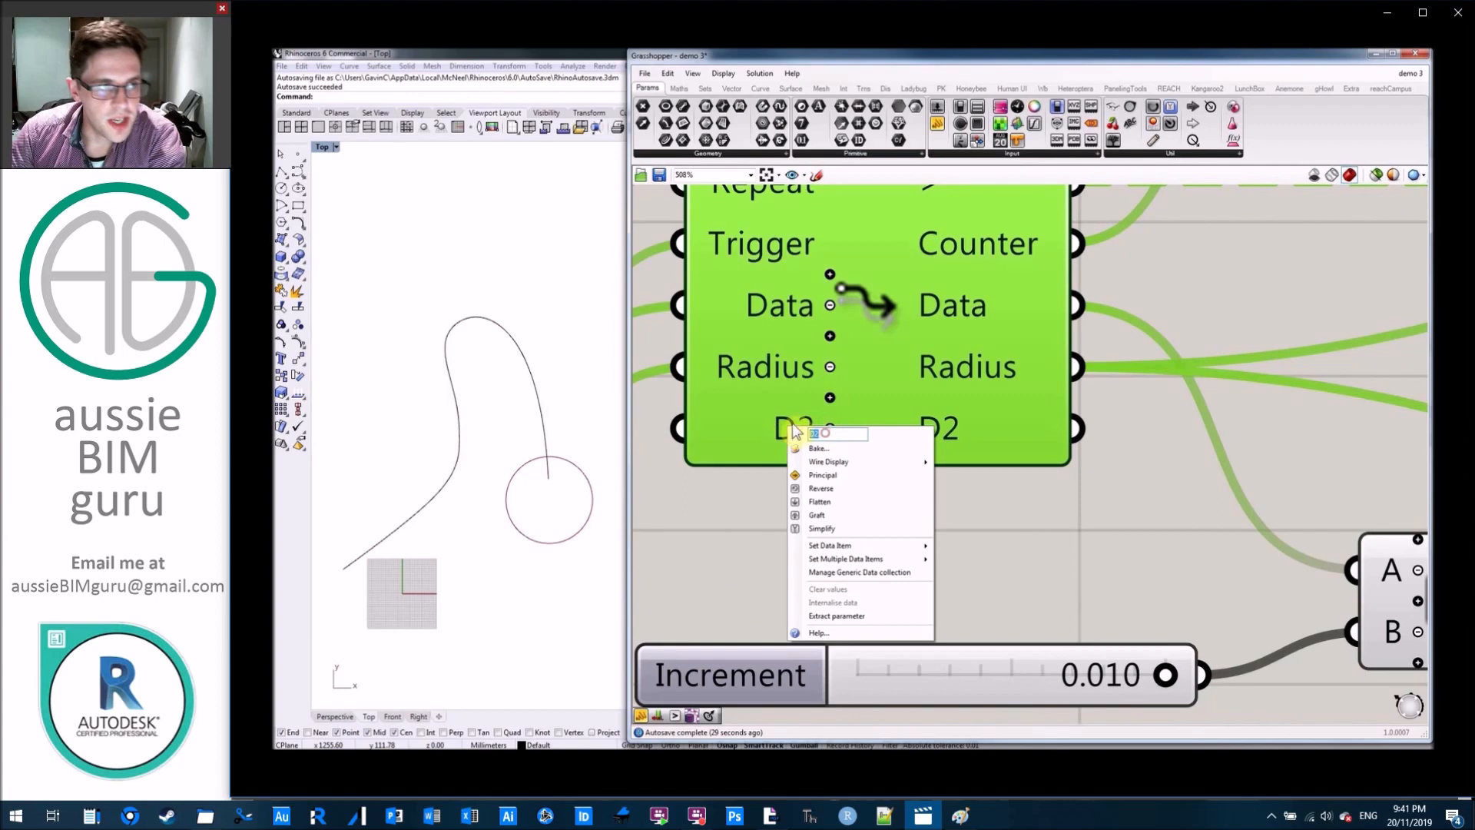
pyautogui.write('Circle')
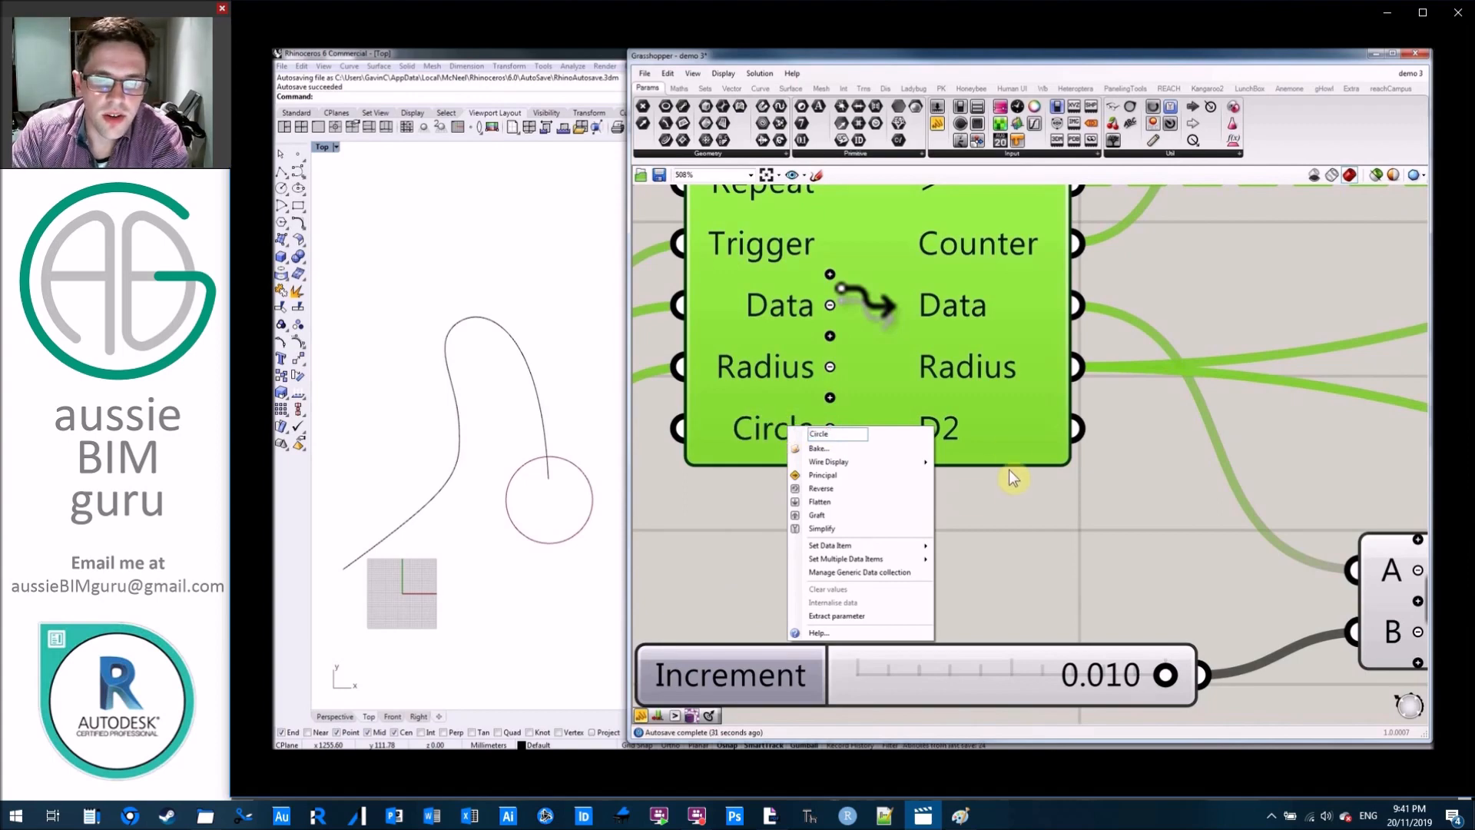
pyautogui.press('Return')
pyautogui.rightClick(952, 430)
pyautogui.write('Circl')
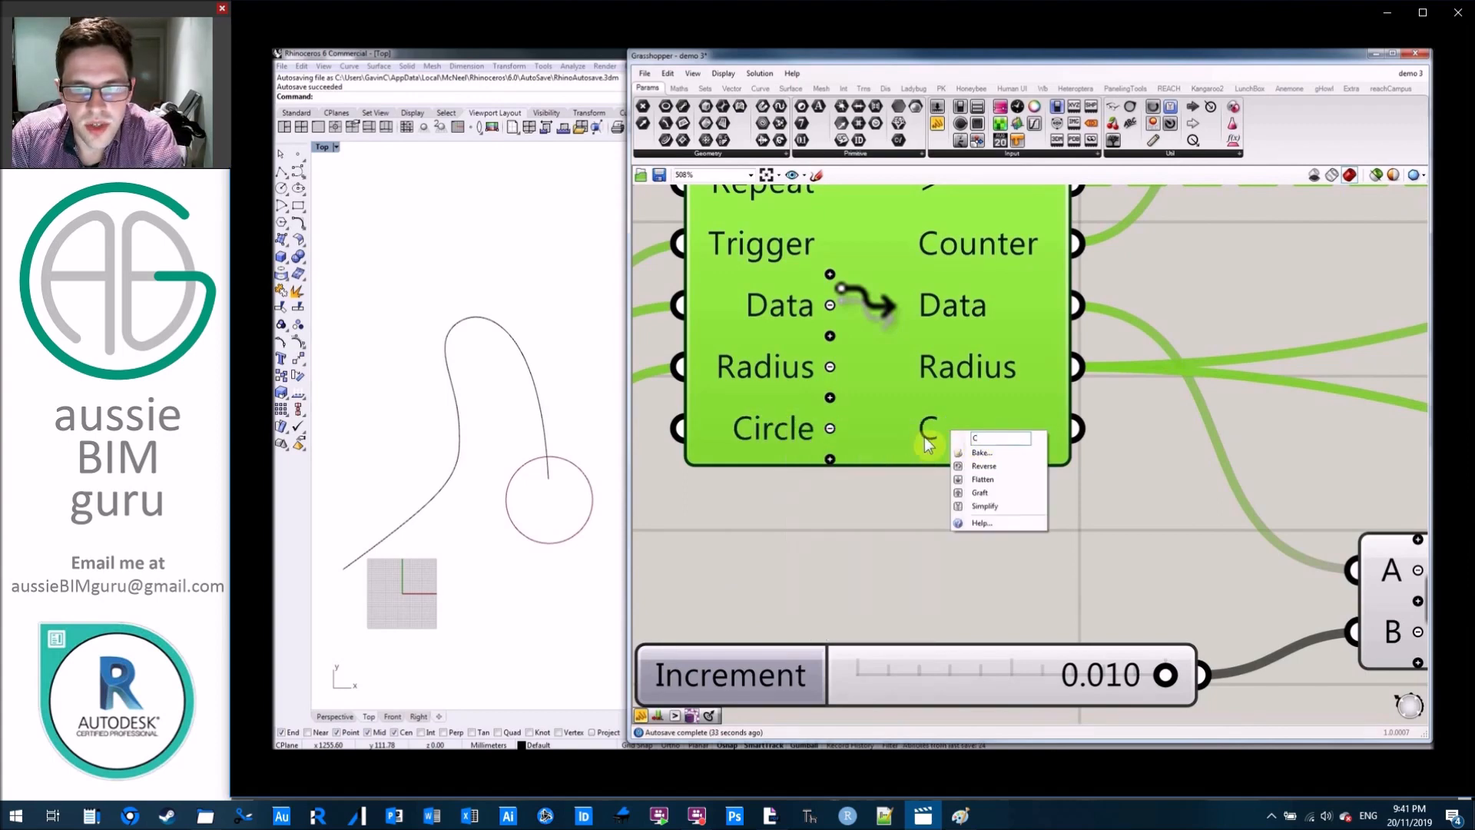
pyautogui.write('e')
pyautogui.press('Return')
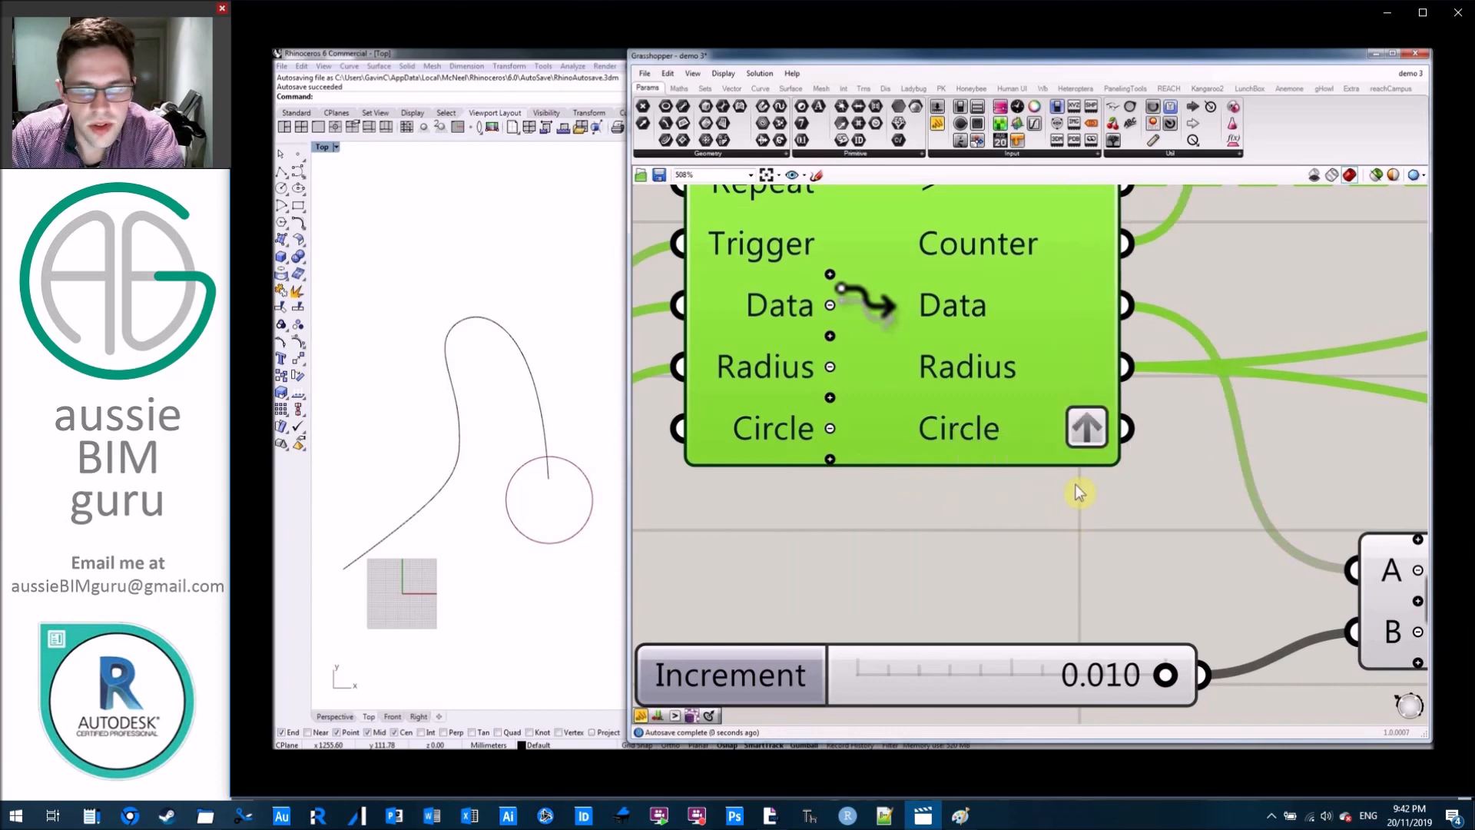
# Remove the Graft setting from Loop Start's Circle output.
pyautogui.rightClick(1078, 433)
pyautogui.click(1110, 496)
pyautogui.click(1100, 500)
# Connect the Circle CNR component's Circle output to Loop End's Circle input.
pyautogui.scroll(-3, 949, 497)
pyautogui.scroll(-4, 978, 499)
pyautogui.moveTo(766, 432); pyautogui.dragTo(998, 427)
pyautogui.scroll(-2, 1032, 420)
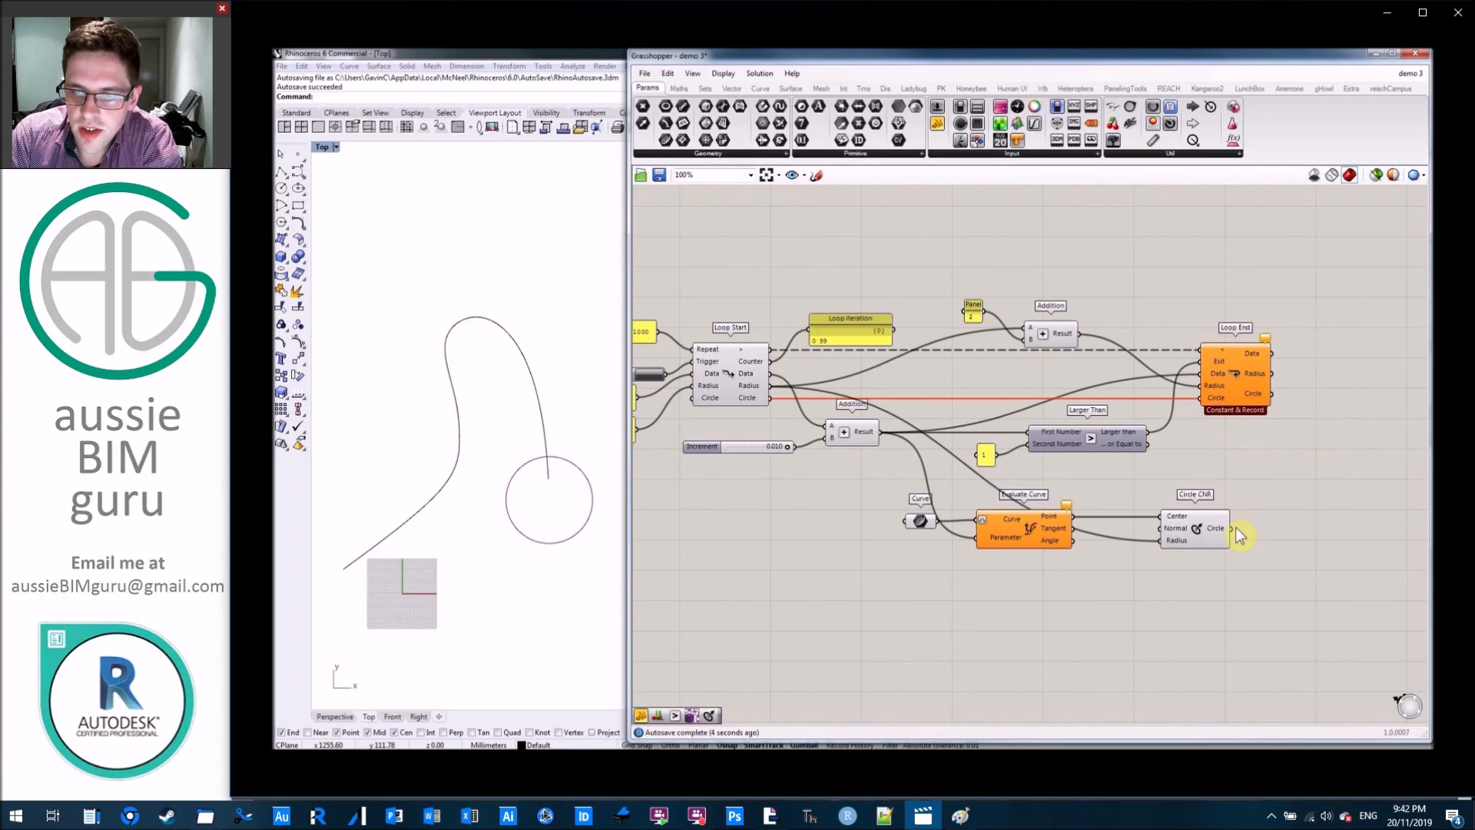
pyautogui.moveTo(1237, 531); pyautogui.dragTo(1203, 397)
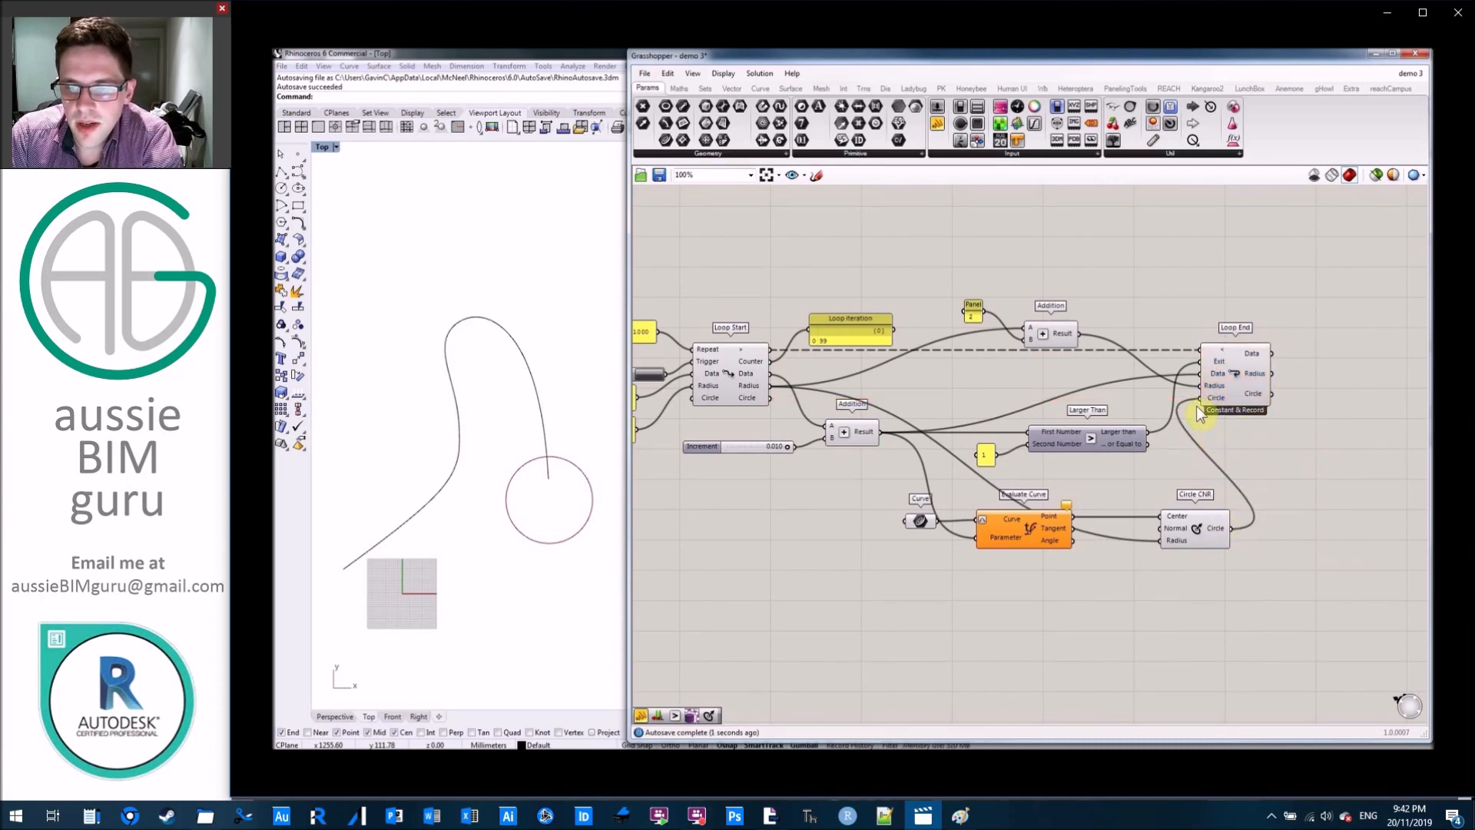
pyautogui.click(1190, 538)
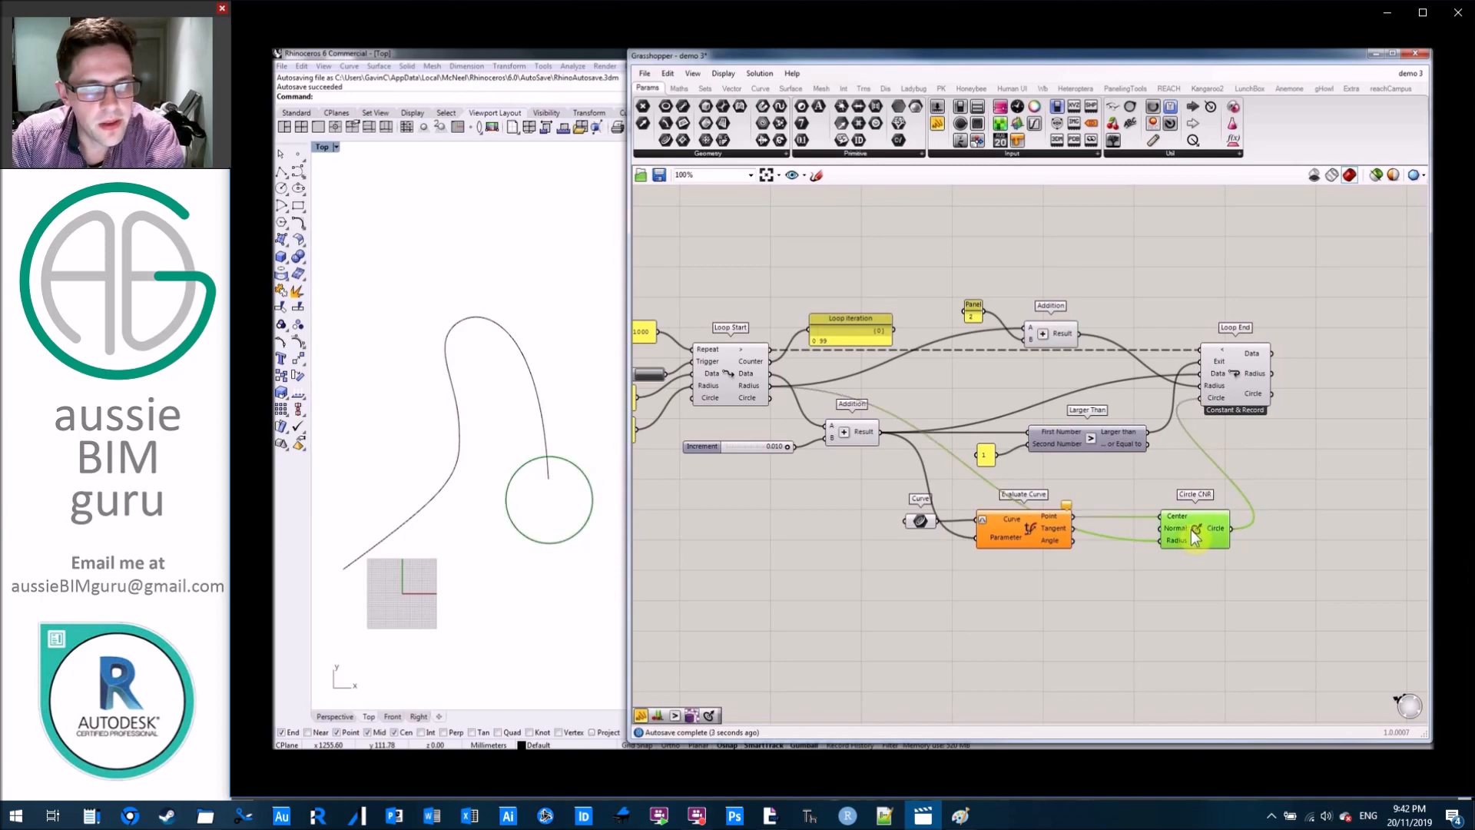
pyautogui.click(1291, 436)
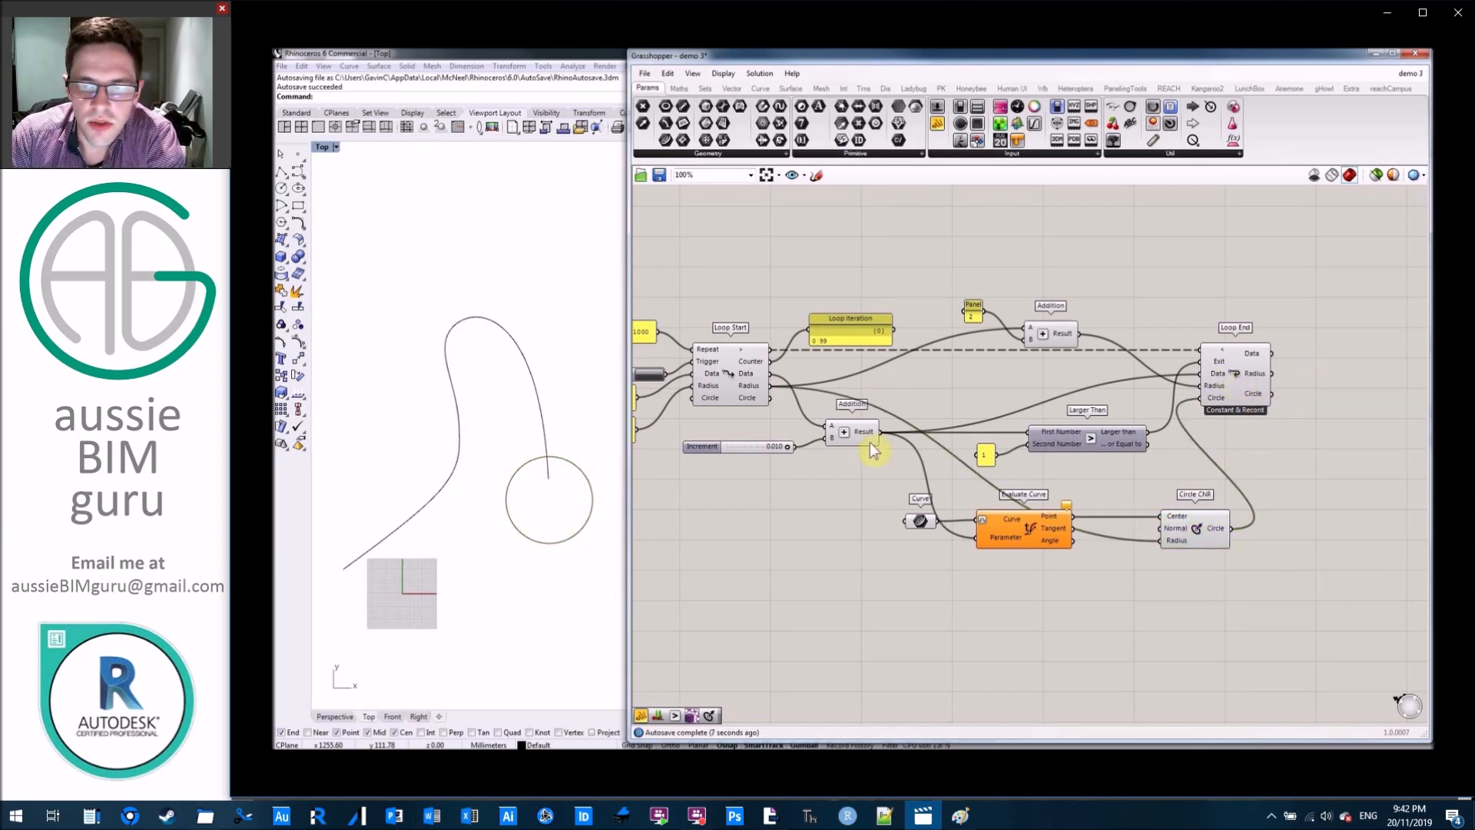
# Restart the loop to record the circle from every iteration along the curve.
pyautogui.moveTo(733, 494); pyautogui.dragTo(1094, 517, button='right')
pyautogui.click(1023, 394)
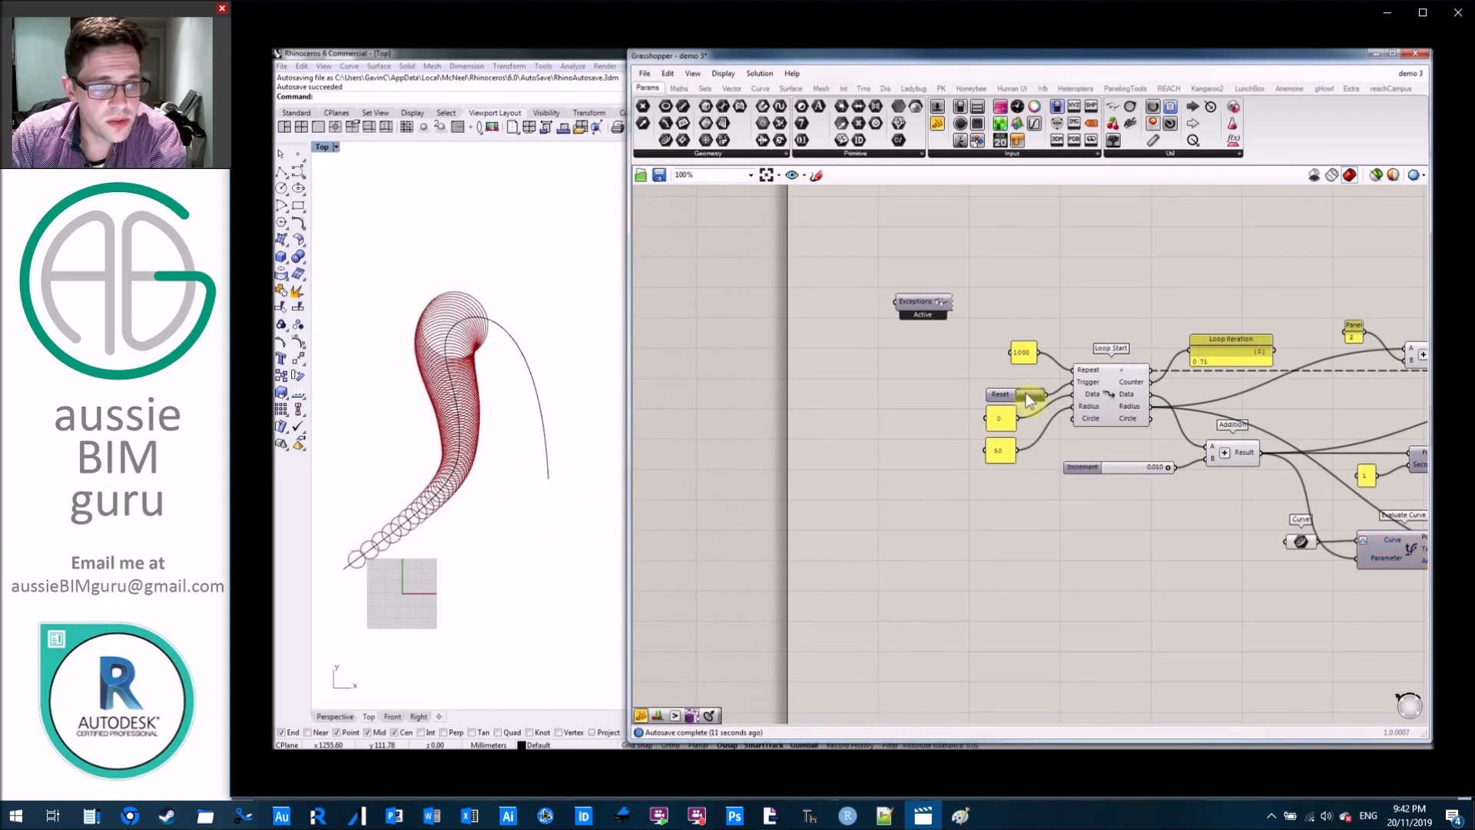
pyautogui.click(1023, 291)
pyautogui.moveTo(1055, 279); pyautogui.dragTo(1004, 278, button='right')
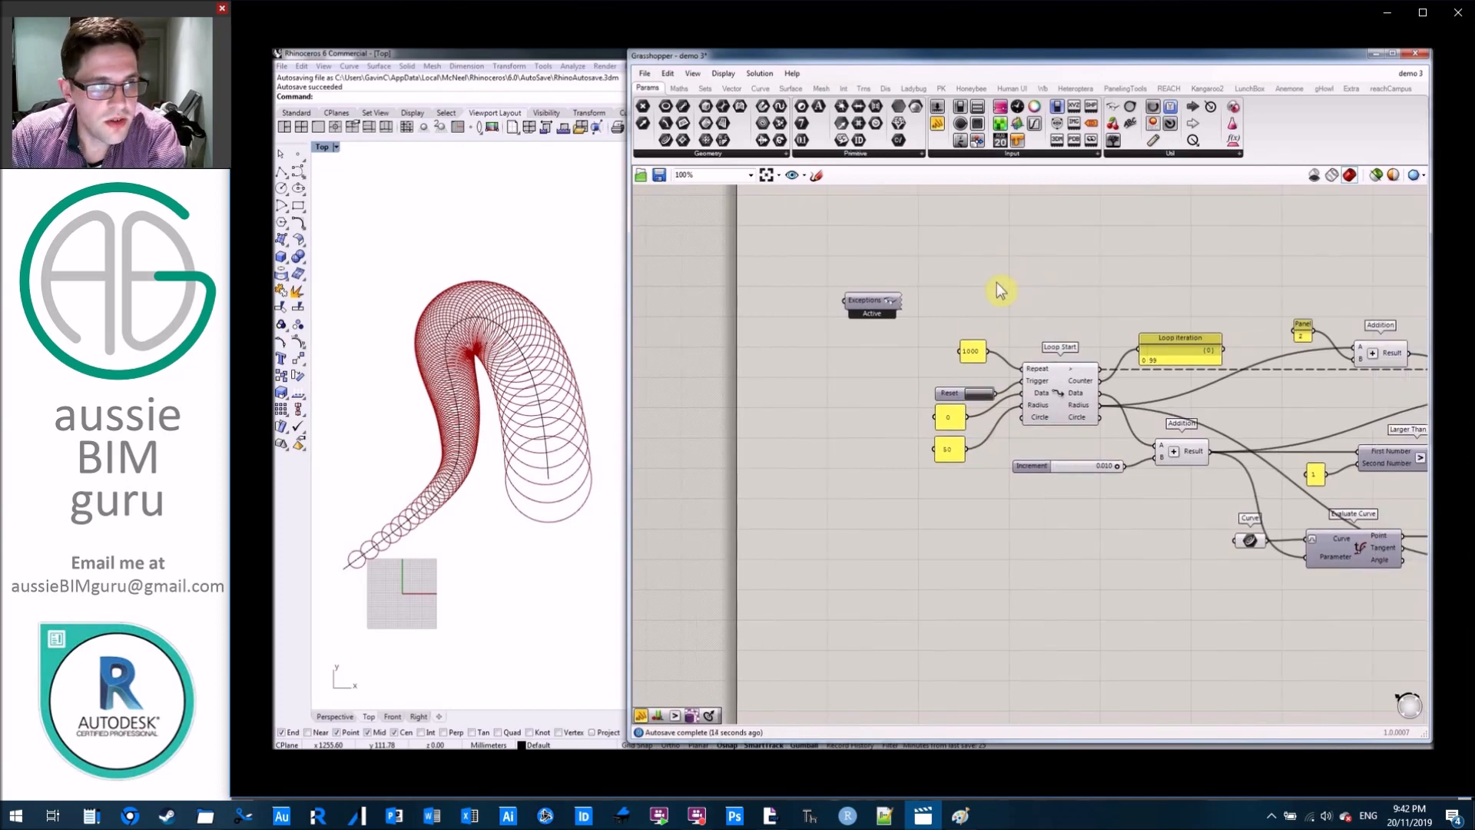
pyautogui.click(981, 395)
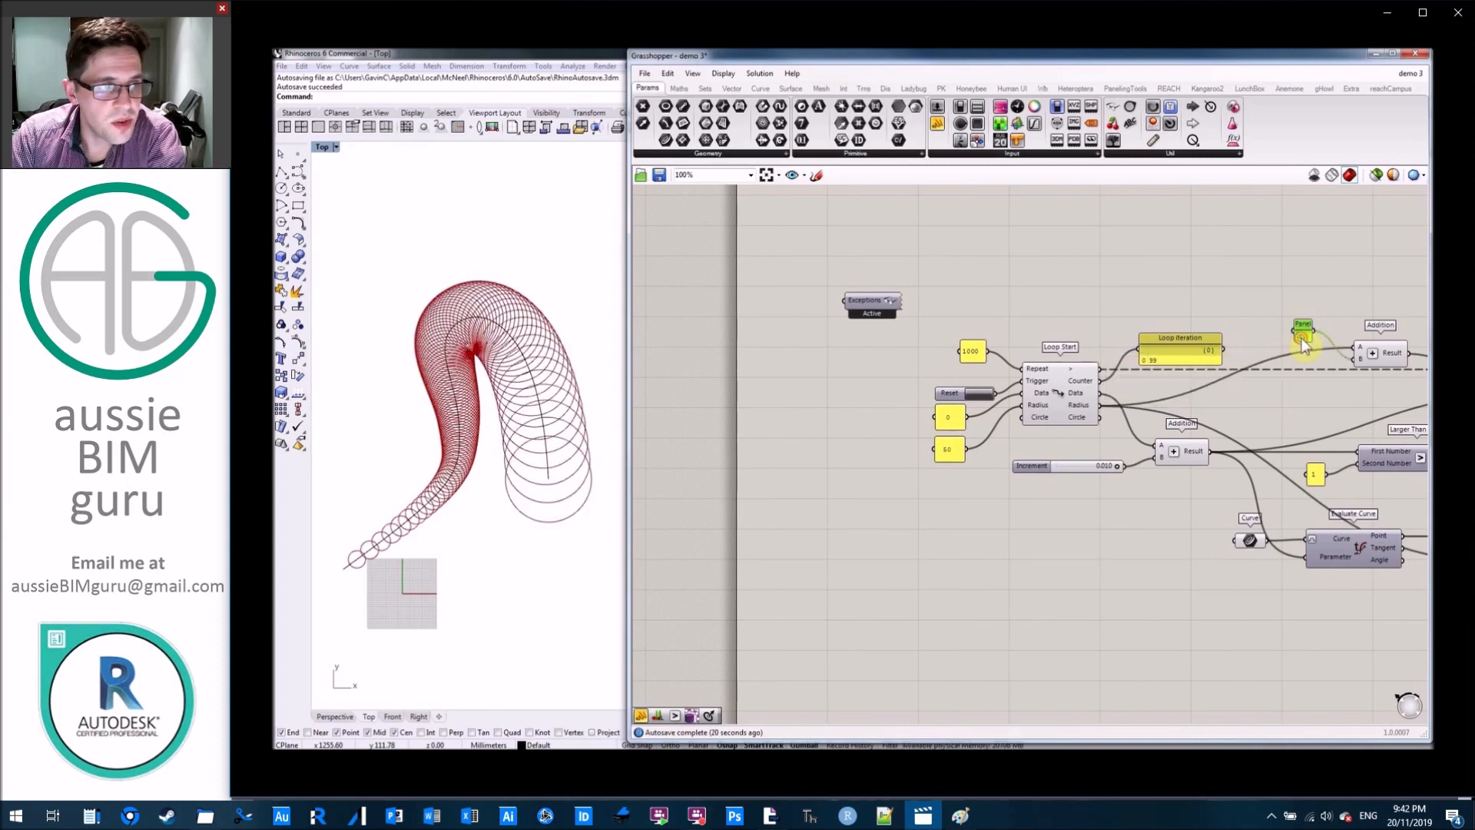
# Set the panel feeding the radius Addition to 1 and restart the loop.
pyautogui.doubleClick(1302, 338)
pyautogui.click(1329, 429)
pyautogui.click(983, 394)
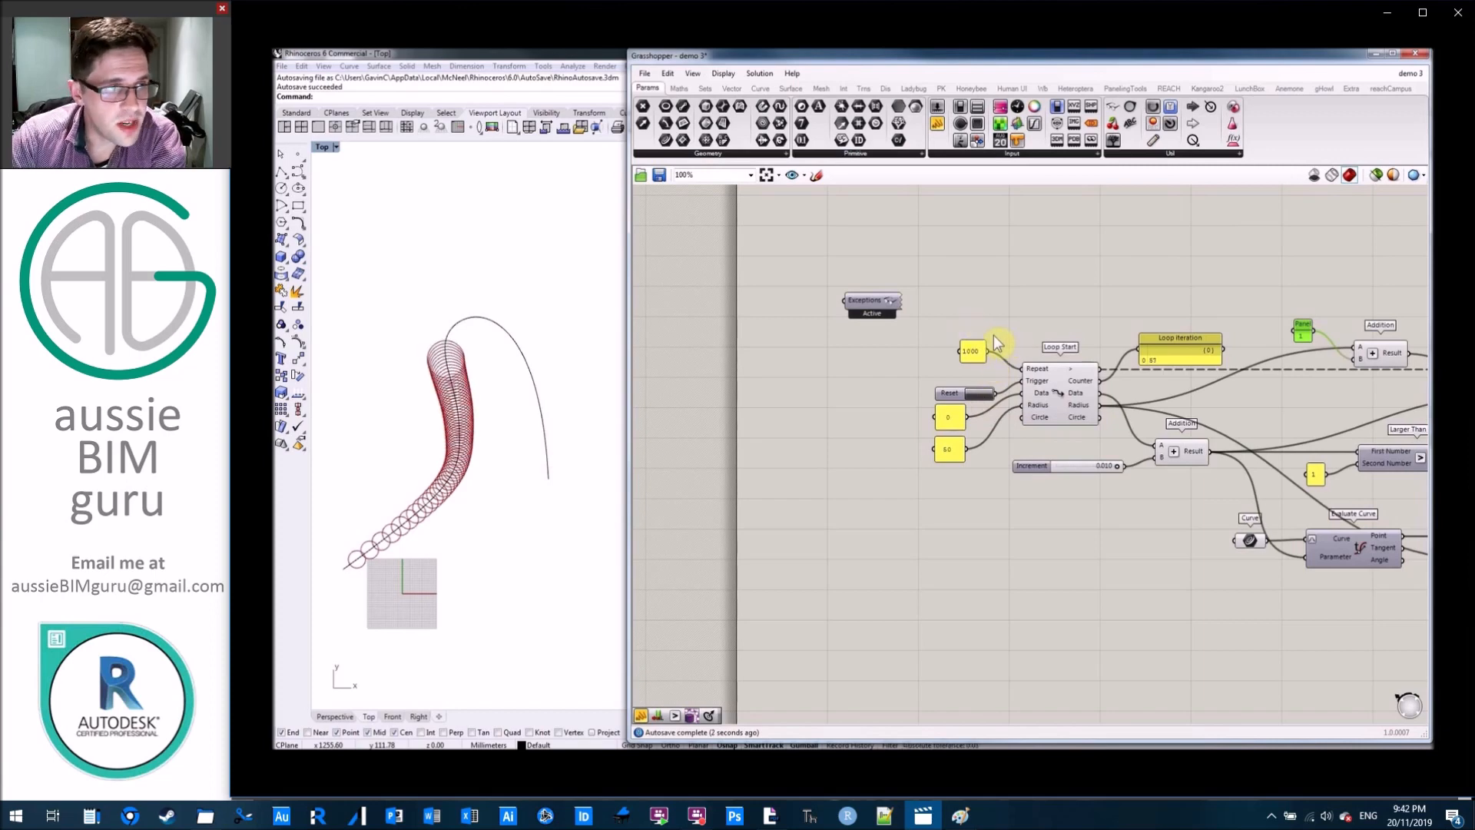
# List the recorded circles in an enlarged temporary panel on Loop End's Circle output, and delete that panel.
pyautogui.moveTo(991, 315); pyautogui.dragTo(611, 311, button='right')
pyautogui.moveTo(1107, 329); pyautogui.dragTo(970, 311, button='right')
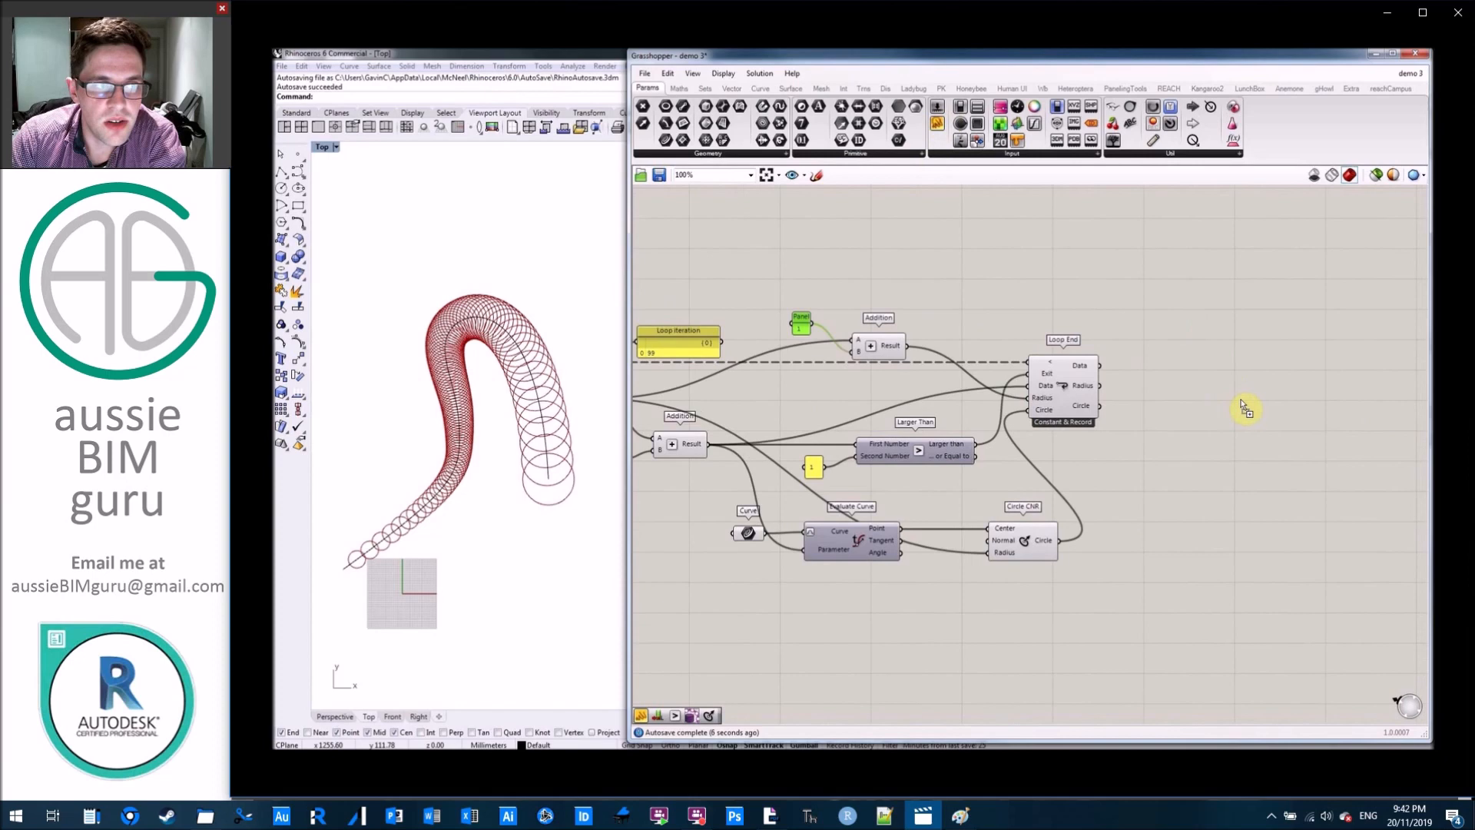
pyautogui.moveTo(1243, 407); pyautogui.dragTo(1243, 407)
pyautogui.moveTo(1105, 409); pyautogui.dragTo(1269, 637)
pyautogui.moveTo(1288, 403); pyautogui.dragTo(1293, 621)
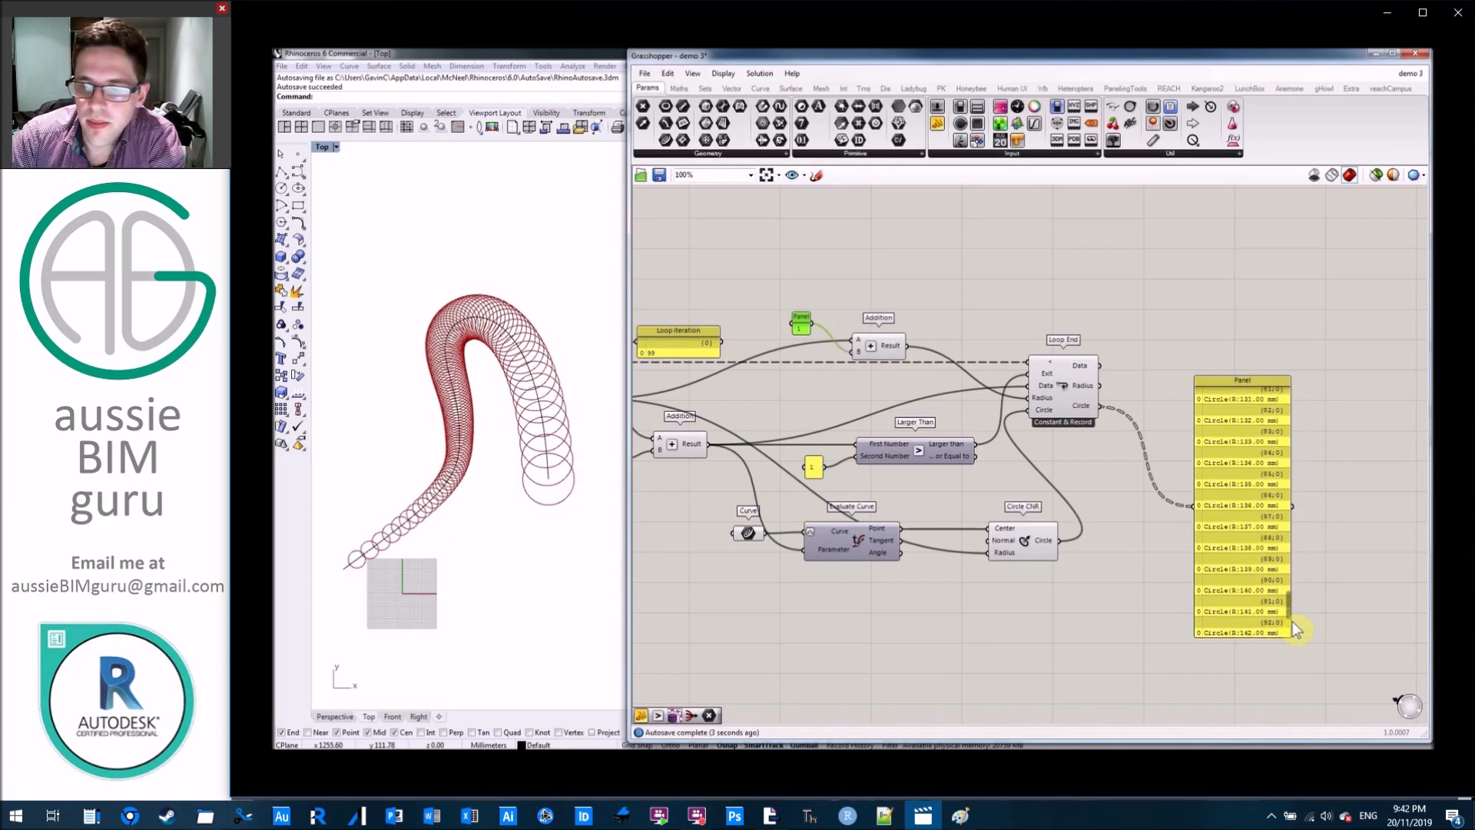
pyautogui.moveTo(1333, 419); pyautogui.dragTo(1229, 366)
pyautogui.press('Delete')
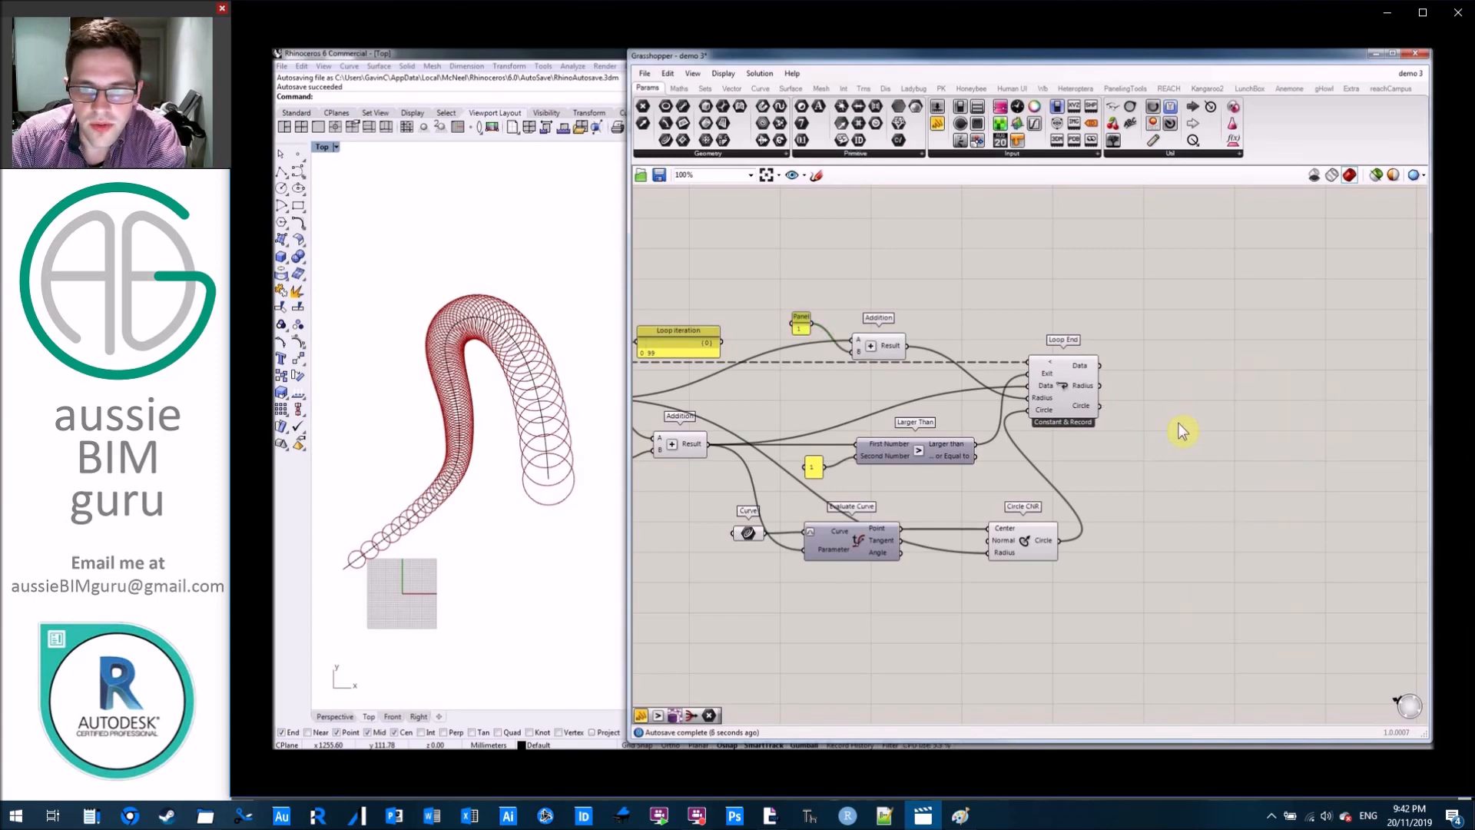
# Add a Patch component beside Loop End and connect the recorded Circle output to its Curves input.
pyautogui.doubleClick(1179, 424)
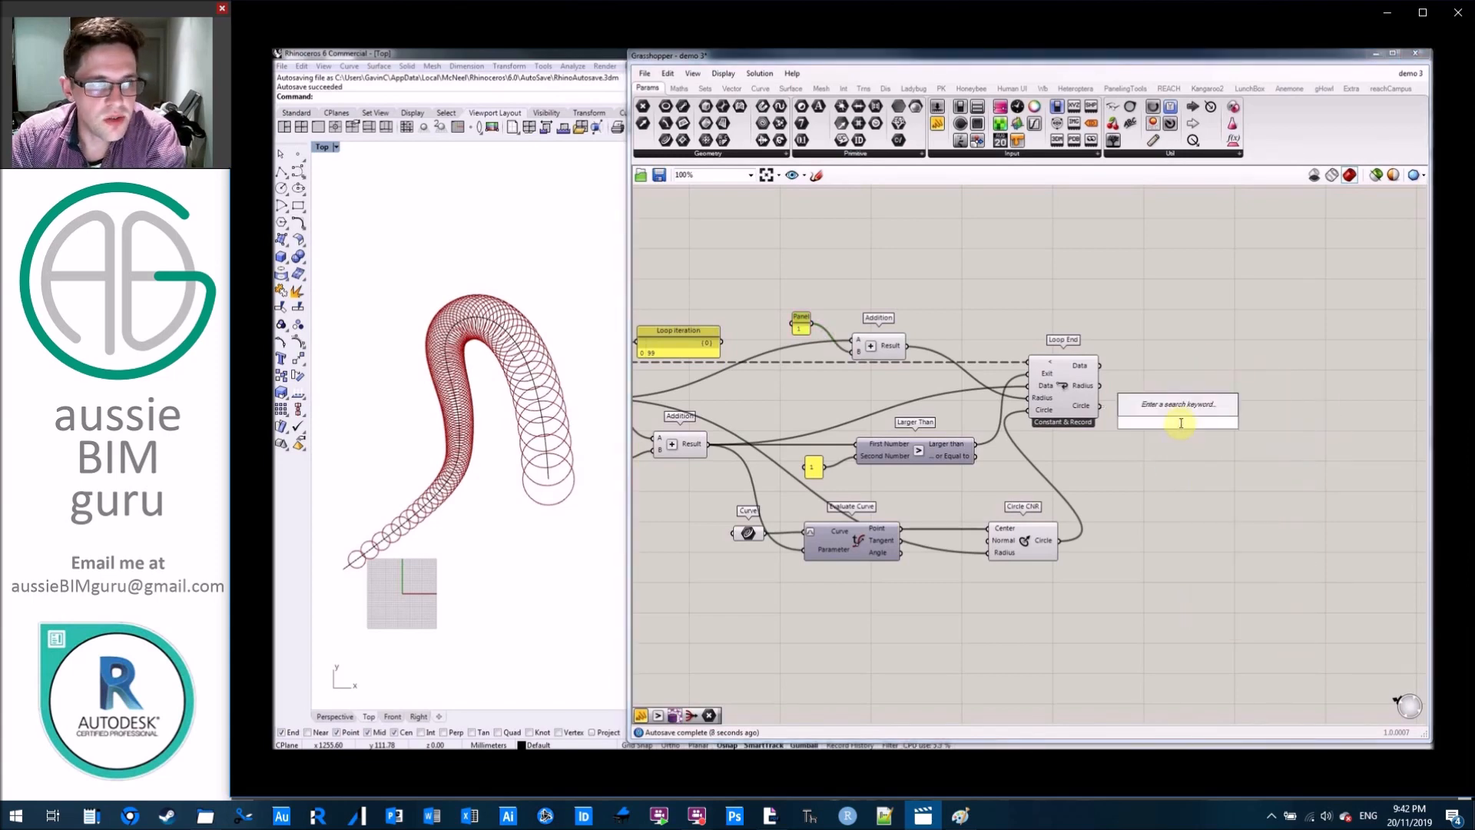
pyautogui.write('patch')
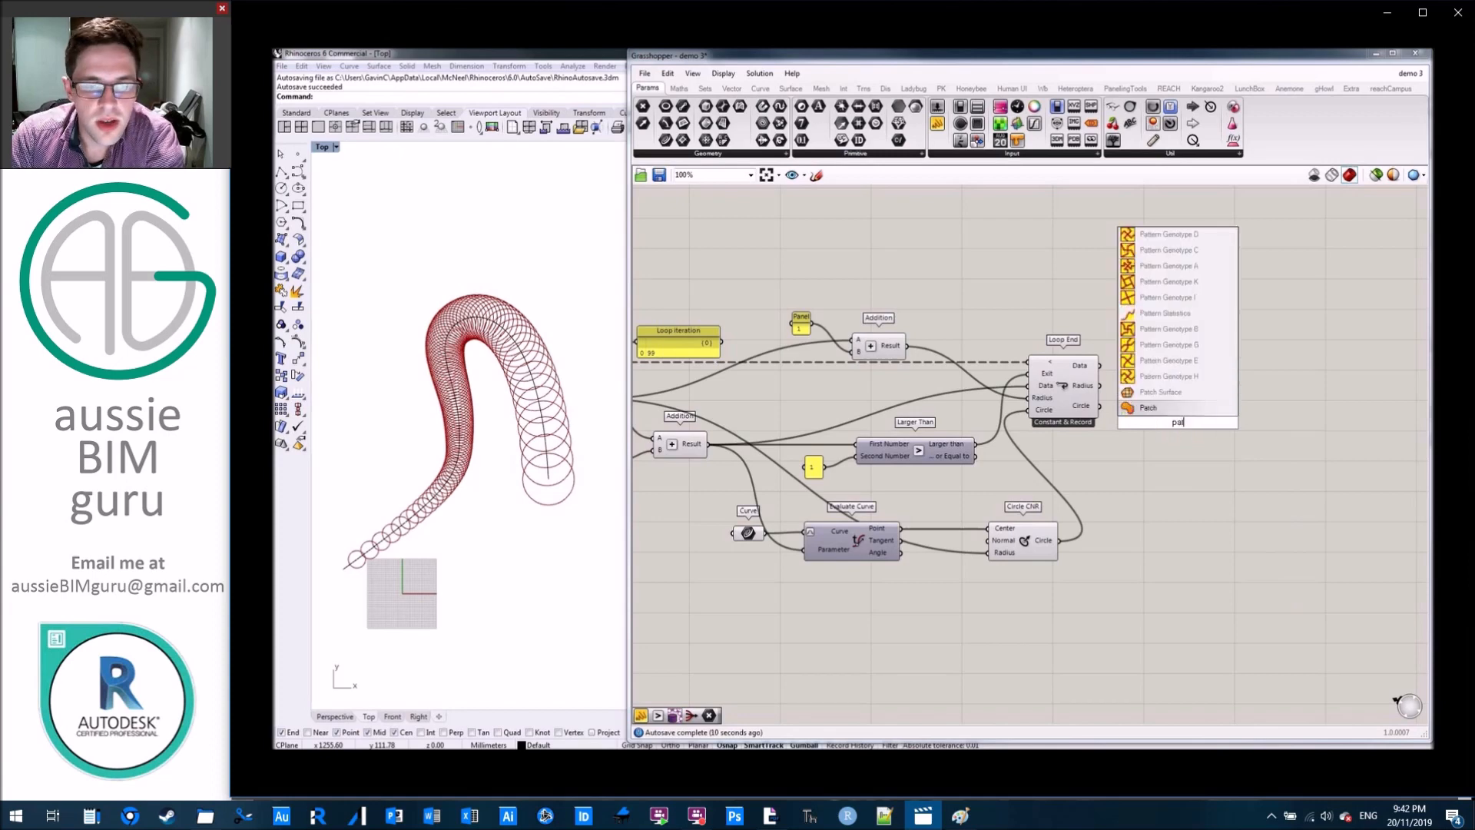
pyautogui.click(1187, 421)
pyautogui.scroll(3, 1187, 405)
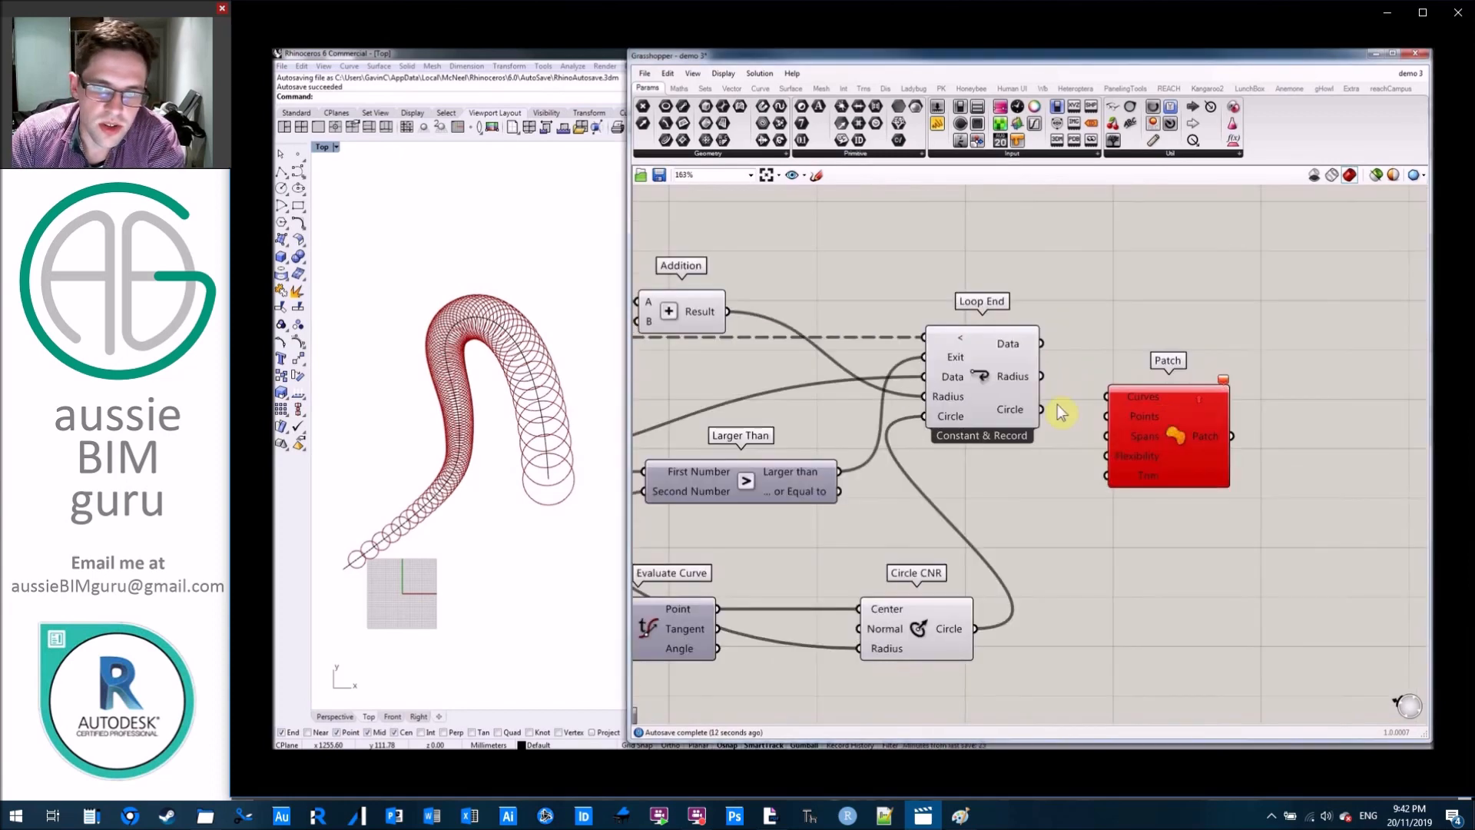
pyautogui.moveTo(1043, 416); pyautogui.dragTo(1107, 396)
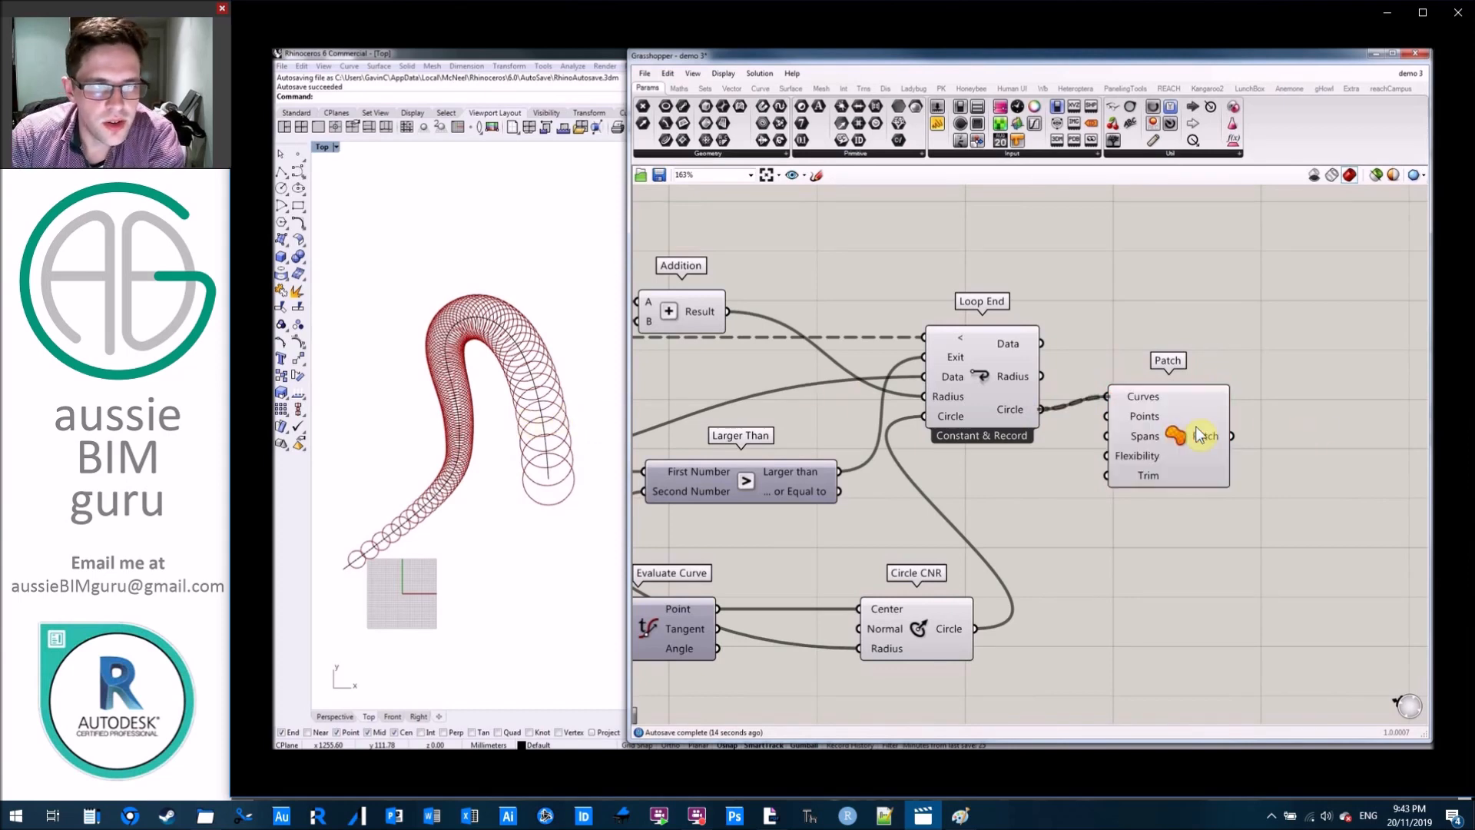
pyautogui.moveTo(1187, 439); pyautogui.dragTo(1201, 452)
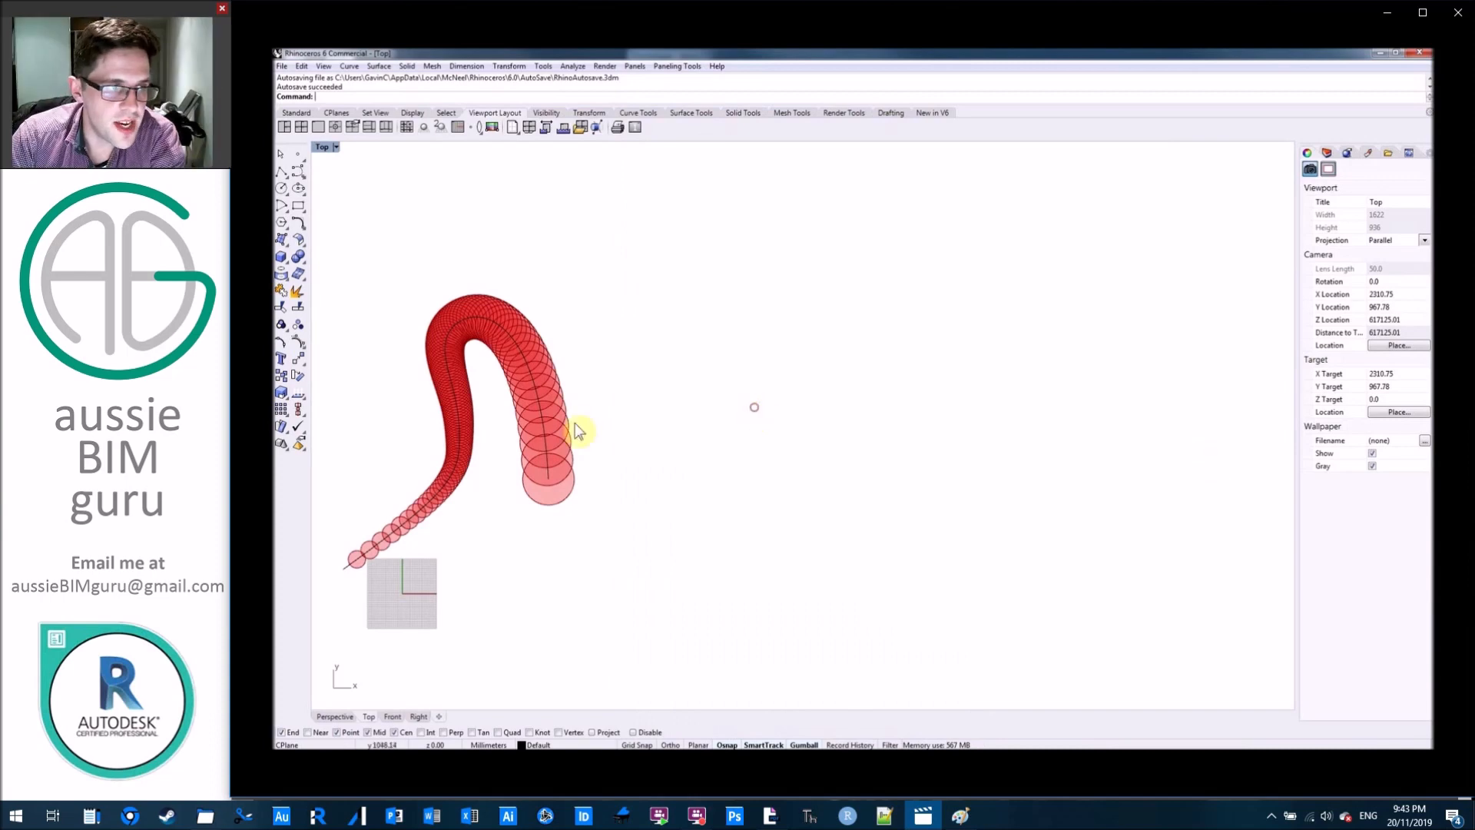
# Switch to Rhino to inspect the patched circles in the Top viewport, and reopen the Grasshopper window.
pyautogui.moveTo(577, 422); pyautogui.dragTo(771, 403, button='right')
pyautogui.scroll(10, 680, 405)
pyautogui.scroll(-10, 897, 369)
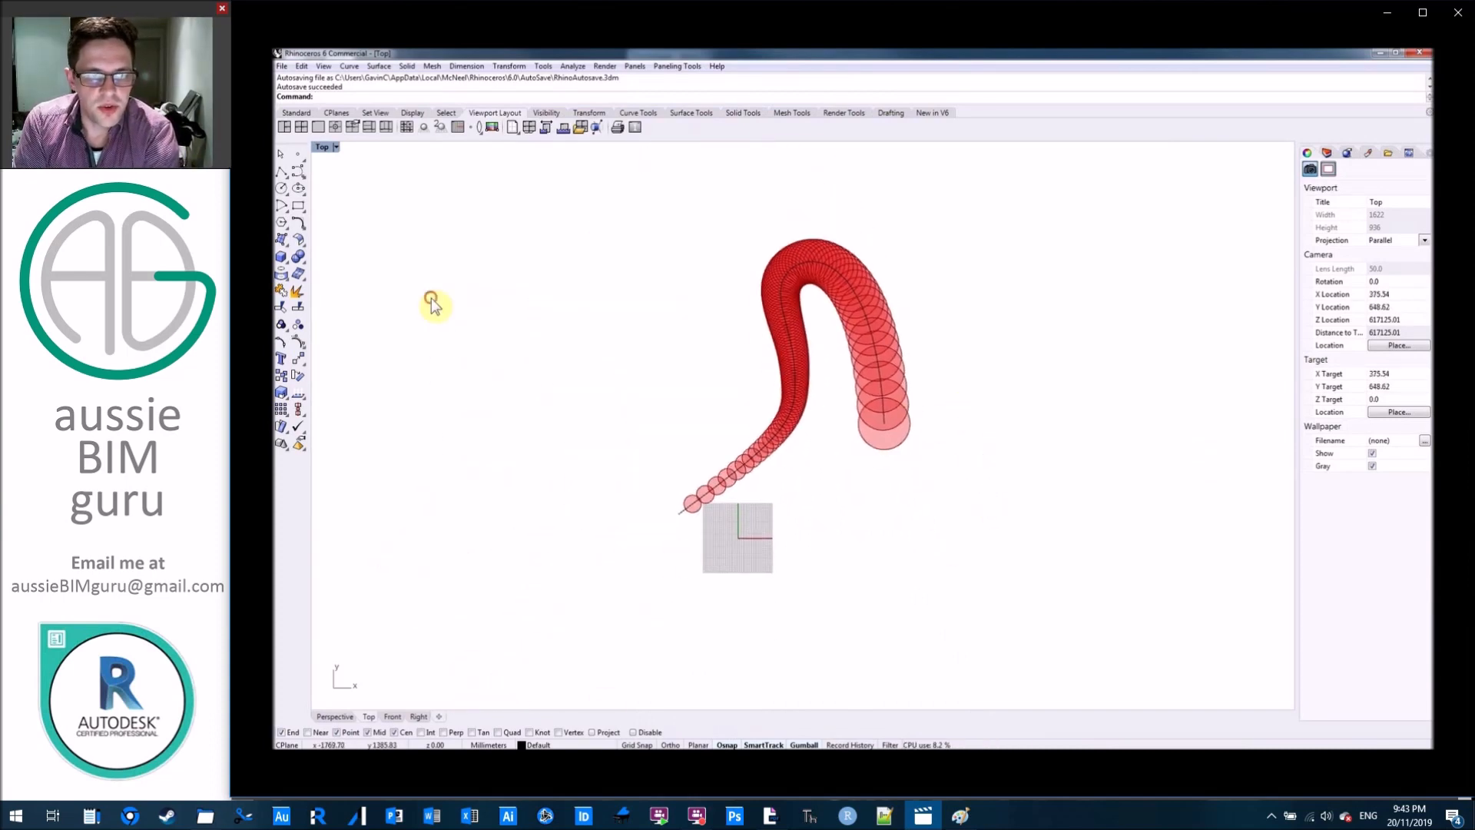
pyautogui.click(299, 113)
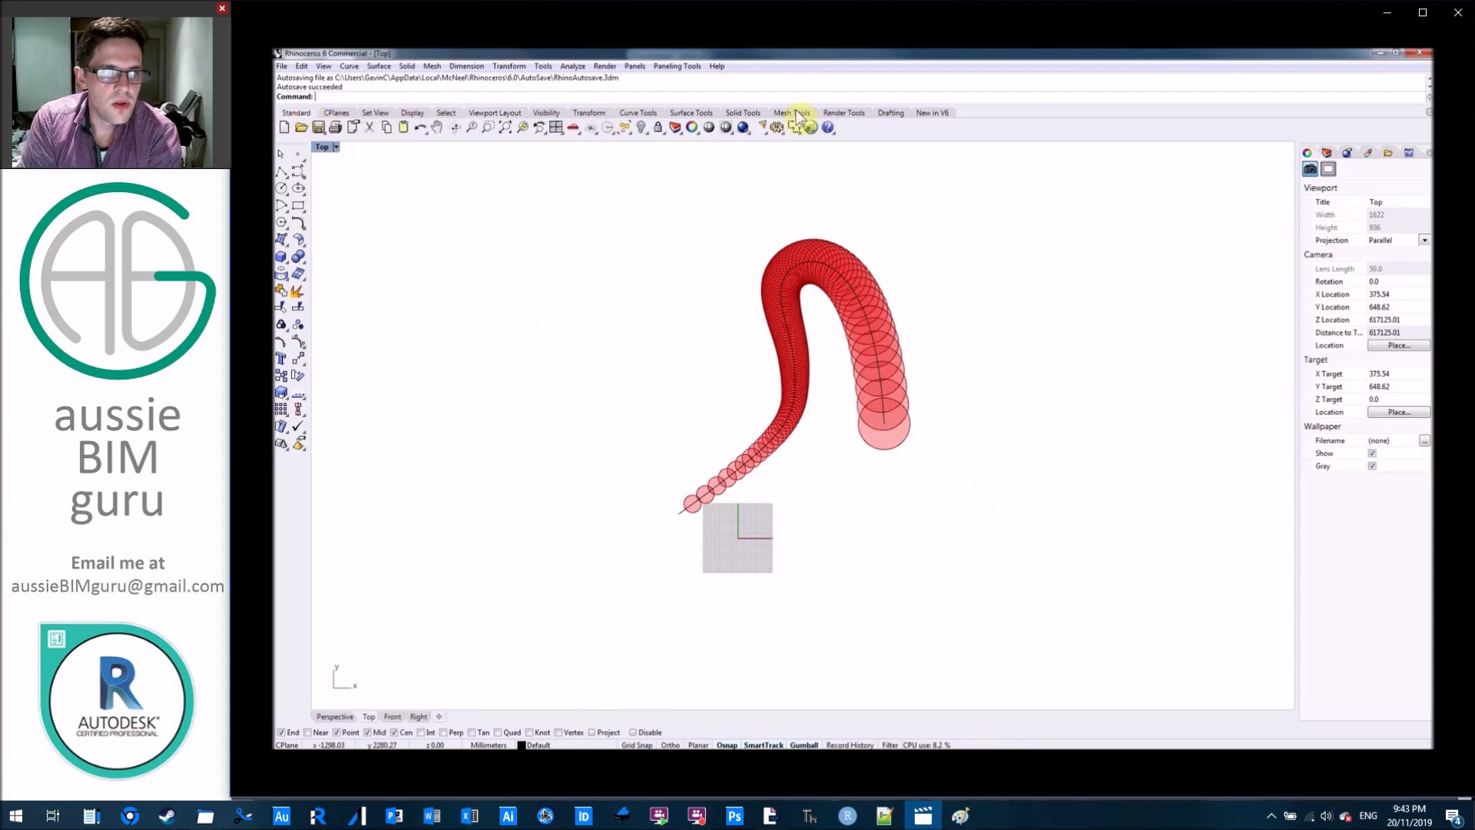
pyautogui.click(811, 128)
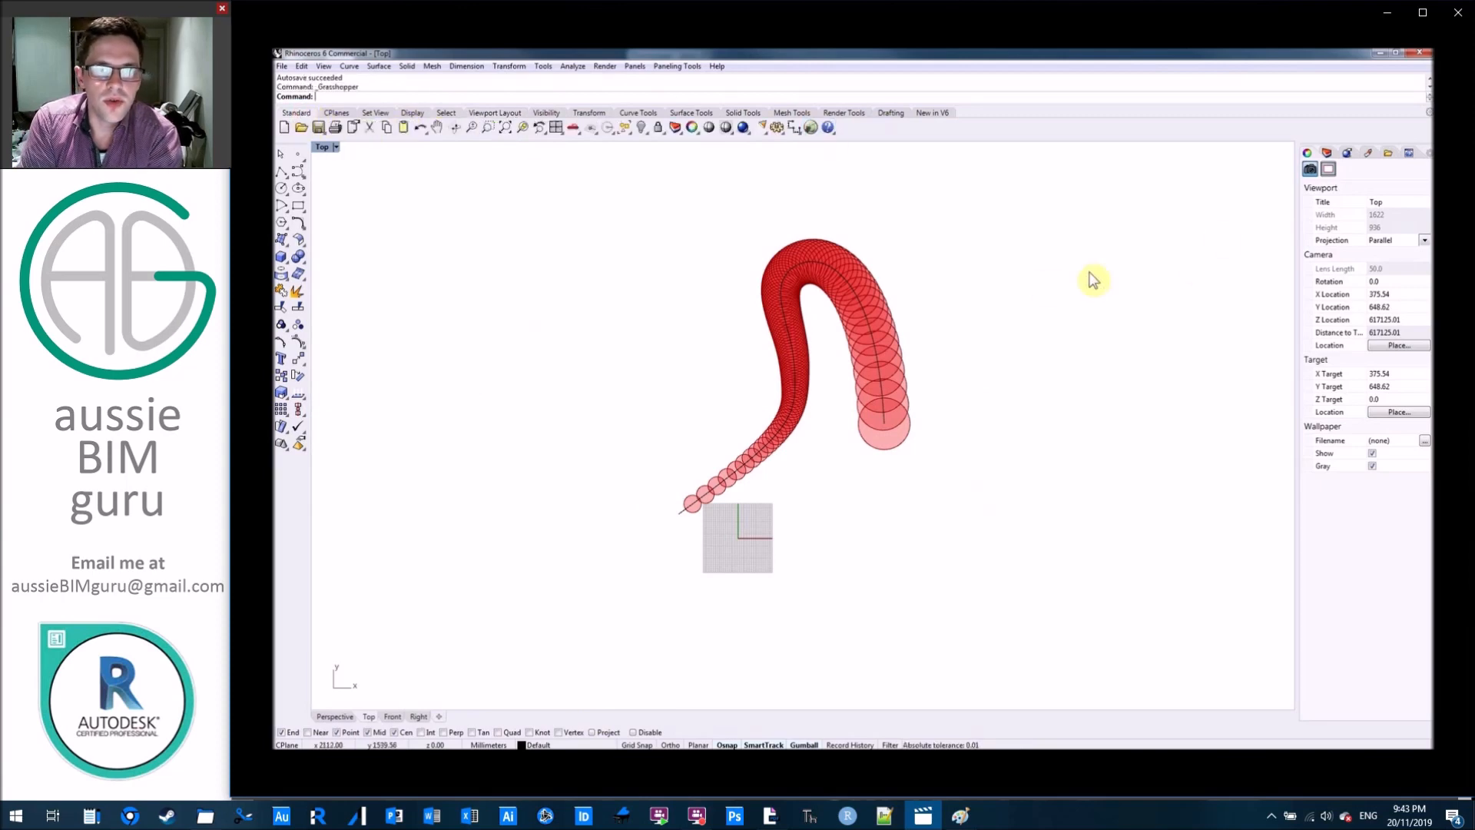
pyautogui.click(809, 130)
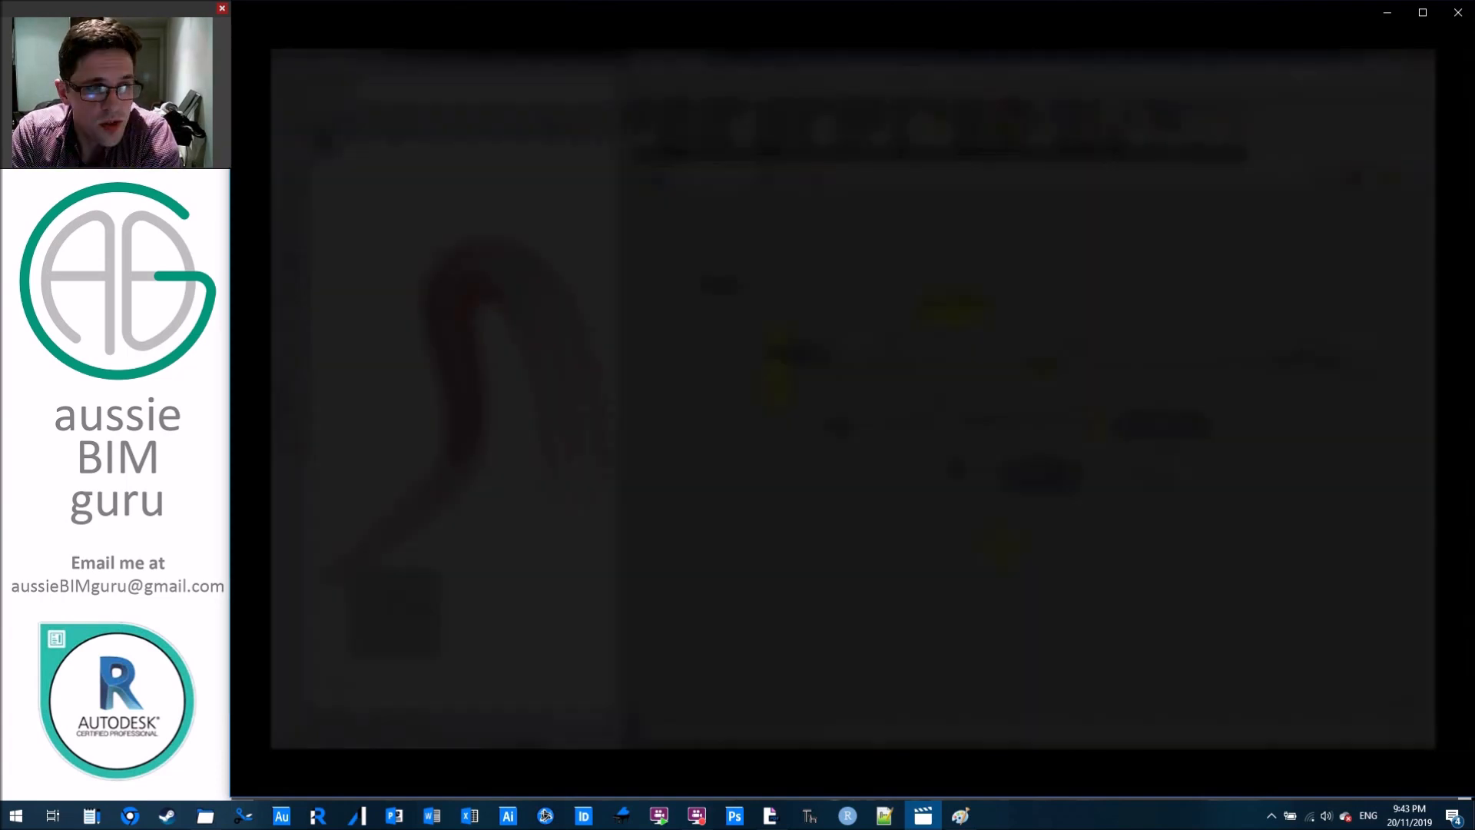
pyautogui.scroll(3, 909, 444)
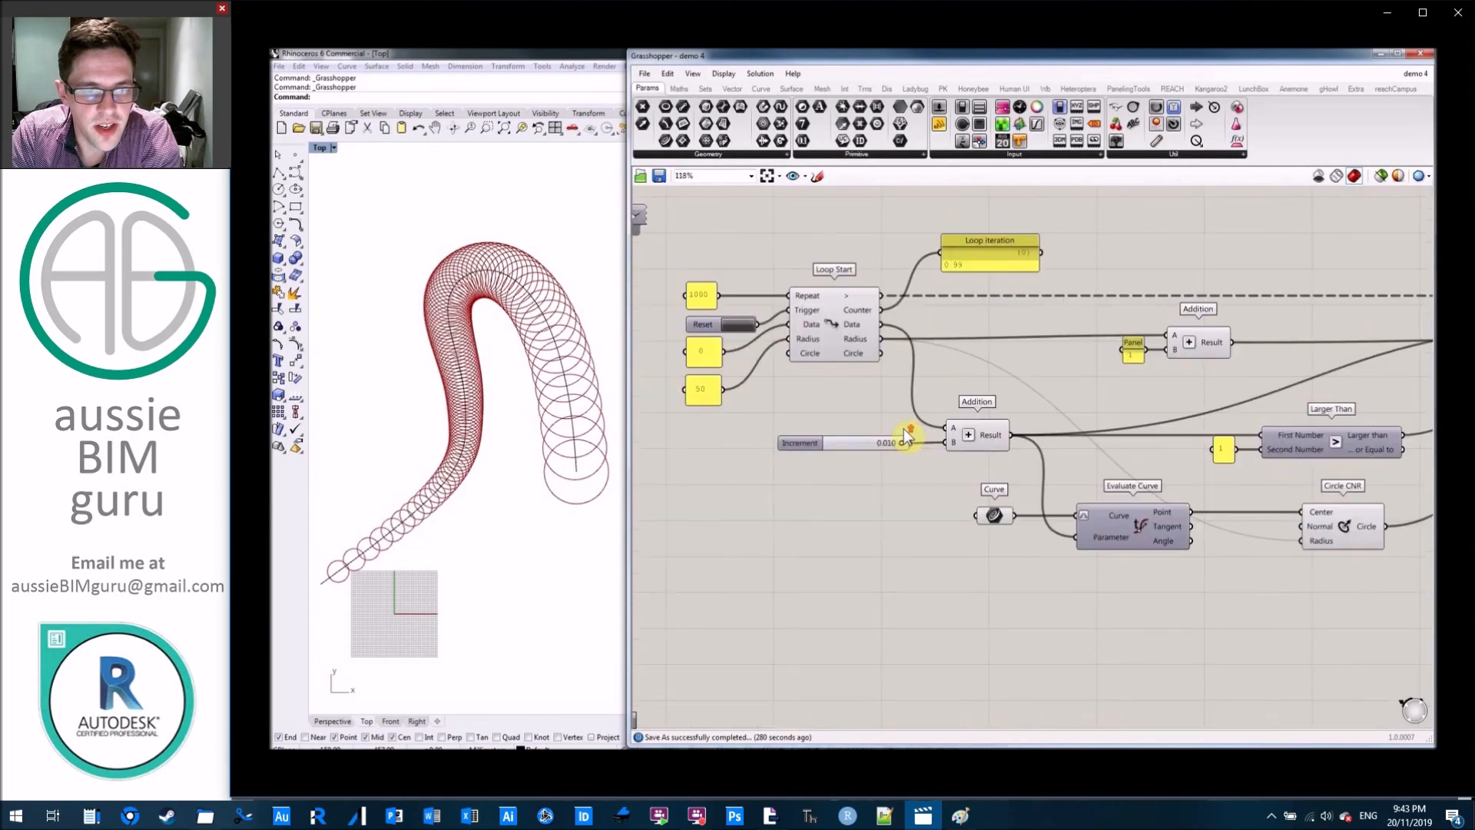
# Add a Stream Filter component between the Larger Than component and Loop End.
pyautogui.moveTo(1068, 438)
pyautogui.mouseDown(button='right')
pyautogui.moveTo(986, 415)
pyautogui.moveTo(860, 413)
pyautogui.mouseUp(button='right')
pyautogui.moveTo(1252, 404); pyautogui.dragTo(1065, 404, button='right')
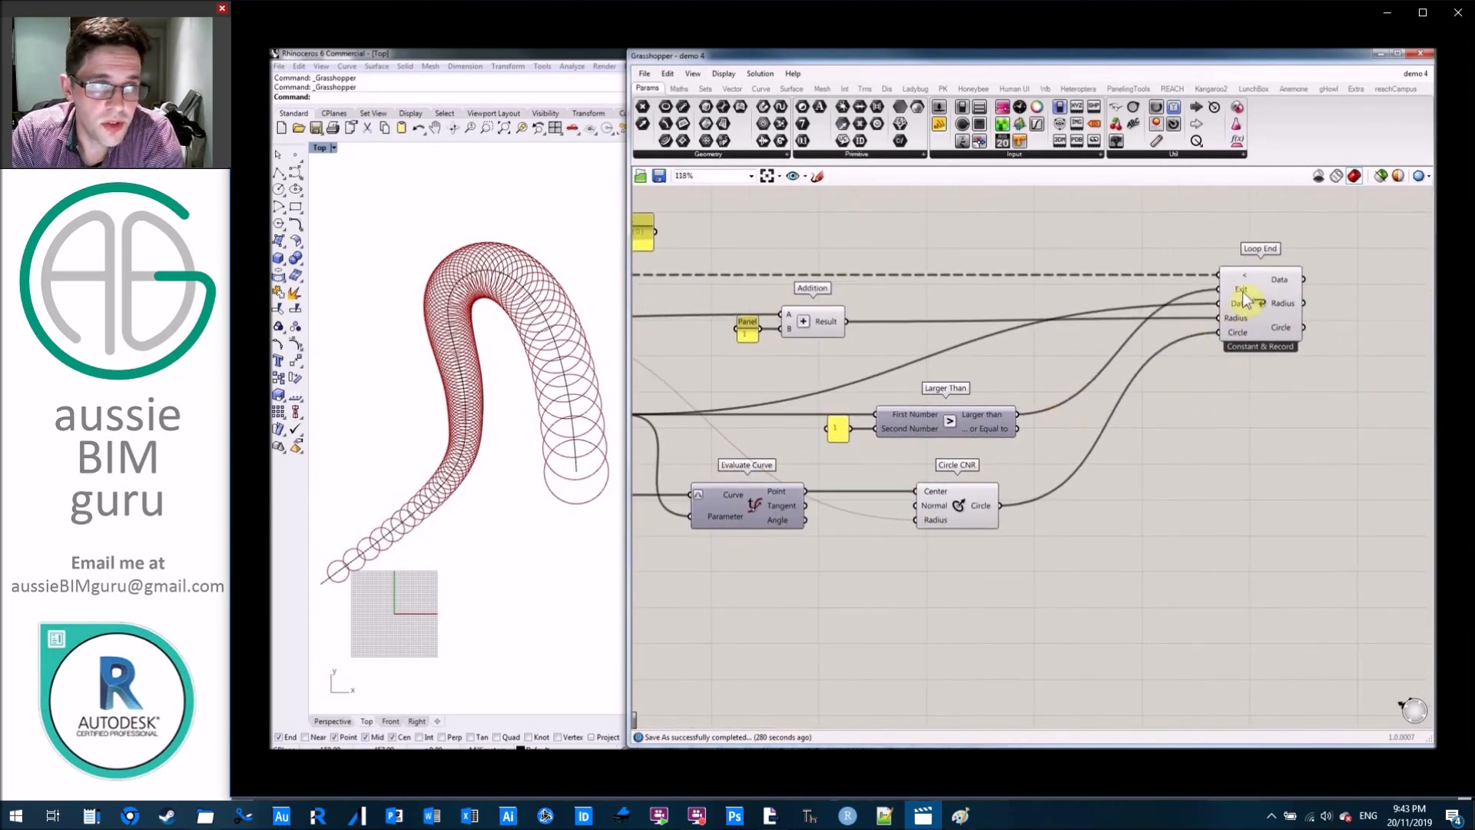
pyautogui.moveTo(1245, 299)
pyautogui.scroll(-3, 1246, 300)
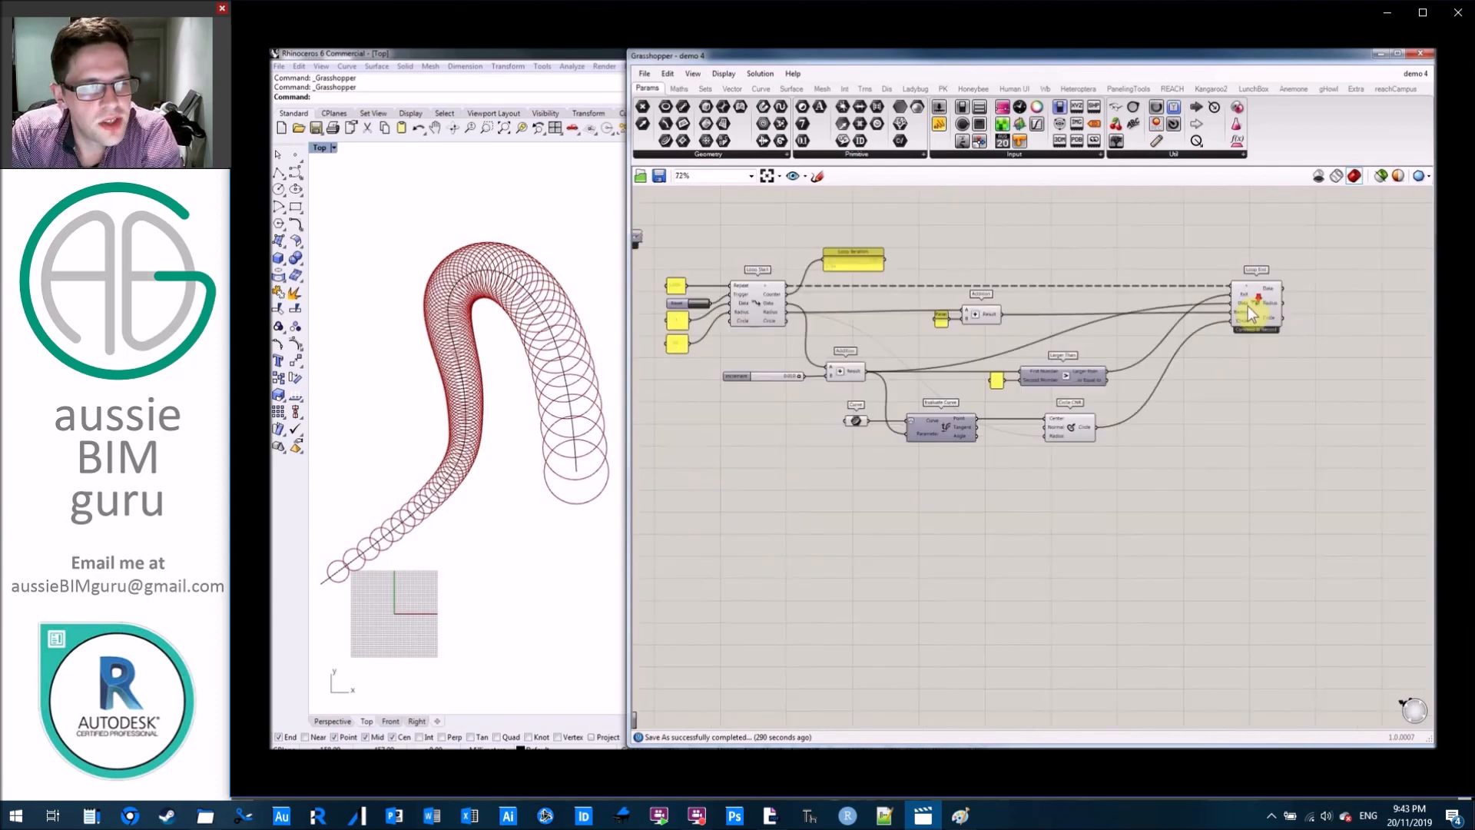
pyautogui.moveTo(1284, 363); pyautogui.dragTo(1212, 366, button='right')
pyautogui.moveTo(1192, 300); pyautogui.dragTo(1323, 298)
pyautogui.click(1096, 280)
pyautogui.scroll(4, 1198, 323)
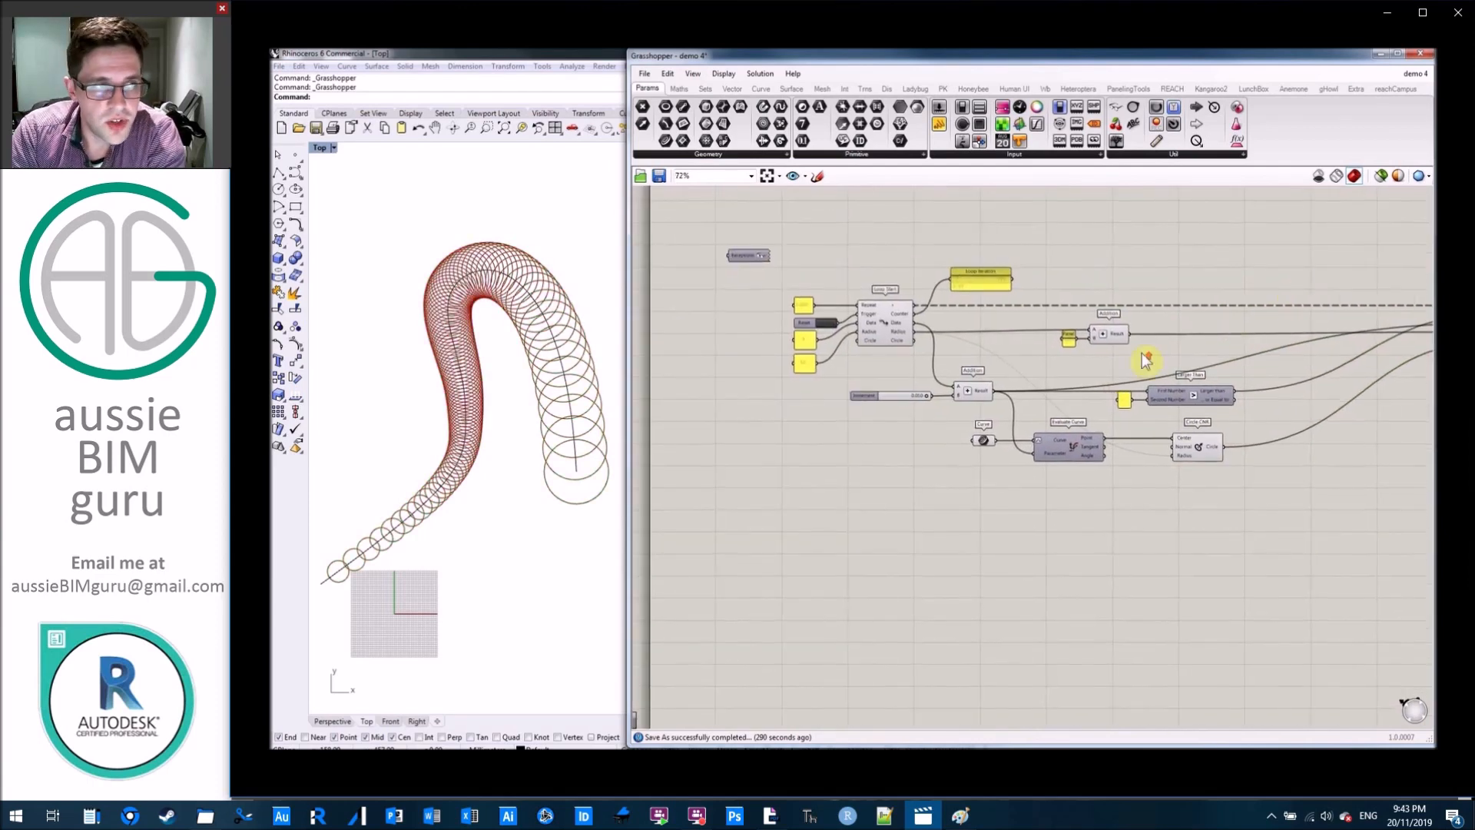
pyautogui.moveTo(1228, 357); pyautogui.dragTo(955, 357, button='right')
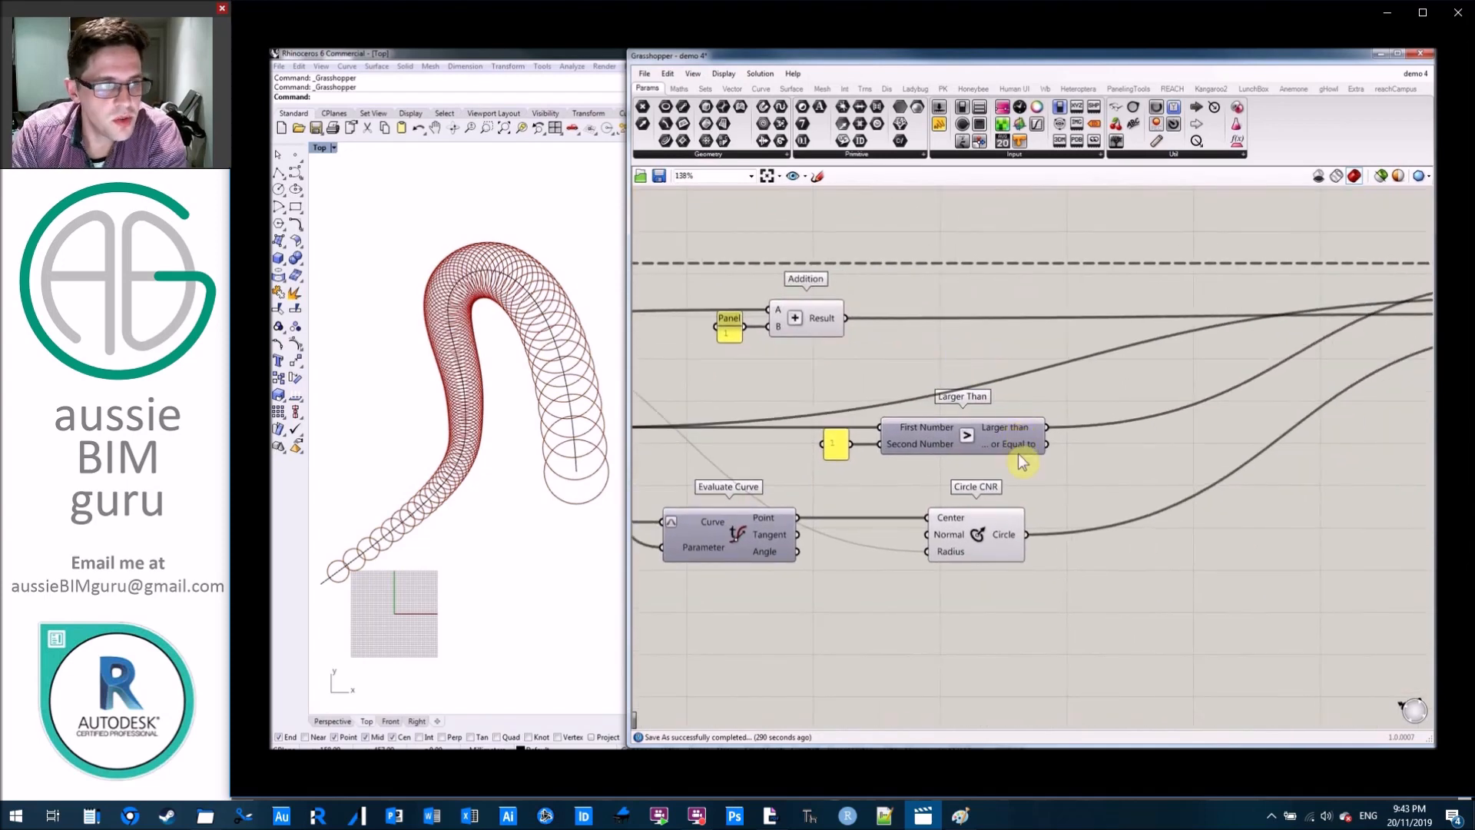
pyautogui.moveTo(1173, 411); pyautogui.dragTo(979, 401, button='right')
pyautogui.doubleClick(1131, 467)
pyautogui.write('s')
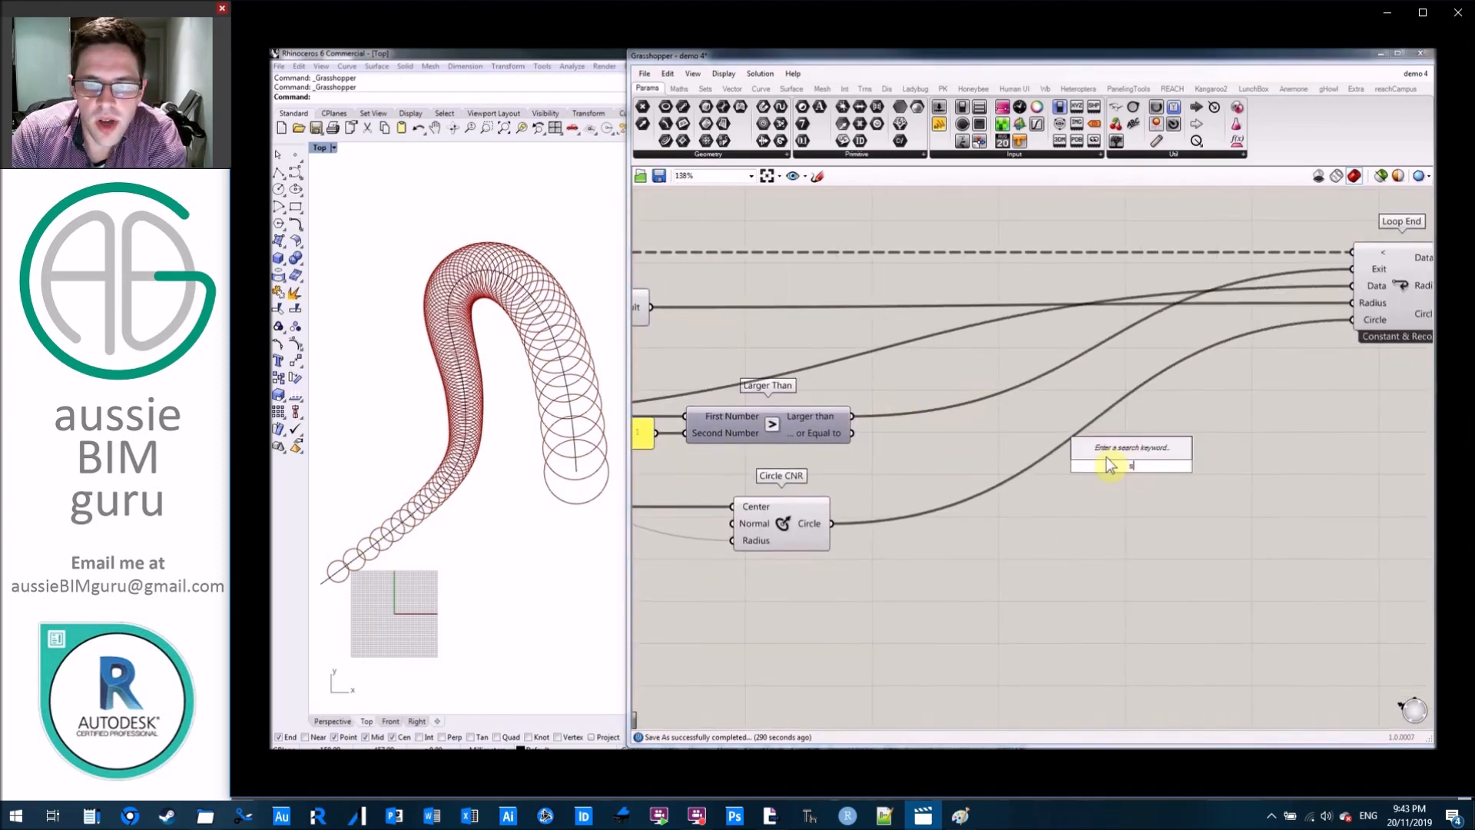
pyautogui.write('tream filter')
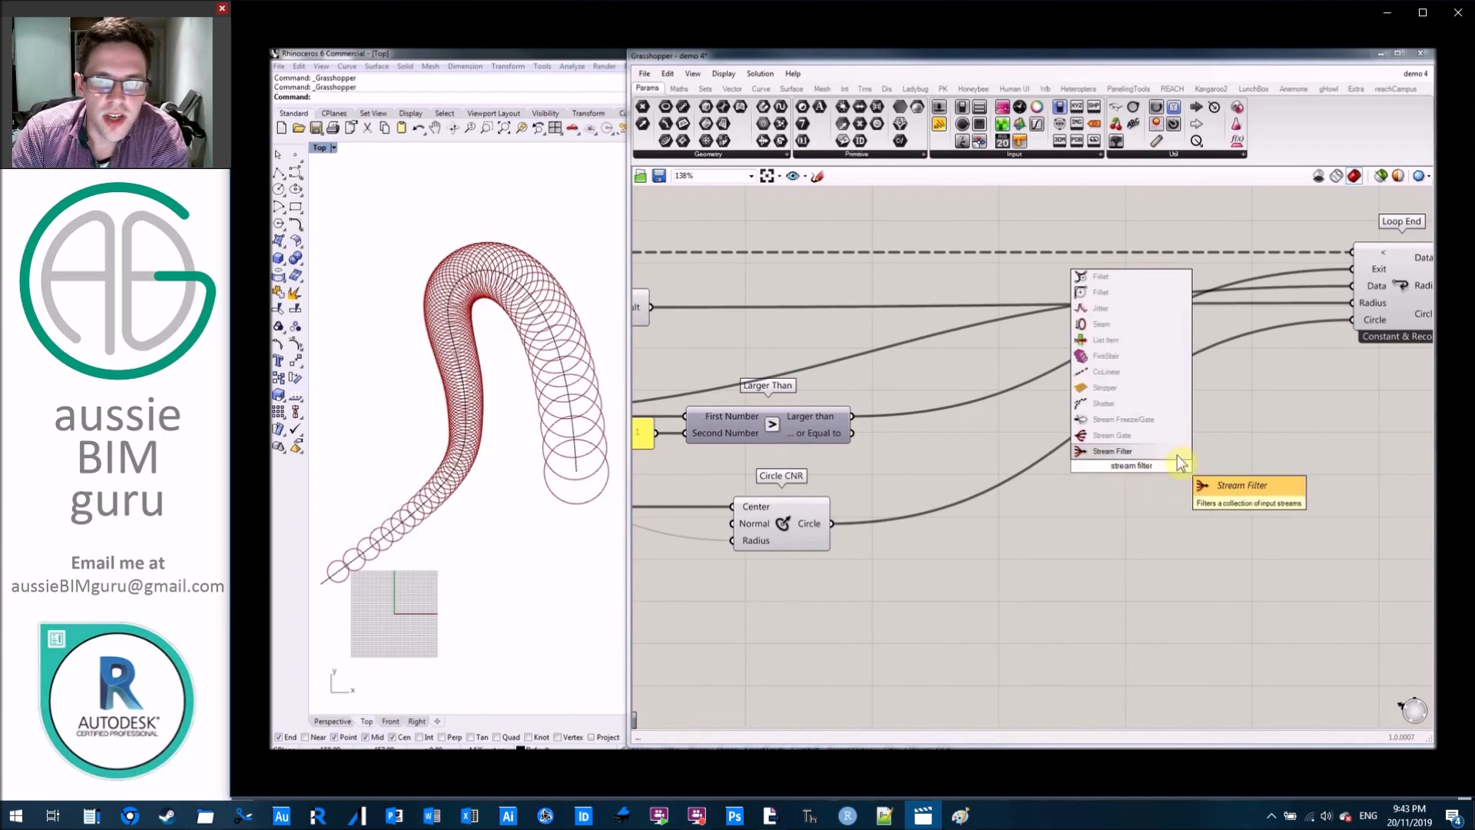
pyautogui.press('Return')
pyautogui.moveTo(1208, 455); pyautogui.dragTo(1277, 439, button='right')
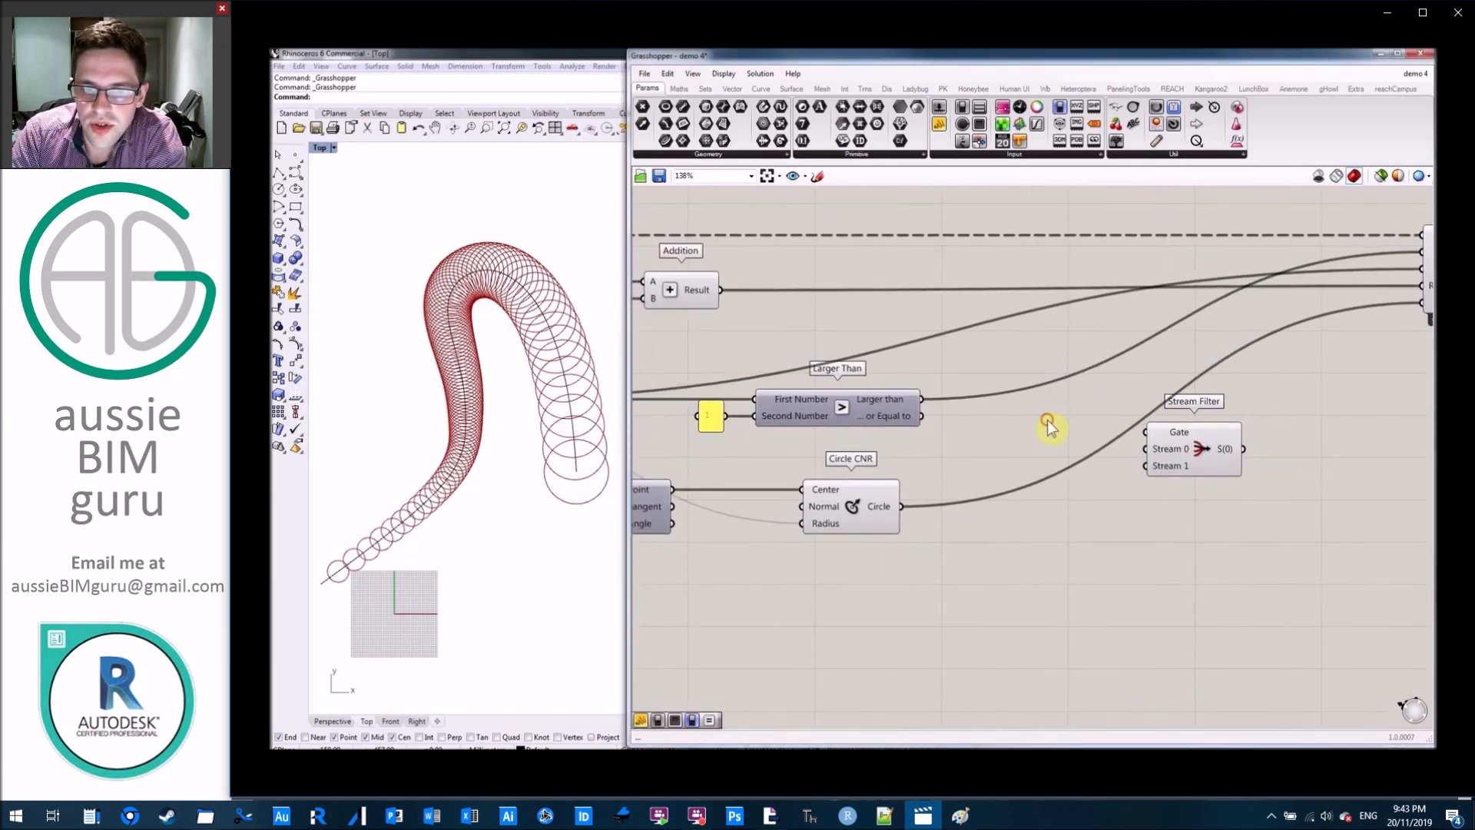
# Connect the Larger than output to the Stream Filter's Gate input and adjust the Stream Filter's position.
pyautogui.moveTo(926, 401); pyautogui.dragTo(1265, 450)
pyautogui.click(1327, 397)
pyautogui.moveTo(1327, 397); pyautogui.dragTo(1218, 400, button='right')
pyautogui.moveTo(1187, 458); pyautogui.dragTo(1219, 437)
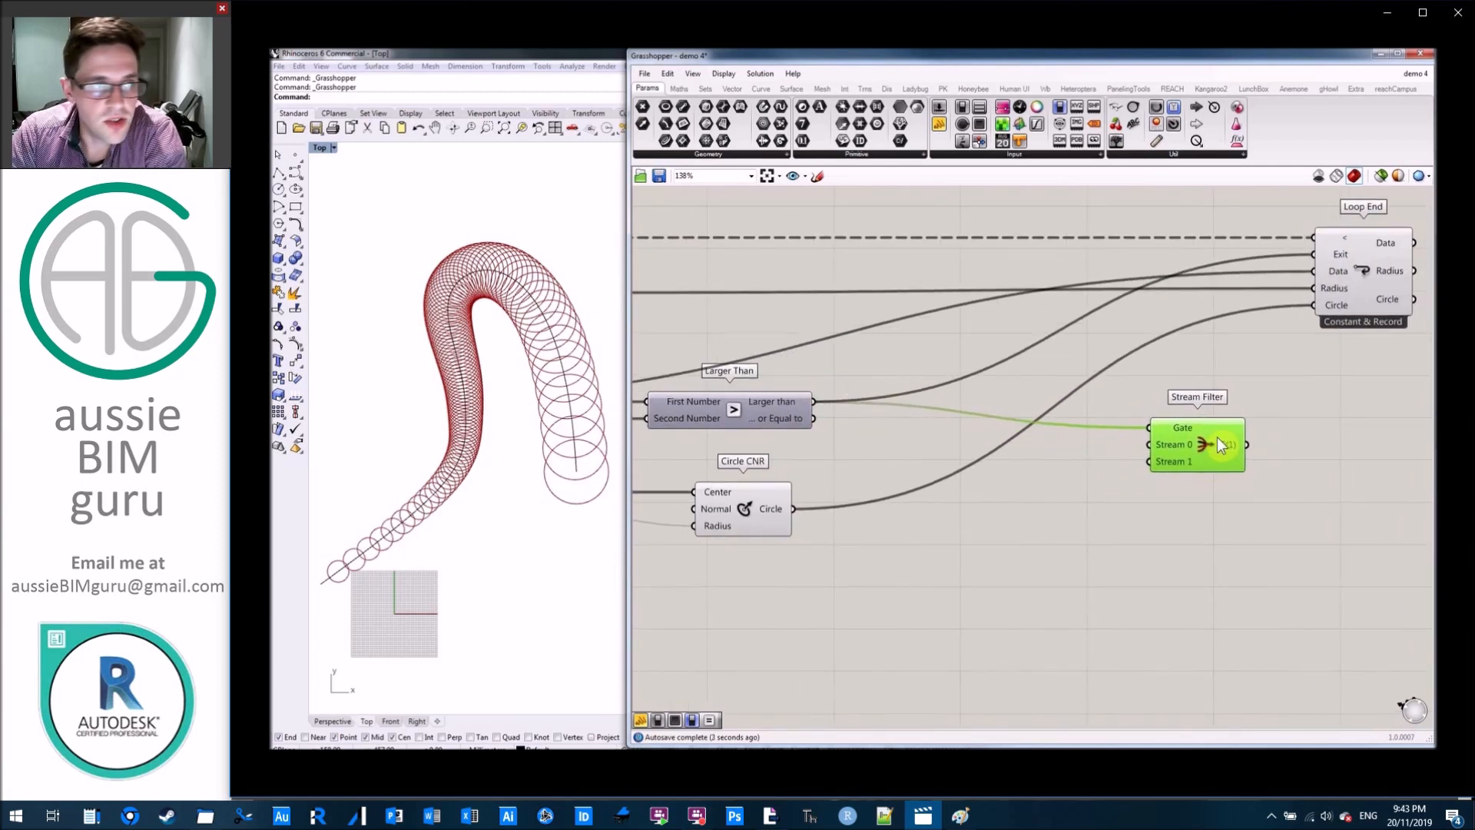
# Move Larger Than and its panel up, and connect the increment Addition's Result to the Stream Filter's Stream 0 input.
pyautogui.click(970, 526)
pyautogui.moveTo(976, 525); pyautogui.dragTo(1234, 504, button='right')
pyautogui.scroll(-1, 1235, 503)
pyautogui.moveTo(1097, 440); pyautogui.dragTo(1200, 457, button='right')
pyautogui.moveTo(1190, 459); pyautogui.dragTo(1003, 415)
pyautogui.moveTo(1109, 418); pyautogui.dragTo(1109, 385)
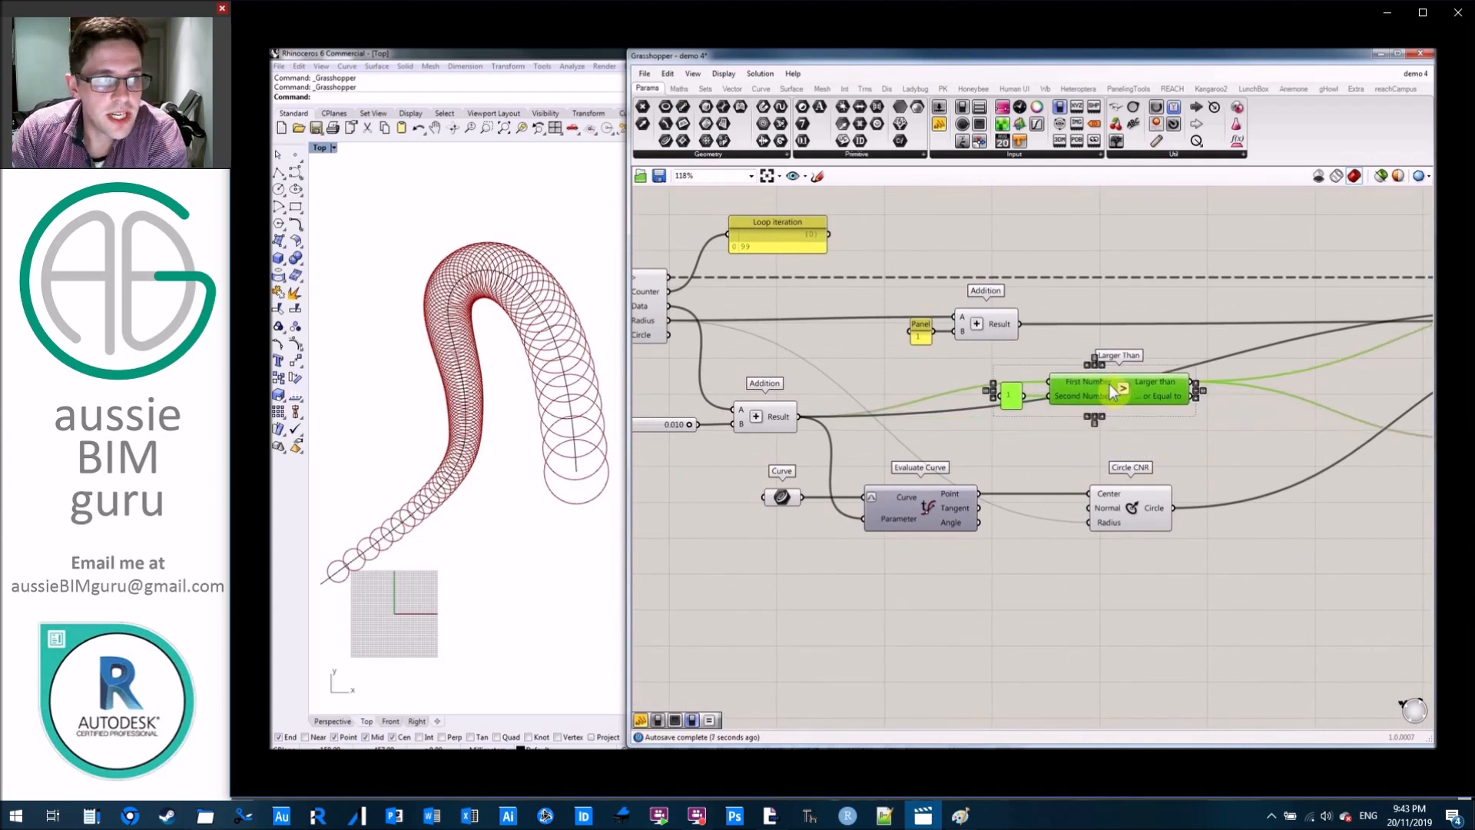
pyautogui.click(1168, 432)
pyautogui.moveTo(797, 422); pyautogui.dragTo(1179, 413)
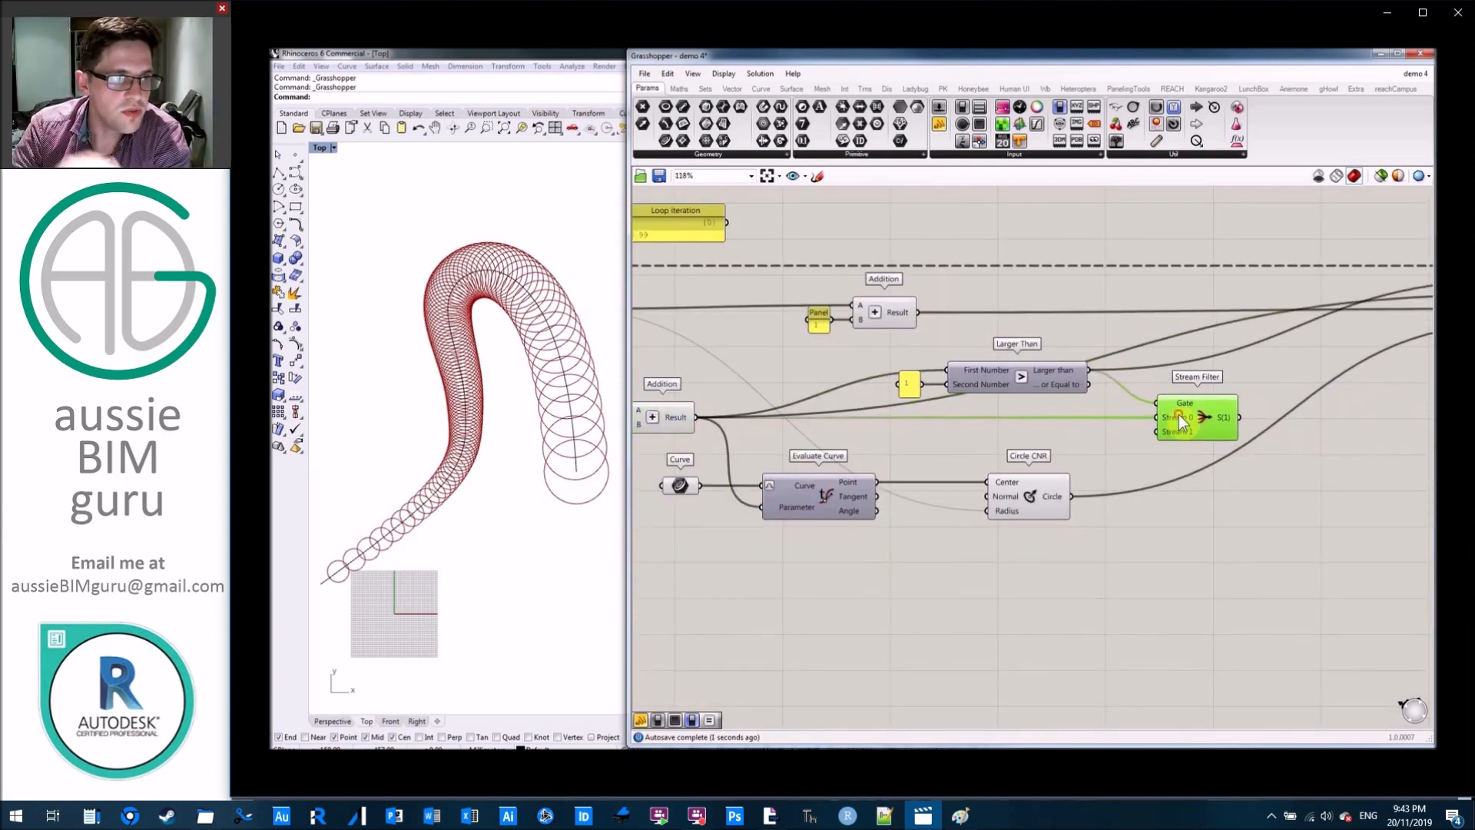
# Add a panel containing 0 and connect it to the Stream Filter's Stream 1 input.
pyautogui.click(1174, 464)
pyautogui.scroll(3, 1140, 446)
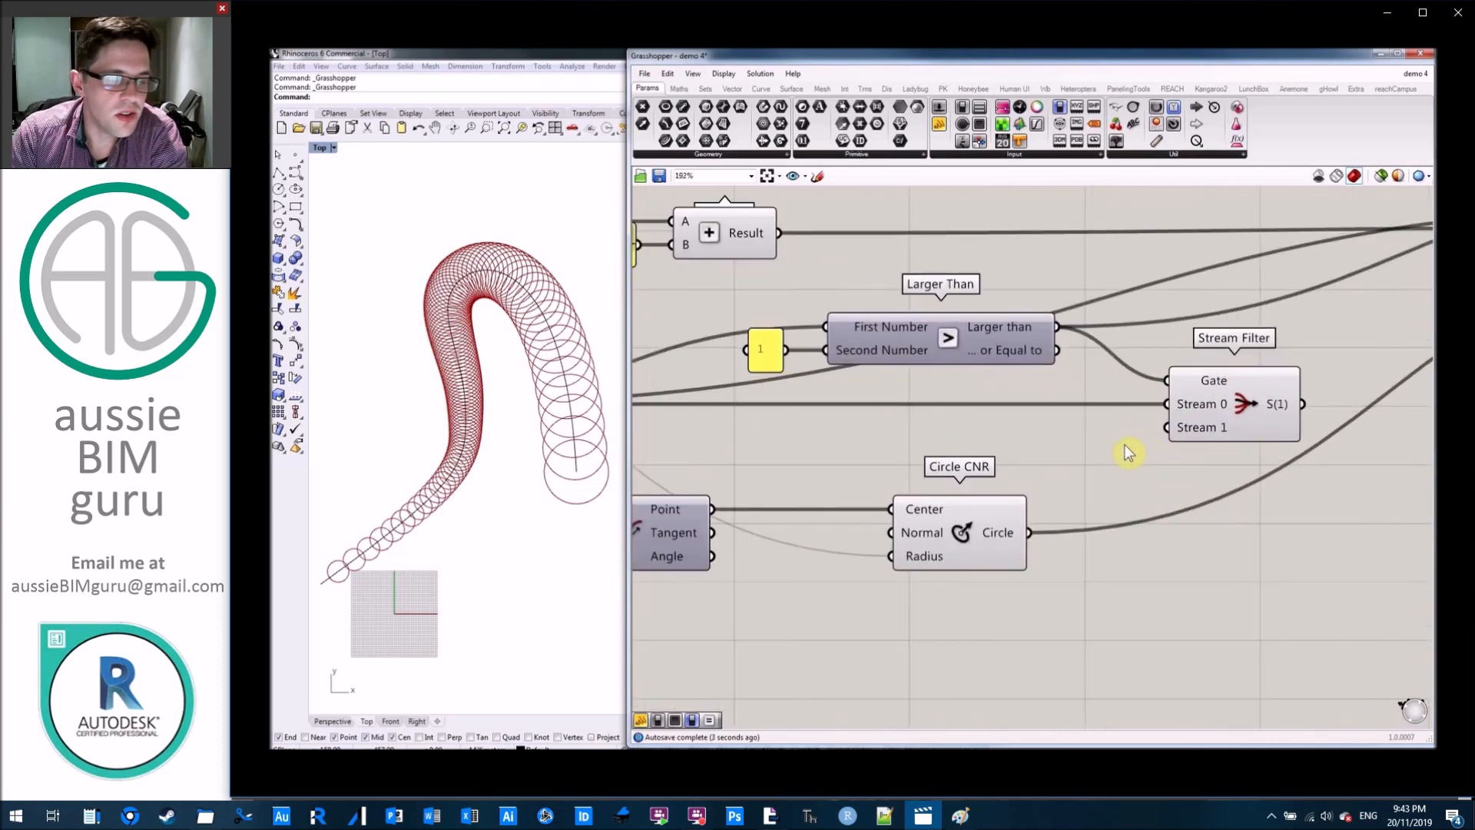
pyautogui.doubleClick(1111, 446)
pyautogui.write('//0')
pyautogui.press('Return')
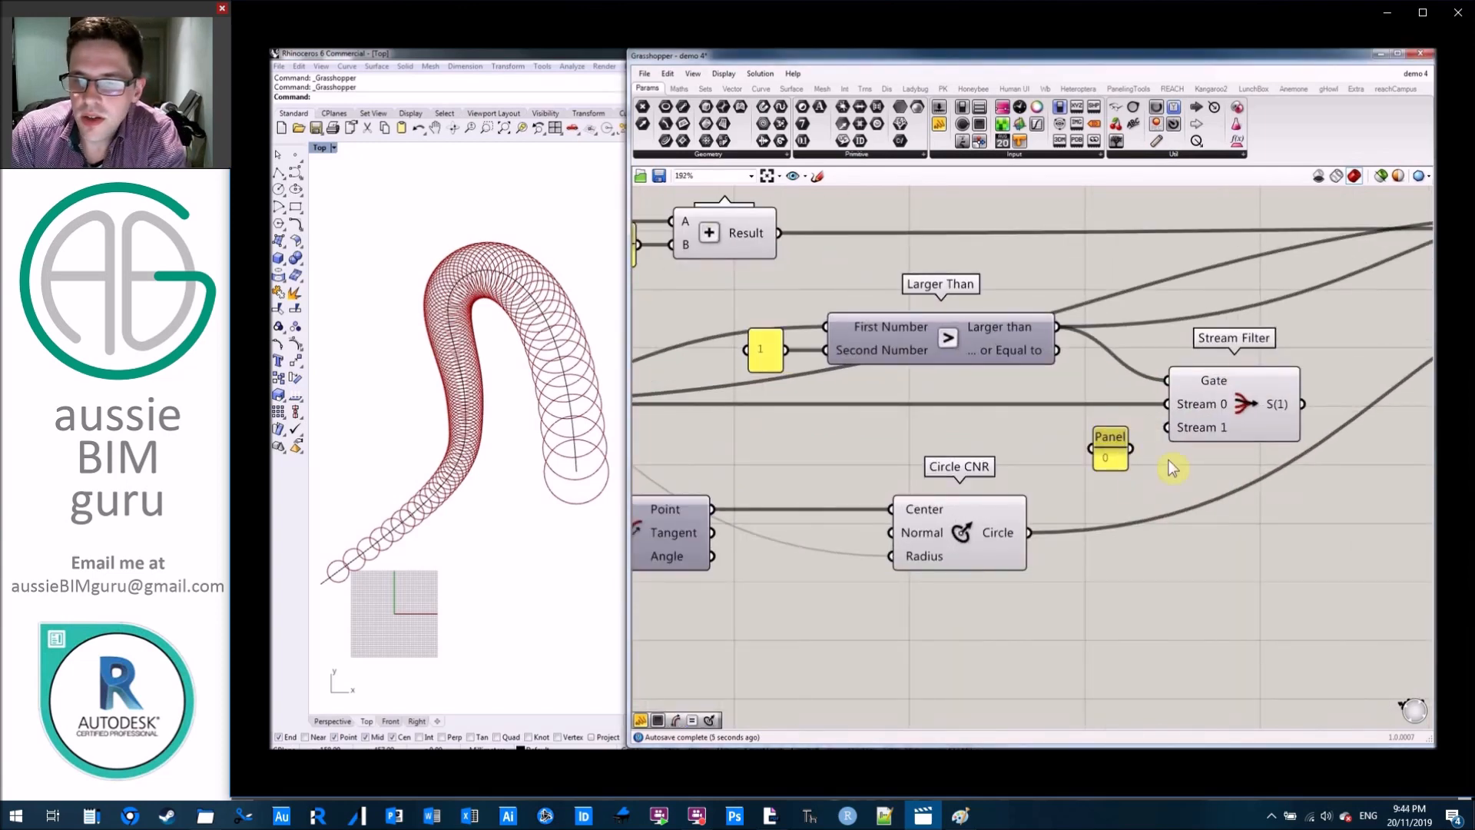
pyautogui.moveTo(1137, 452); pyautogui.dragTo(1167, 428)
# Feed Loop End's Data input from the Stream Filter's output instead, and disconnect Larger Than from Loop End's Exit input.
pyautogui.scroll(-6, 1176, 491)
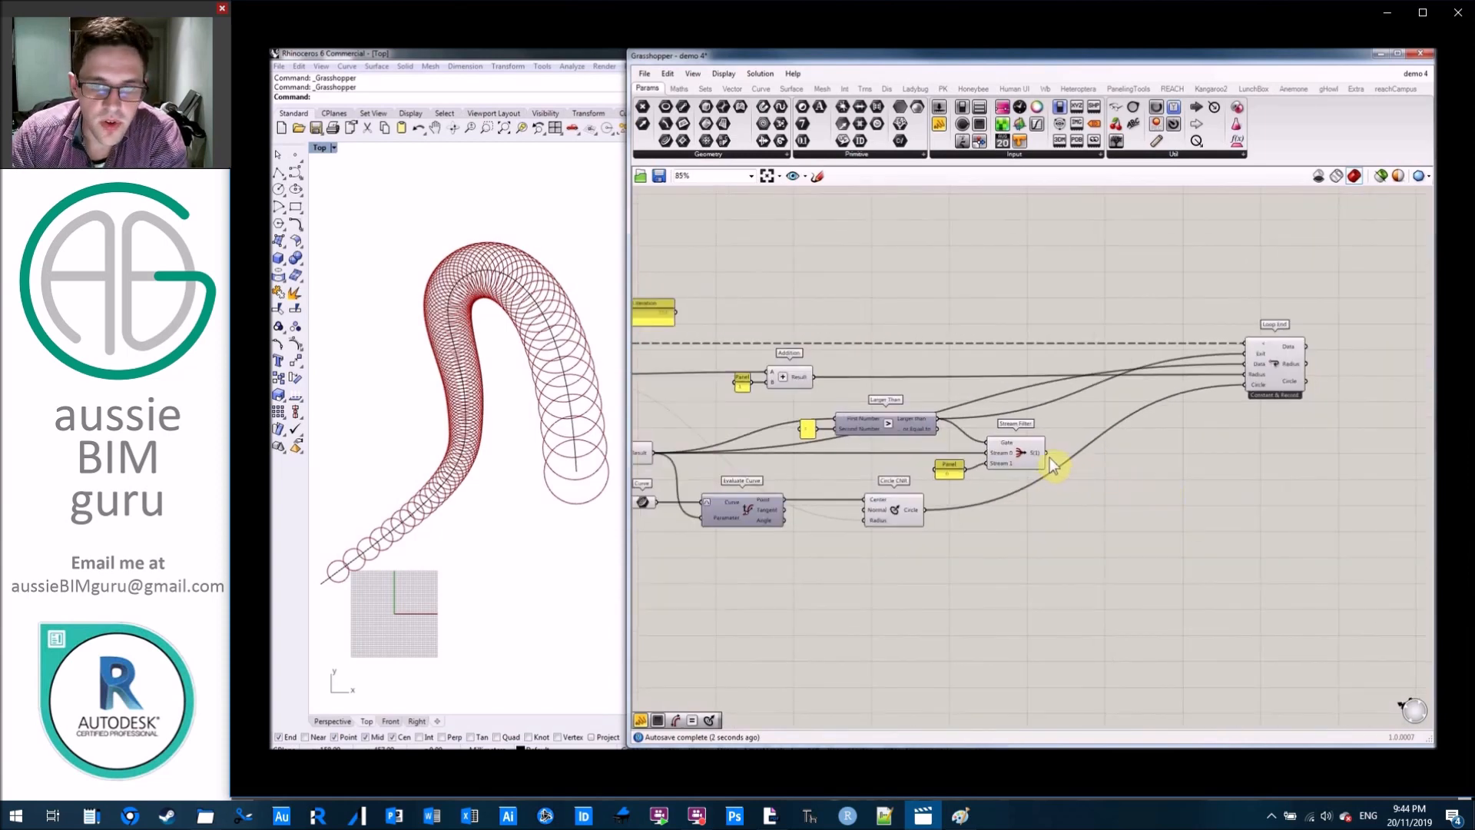
pyautogui.moveTo(1048, 455); pyautogui.dragTo(1135, 407)
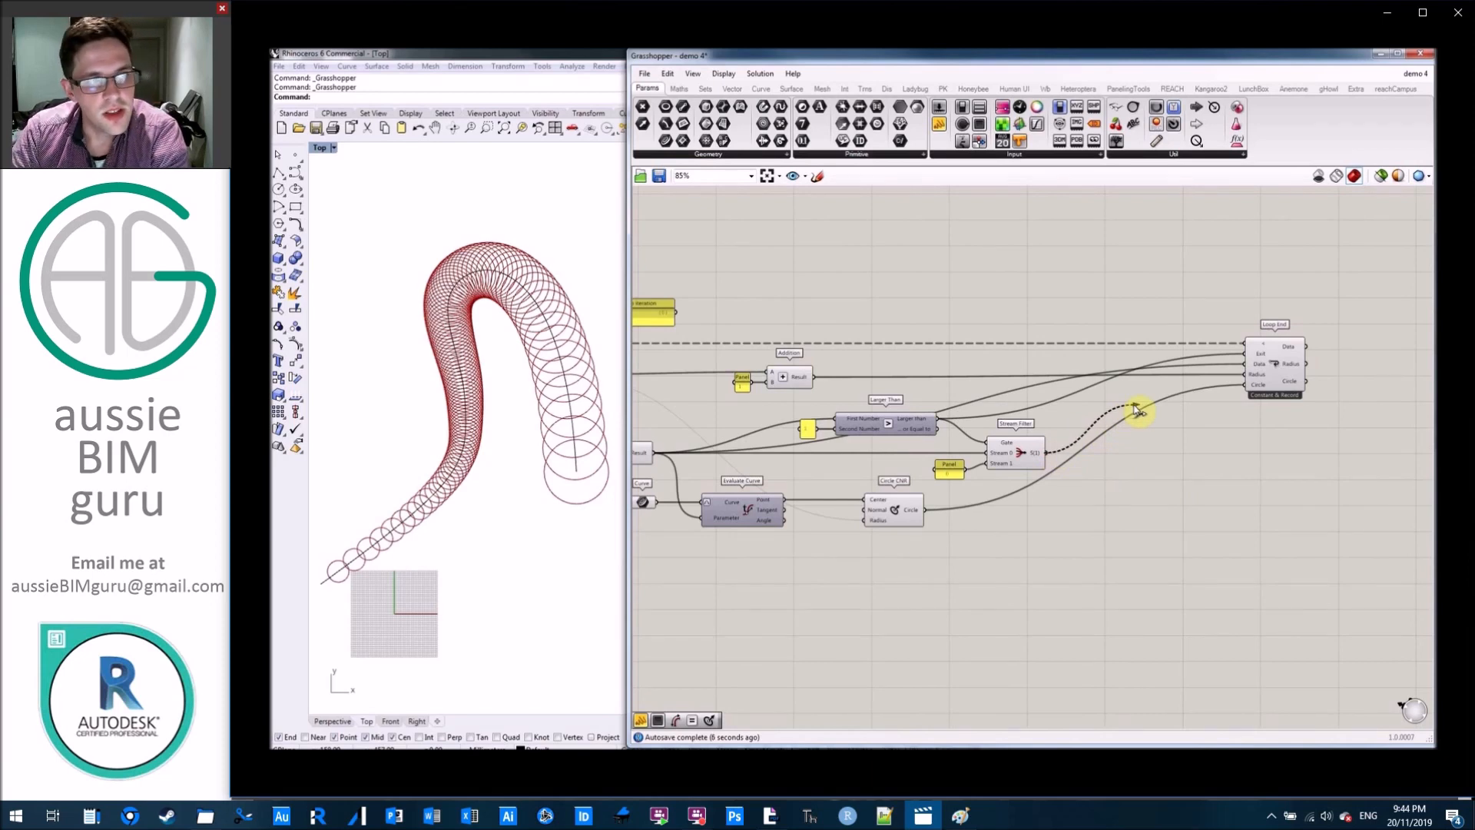
pyautogui.moveTo(1137, 411); pyautogui.dragTo(1251, 366)
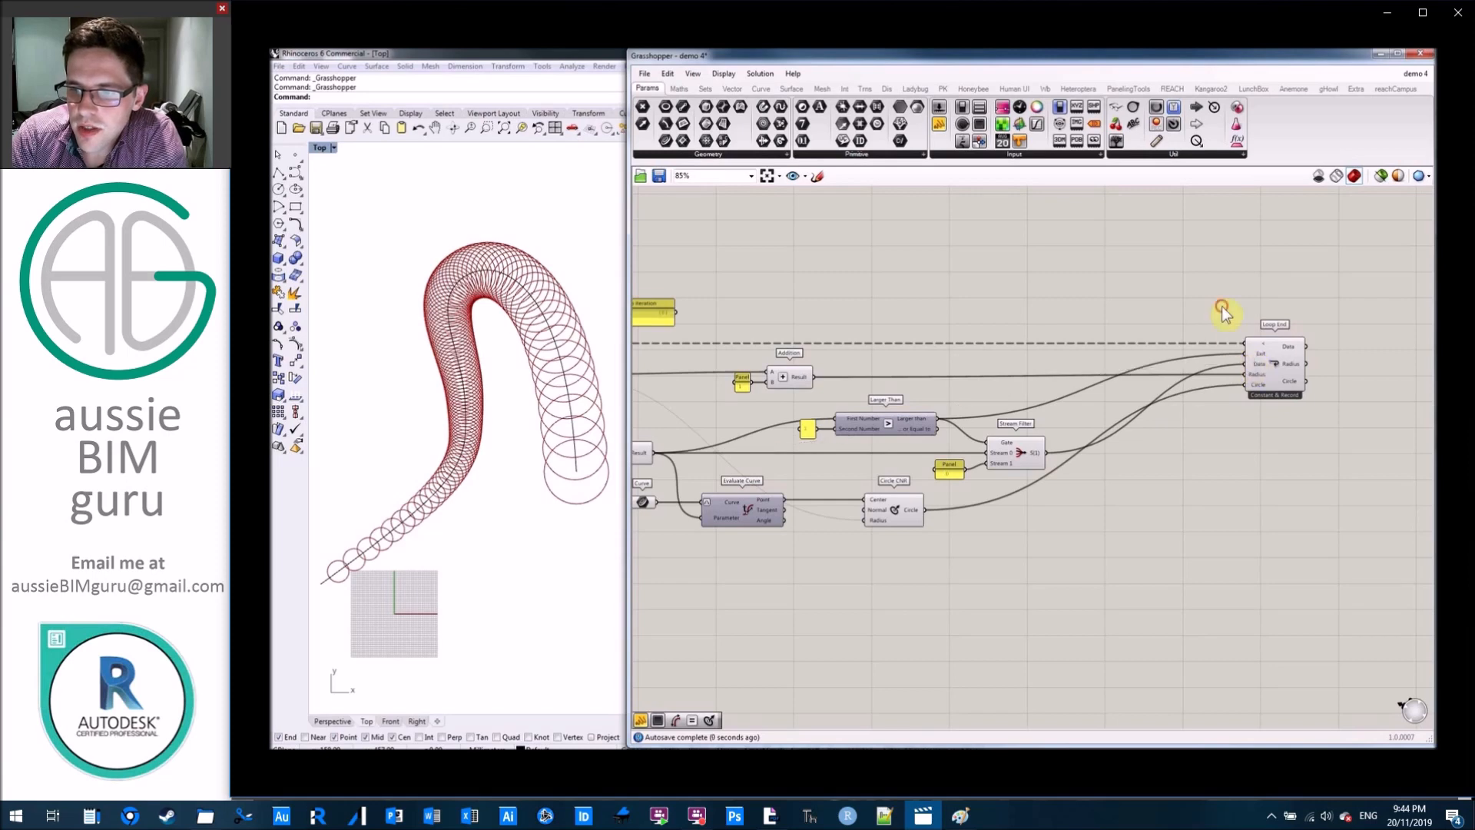
pyautogui.scroll(2, 1264, 361)
pyautogui.moveTo(1235, 352); pyautogui.dragTo(740, 462)
# Restart the loop with the Reset button at Loop Start.
pyautogui.moveTo(840, 415); pyautogui.dragTo(1100, 413, button='right')
pyautogui.scroll(-1, 1007, 404)
pyautogui.moveTo(1004, 399); pyautogui.dragTo(1255, 399, button='right')
pyautogui.moveTo(966, 290); pyautogui.dragTo(1214, 289, button='right')
pyautogui.click(830, 375)
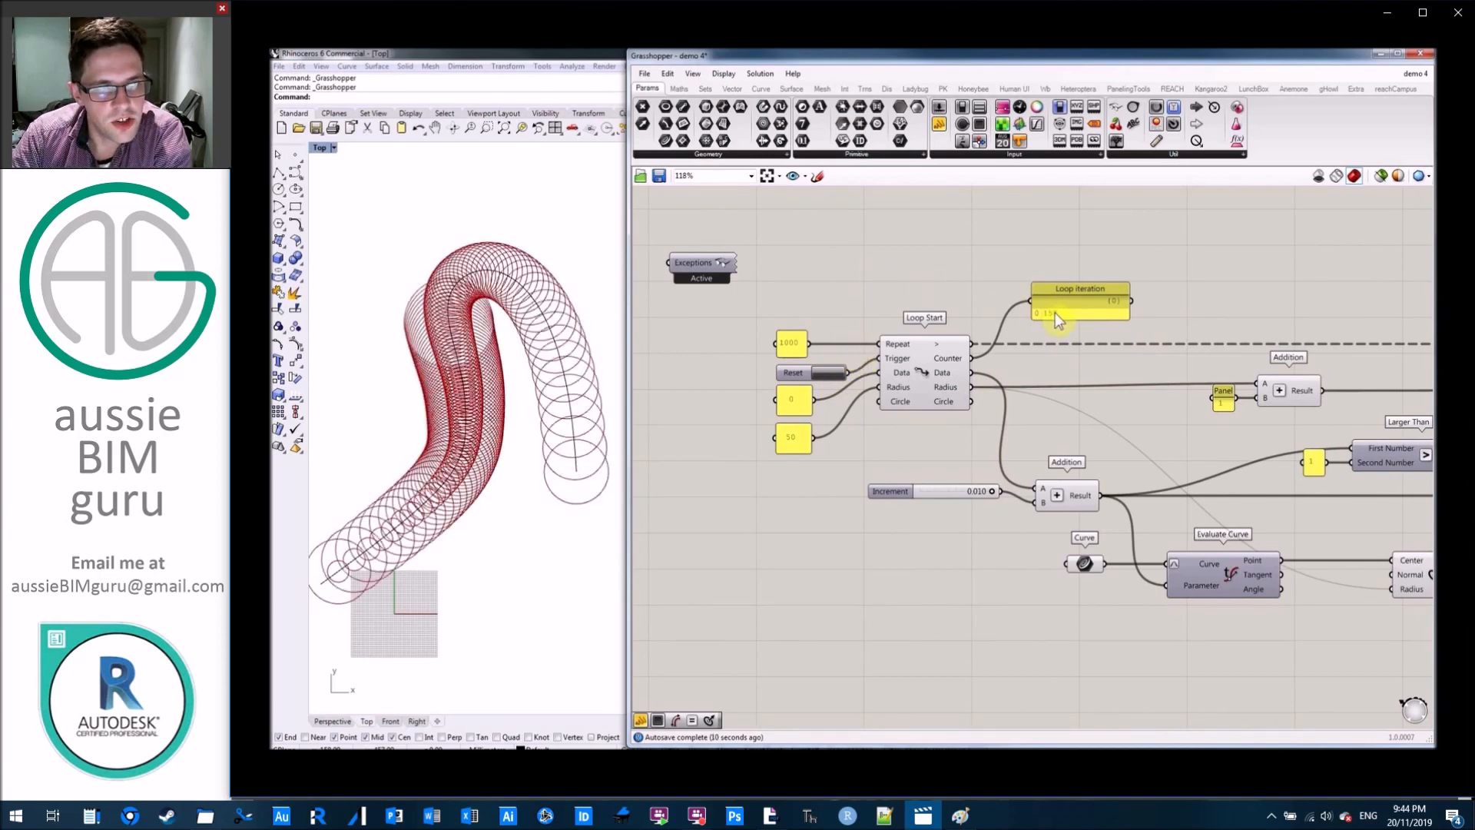
# Place a temporary panel below Loop End and connect the Stream Filter's output to it to watch the looping parameter.
pyautogui.moveTo(1253, 303); pyautogui.dragTo(812, 277, button='right')
pyautogui.moveTo(1193, 319); pyautogui.dragTo(1085, 312, button='right')
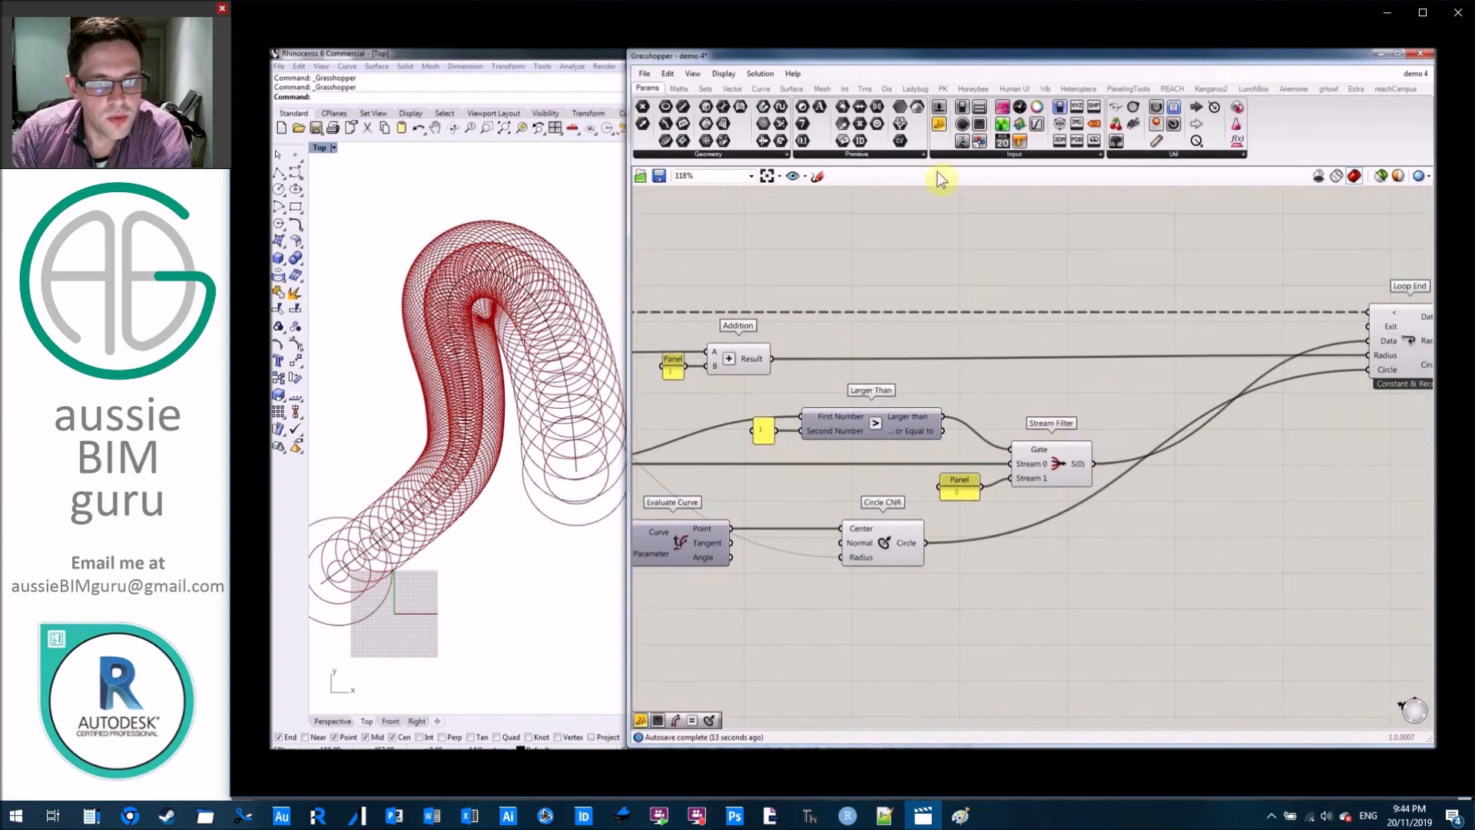
pyautogui.click(939, 124)
pyautogui.click(1238, 543)
pyautogui.moveTo(1099, 473); pyautogui.dragTo(1183, 544)
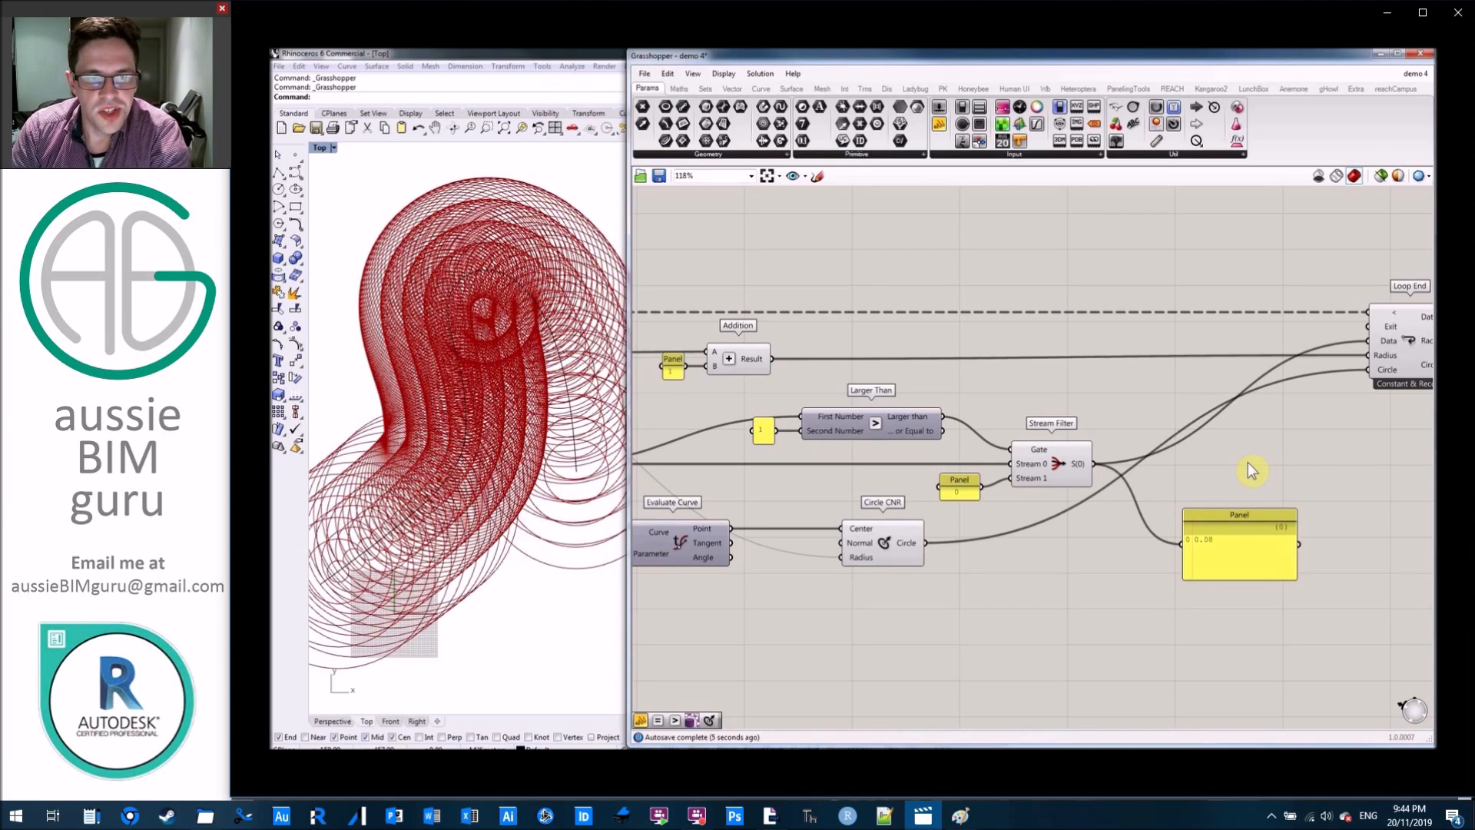
pyautogui.click(1264, 543)
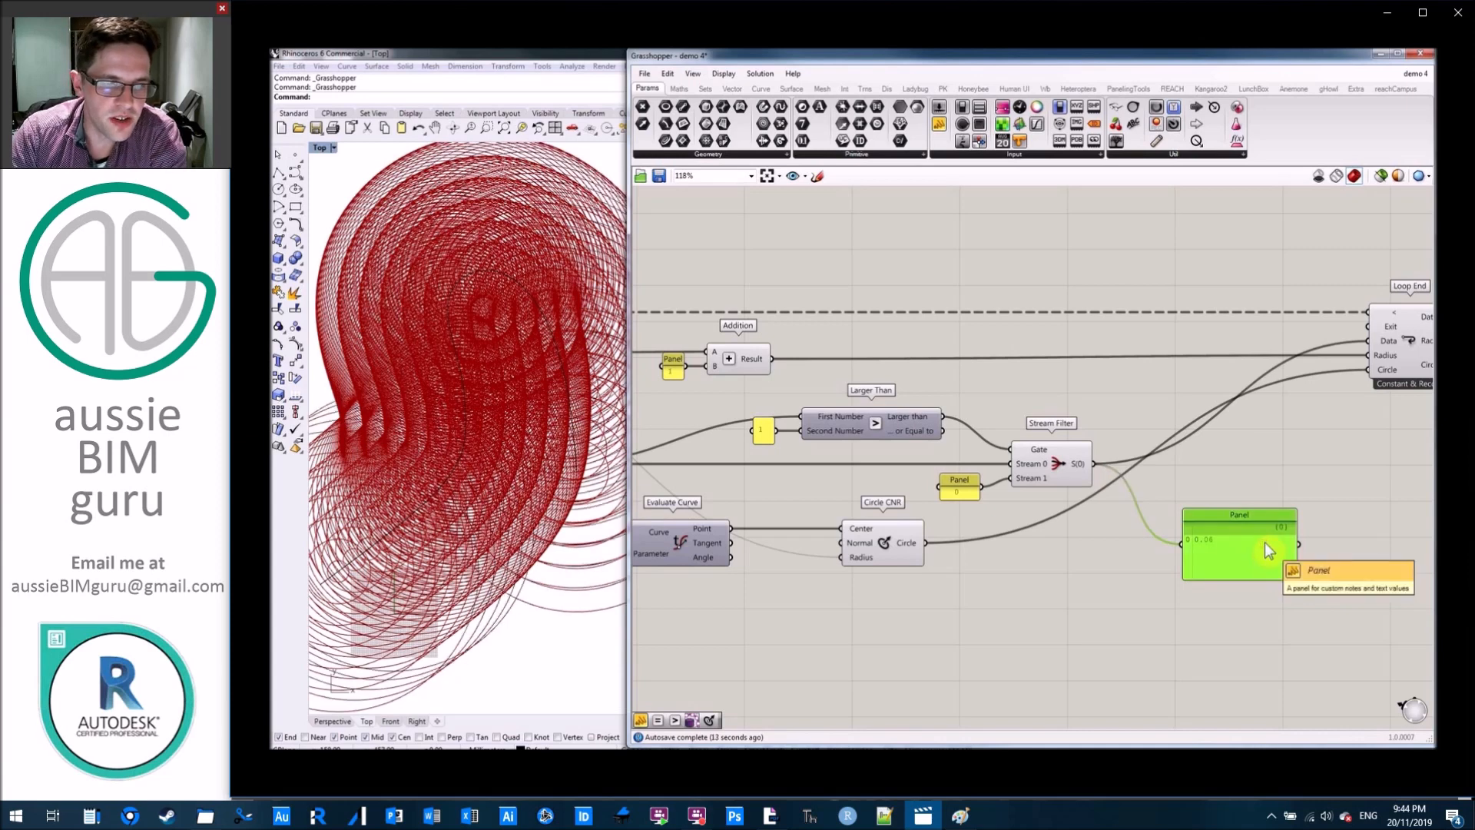
# Set the panel feeding Loop Start's Repeat input to 500.
pyautogui.scroll(-2, 1268, 538)
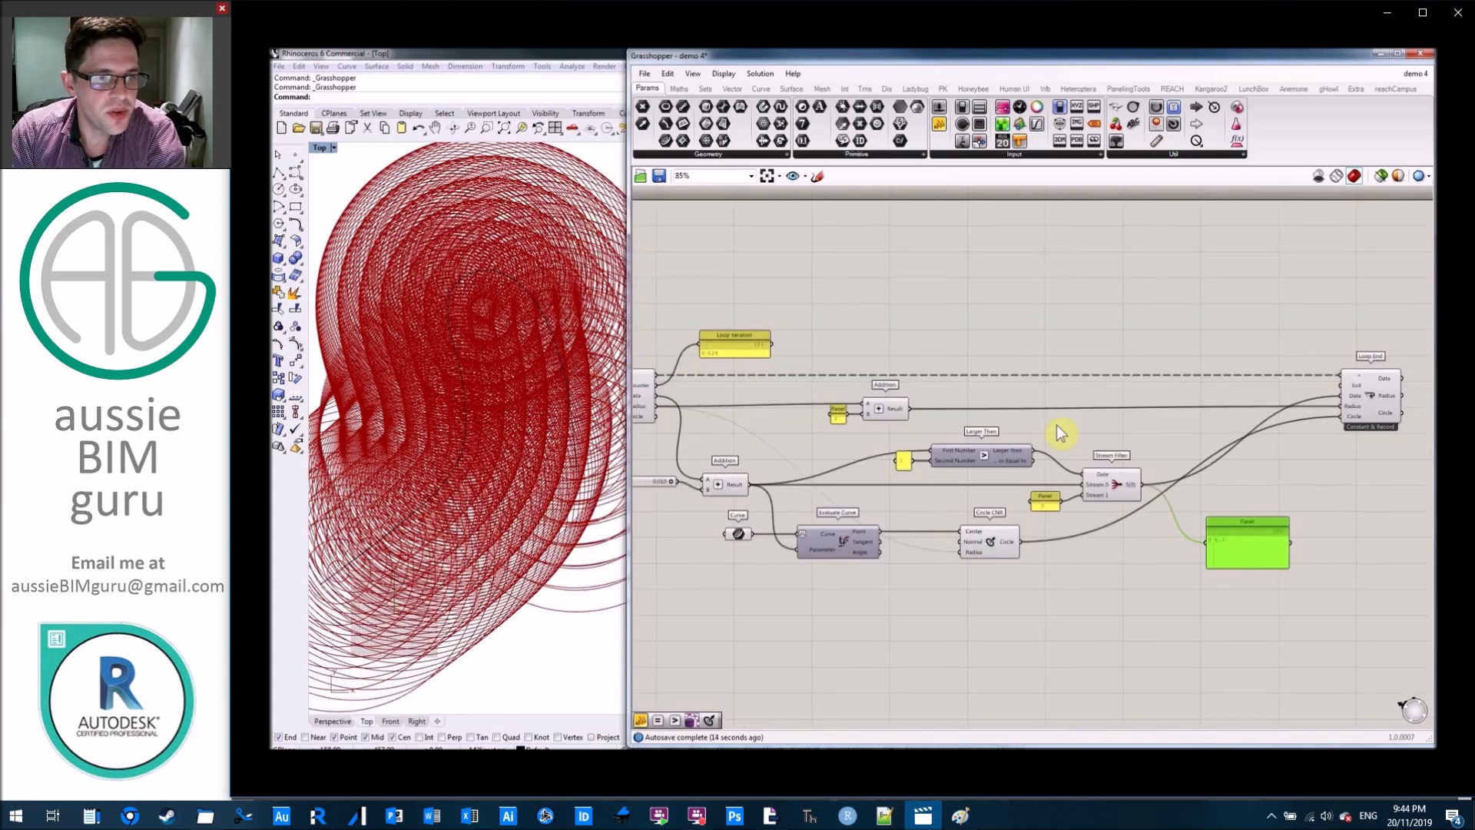
pyautogui.moveTo(685, 301); pyautogui.dragTo(871, 288, button='right')
pyautogui.scroll(4, 760, 310)
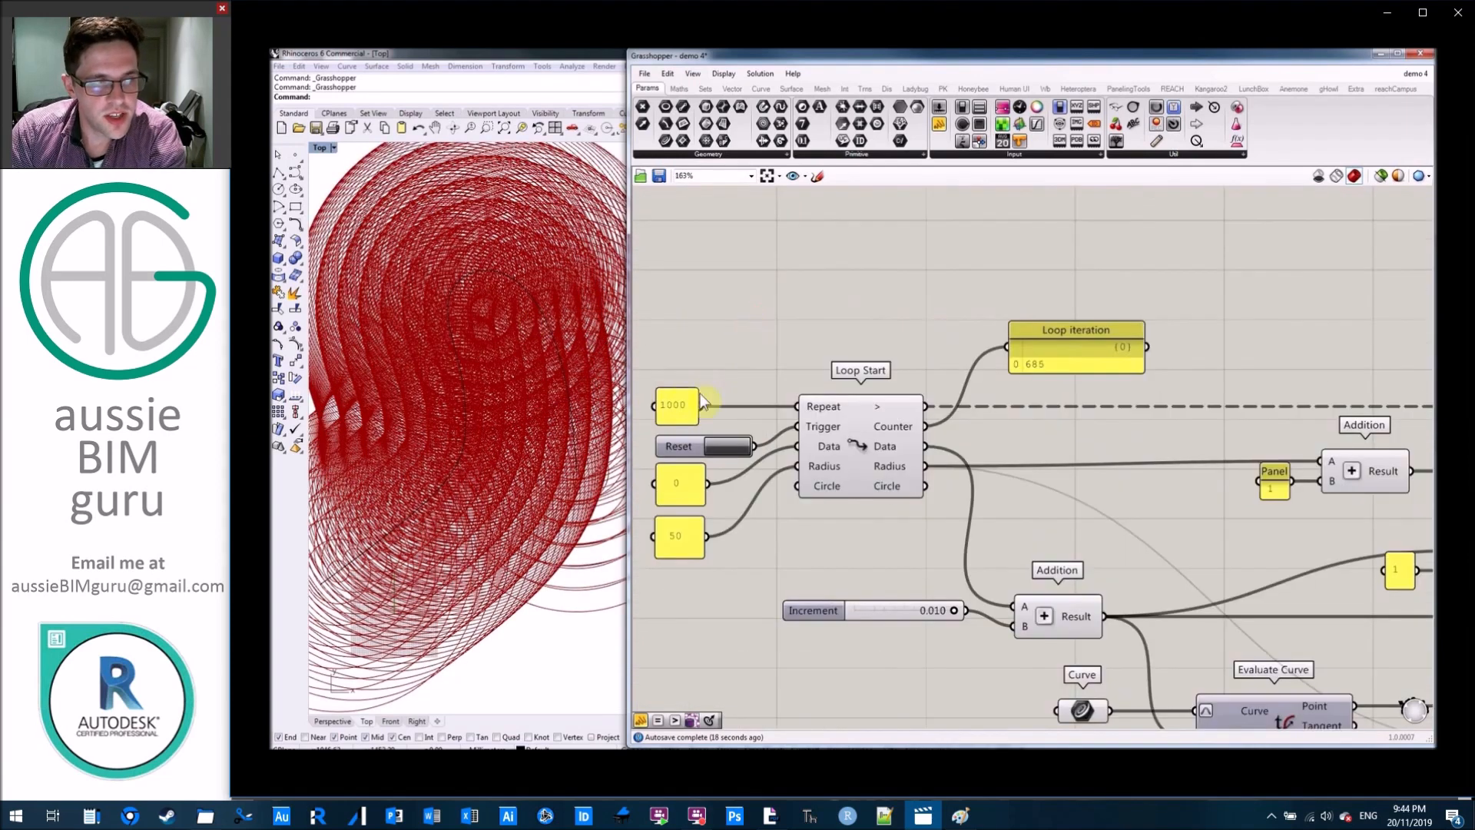
pyautogui.doubleClick(677, 407)
pyautogui.write('500')
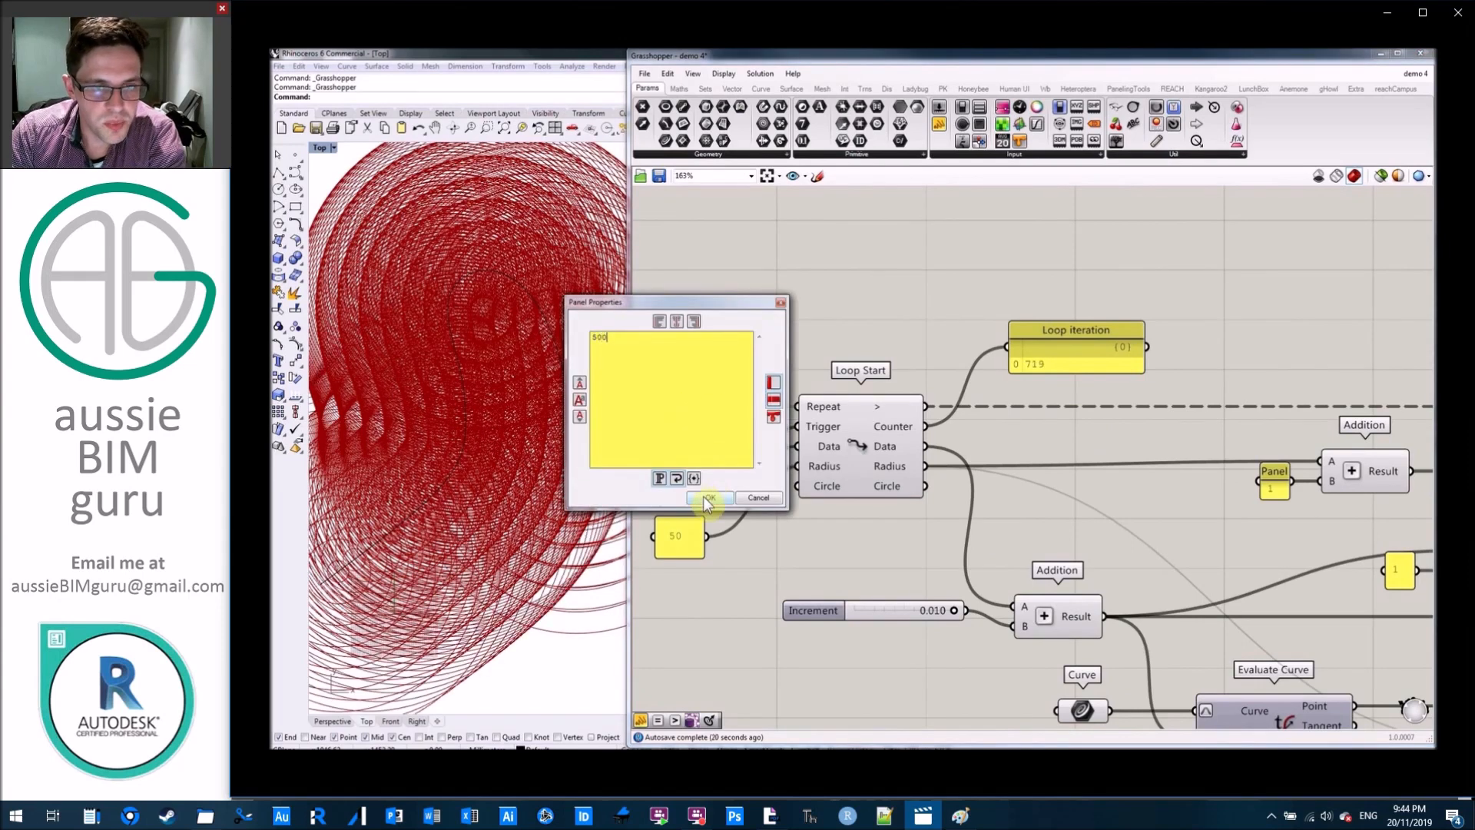
pyautogui.press('Return')
# Set the repeat count panel at Loop Start to 800.
pyautogui.moveTo(797, 330); pyautogui.dragTo(968, 316, button='right')
pyautogui.doubleClick(849, 408)
pyautogui.write('8')
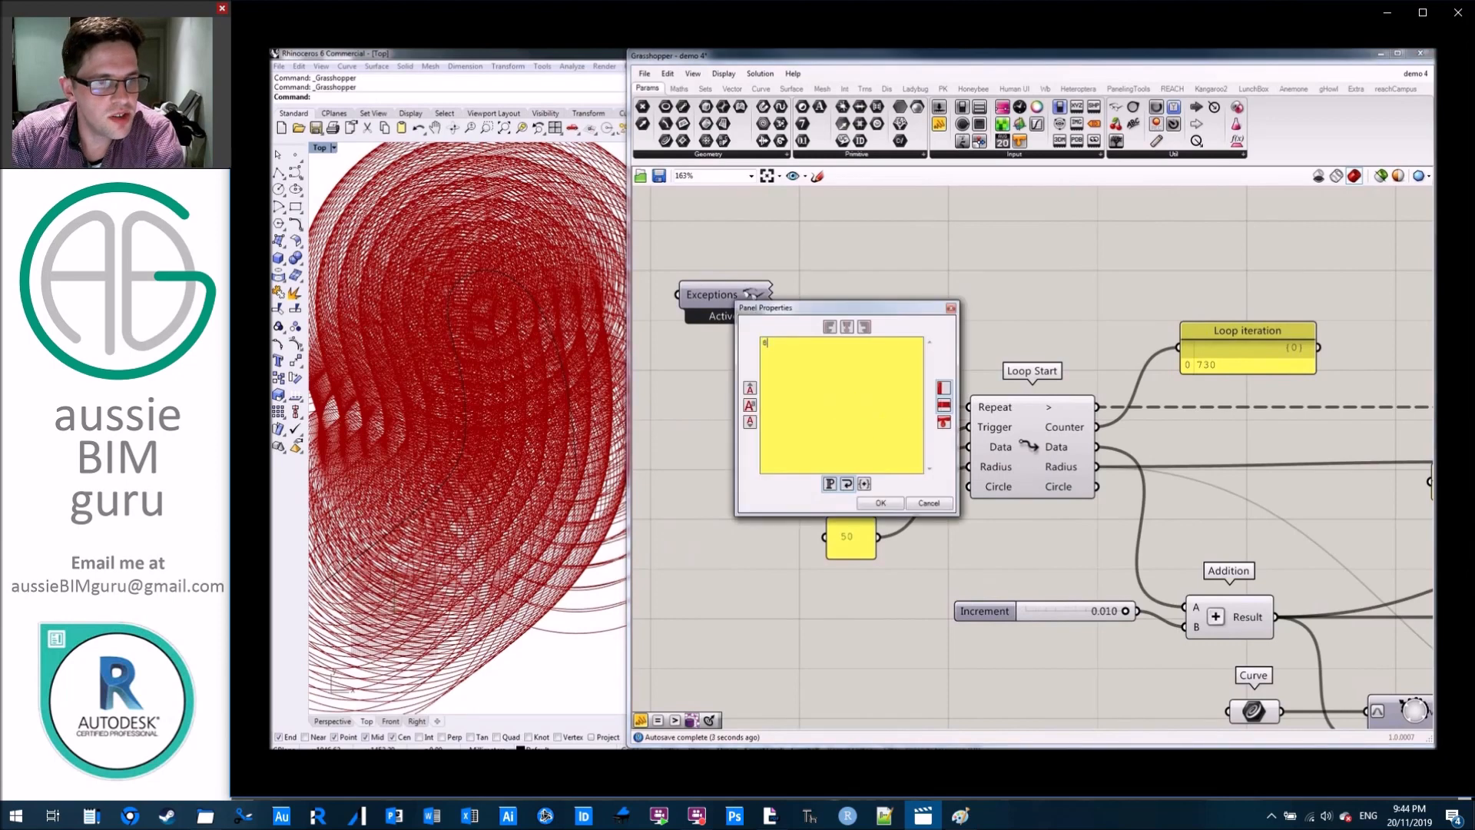
pyautogui.click(880, 504)
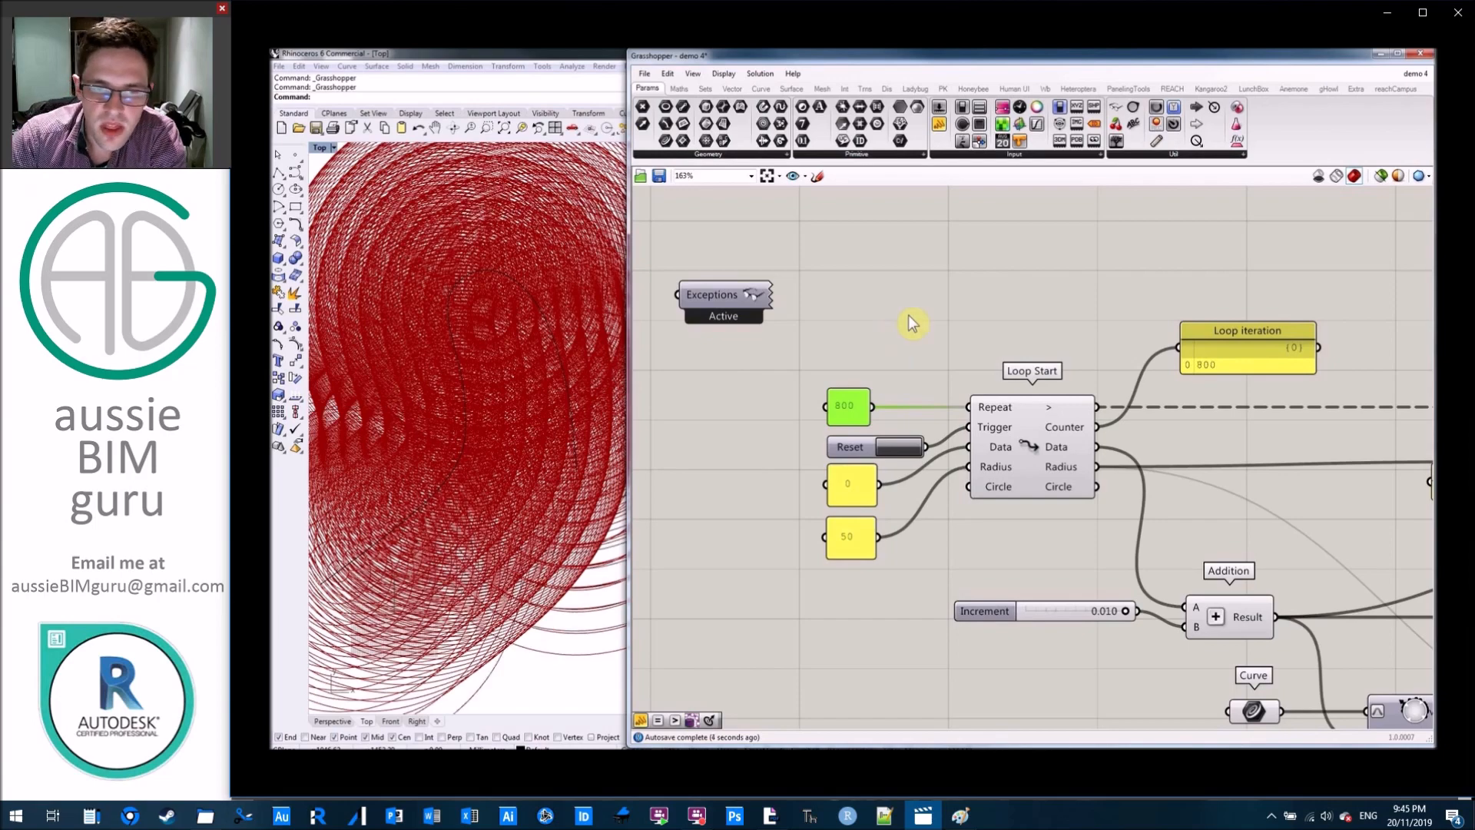
# Inspect the recorded circles in Rhino's Top viewport, and delete the temporary panel on the Stream Filter's output.
pyautogui.scroll(-8, 515, 371)
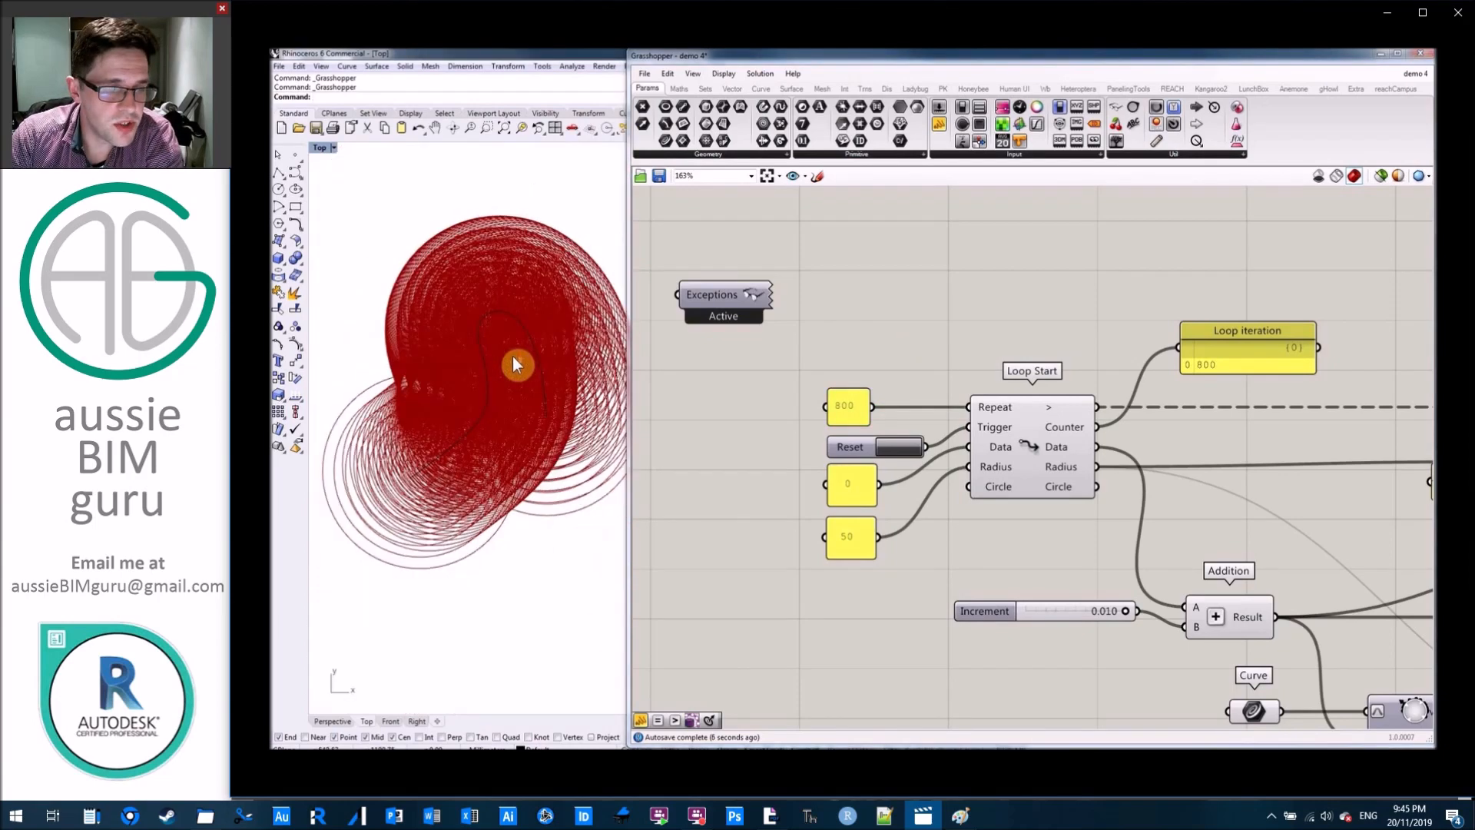
pyautogui.scroll(-2, 986, 313)
pyautogui.moveTo(998, 307); pyautogui.dragTo(736, 271, button='right')
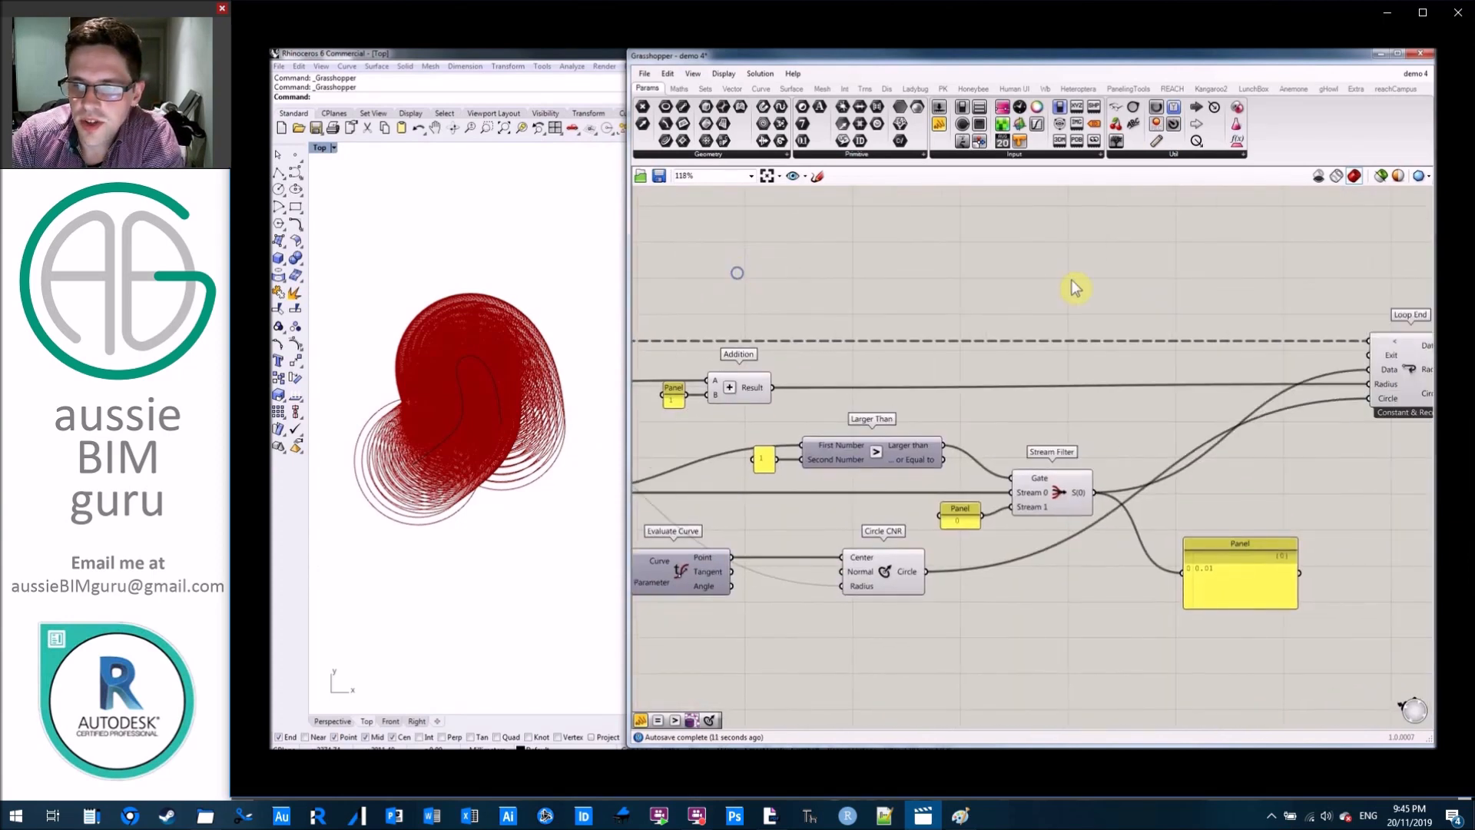
pyautogui.moveTo(1076, 290); pyautogui.dragTo(880, 285, button='right')
pyautogui.scroll(3, 854, 489)
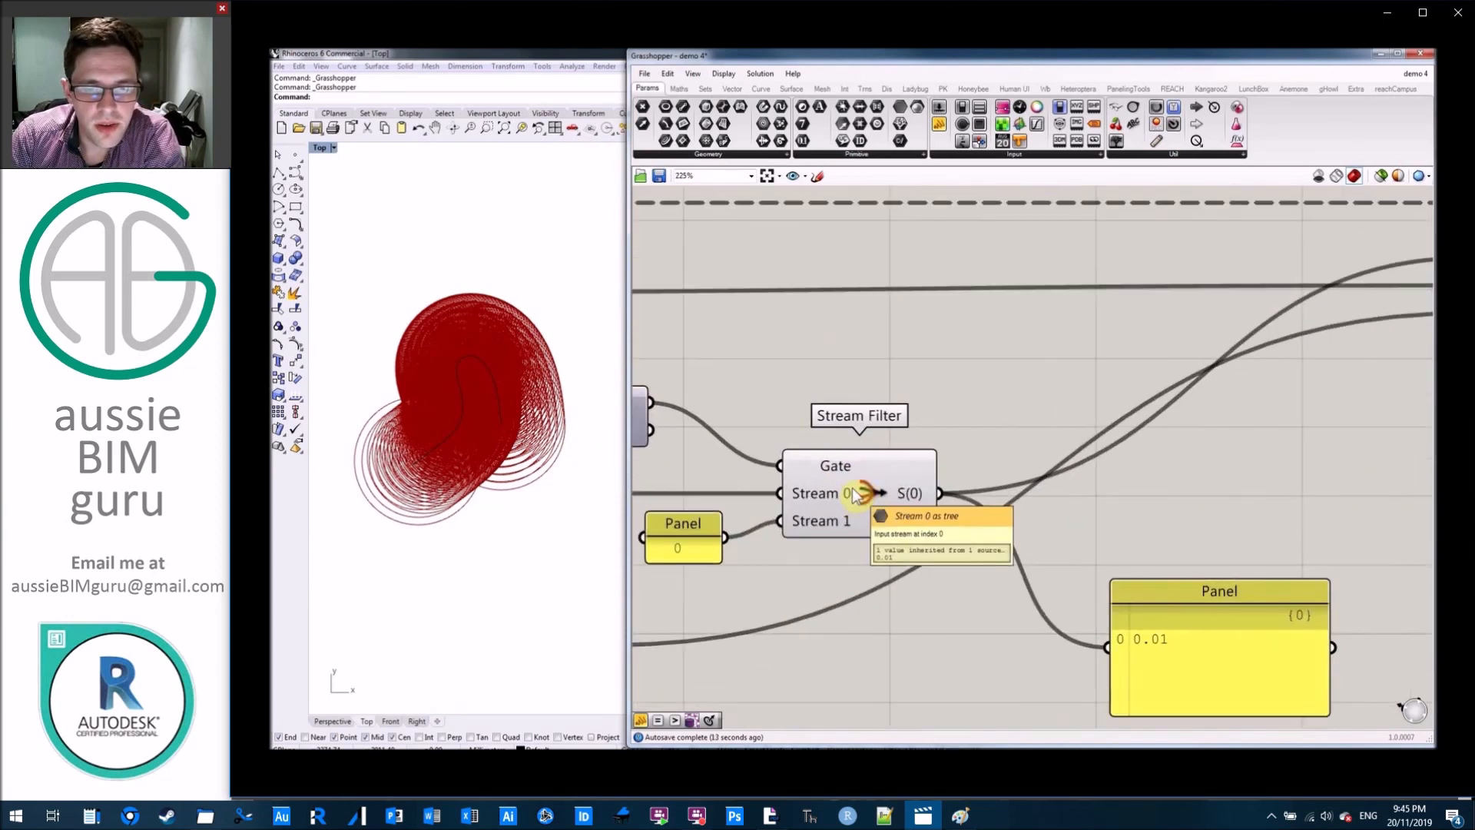
pyautogui.moveTo(1272, 533); pyautogui.dragTo(1187, 615)
pyautogui.press('Delete')
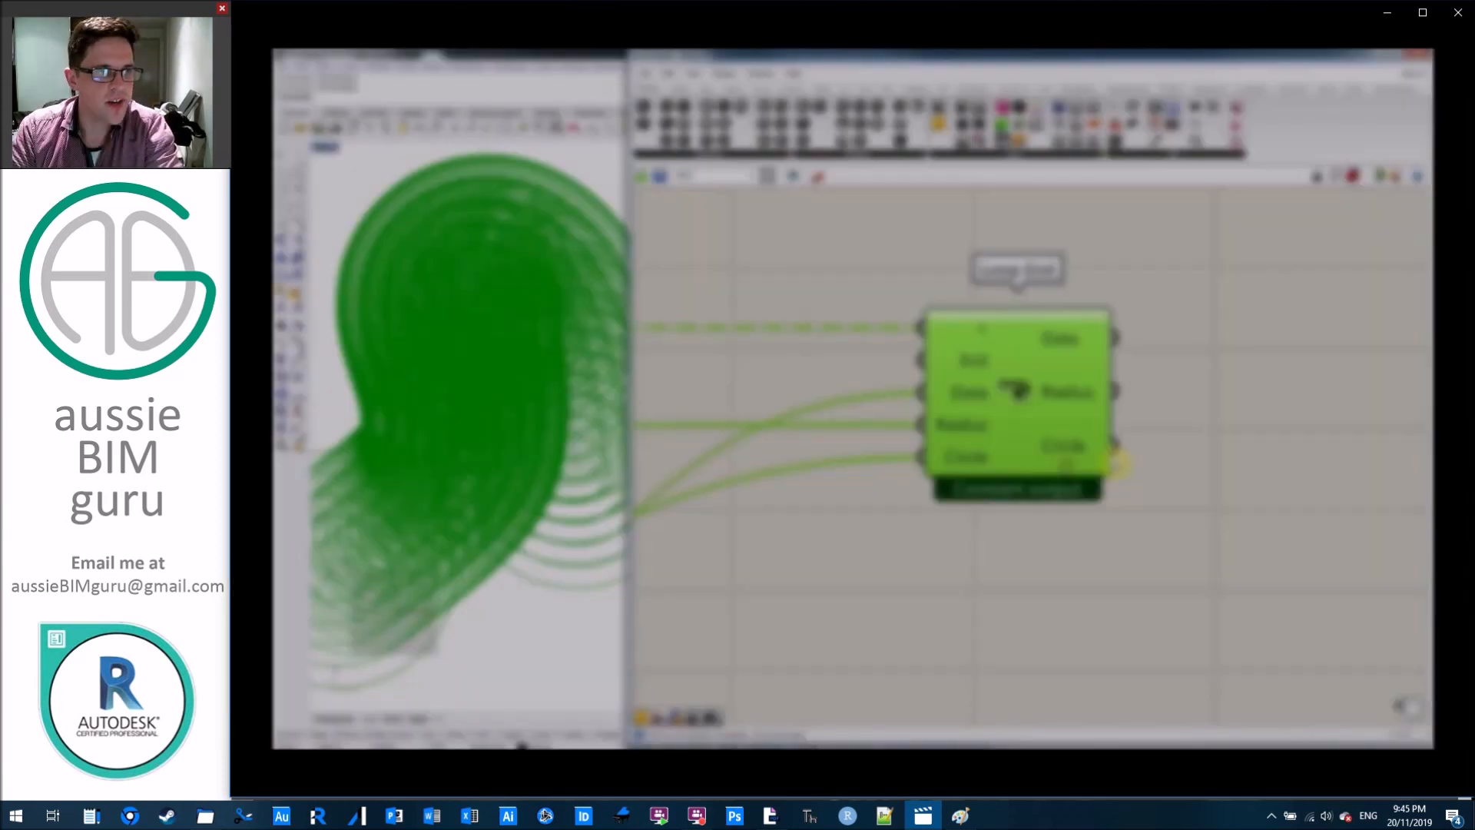
# Restart the loop in the demo 5 definition.
pyautogui.scroll(-5, 1325, 395)
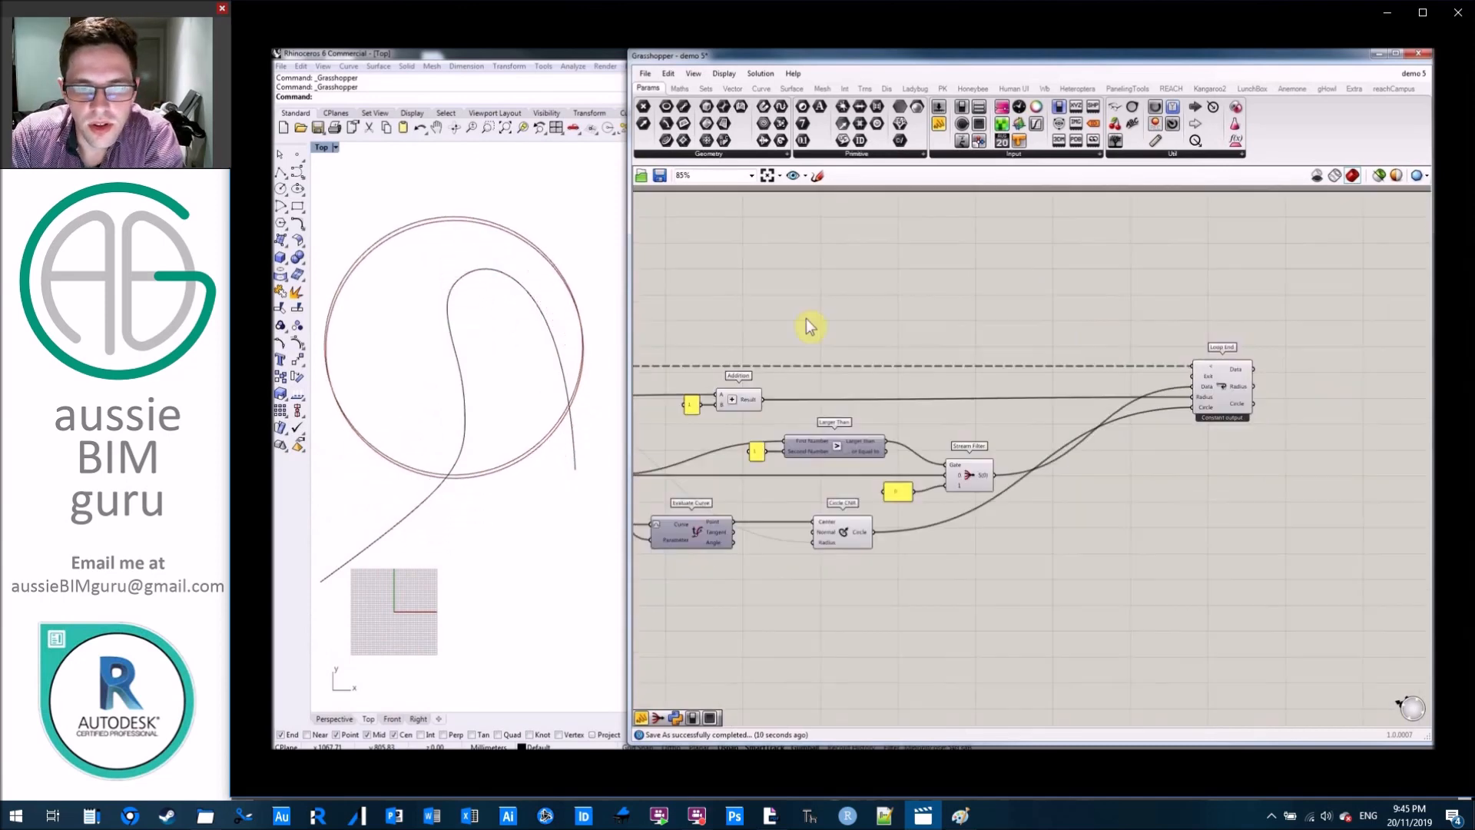
pyautogui.moveTo(809, 323); pyautogui.dragTo(1177, 320, button='right')
pyautogui.click(806, 364)
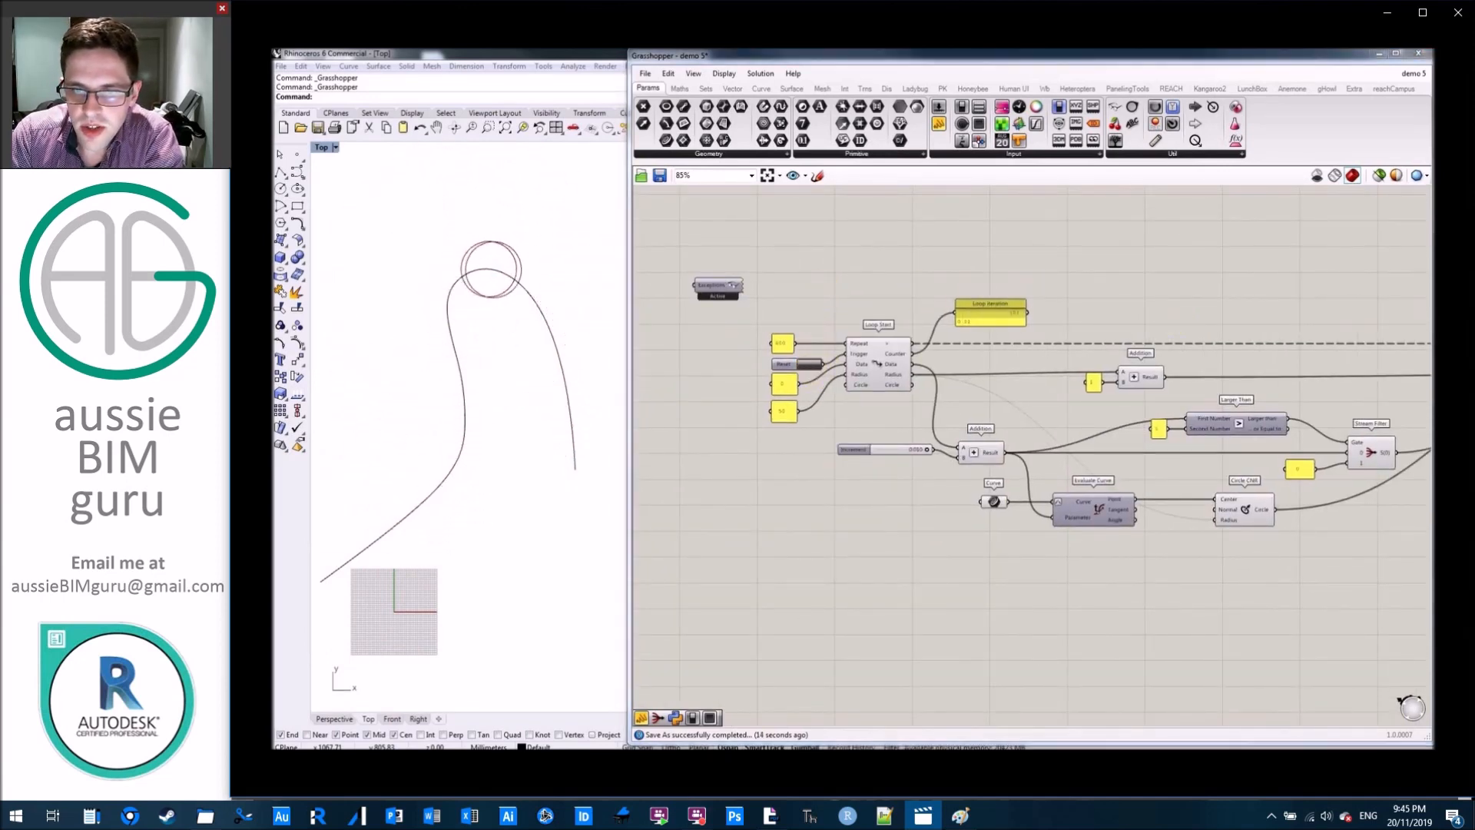
# Add a False Start Toggle below the Increment slider and rename it "Pause?".
pyautogui.scroll(5, 972, 517)
pyautogui.moveTo(908, 571); pyautogui.dragTo(930, 550, button='right')
pyautogui.click(1060, 108)
pyautogui.click(839, 527)
pyautogui.rightClick(832, 534)
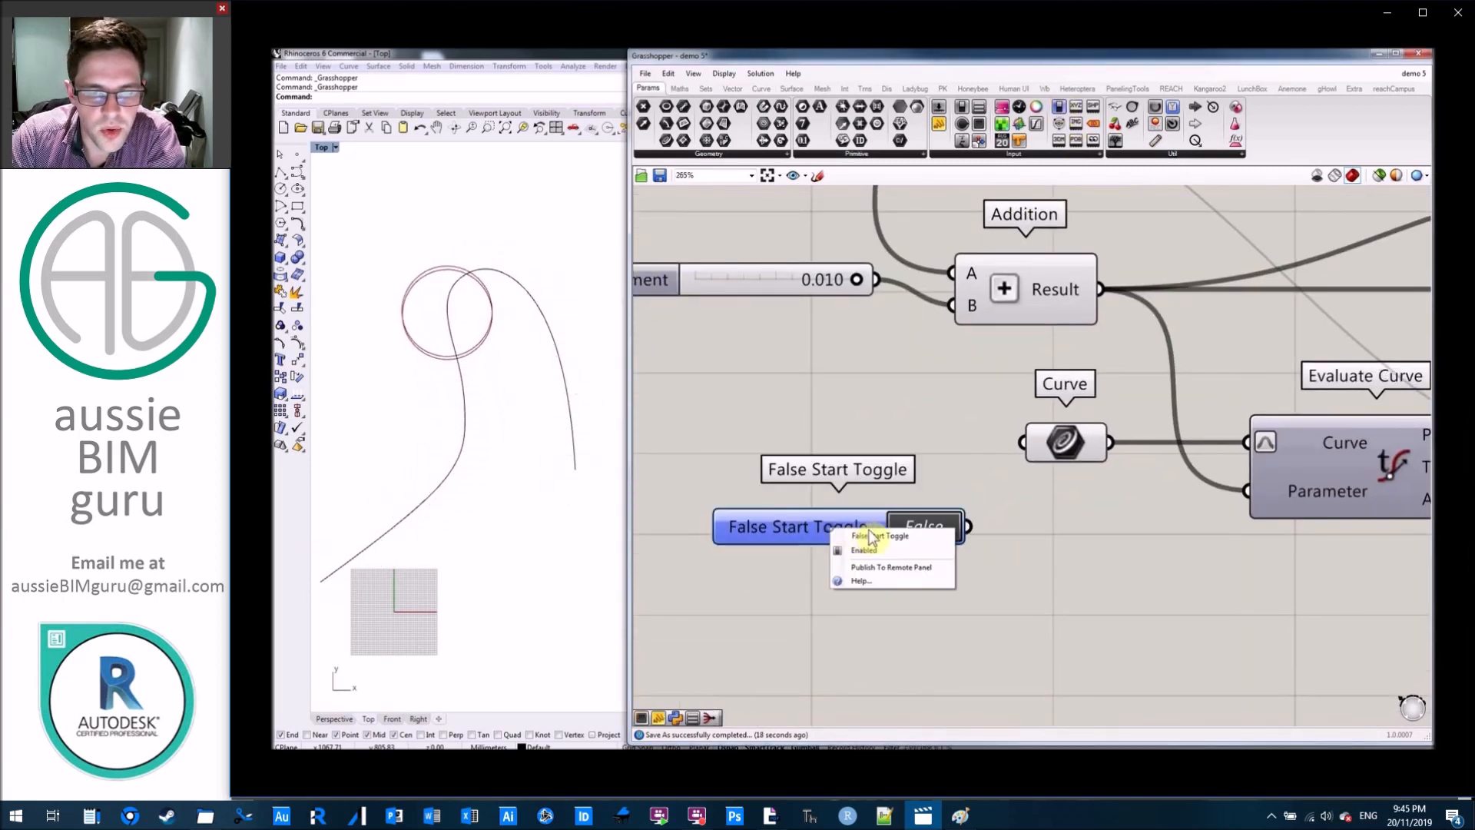
pyautogui.write('P')
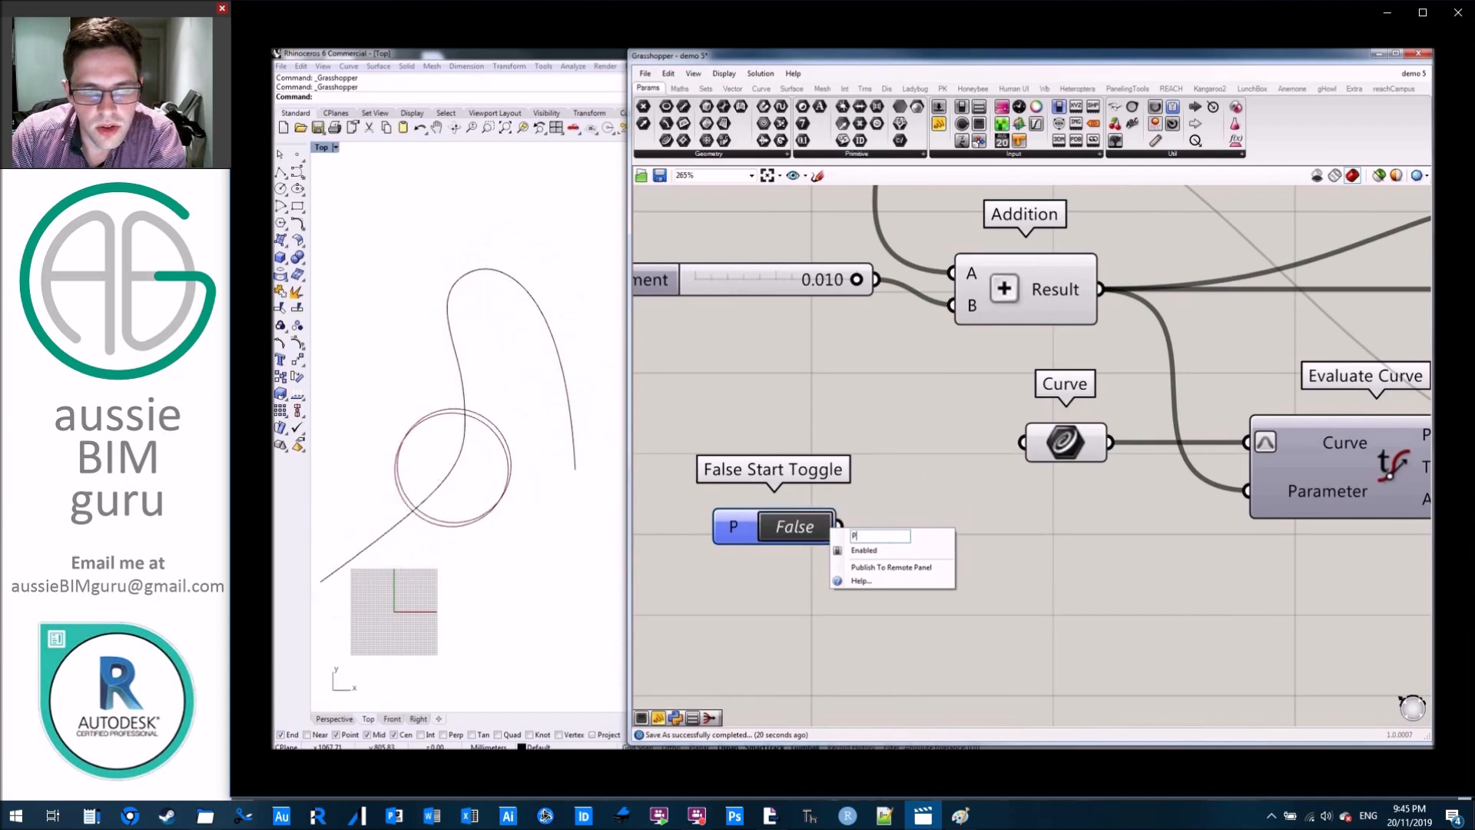
pyautogui.write('ause?')
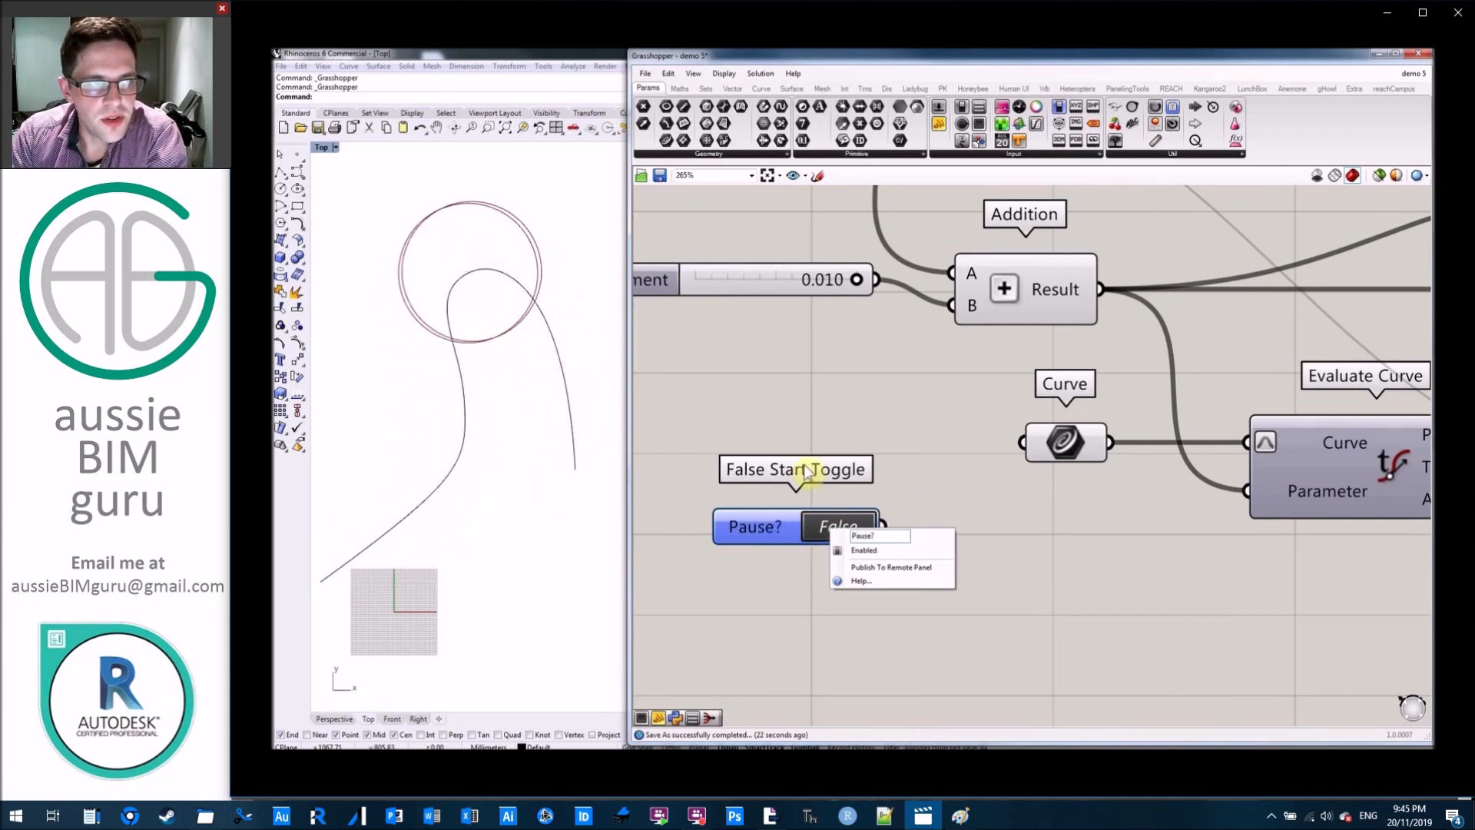
pyautogui.click(915, 408)
pyautogui.moveTo(965, 497); pyautogui.dragTo(1009, 448, button='right')
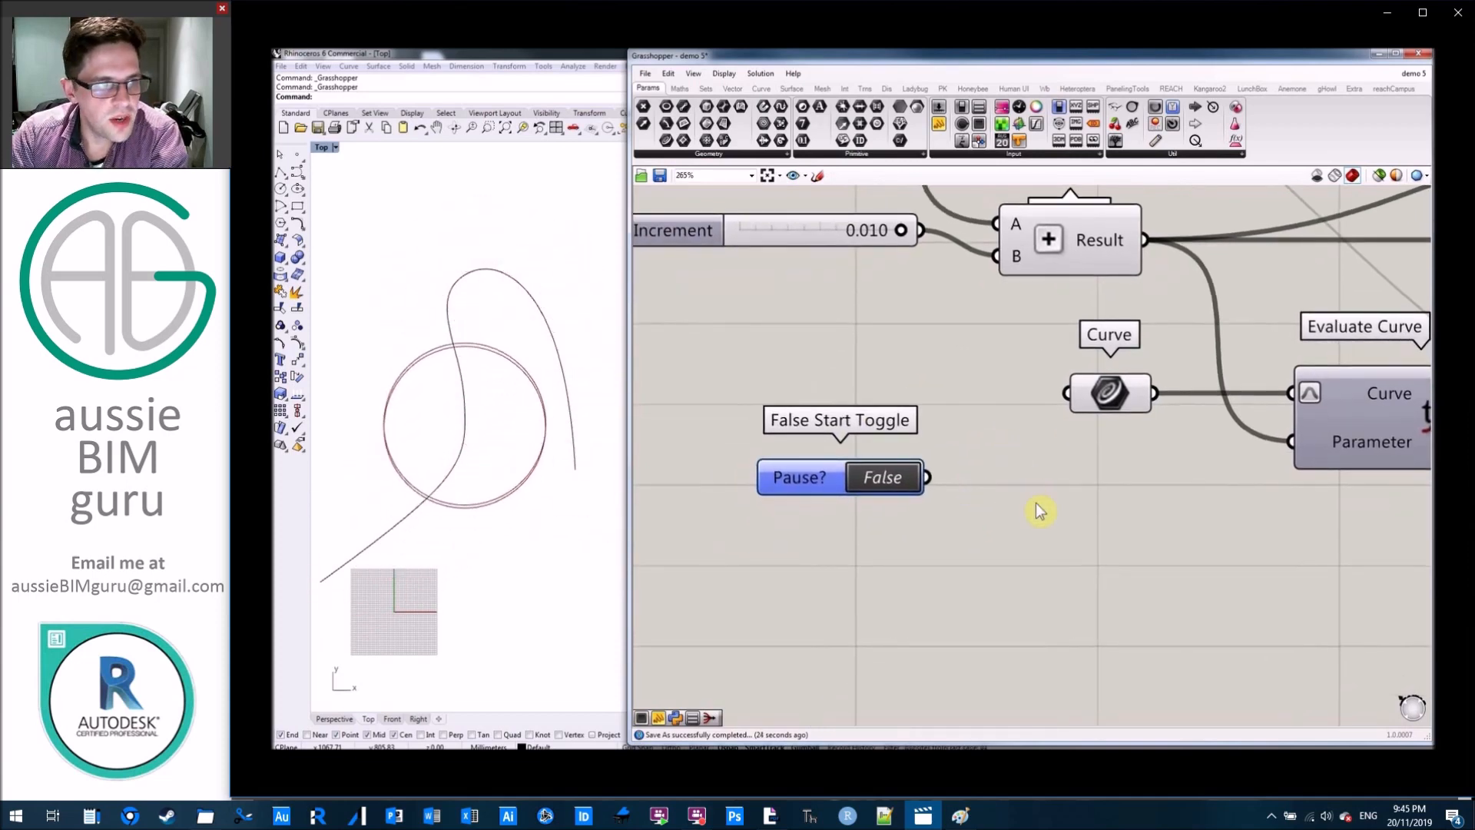
# Add a Stream Filter beside the Pause? toggle and wire the toggle into its Gate input.
pyautogui.doubleClick(1033, 501)
pyautogui.write('Show')
pyautogui.write(' fi')
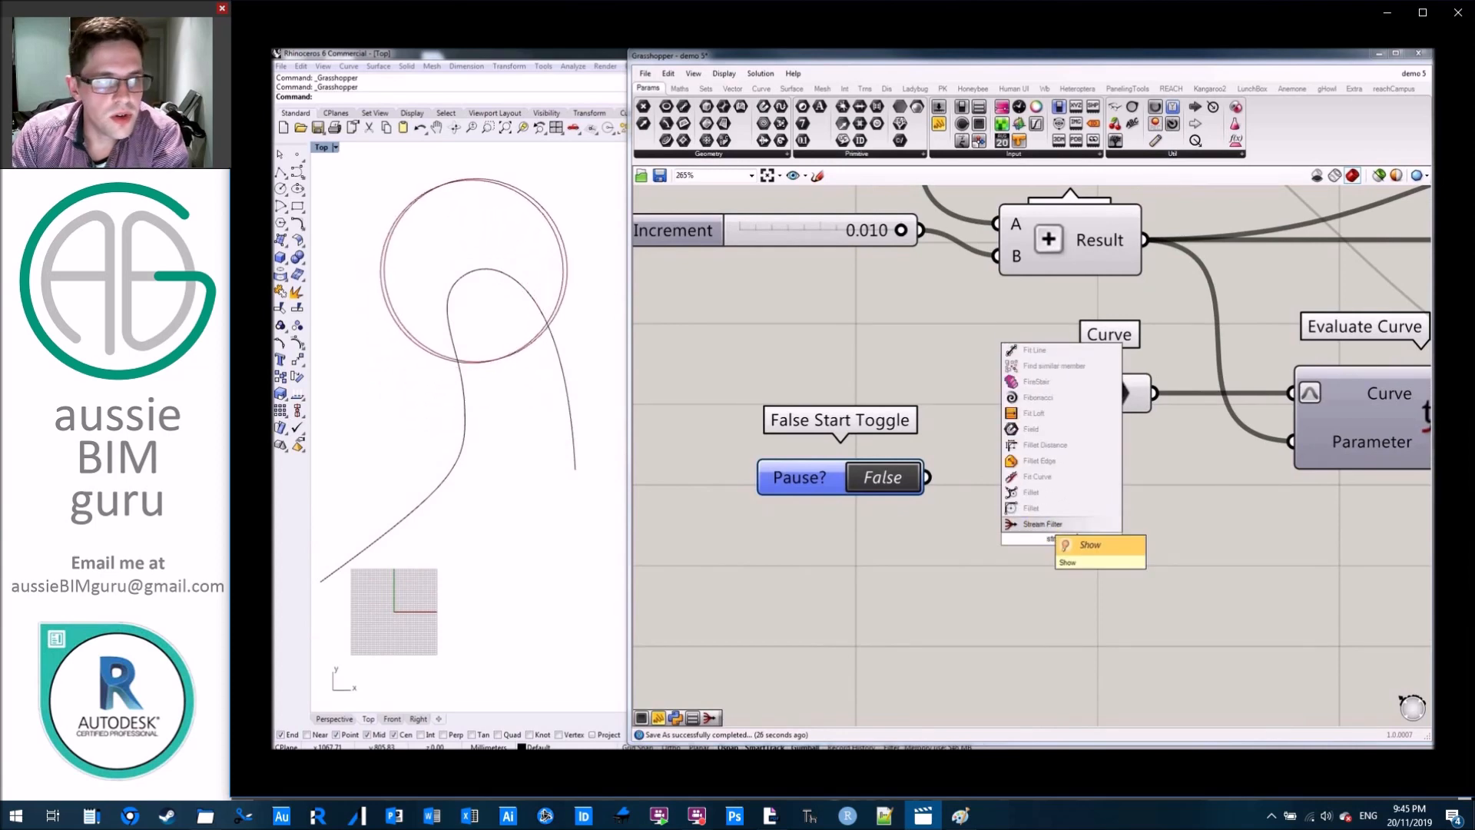
pyautogui.click(1082, 530)
pyautogui.keyDown('ctrl'); pyautogui.keyDown('alt'); pyautogui.click(1084, 538); pyautogui.keyUp('alt'); pyautogui.keyUp('ctrl')
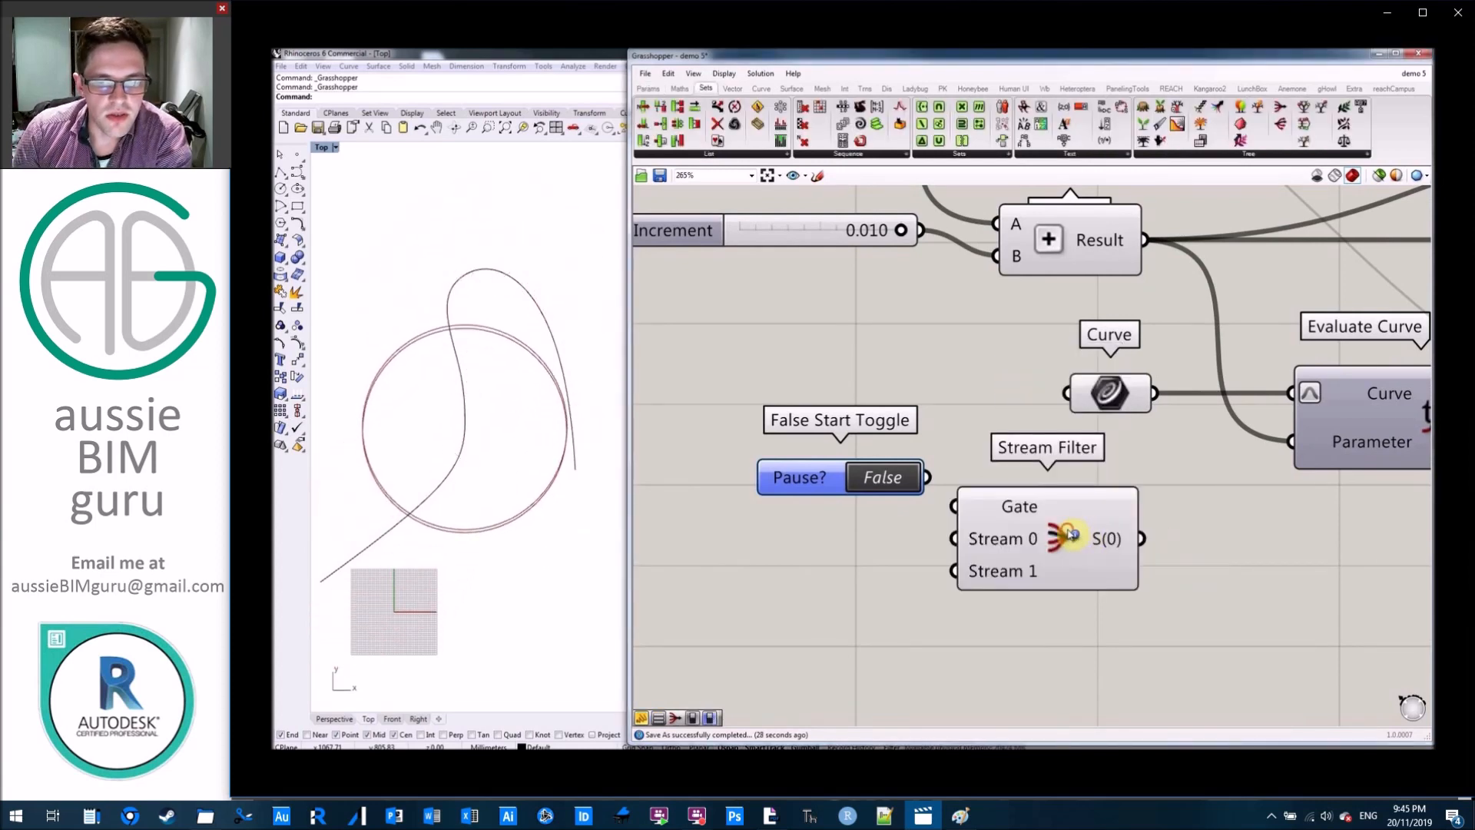
pyautogui.moveTo(928, 478); pyautogui.dragTo(967, 511)
pyautogui.moveTo(822, 474); pyautogui.dragTo(758, 498)
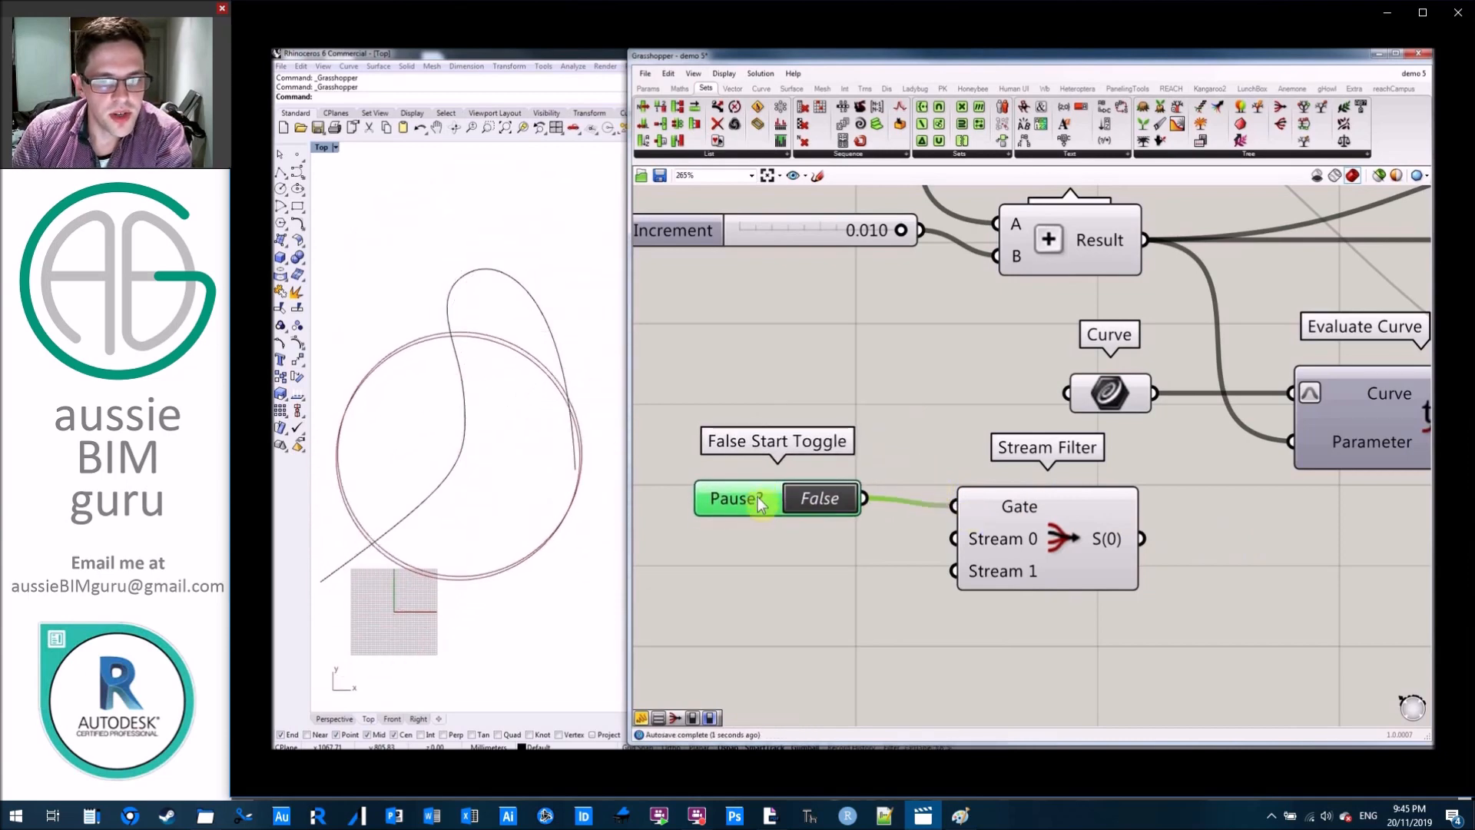
pyautogui.click(919, 431)
# Route the Curve parameter through the new Stream Filter's Stream 0 input to Evaluate Curve's Curve input, placing the parameter below the toggle.
pyautogui.moveTo(1152, 391); pyautogui.dragTo(946, 538)
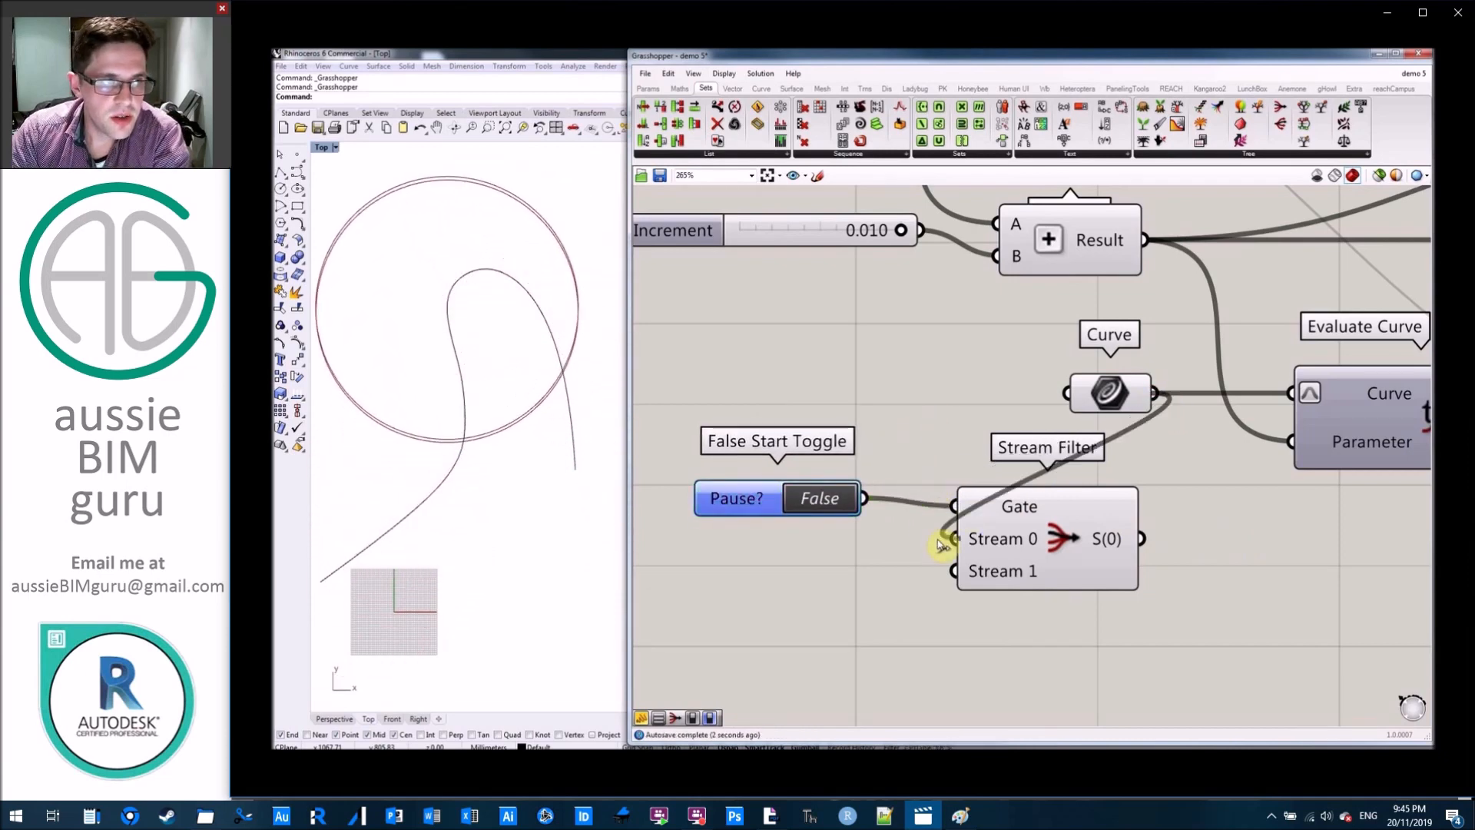
pyautogui.moveTo(1113, 389); pyautogui.dragTo(809, 547)
pyautogui.moveTo(1138, 541); pyautogui.dragTo(1294, 394)
pyautogui.click(1065, 370)
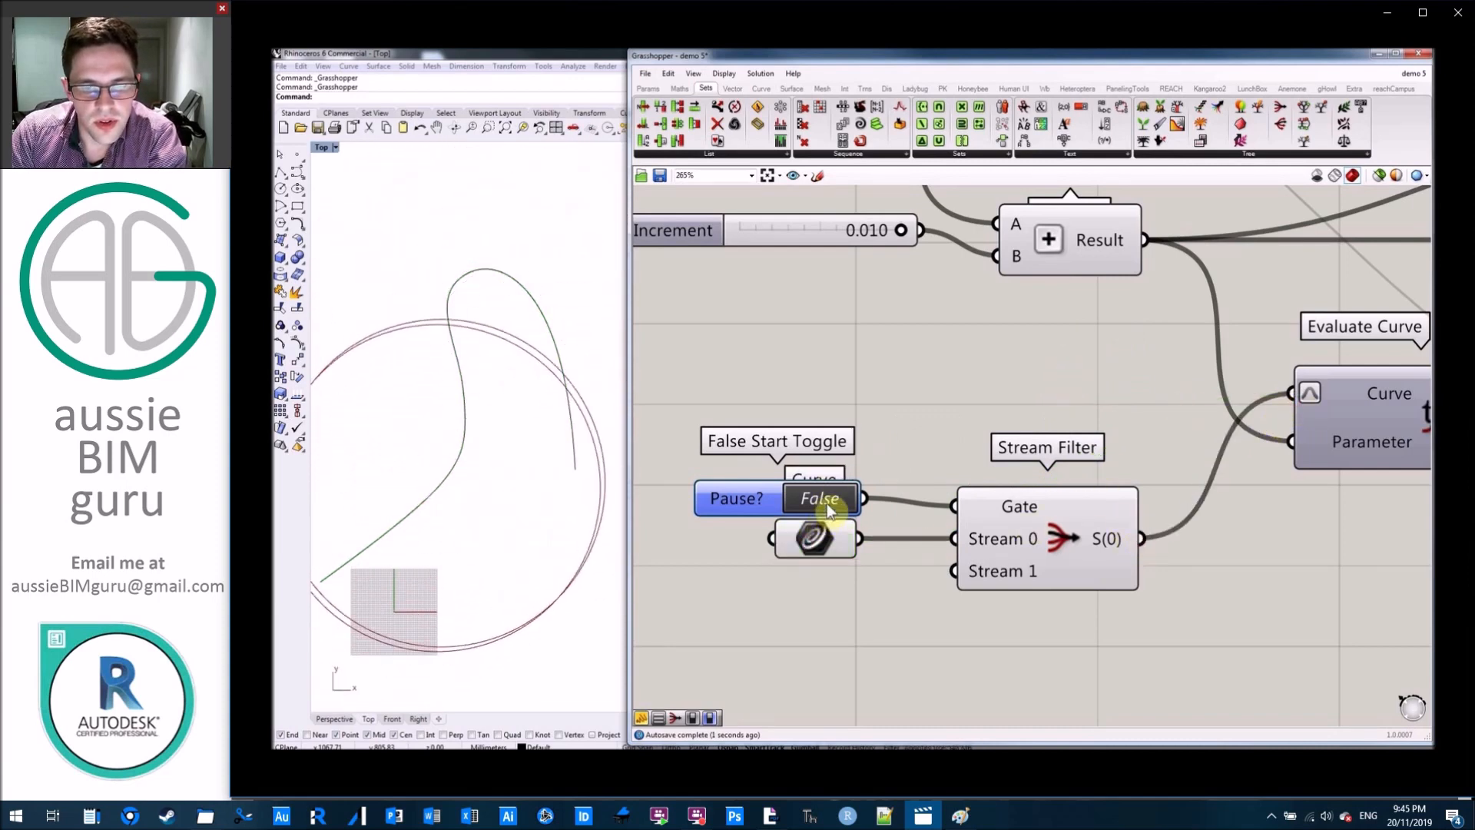
# Set Pause? to True and examine the warnings on the downstream components through Loop End, plus the loop iteration panel.
pyautogui.doubleClick(825, 496)
pyautogui.scroll(-4, 931, 392)
pyautogui.scroll(5, 945, 389)
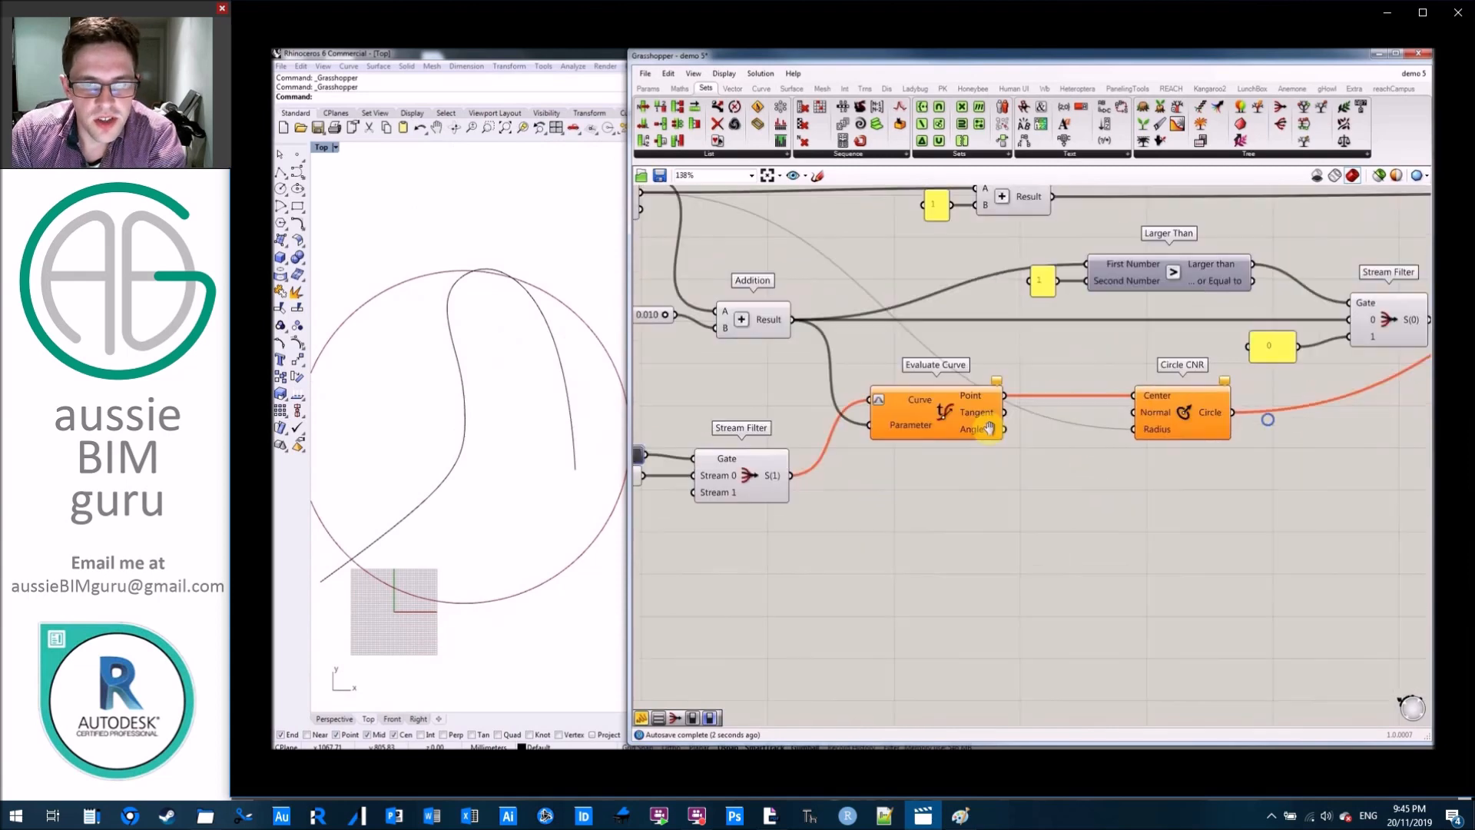
pyautogui.moveTo(972, 375)
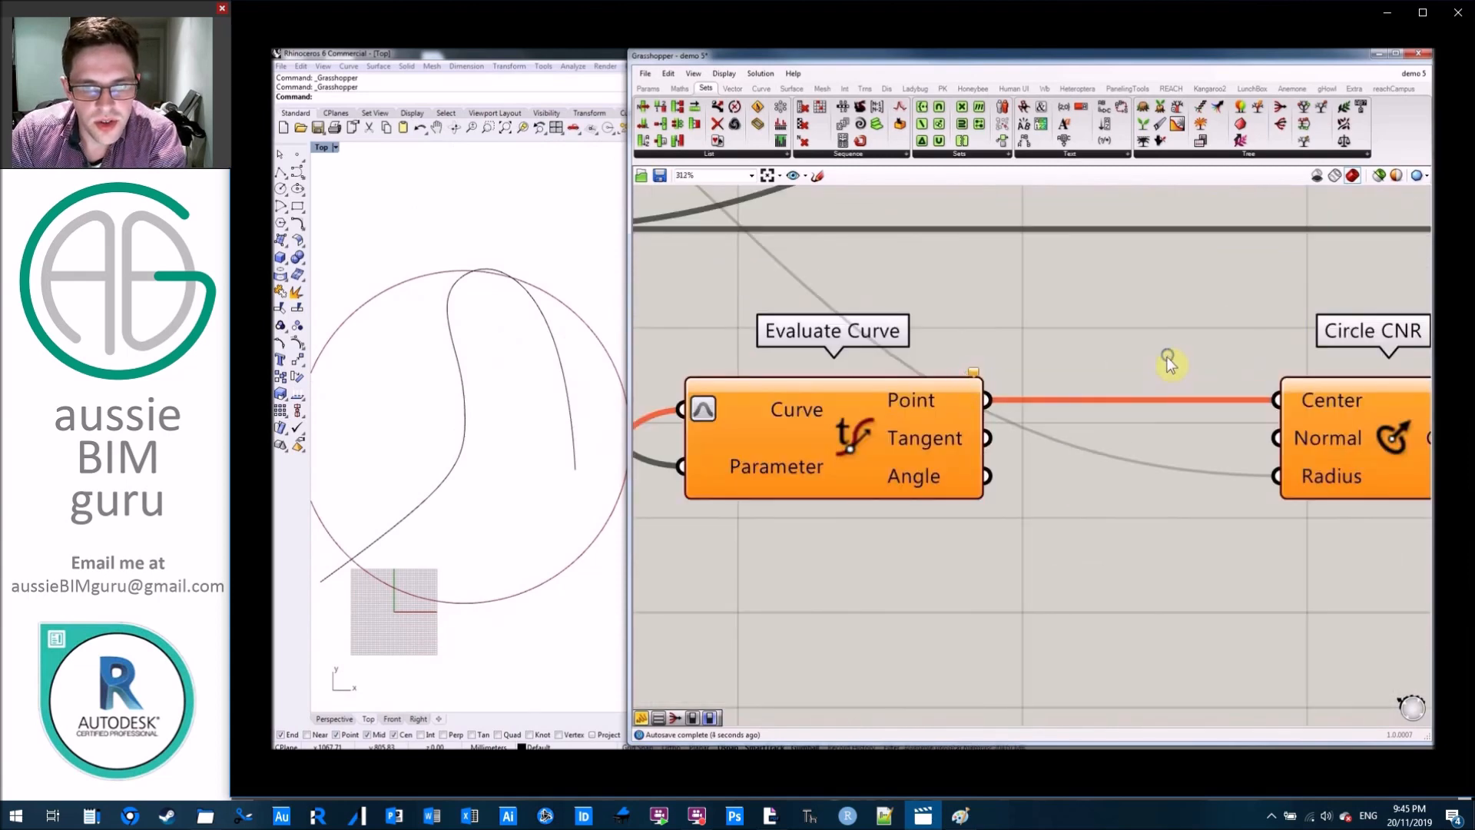
pyautogui.moveTo(1168, 356); pyautogui.dragTo(777, 383, button='right')
pyautogui.moveTo(1097, 406)
pyautogui.moveTo(1314, 435); pyautogui.dragTo(968, 572, button='right')
pyautogui.scroll(-2, 967, 570)
pyautogui.moveTo(1231, 482); pyautogui.dragTo(908, 570, button='right')
pyautogui.moveTo(1275, 412); pyautogui.dragTo(928, 507, button='right')
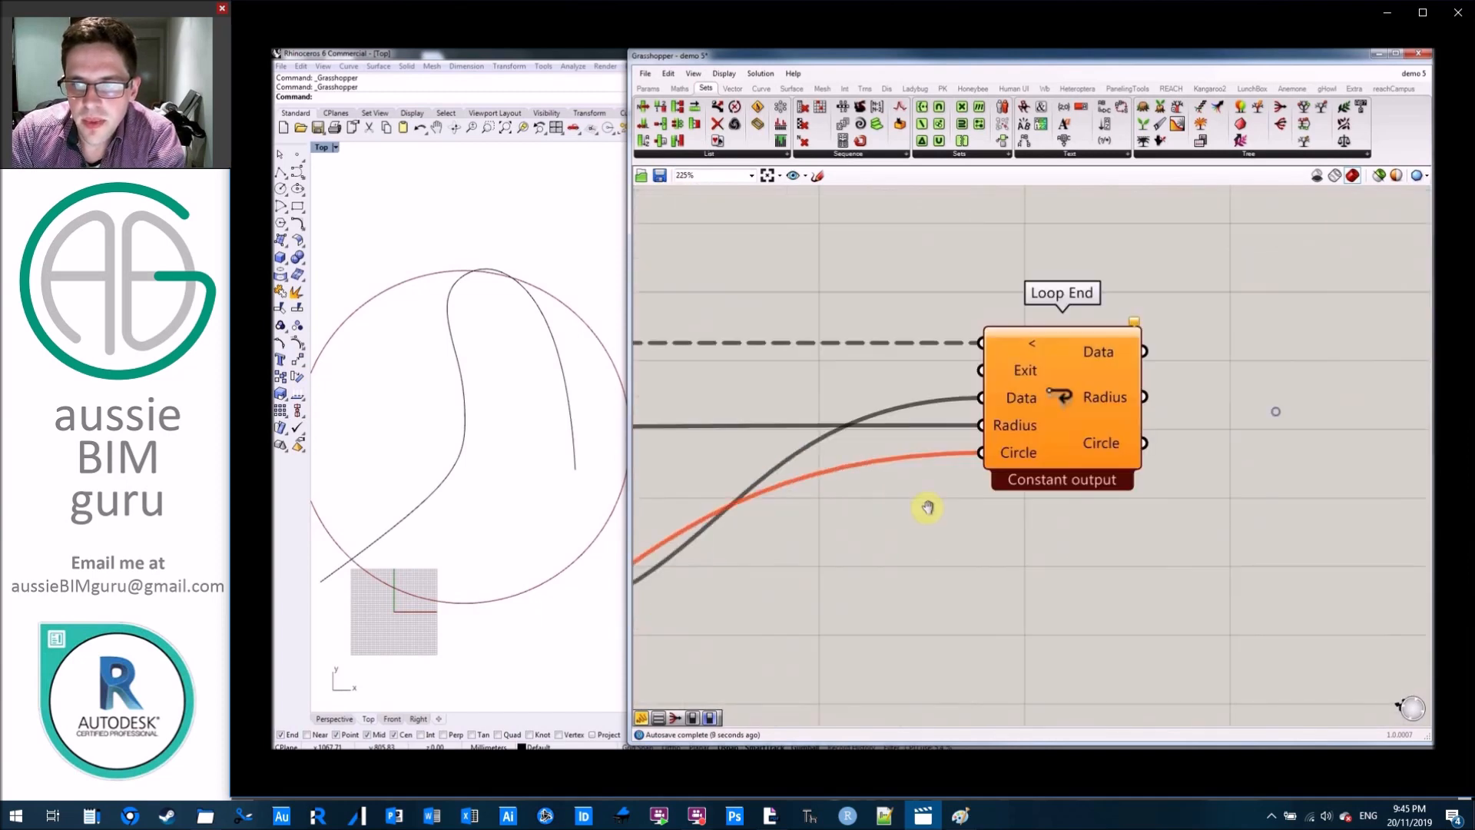
pyautogui.moveTo(1136, 325)
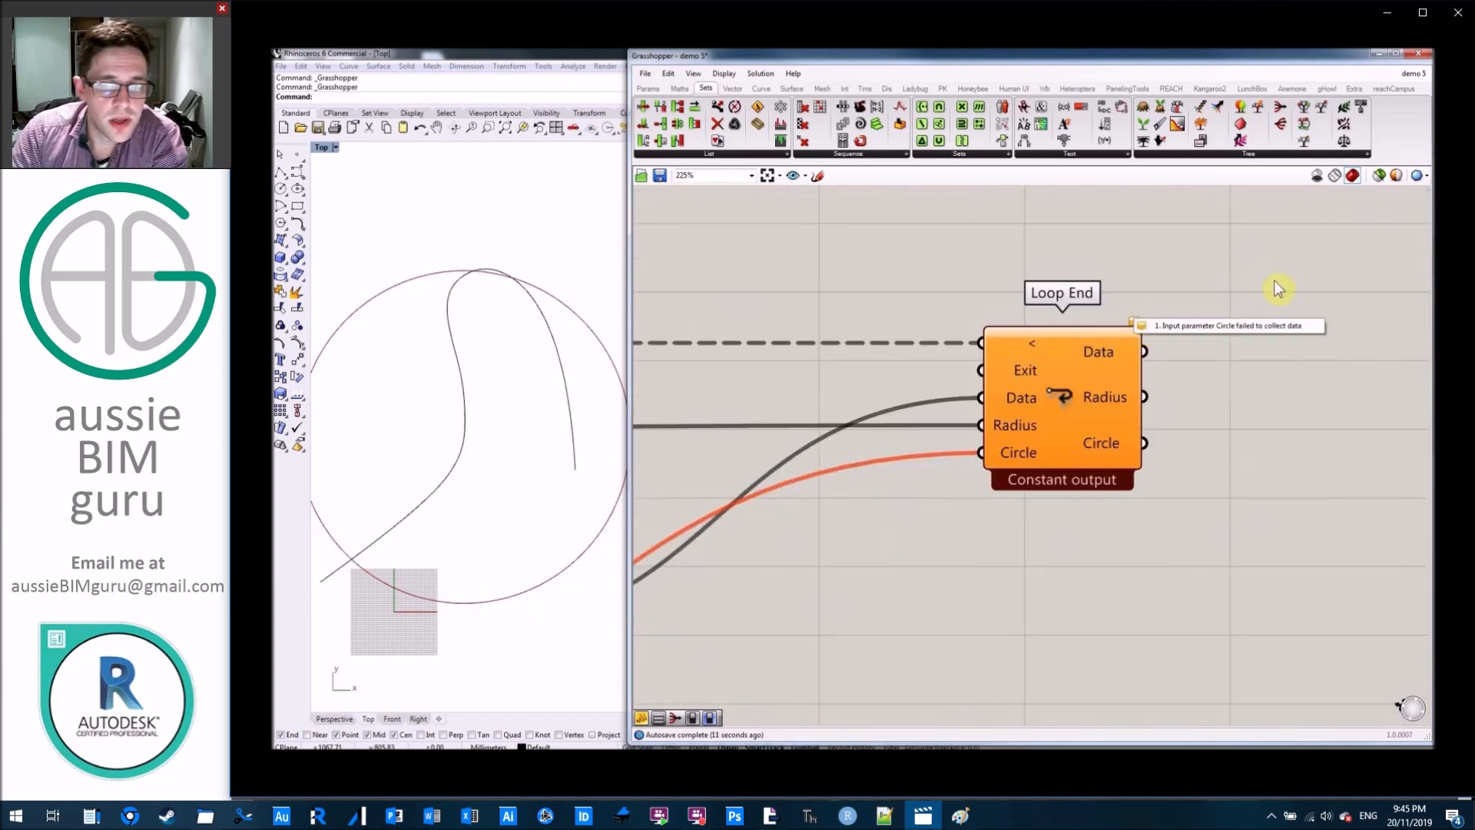
pyautogui.click(1317, 271)
pyautogui.scroll(-6, 1332, 347)
pyautogui.moveTo(883, 326); pyautogui.dragTo(1358, 318, button='right')
pyautogui.scroll(5, 1013, 330)
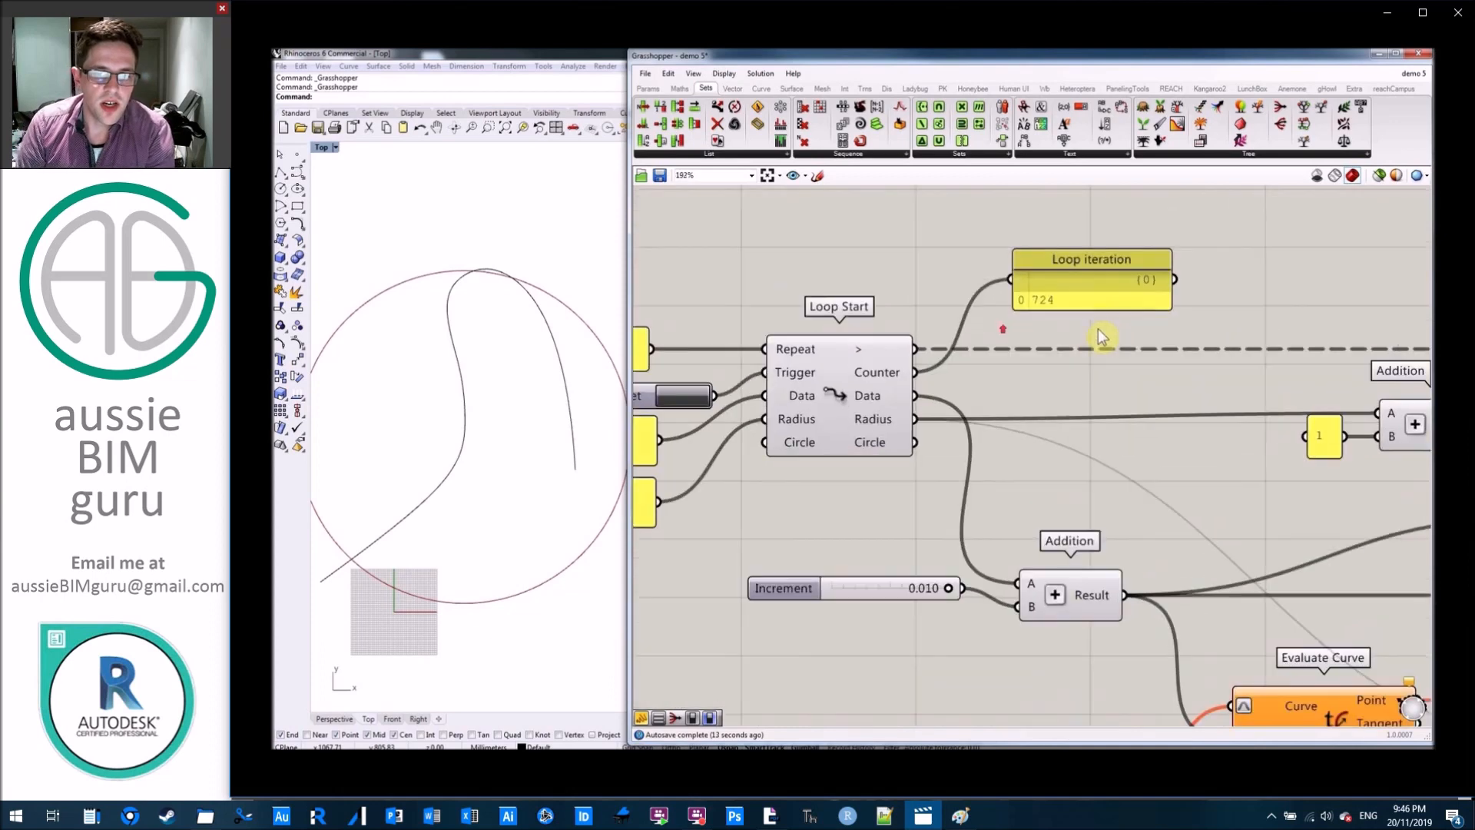
# Resume and restart the loop, and test pausing and resuming it with the Pause? toggle.
pyautogui.click(838, 398)
pyautogui.click(856, 537)
pyautogui.moveTo(856, 537); pyautogui.dragTo(867, 446, button='right')
pyautogui.scroll(-1, 867, 445)
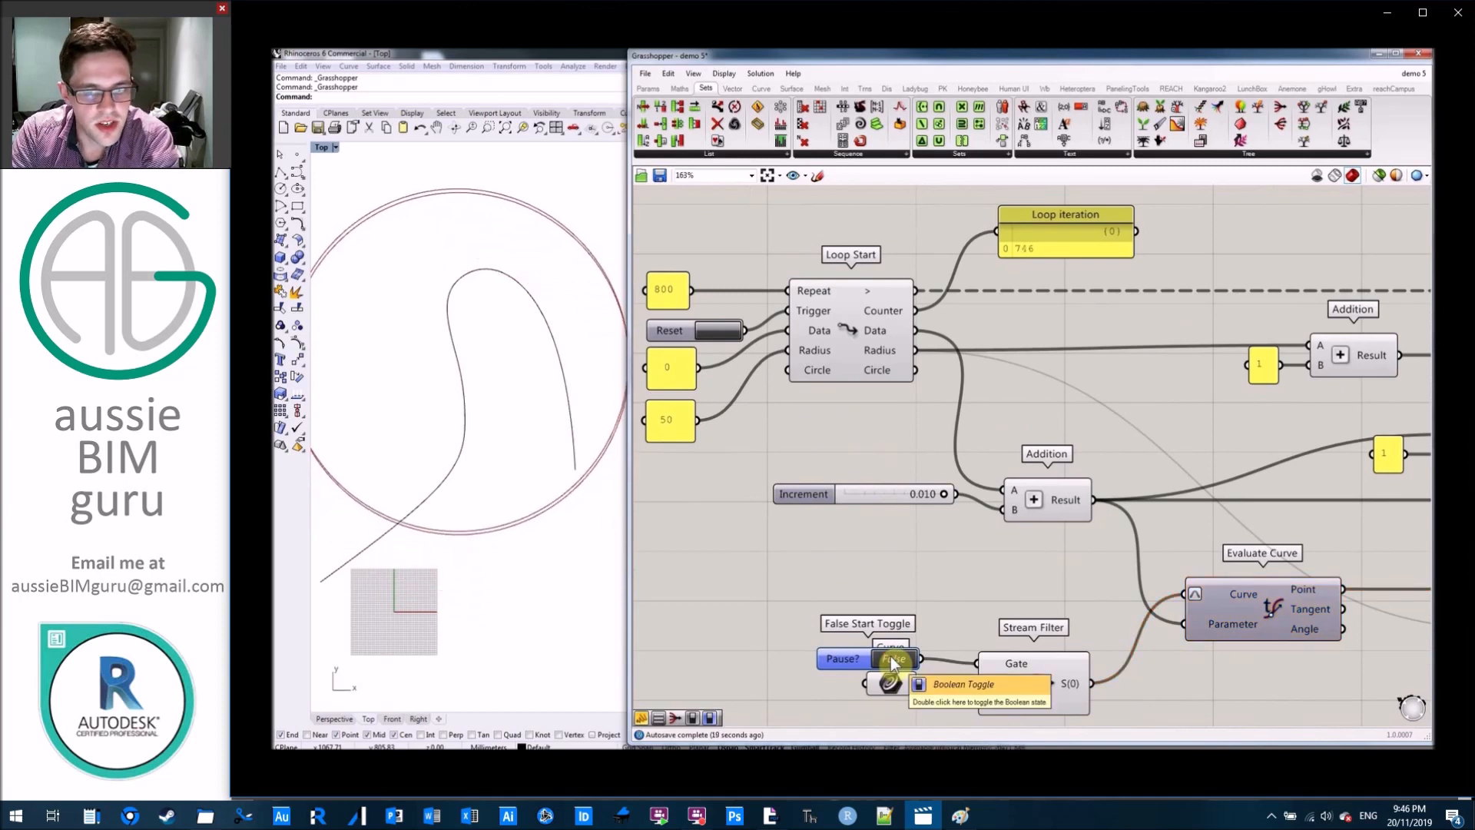
pyautogui.click(724, 331)
pyautogui.doubleClick(896, 661)
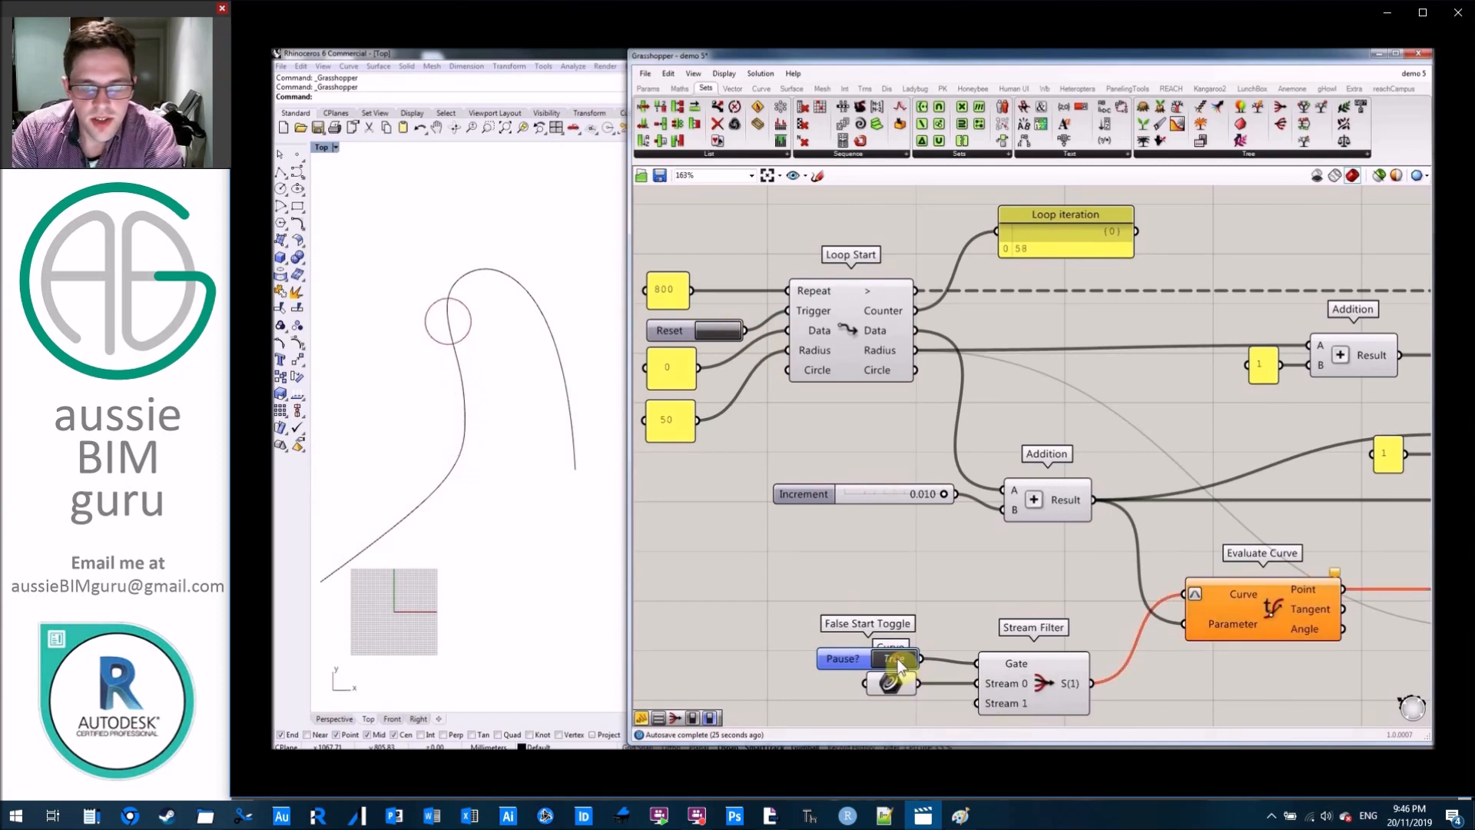
pyautogui.click(895, 659)
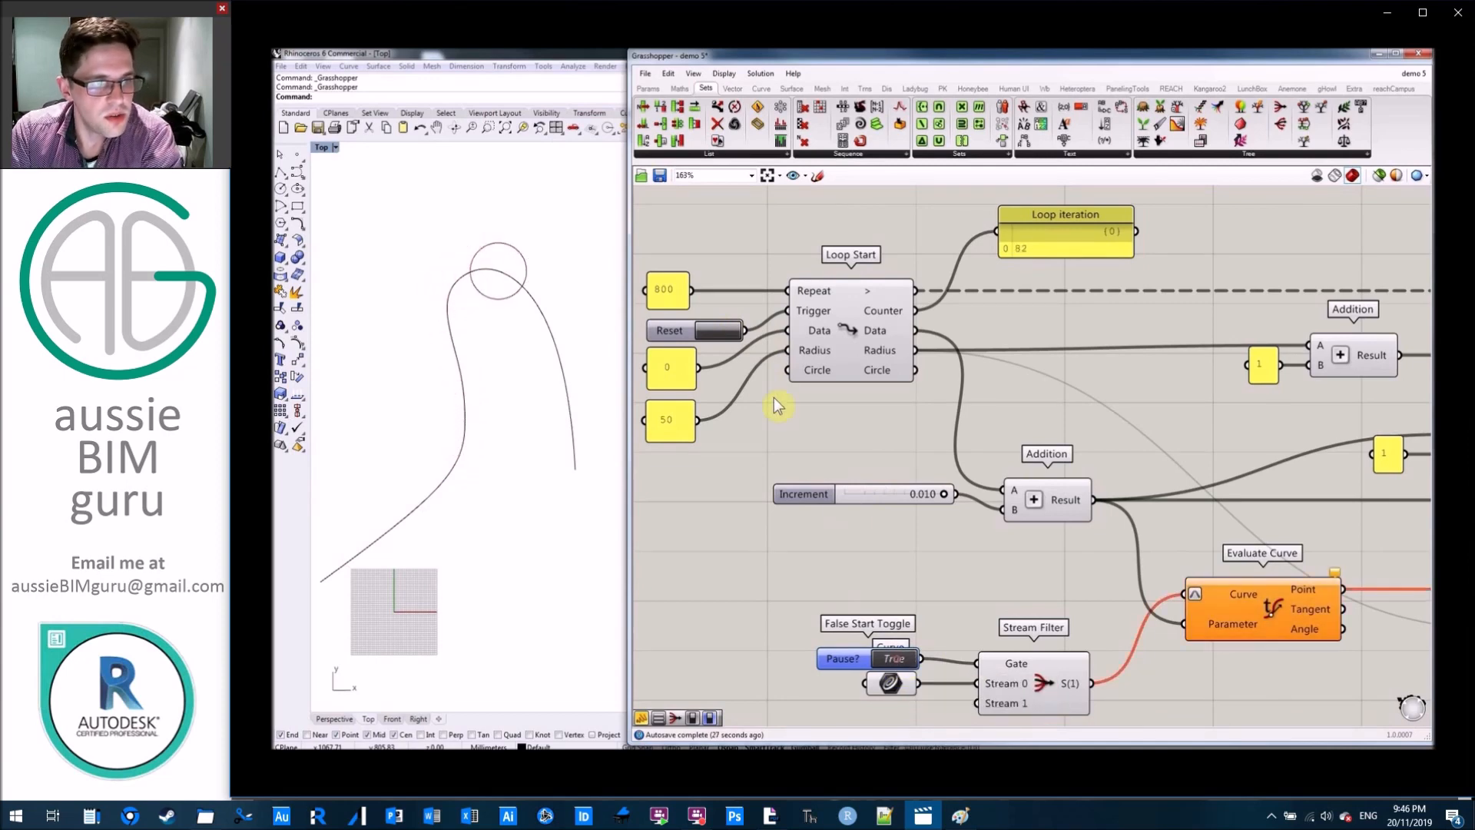
pyautogui.click(895, 660)
# Restart the loop, set Pause? to True, and move the toggle up clear of the Curve parameter.
pyautogui.click(720, 332)
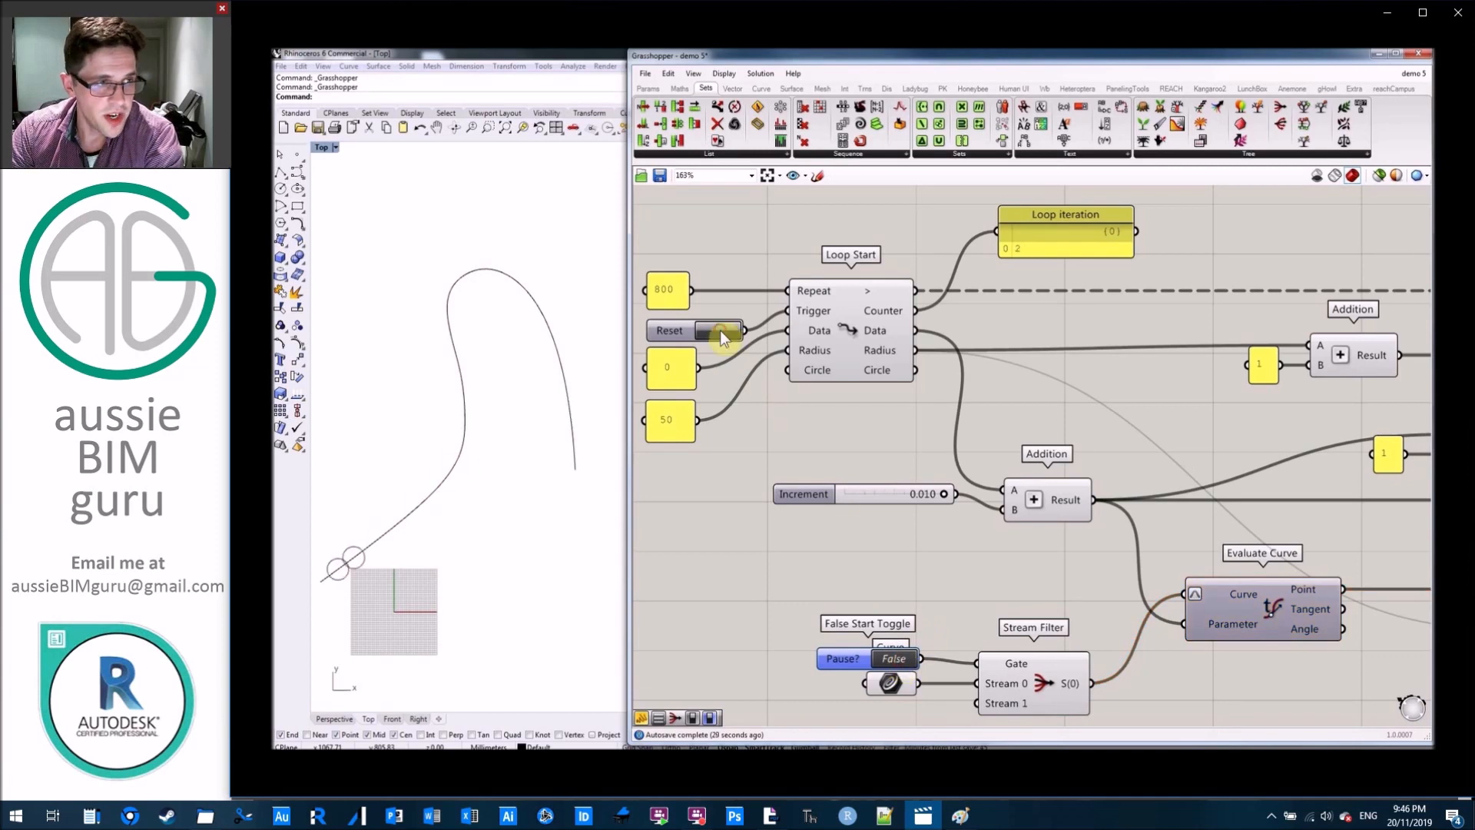
pyautogui.click(893, 659)
pyautogui.moveTo(828, 659); pyautogui.dragTo(827, 616)
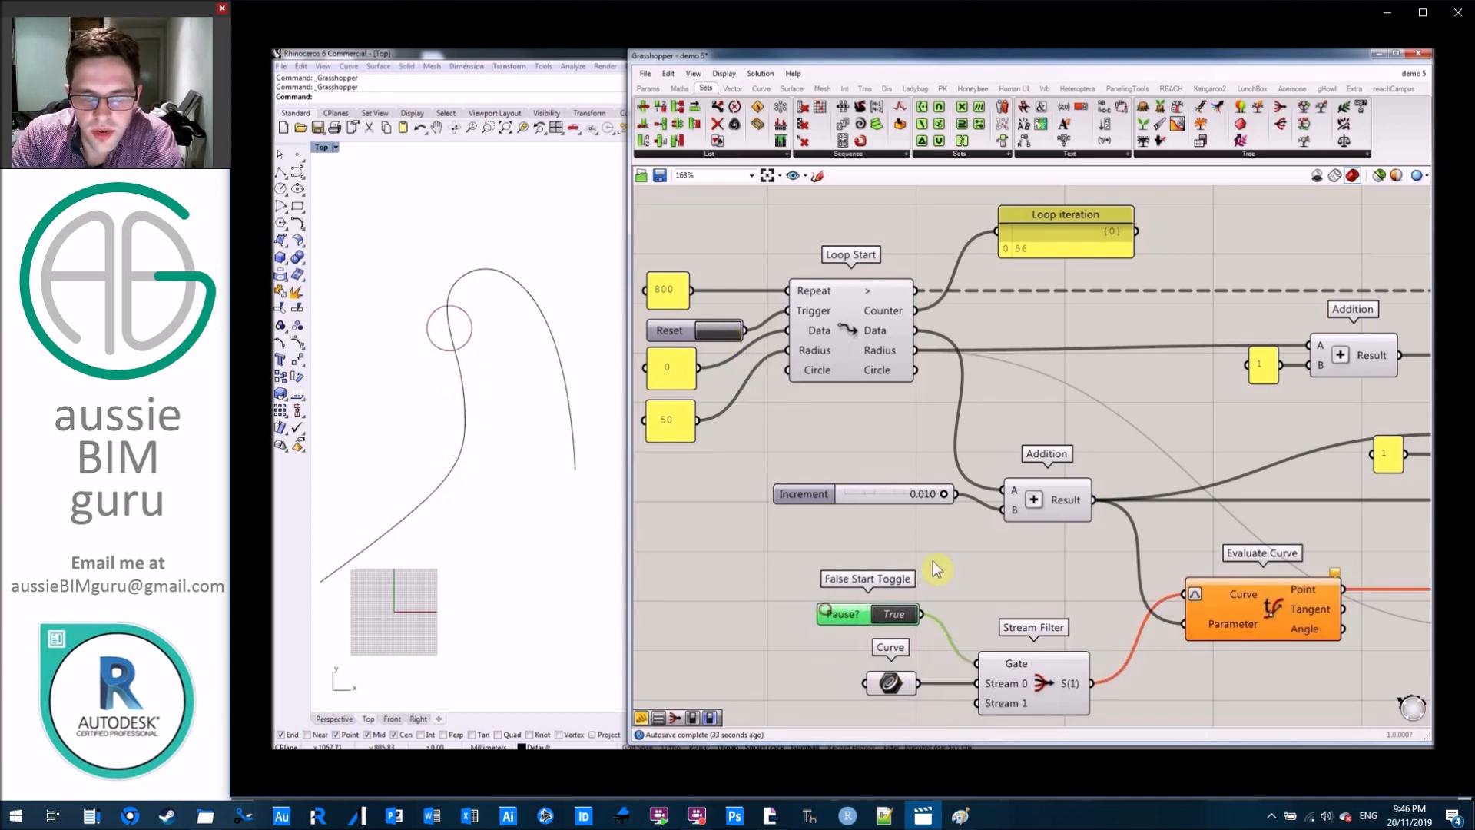
# Add a Value List below the wire feeding the radius Addition component.
pyautogui.moveTo(1116, 398); pyautogui.dragTo(849, 413, button='right')
pyautogui.scroll(2, 1113, 366)
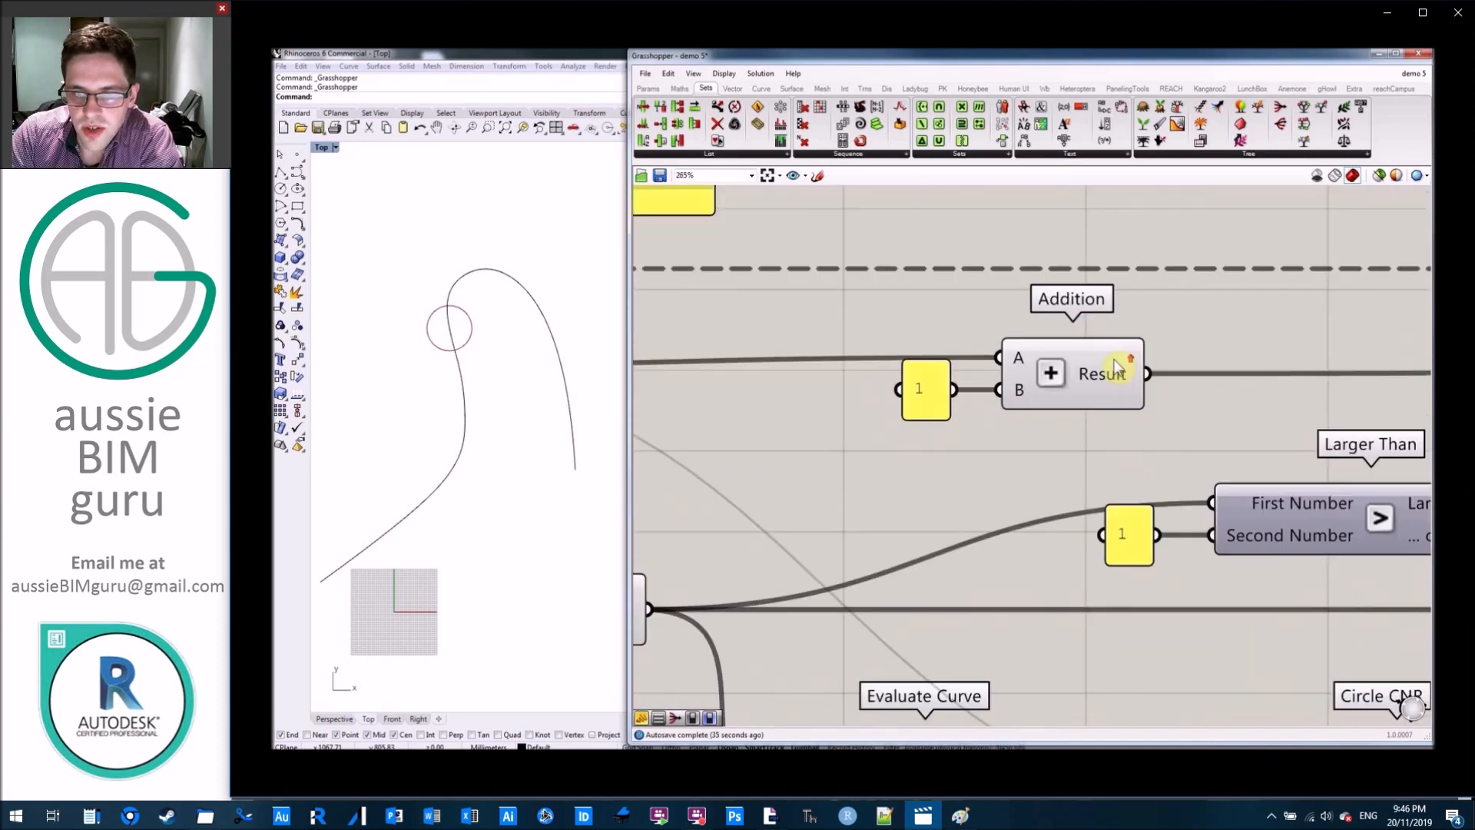
pyautogui.moveTo(748, 465); pyautogui.dragTo(1020, 471, button='right')
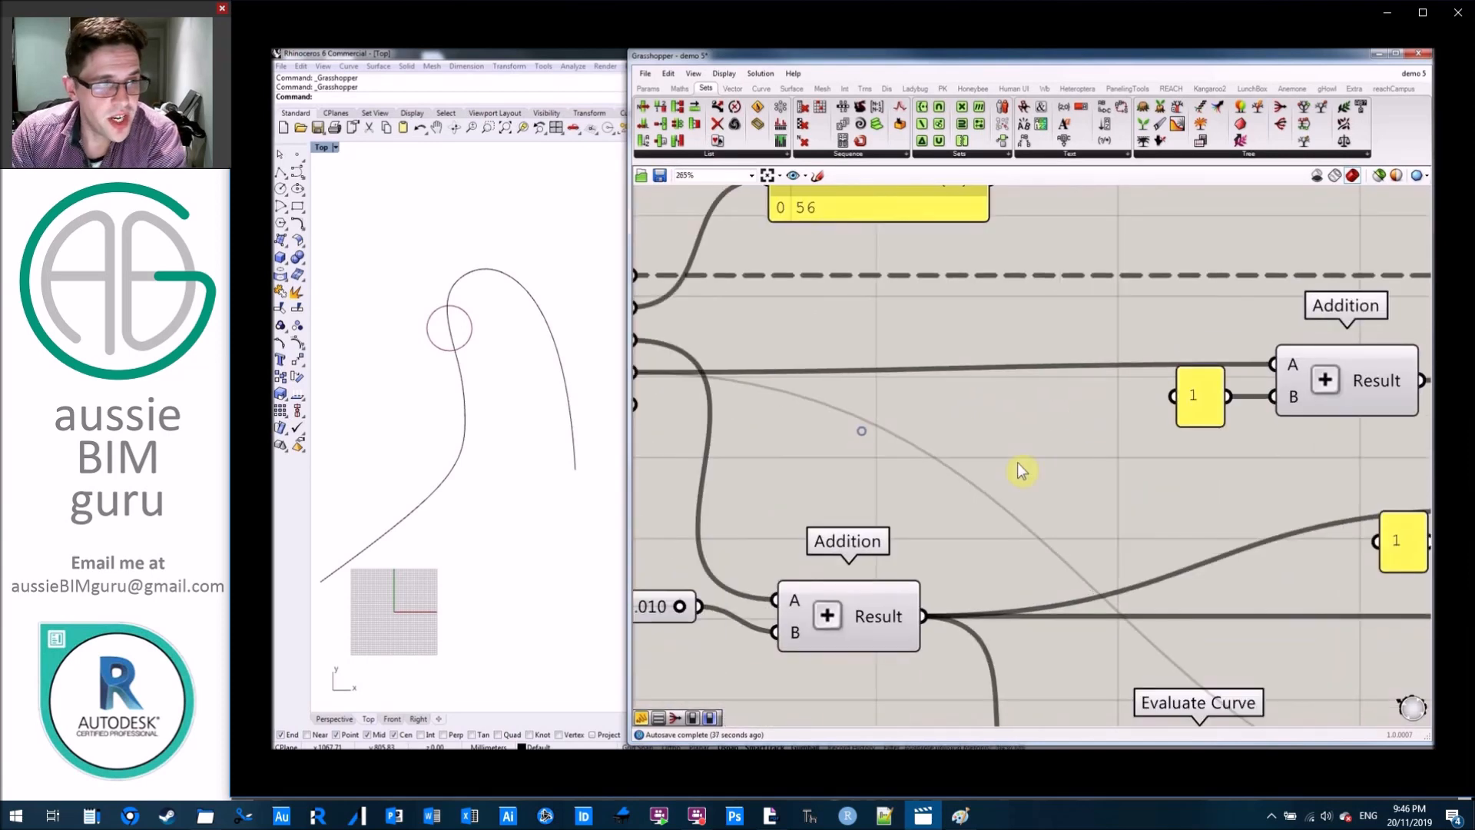
pyautogui.doubleClick(1022, 470)
pyautogui.write('value list')
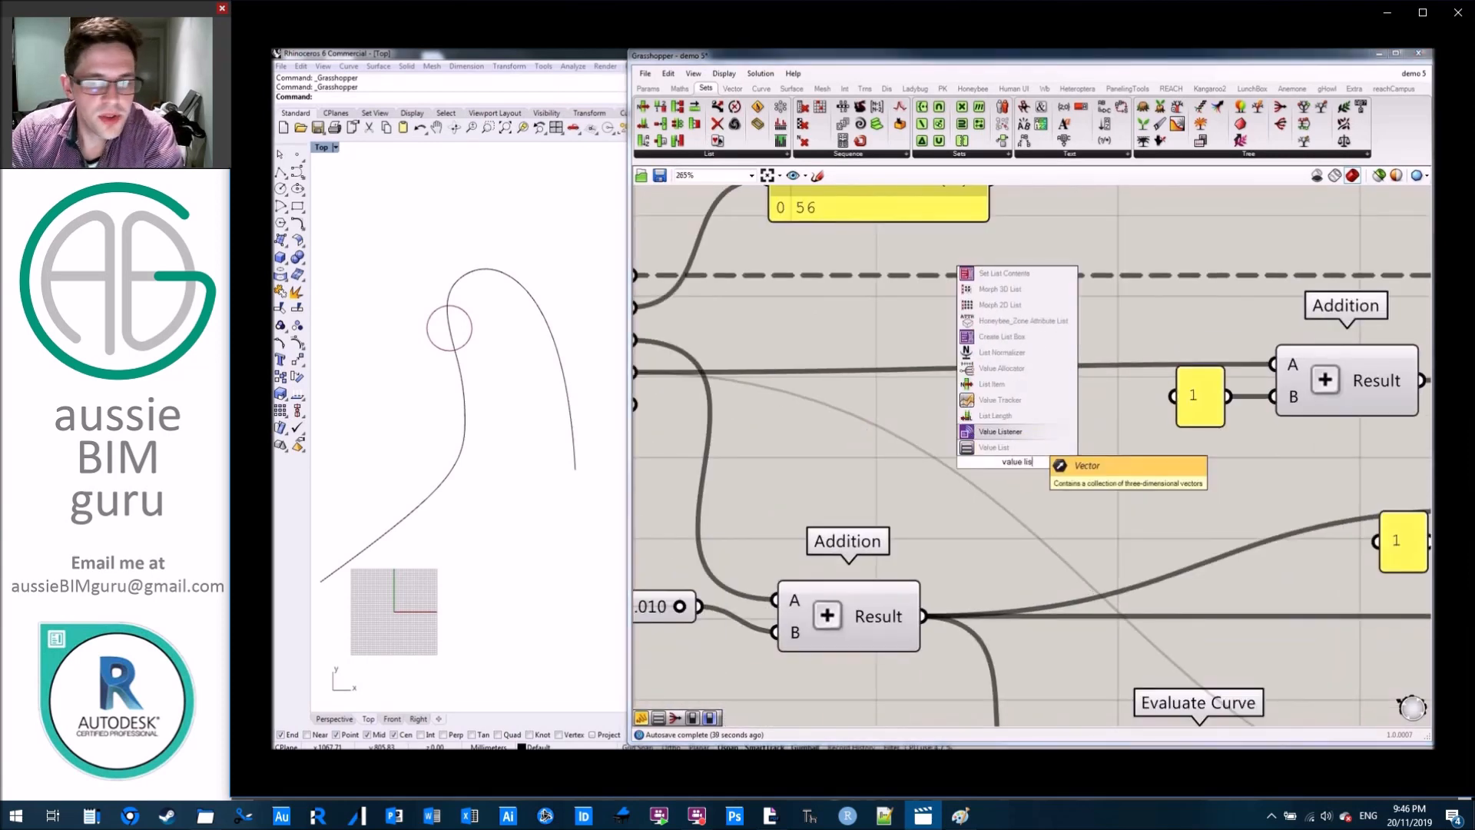
pyautogui.click(1030, 448)
# Define the Value List entries as No change = 0, Slow growth = 1, Normal growth = 2, Slow decay = -1 and Normal decay = -2.
pyautogui.rightClick(999, 461)
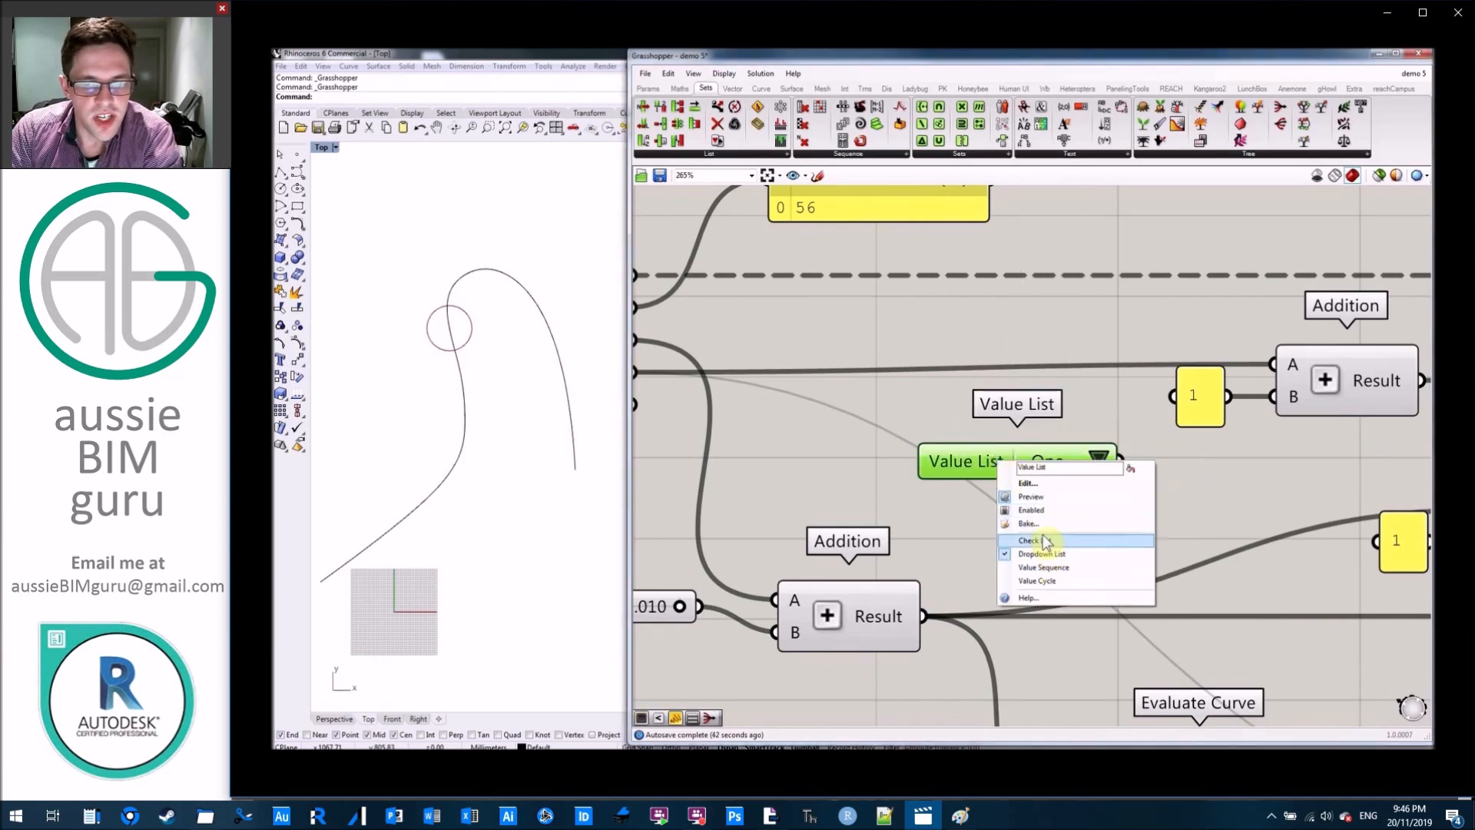
pyautogui.click(1028, 483)
pyautogui.write('No change = 0')
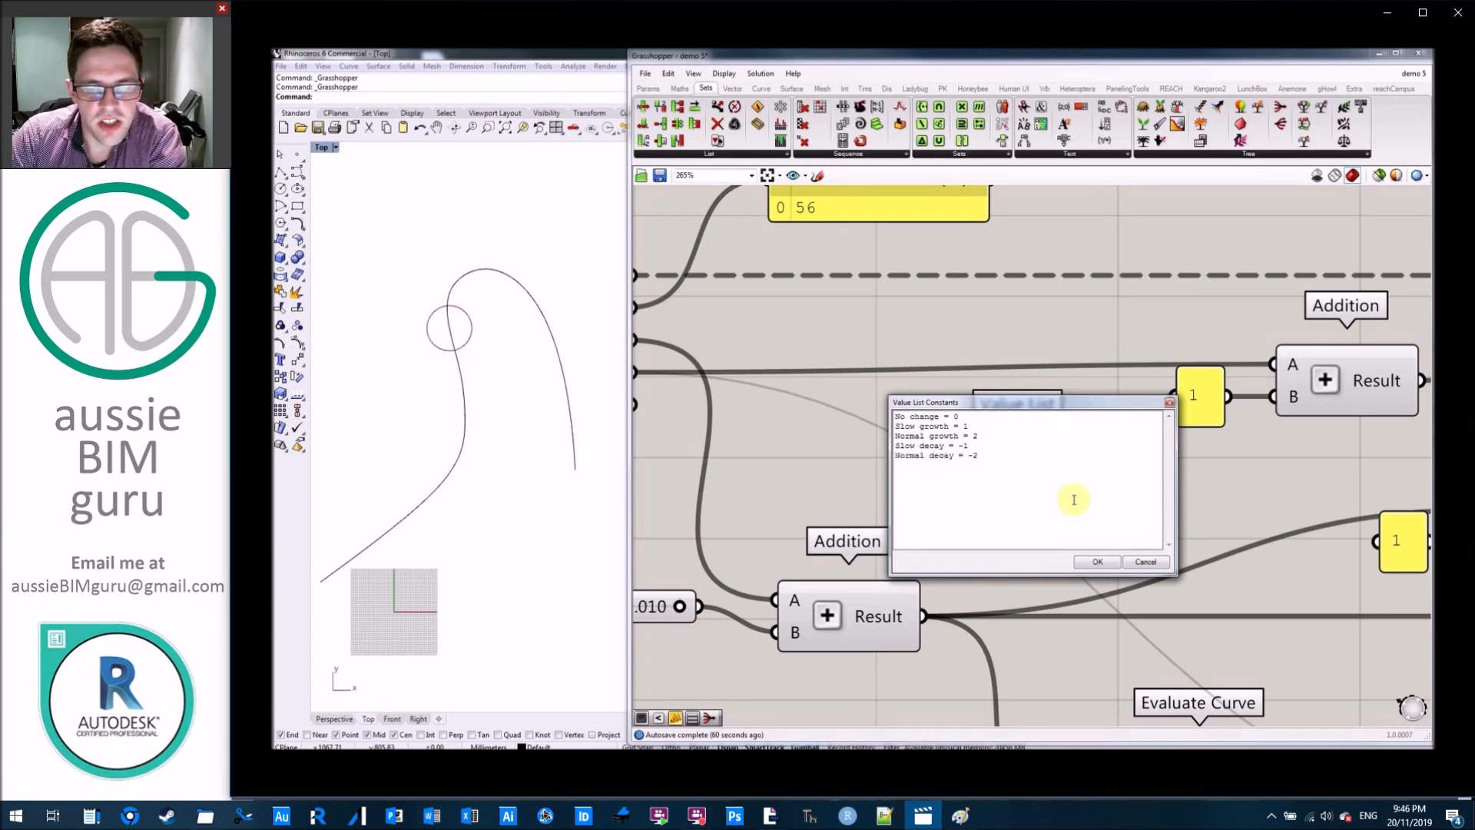
pyautogui.click(1101, 562)
# Choose Slow growth in the Value List and replace the panel at the radius Addition's B input with it.
pyautogui.click(1176, 461)
pyautogui.click(1199, 484)
pyautogui.scroll(-2, 1136, 508)
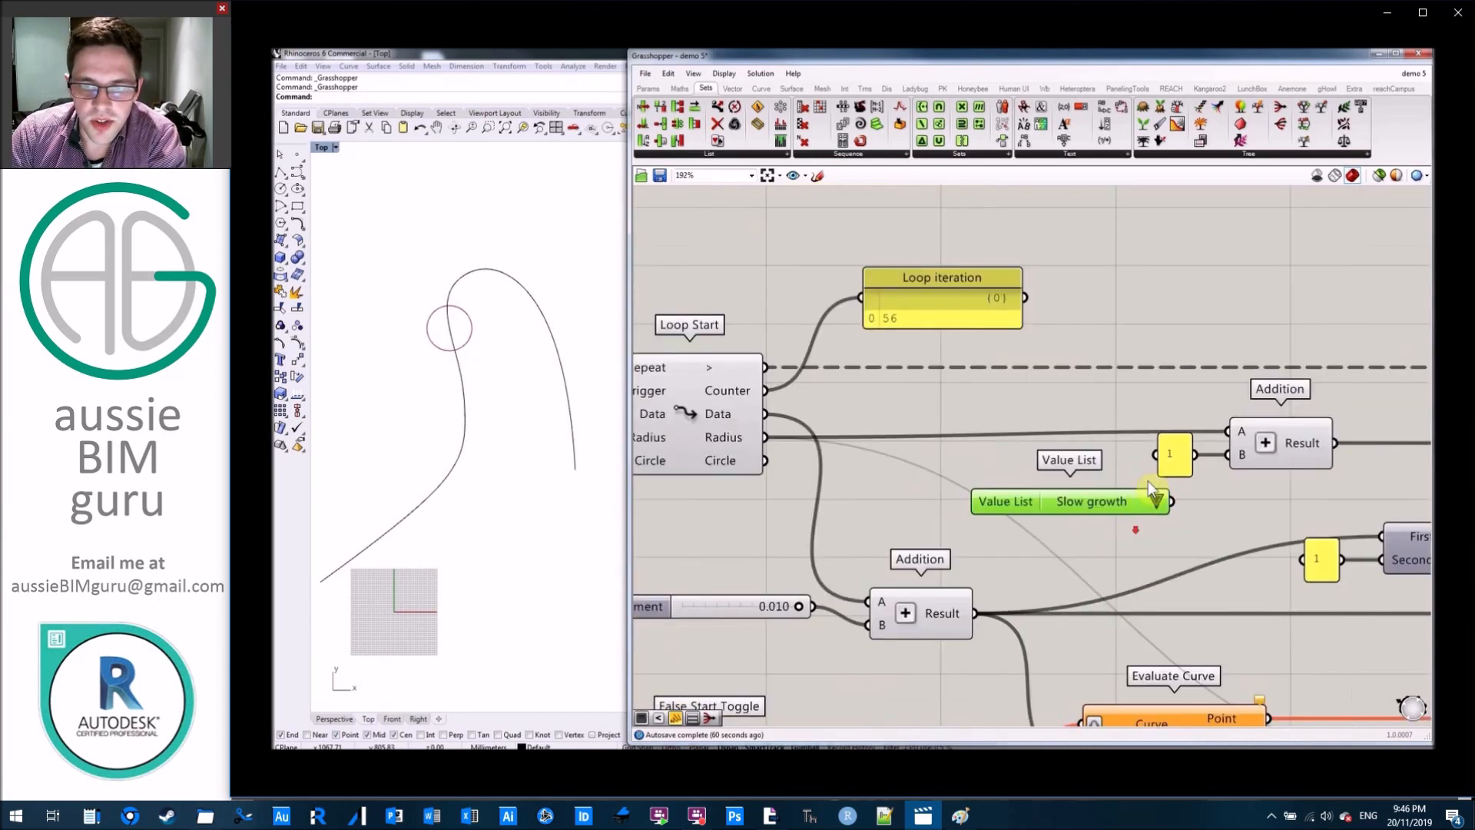
pyautogui.click(1178, 455)
pyautogui.scroll(-3, 1170, 377)
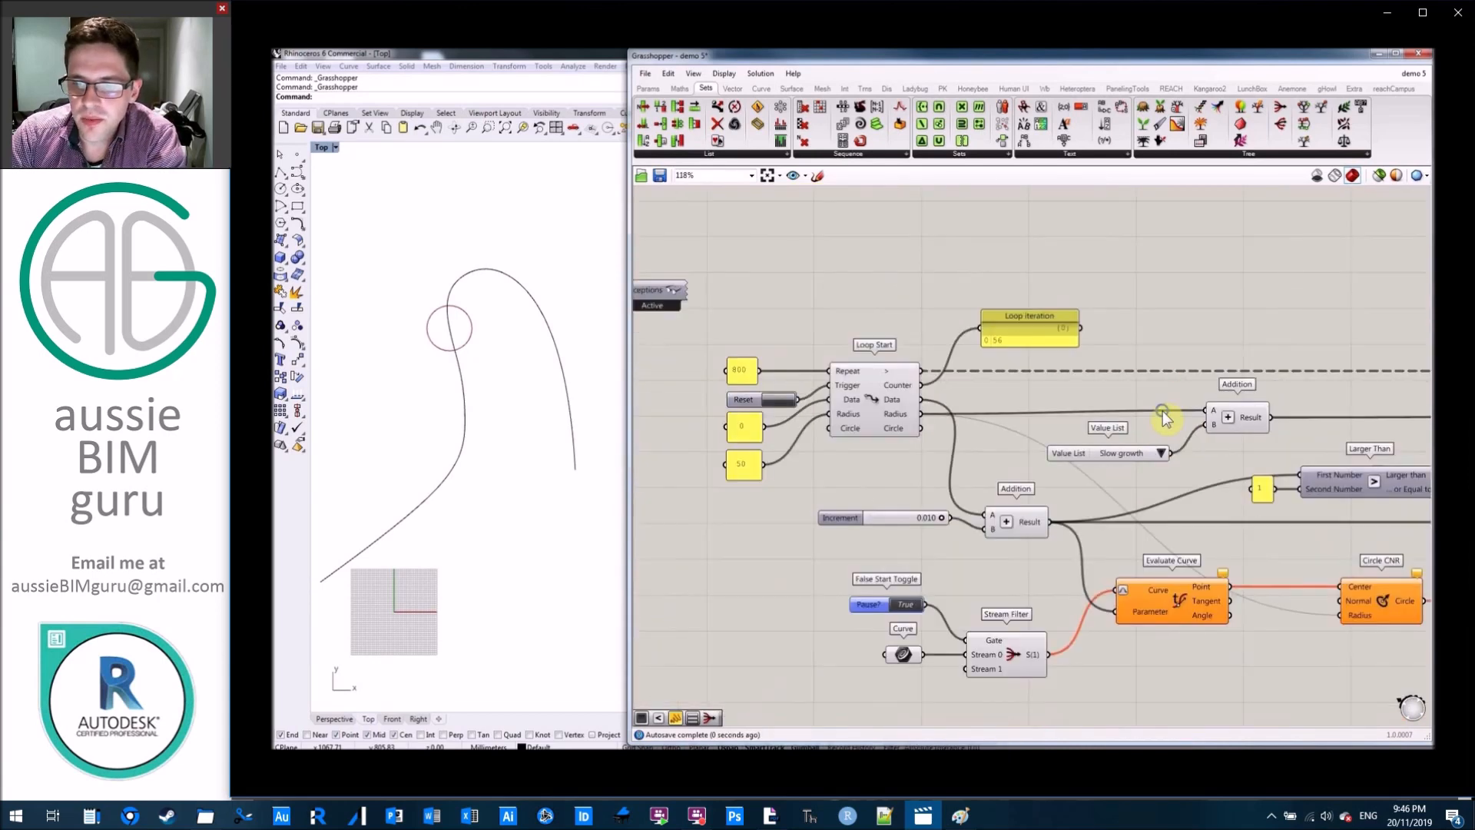
pyautogui.moveTo(967, 459); pyautogui.dragTo(974, 450)
pyautogui.click(998, 317)
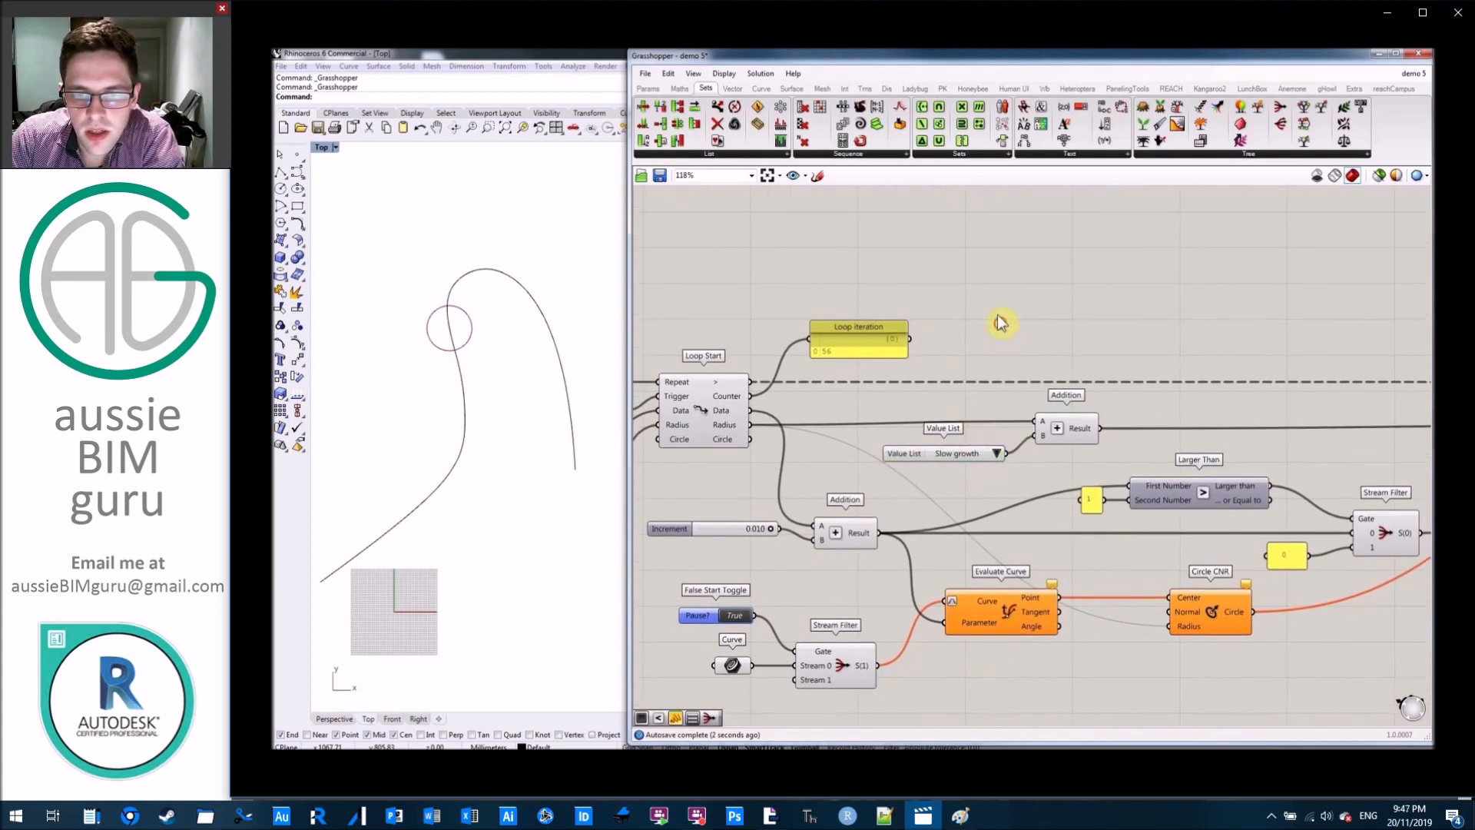
# Set Pause? to False, restart the loop, and switch the Value List to Normal growth.
pyautogui.moveTo(930, 338); pyautogui.dragTo(1186, 290, button='right')
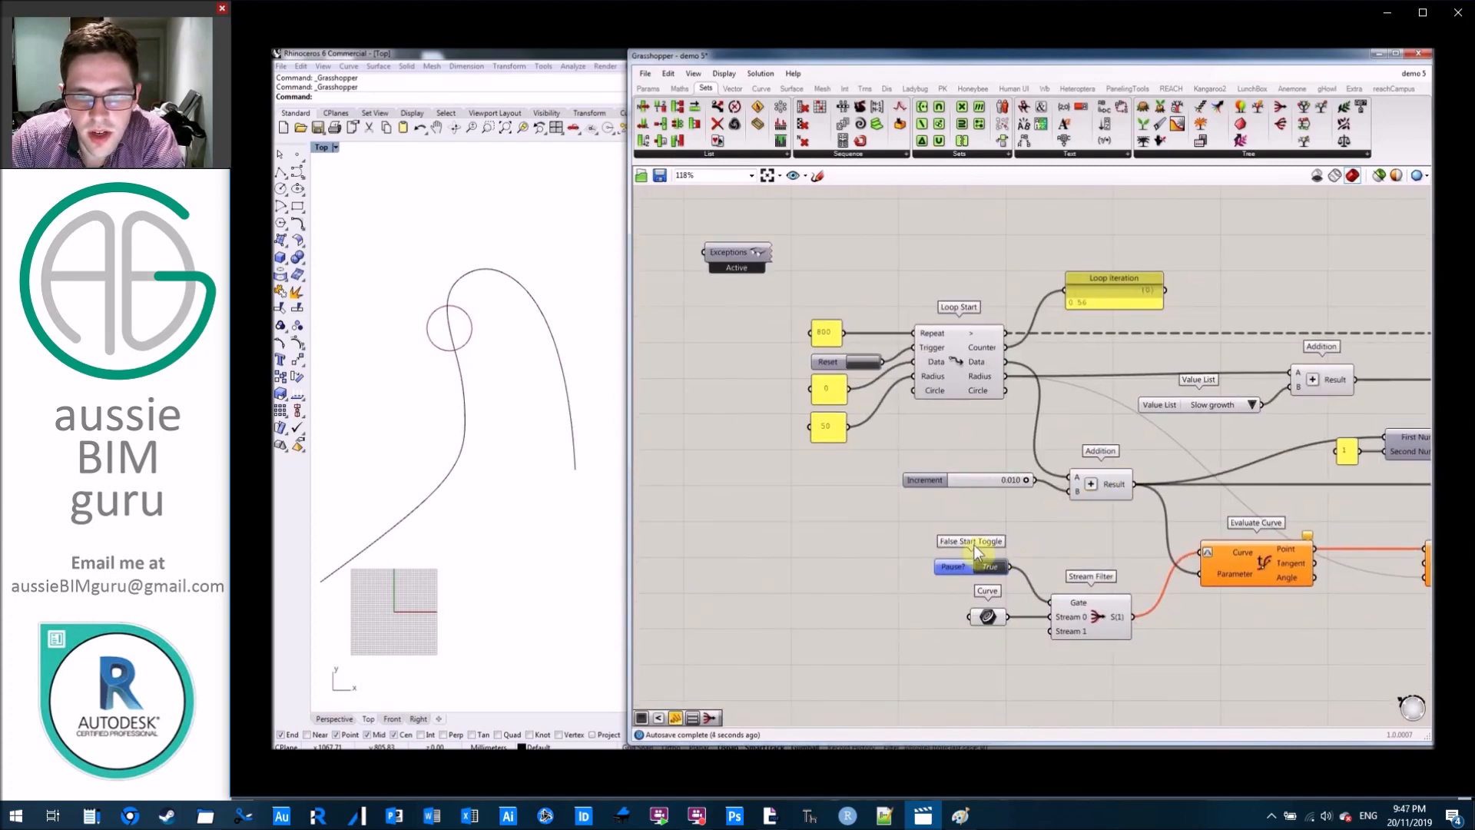
pyautogui.click(997, 575)
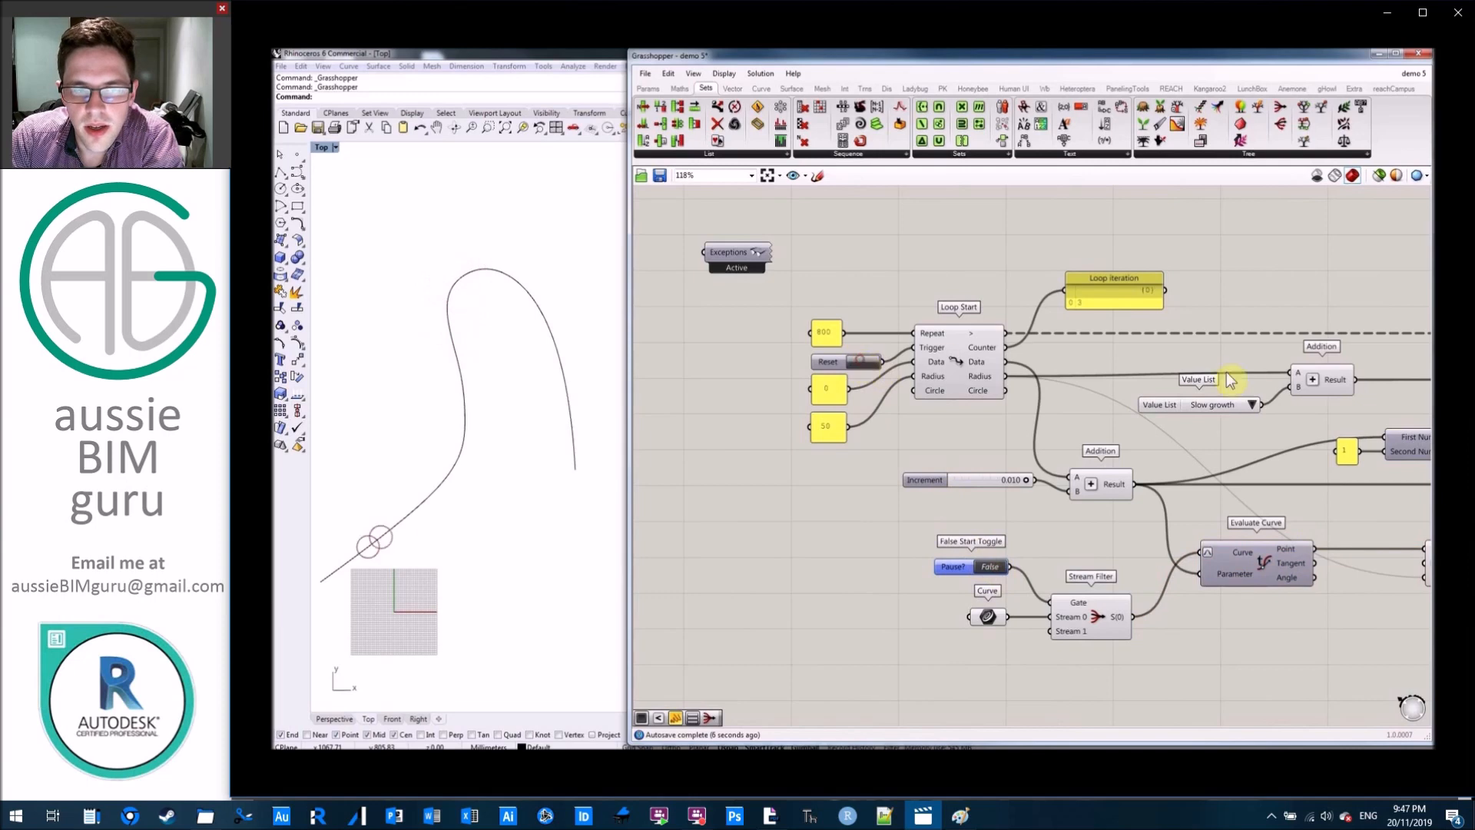
pyautogui.click(1252, 405)
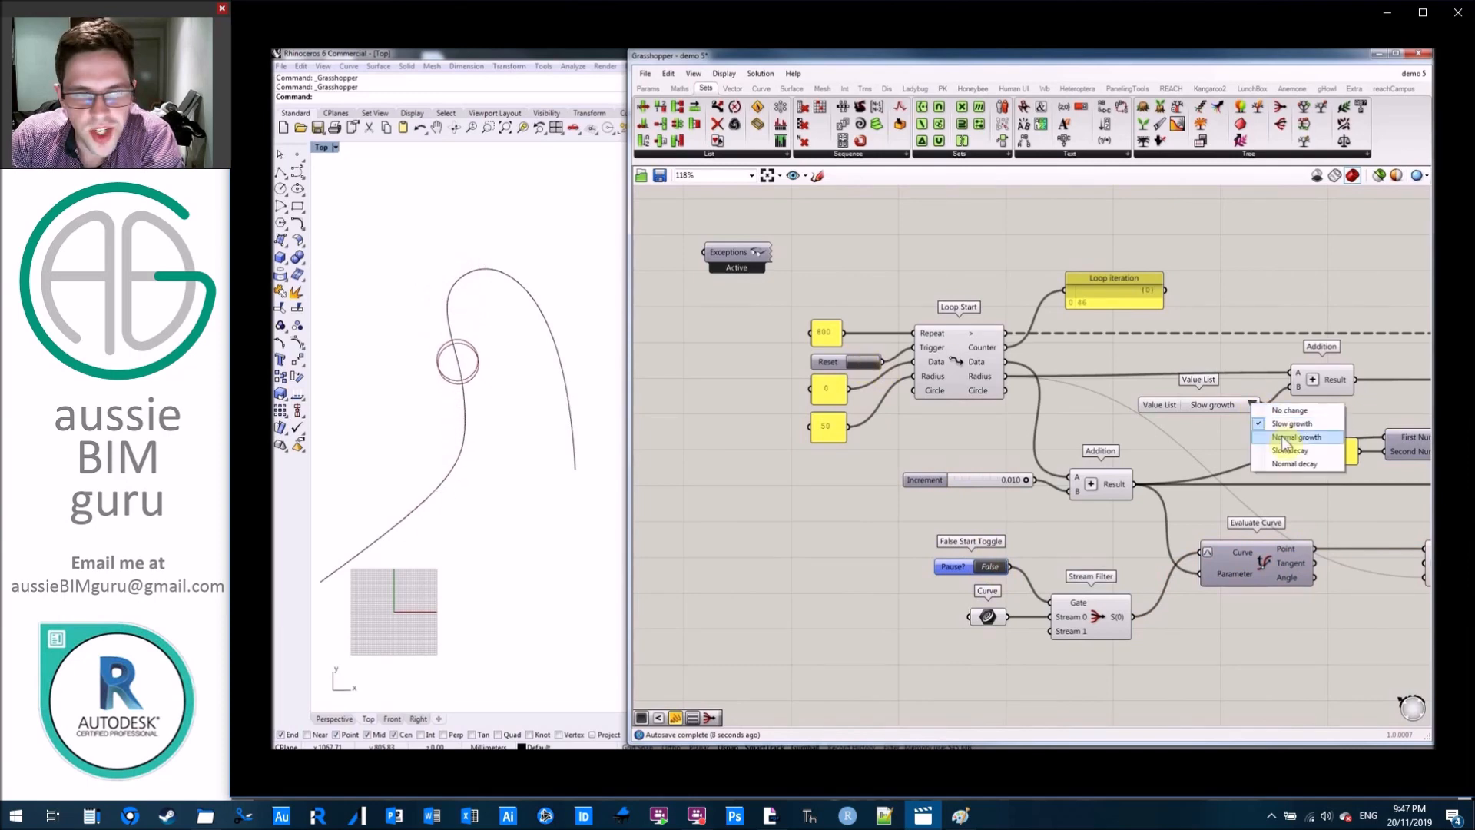
pyautogui.click(1280, 434)
# Try the Value List's No change and Slow decay options on the running loop, ending on Normal decay.
pyautogui.click(1252, 405)
pyautogui.click(1264, 419)
pyautogui.click(1252, 405)
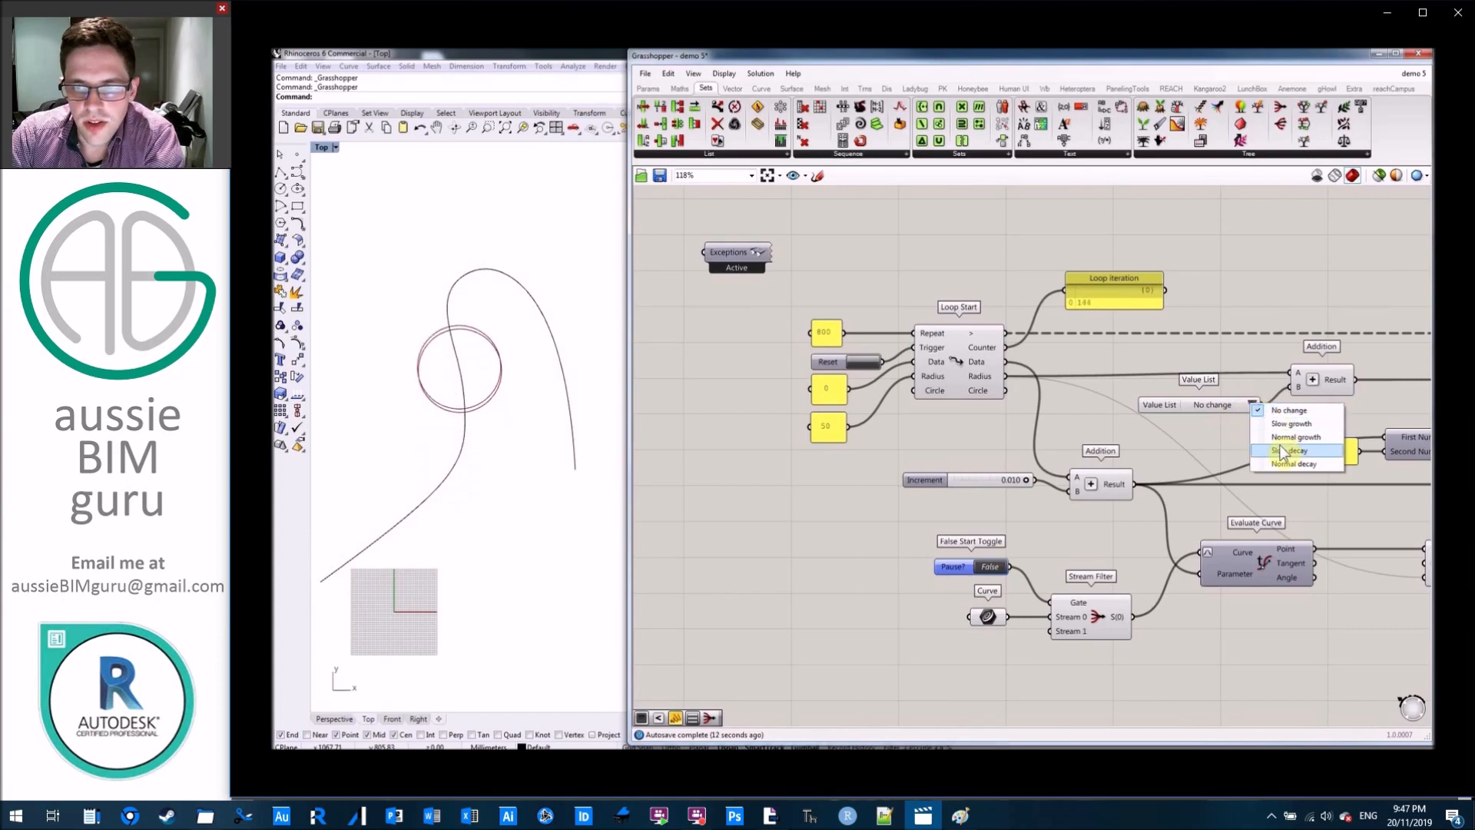
pyautogui.click(1270, 431)
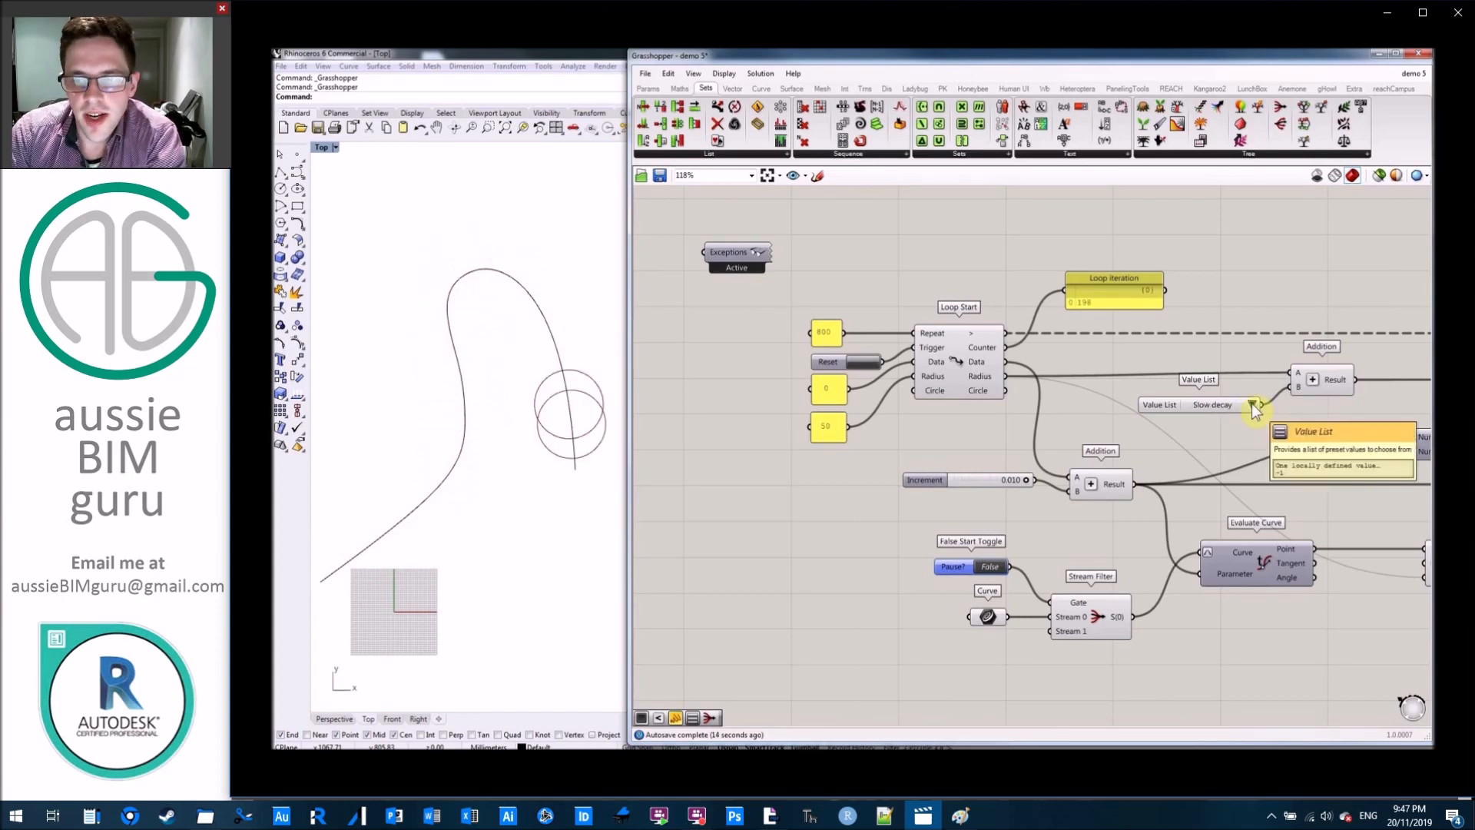
pyautogui.click(1252, 405)
pyautogui.click(1283, 465)
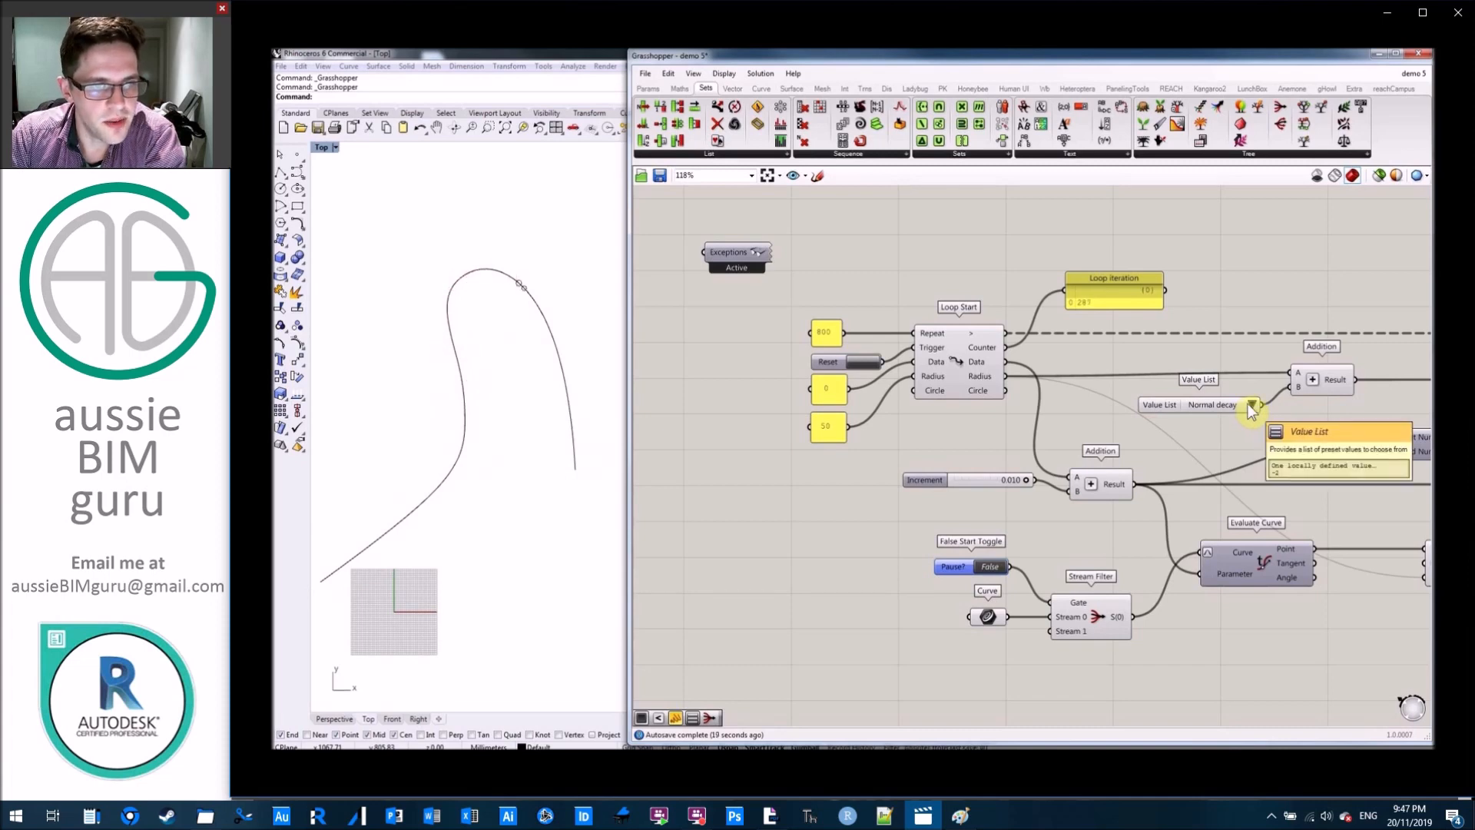
# Pause the running loop by setting the Pause? toggle to True.
pyautogui.moveTo(1244, 347); pyautogui.dragTo(1072, 337, button='right')
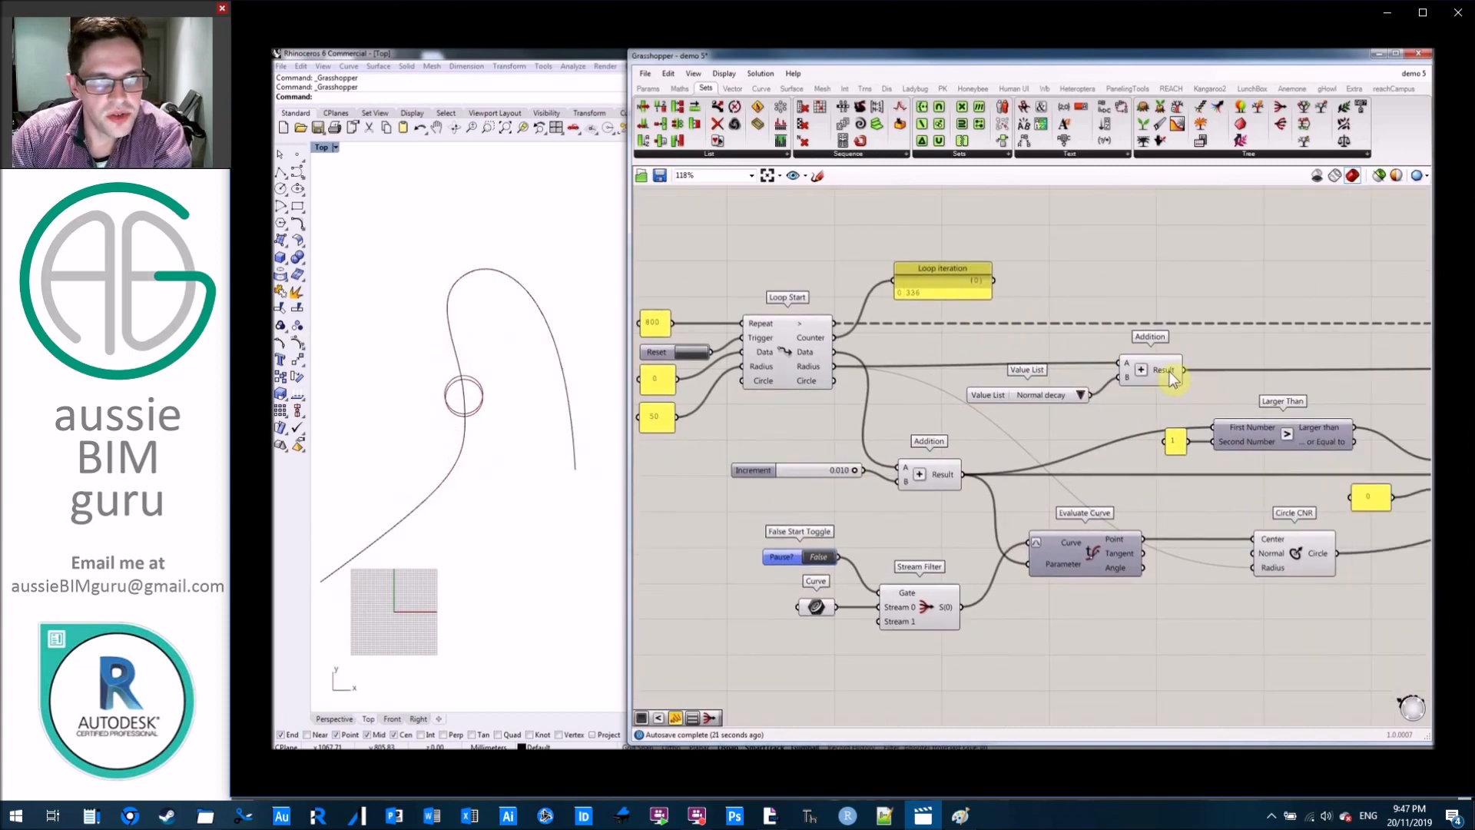
pyautogui.moveTo(826, 560); pyautogui.dragTo(1024, 575, button='right')
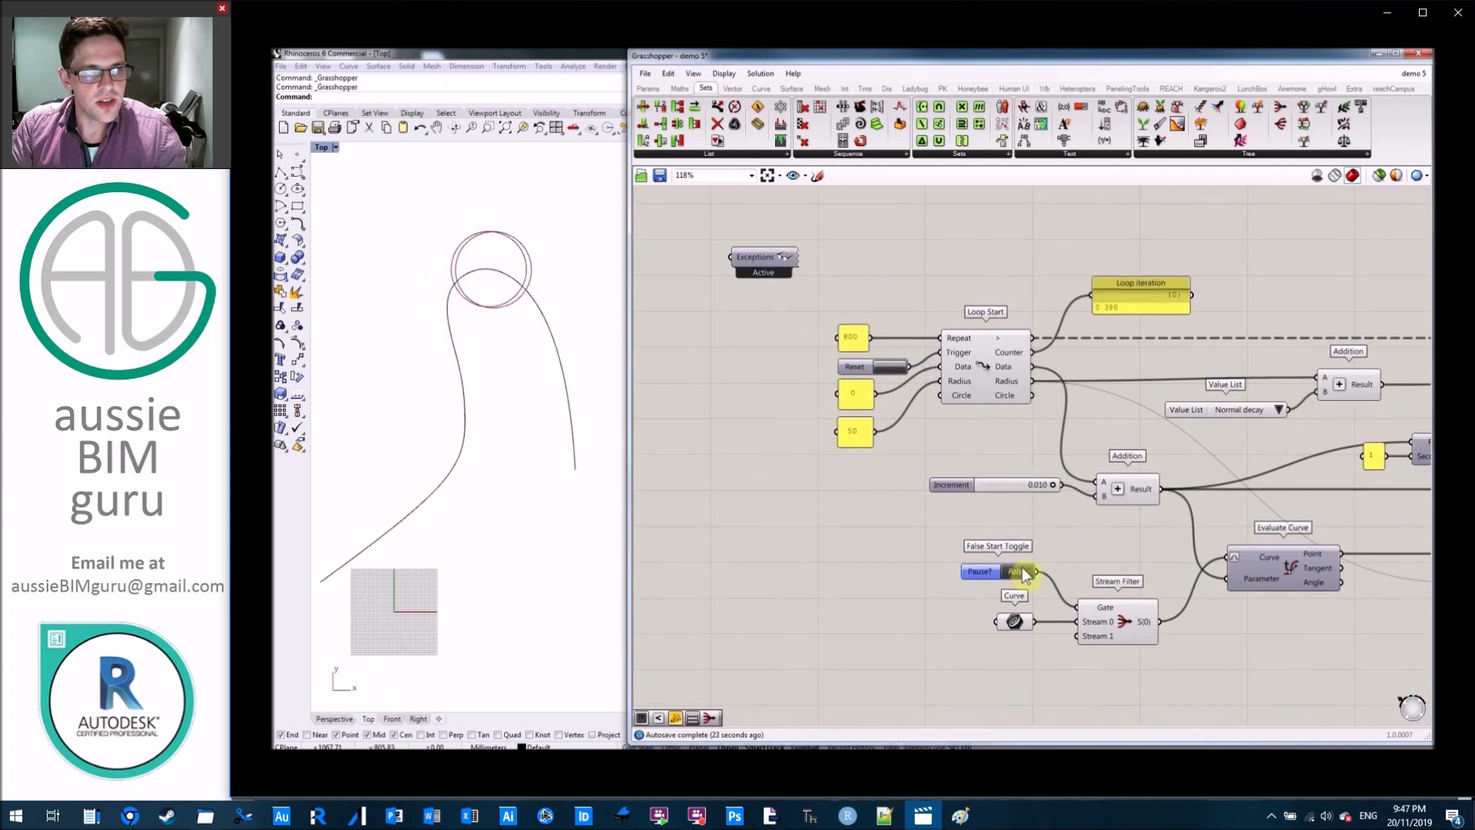
pyautogui.click(1024, 575)
pyautogui.moveTo(1307, 500); pyautogui.dragTo(883, 487, button='right')
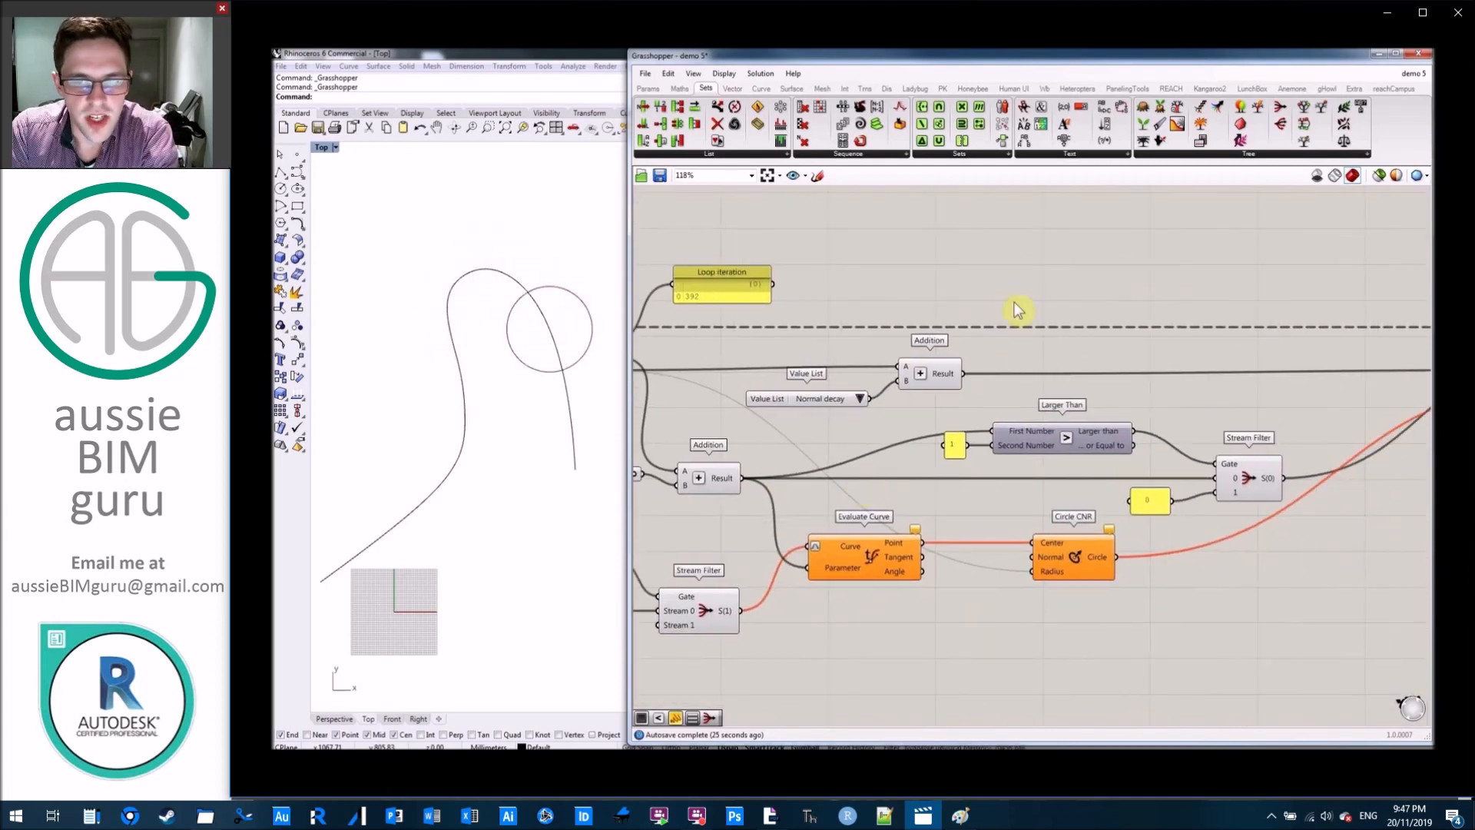
# Add a Smaller Than component above the radius Addition component.
pyautogui.scroll(5, 1012, 323)
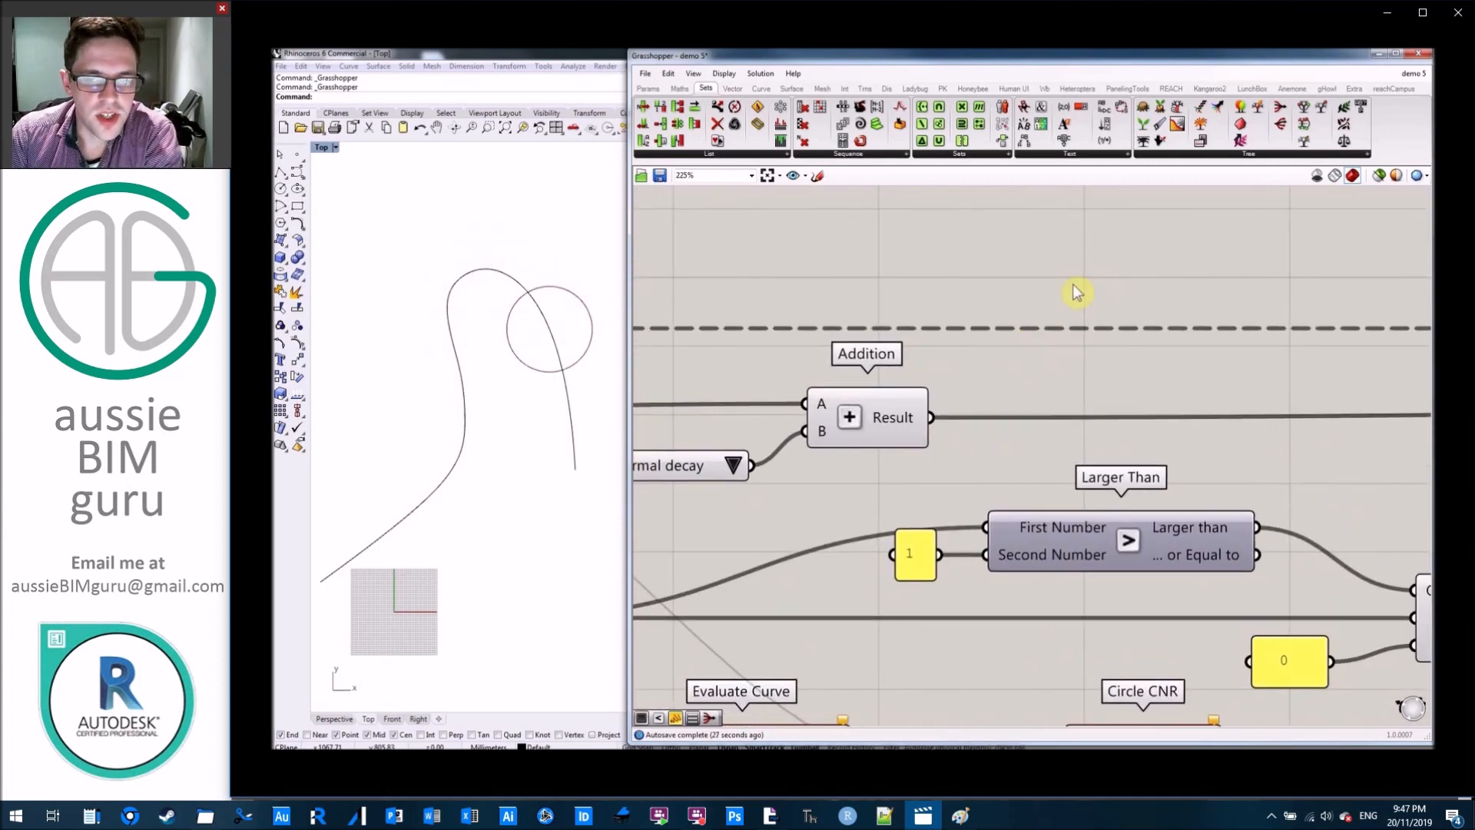
pyautogui.doubleClick(1073, 285)
pyautogui.write('<')
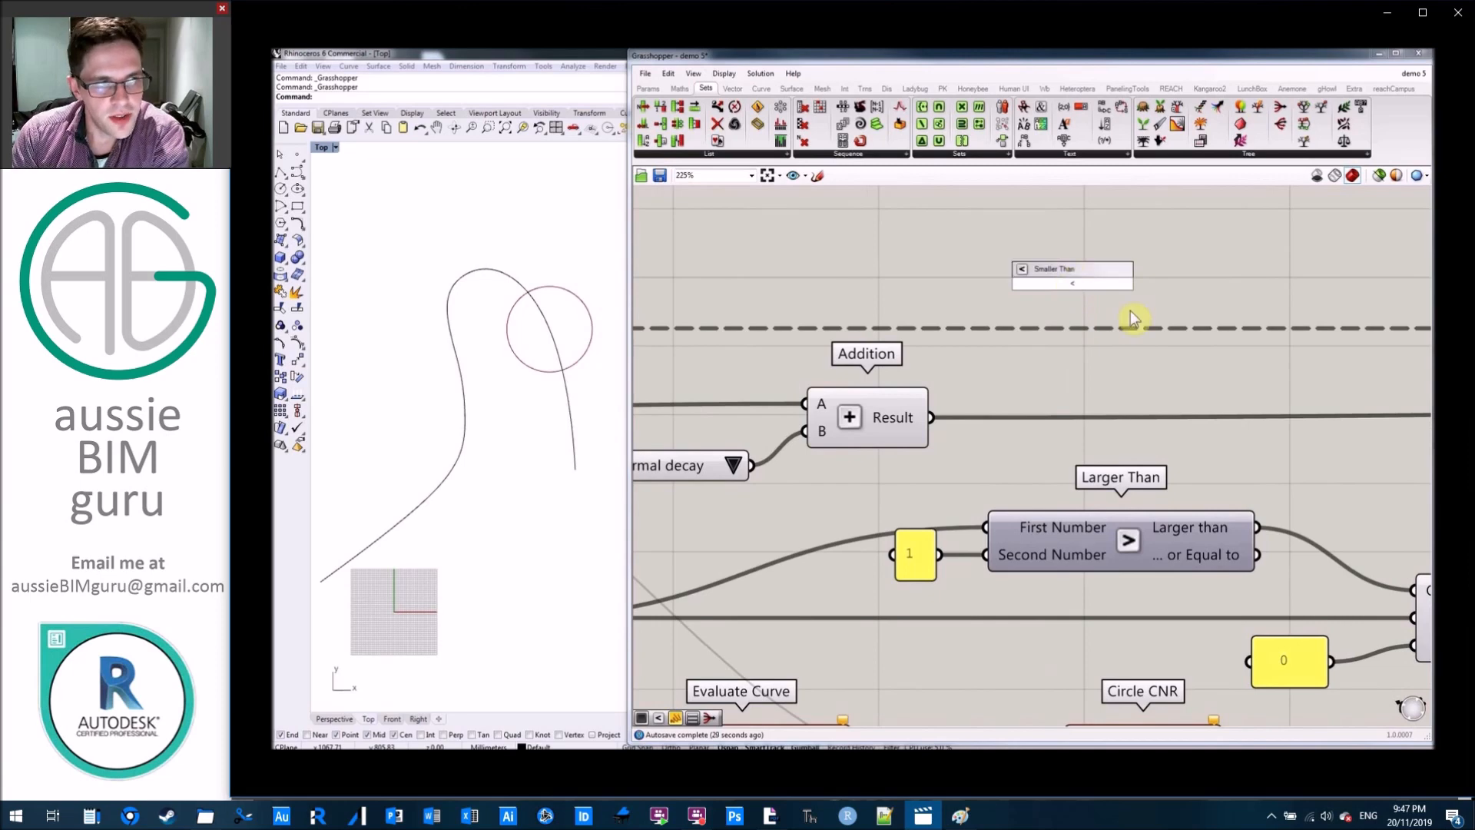
pyautogui.click(1076, 268)
pyautogui.moveTo(1225, 249); pyautogui.dragTo(1151, 260, button='right')
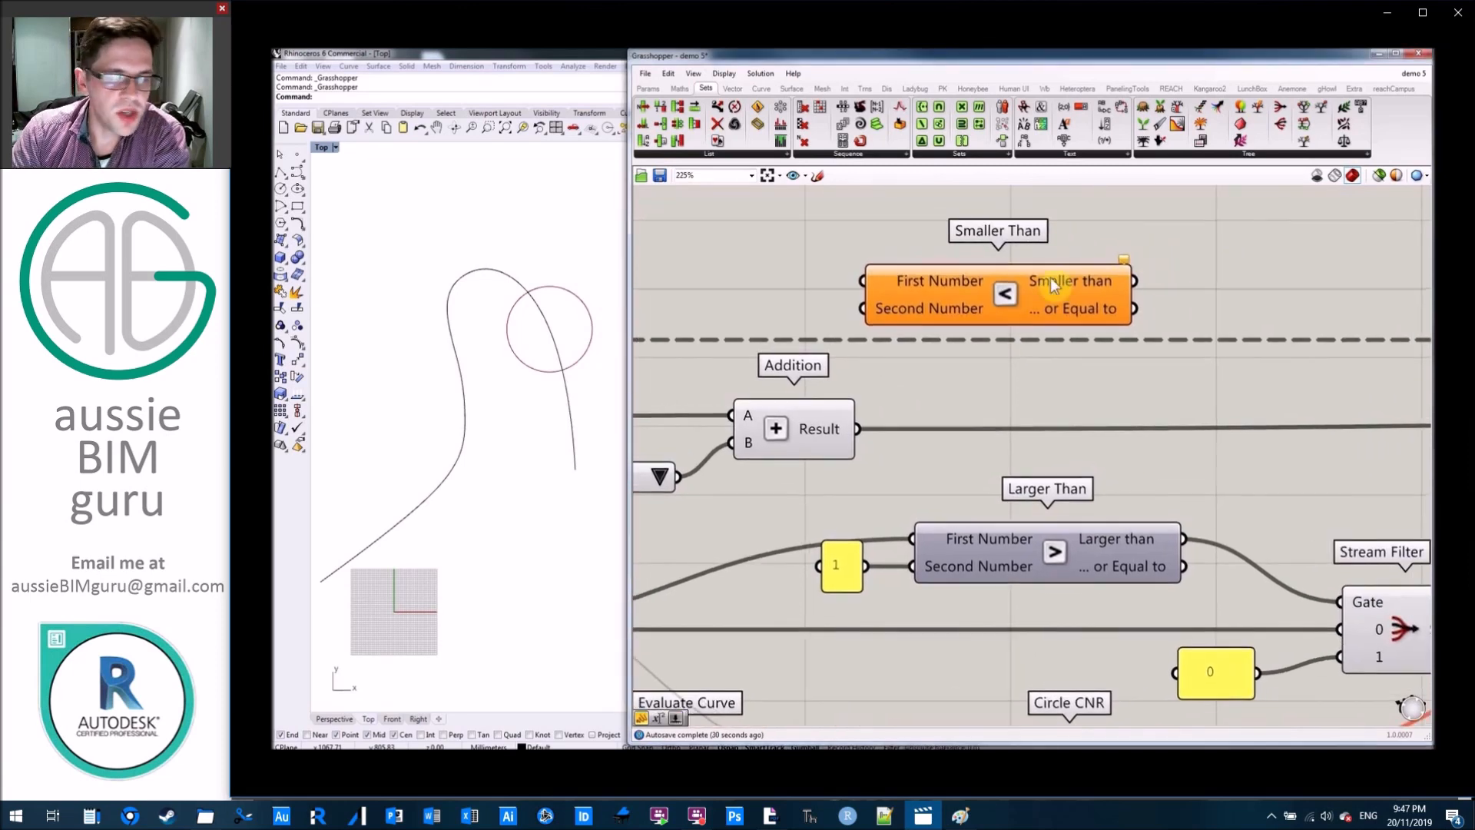
# Place Smaller Than beside the radius Addition, wiring the Addition Result to First Number and a new 0 panel to Second Number.
pyautogui.moveTo(1053, 283); pyautogui.dragTo(1221, 325)
pyautogui.moveTo(859, 429); pyautogui.dragTo(1048, 389)
pyautogui.doubleClick(951, 483)
pyautogui.write('//')
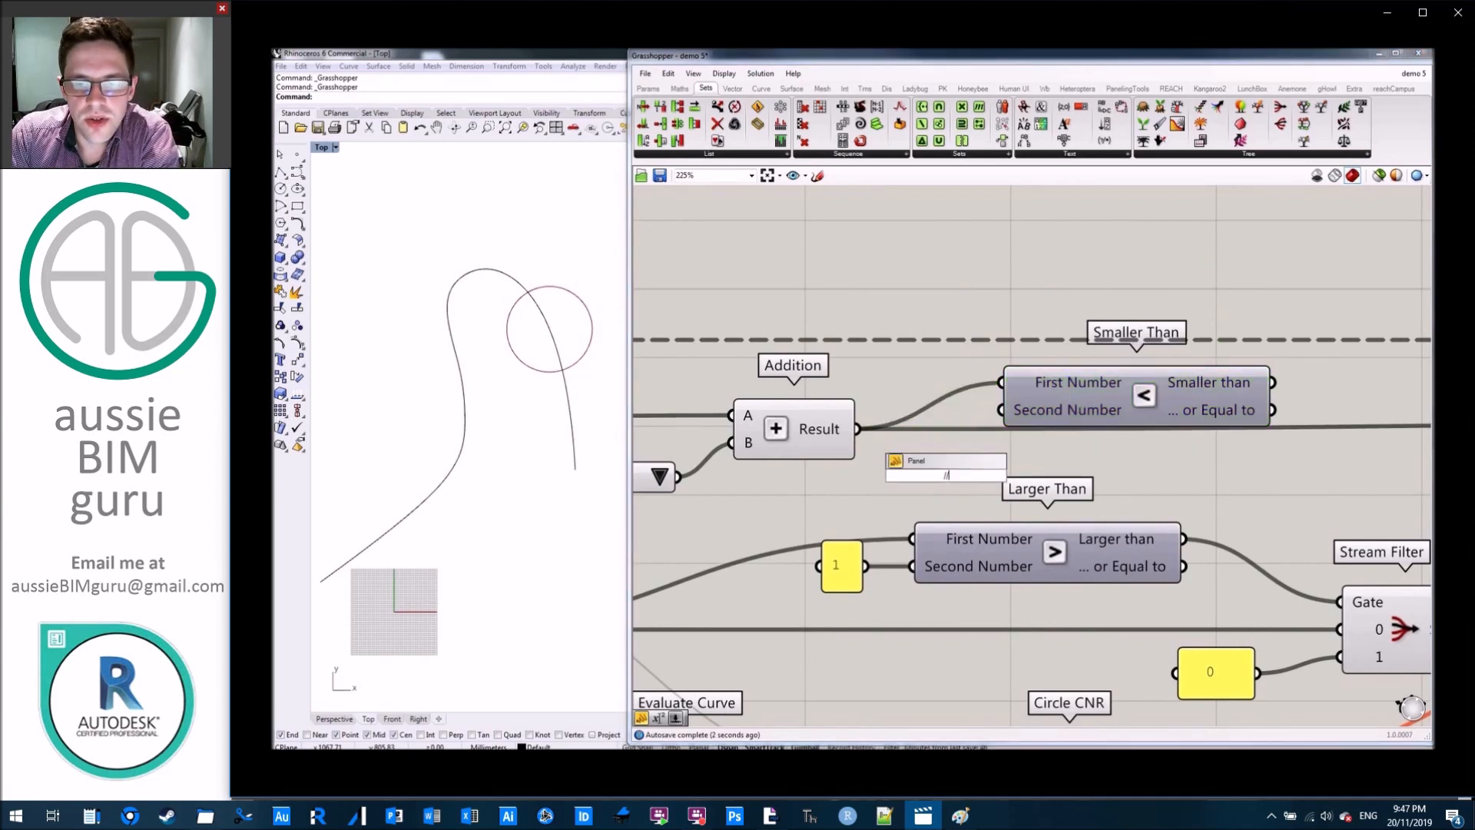
pyautogui.press('Return')
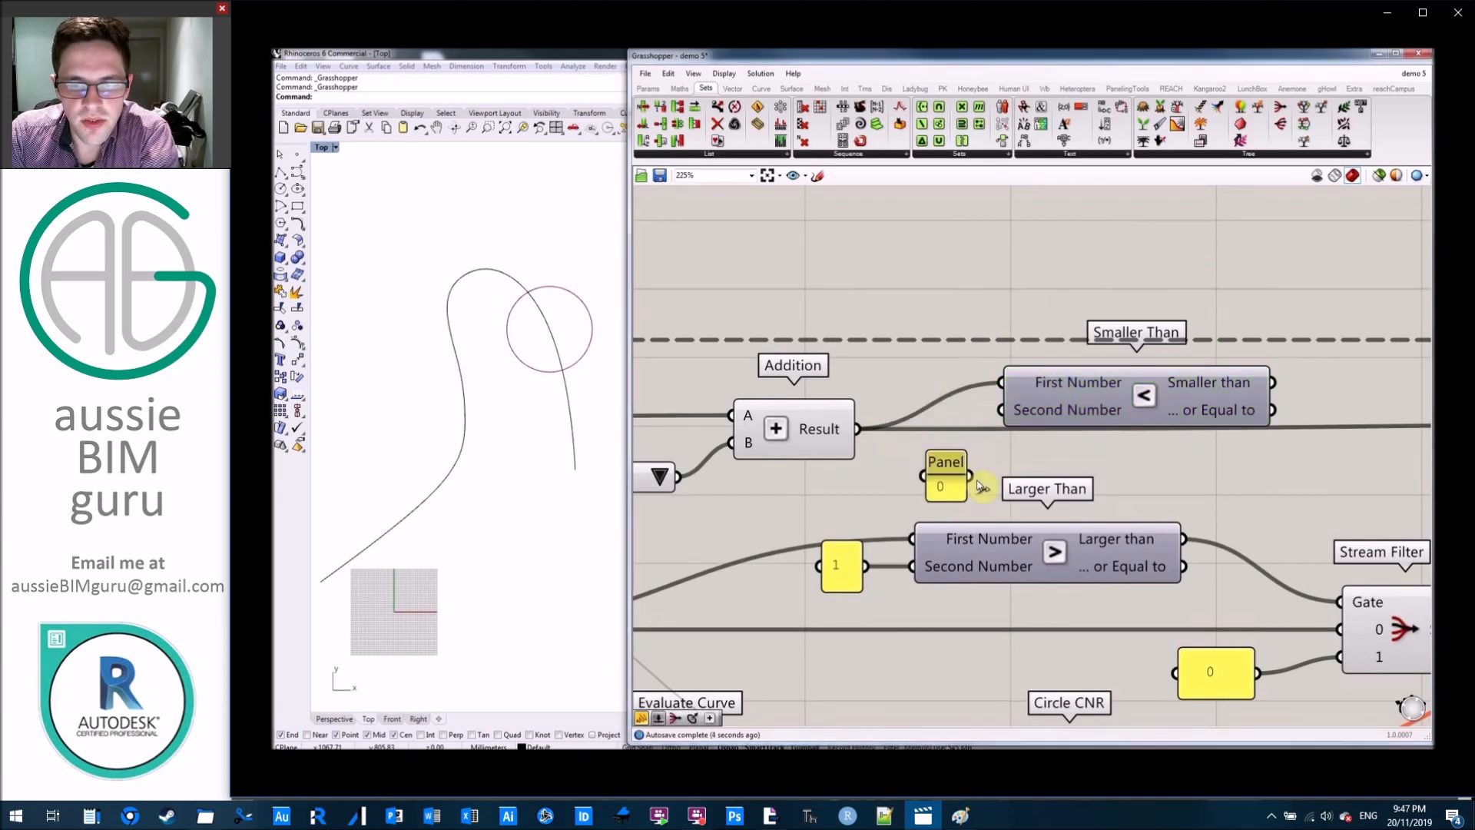
pyautogui.moveTo(920, 481); pyautogui.dragTo(872, 485)
pyautogui.click(1077, 378)
# Add a Stream Filter after Smaller Than and connect the "... or Equal to" output to its Gate.
pyautogui.moveTo(1390, 361); pyautogui.dragTo(1135, 343, button='right')
pyautogui.click(1135, 343)
pyautogui.doubleClick(1181, 384)
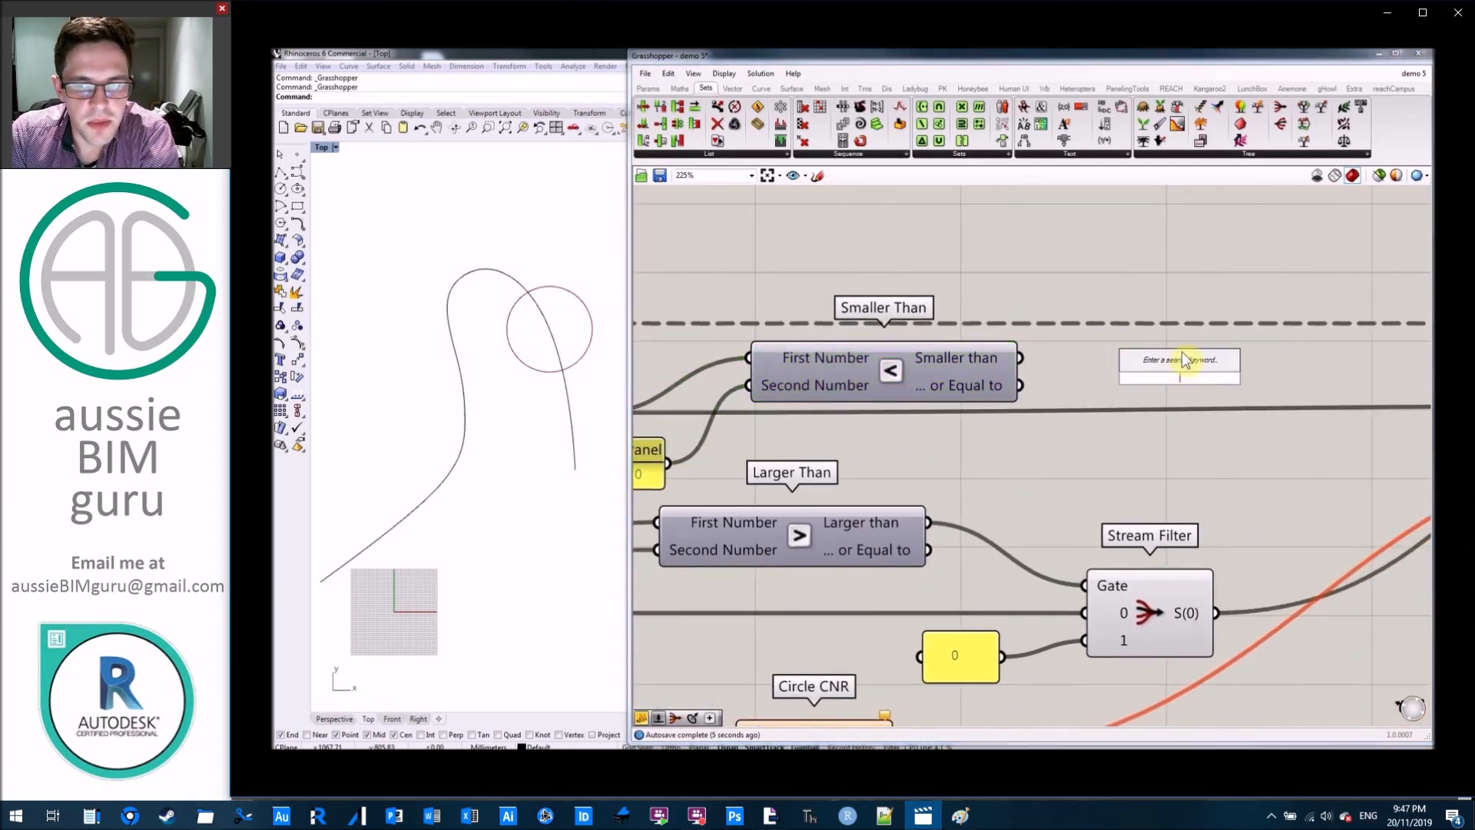
pyautogui.write('stra')
pyautogui.press('BackSpace')
pyautogui.write('eam fi')
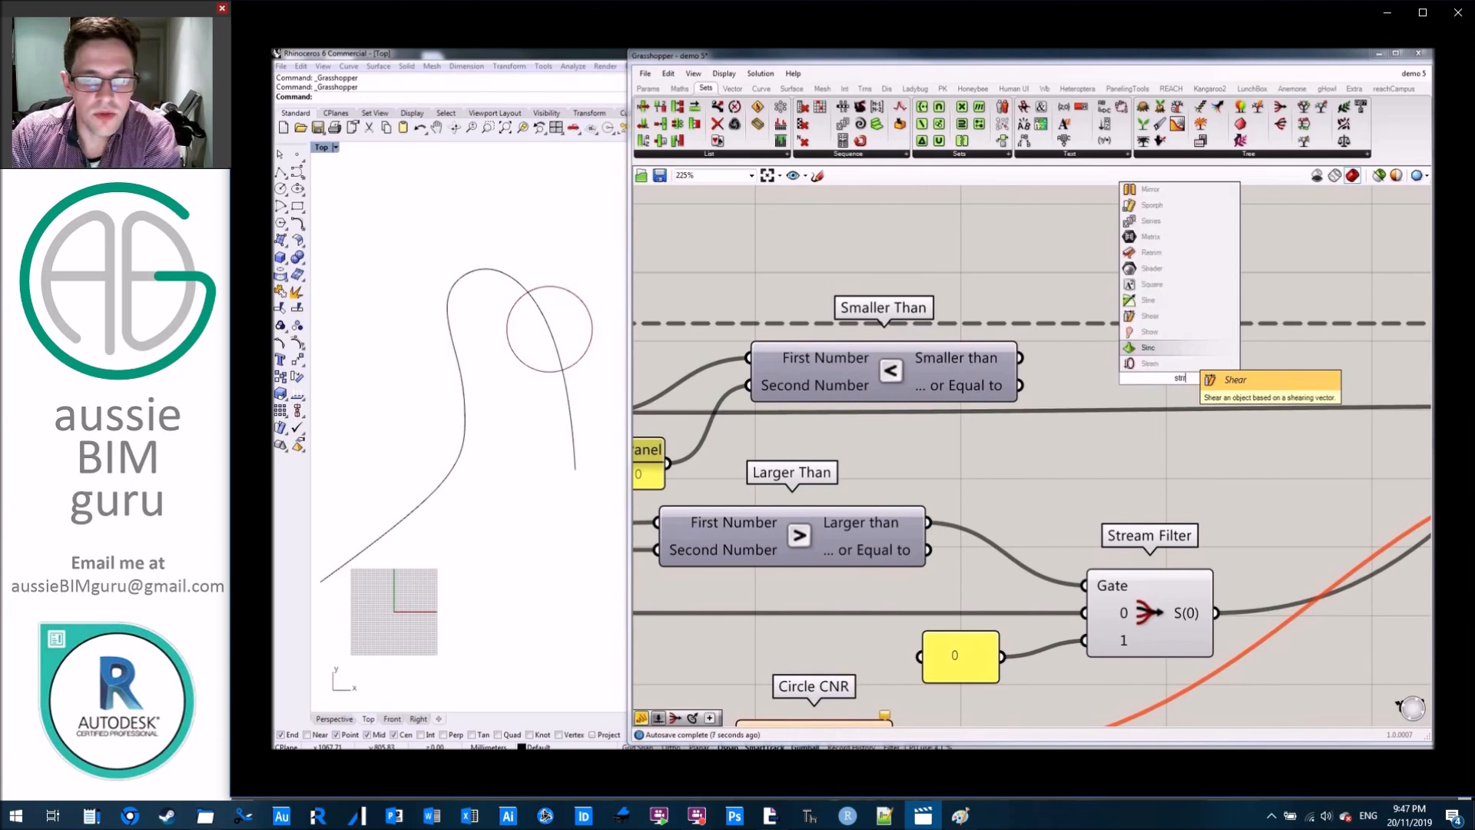
pyautogui.write('lter')
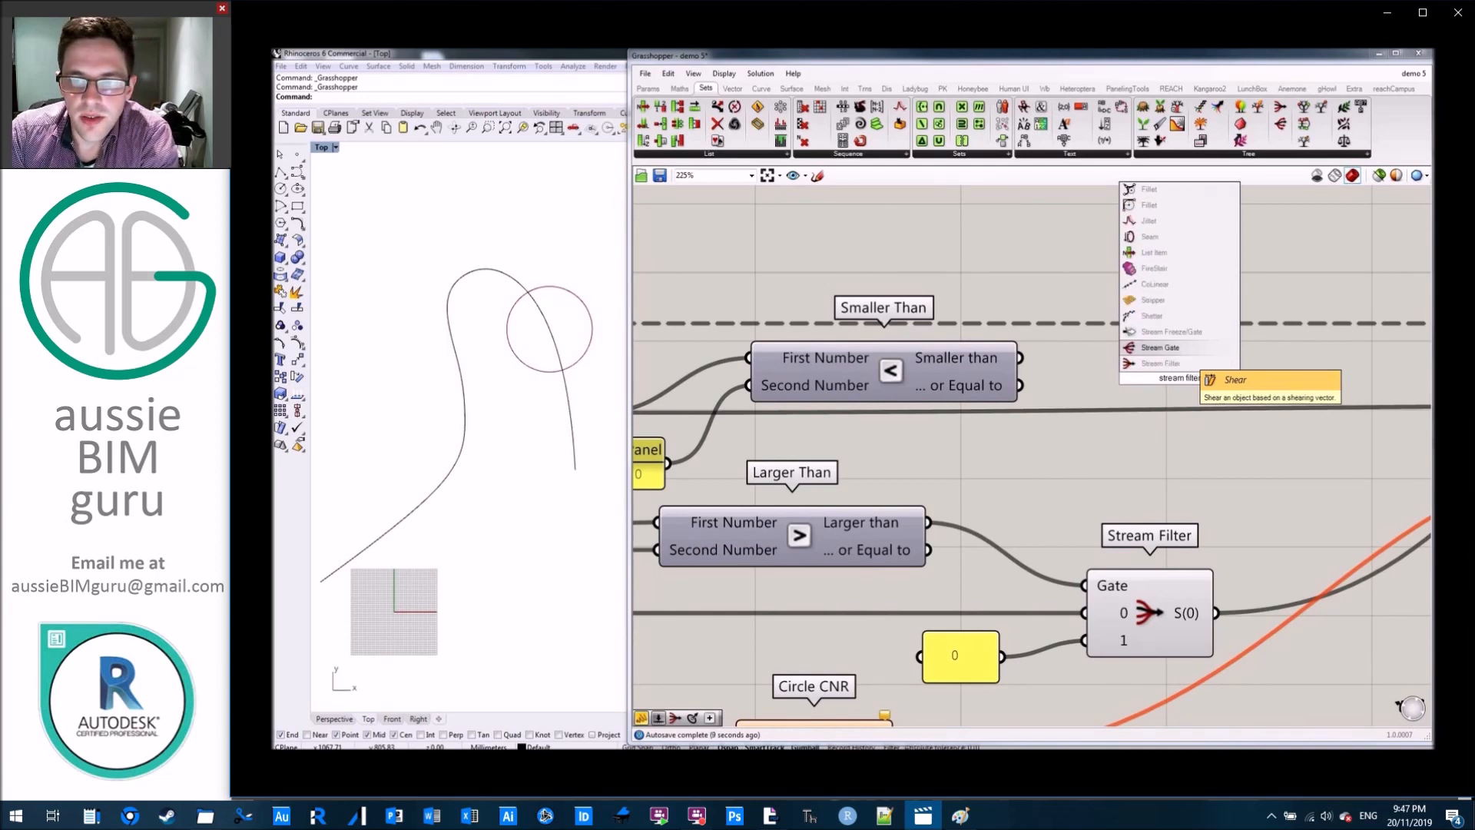
pyautogui.click(1196, 363)
pyautogui.moveTo(1190, 397); pyautogui.dragTo(1244, 461)
pyautogui.click(1032, 337)
pyautogui.moveTo(1142, 425)
pyautogui.mouseDown()
pyautogui.moveTo(1160, 389)
pyautogui.moveTo(1164, 408)
pyautogui.mouseUp()
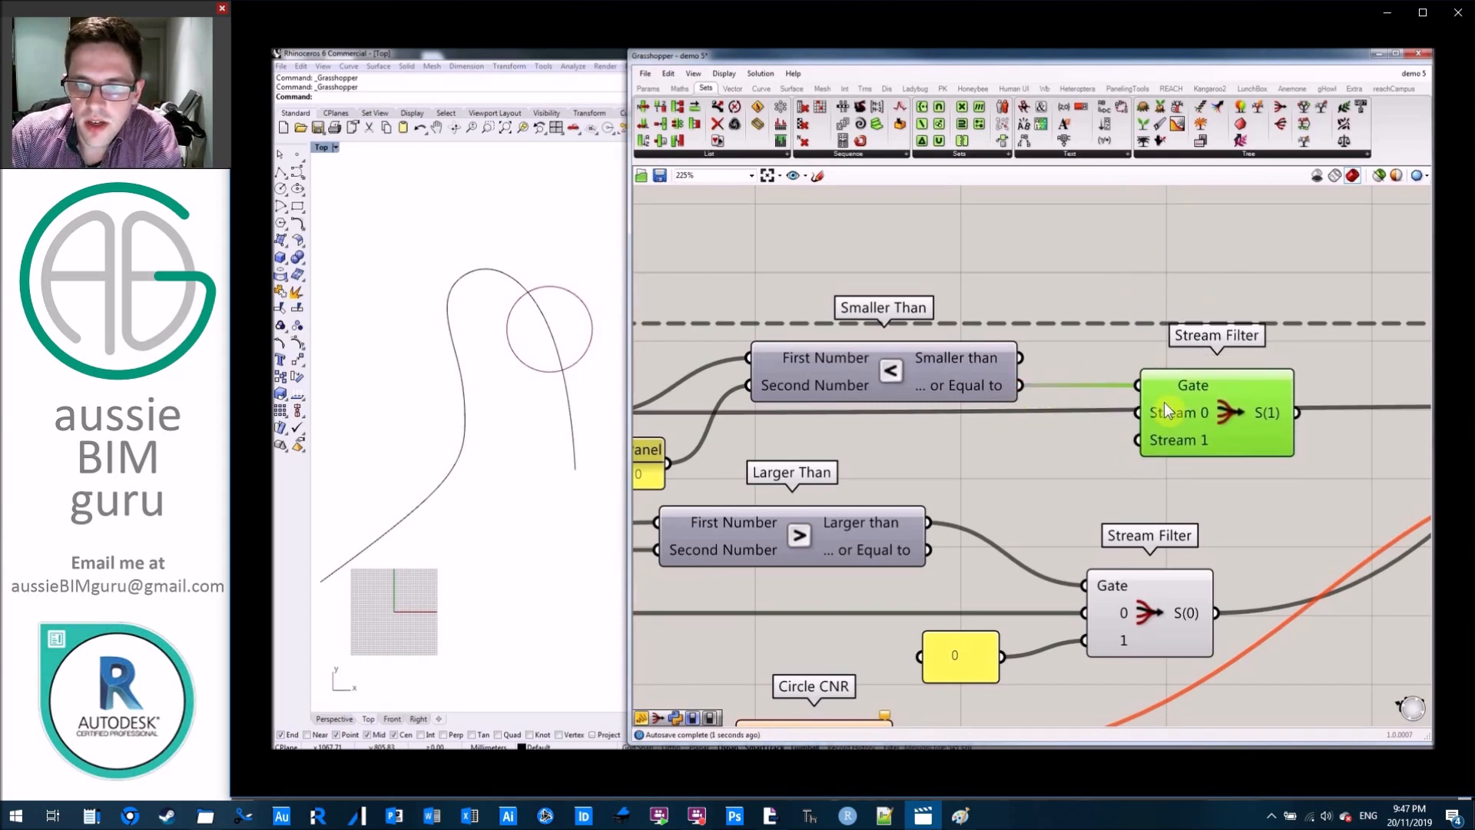
# Wire the radius Addition Result to Stream 0 and the 0 panel to Stream 1, and feed the filter's output to Loop End's Radius.
pyautogui.click(1074, 445)
pyautogui.moveTo(1059, 443); pyautogui.dragTo(1182, 452, button='right')
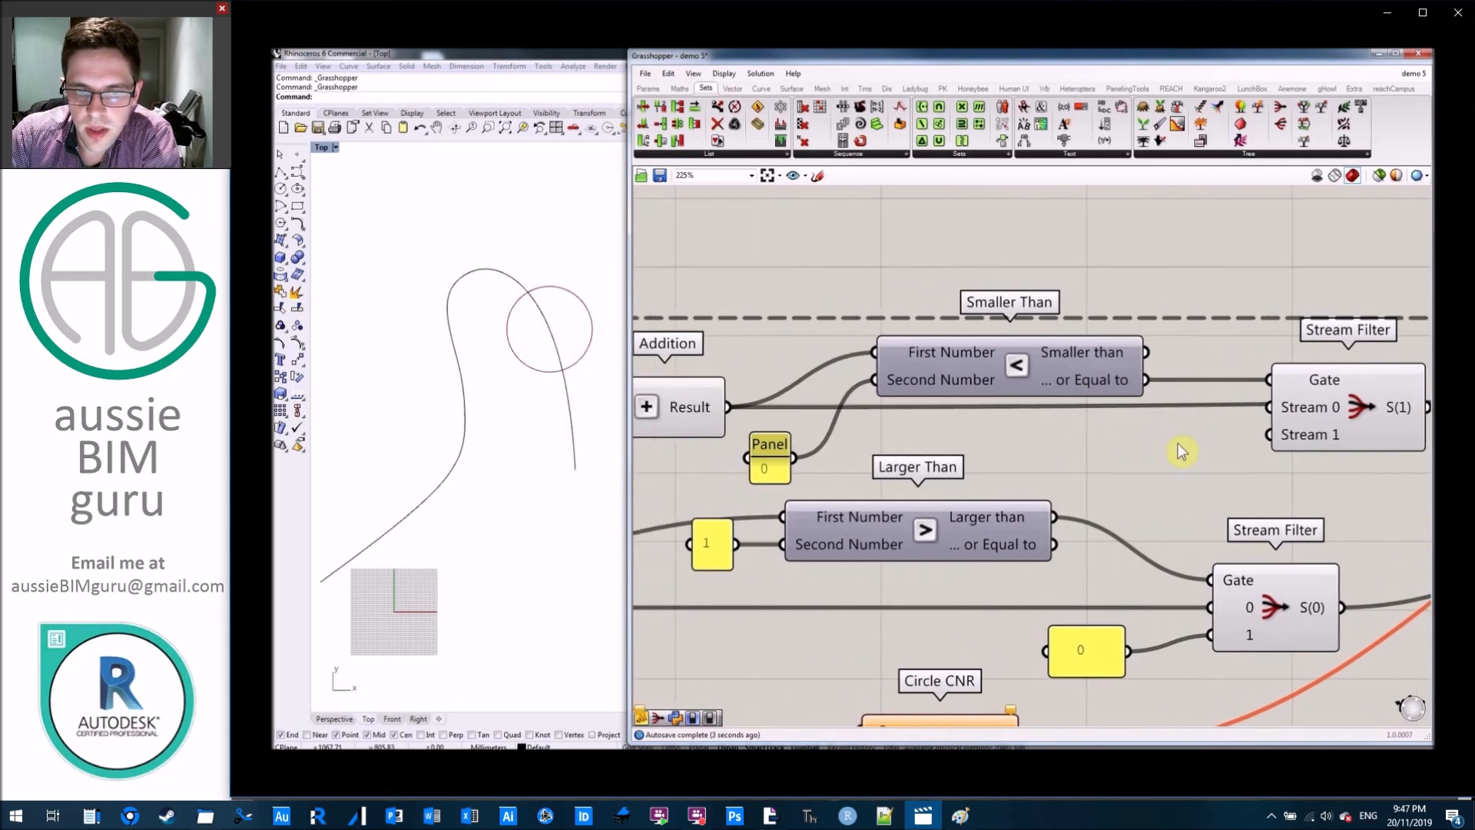
pyautogui.scroll(-2, 1182, 452)
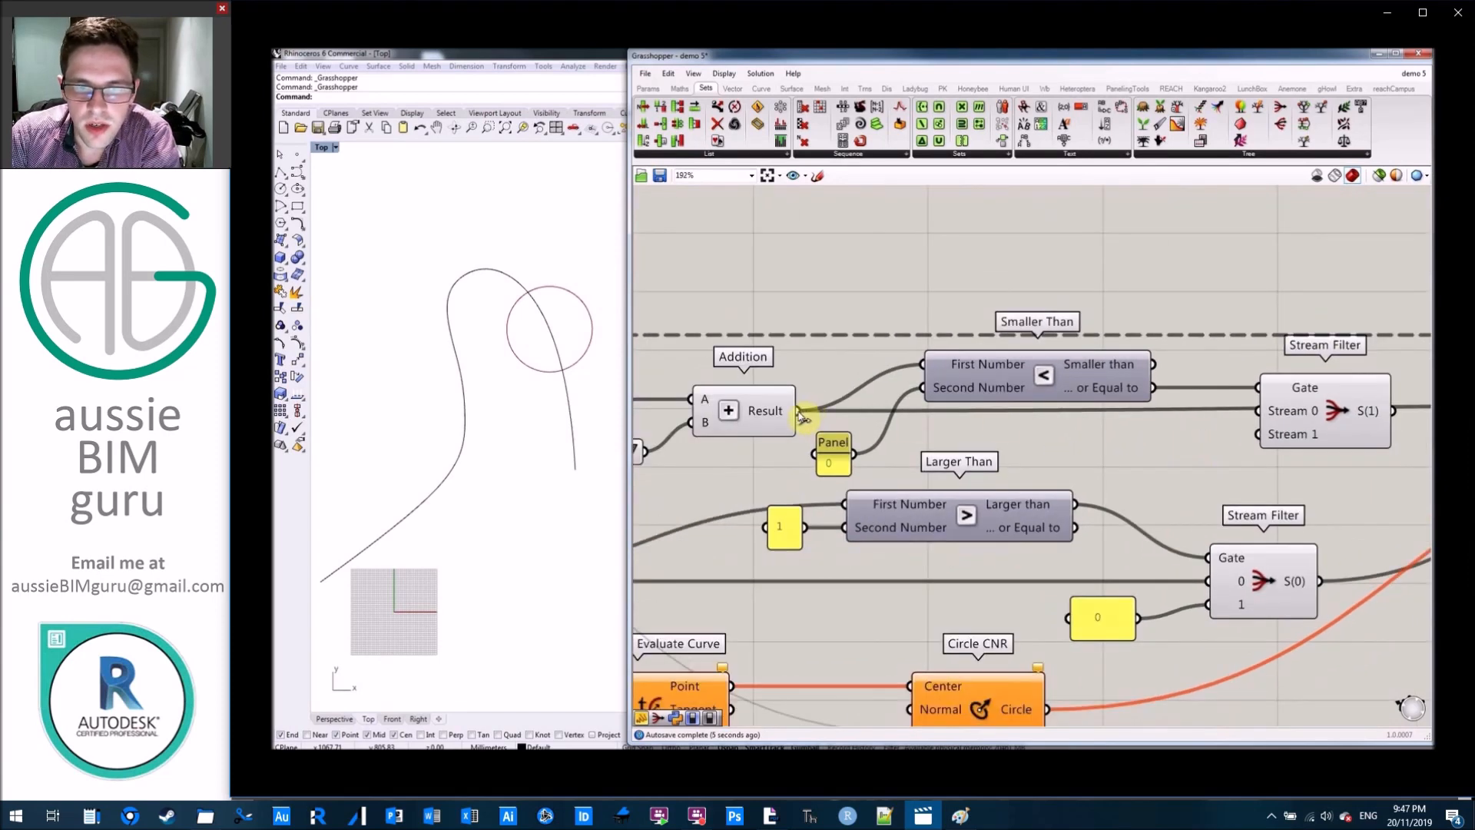
pyautogui.moveTo(1091, 421); pyautogui.dragTo(1268, 414)
pyautogui.moveTo(858, 460); pyautogui.dragTo(1260, 434)
pyautogui.moveTo(1325, 469); pyautogui.dragTo(871, 426, button='right')
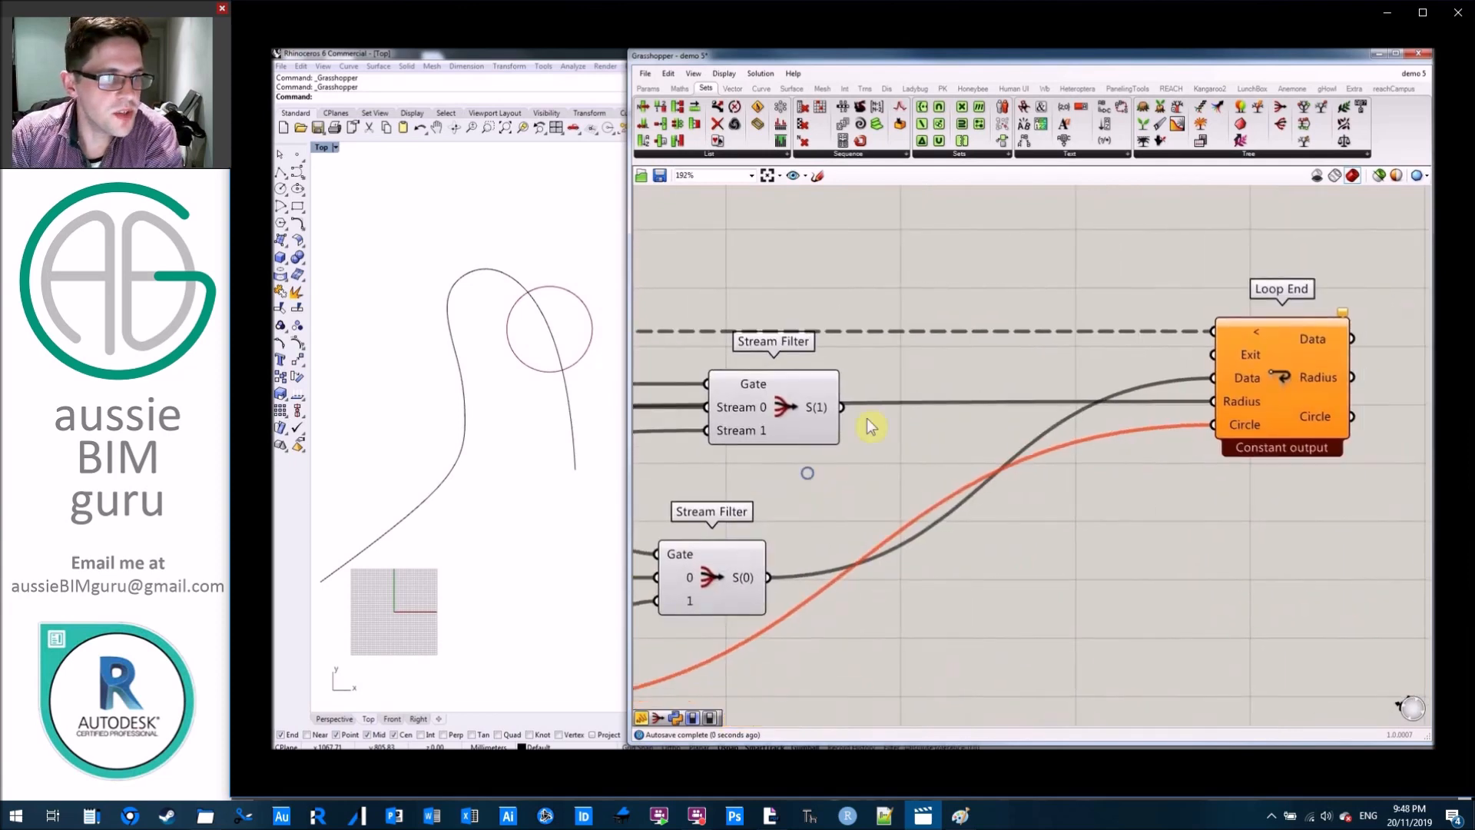
pyautogui.moveTo(1118, 392); pyautogui.dragTo(1211, 401)
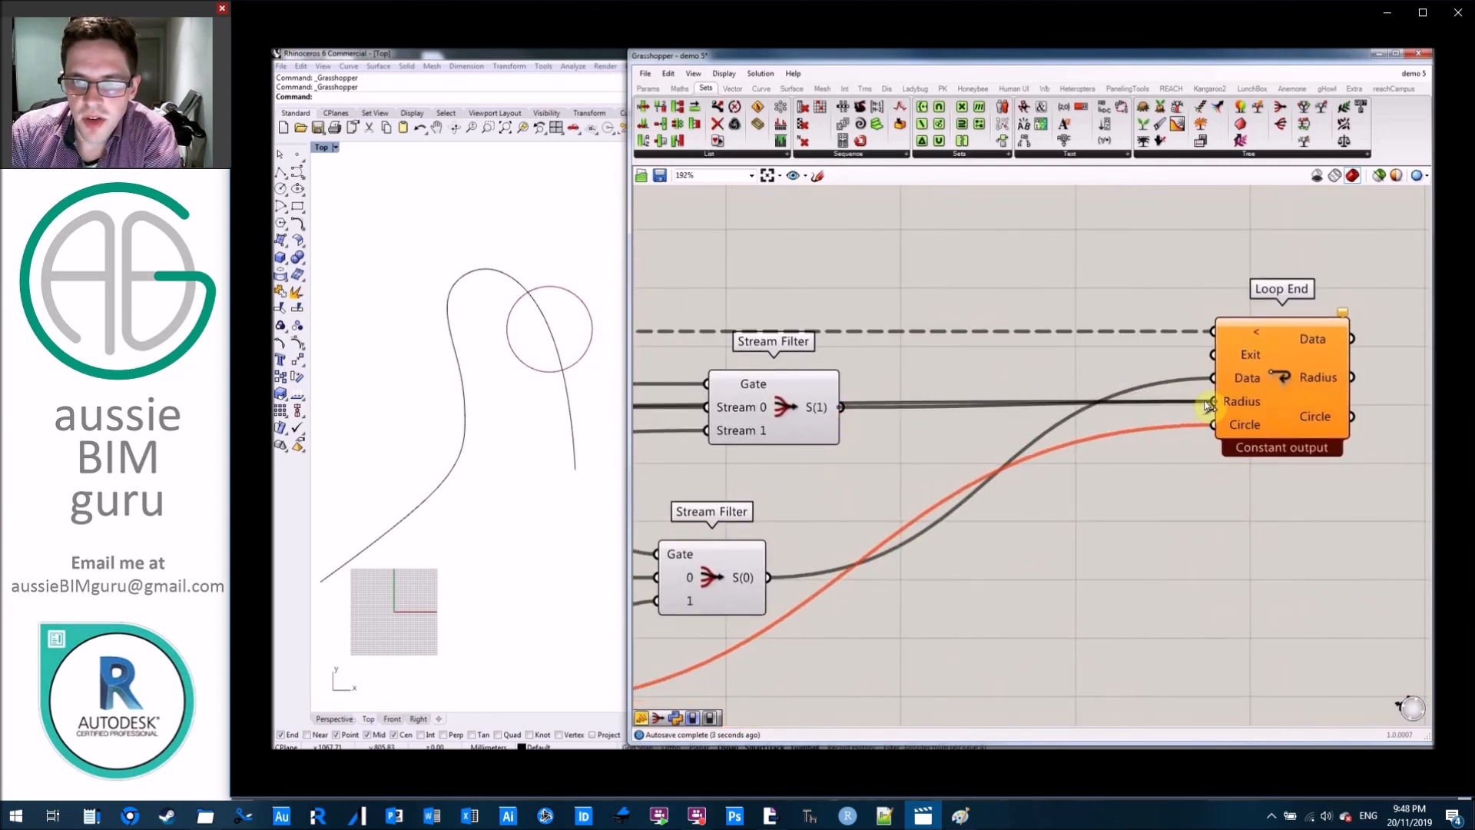
# Add two panels above the radius branch, connected to the new Stream Filter's output and the radius Addition's Result.
pyautogui.moveTo(915, 390); pyautogui.dragTo(1382, 389, button='right')
pyautogui.scroll(-4, 1382, 388)
pyautogui.moveTo(951, 309); pyautogui.dragTo(816, 302, button='right')
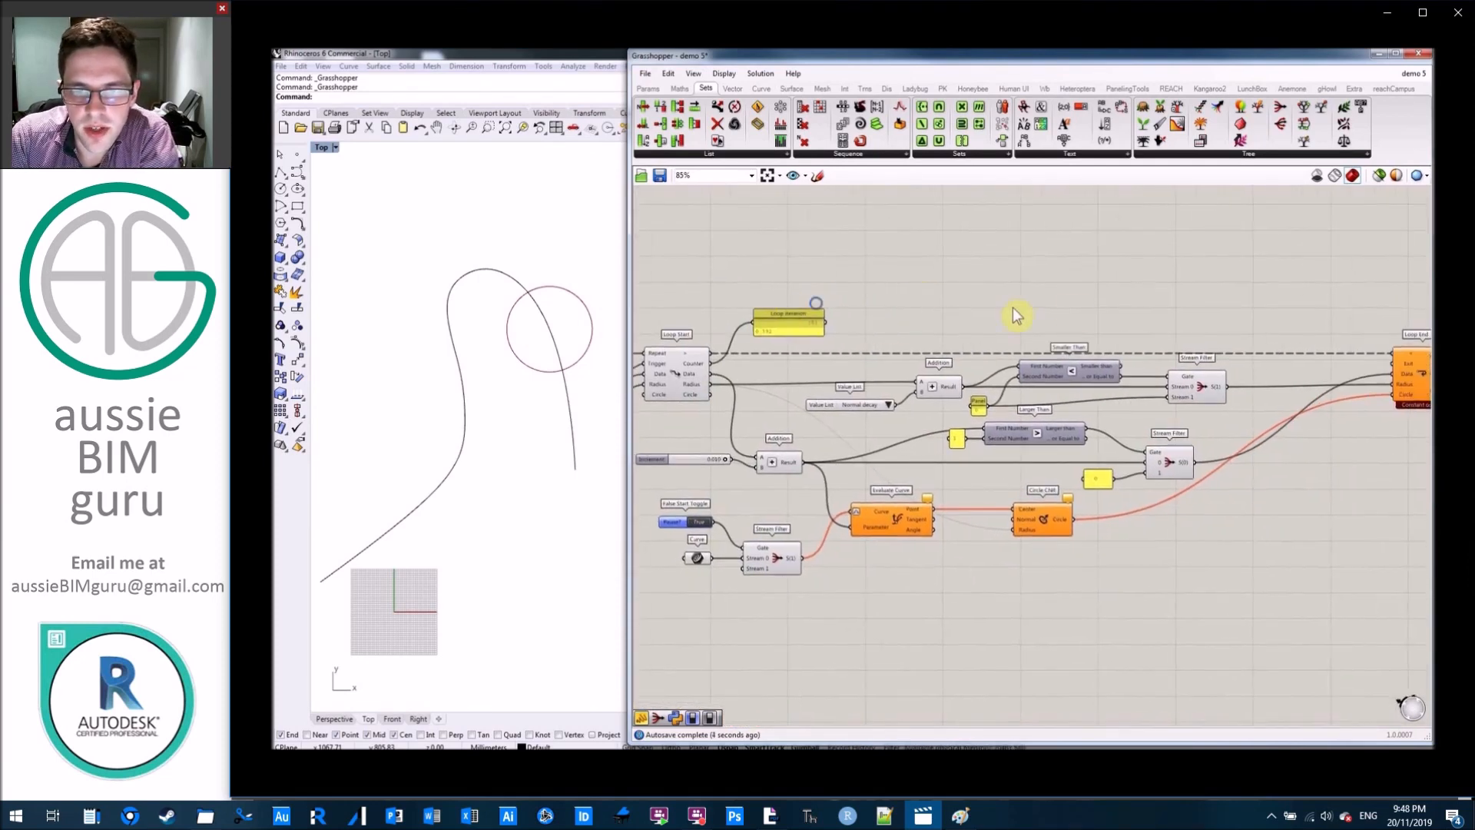
pyautogui.click(647, 88)
pyautogui.moveTo(1281, 305); pyautogui.dragTo(1276, 294)
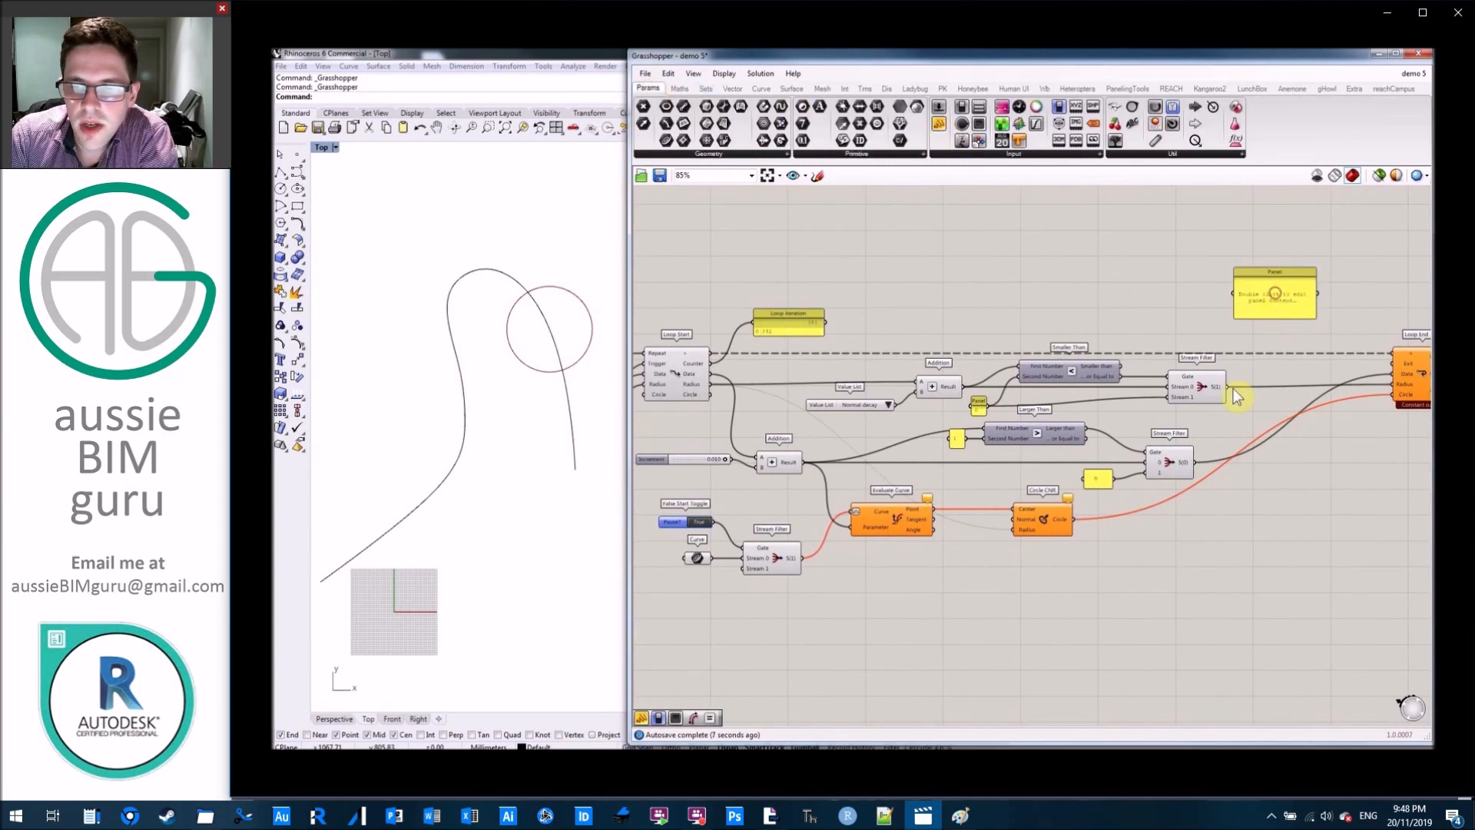
pyautogui.moveTo(1228, 390); pyautogui.dragTo(1233, 293)
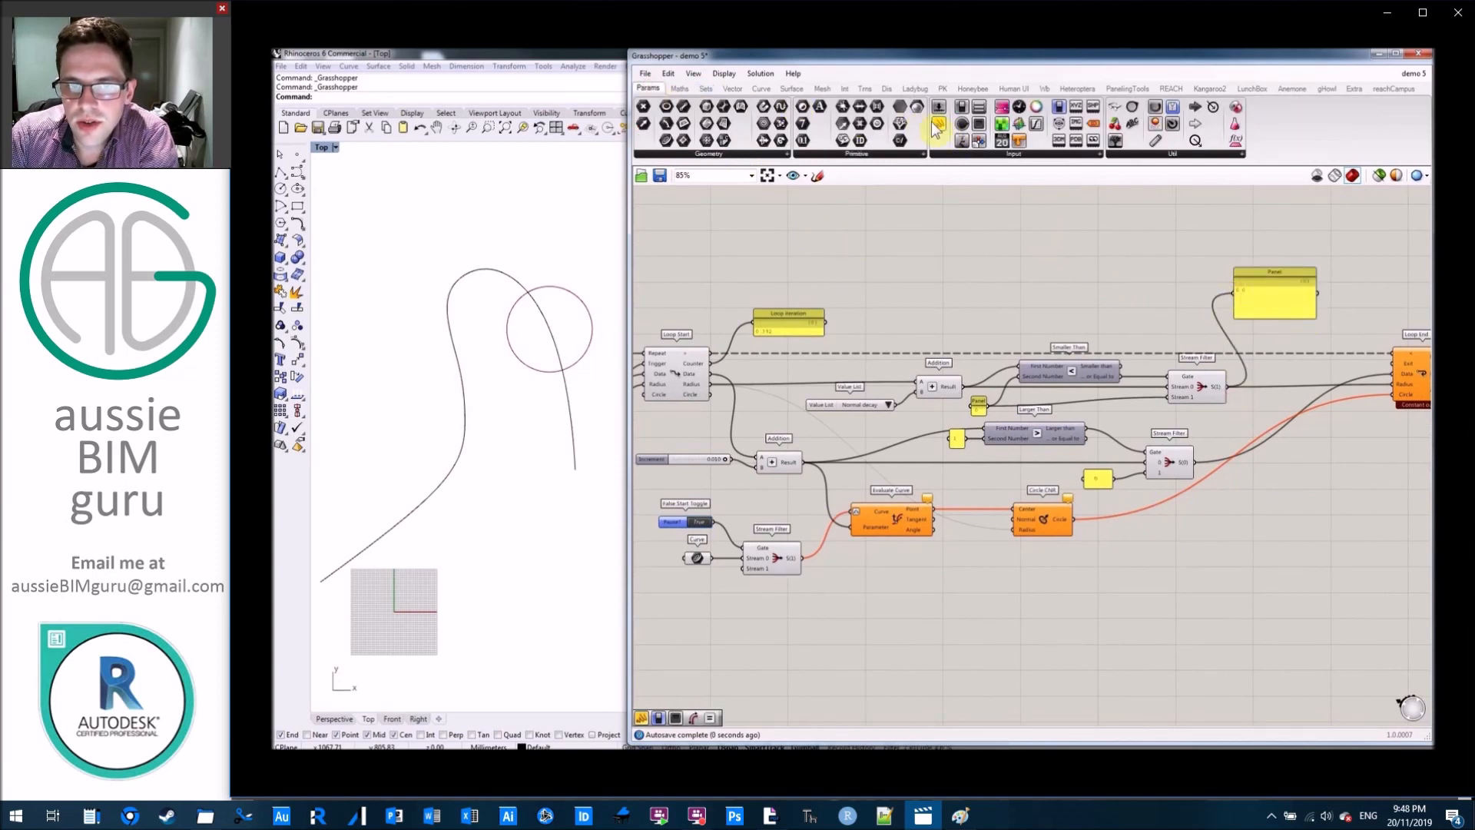
pyautogui.scroll(3, 992, 300)
pyautogui.moveTo(889, 446); pyautogui.dragTo(1076, 284)
pyautogui.click(1259, 271)
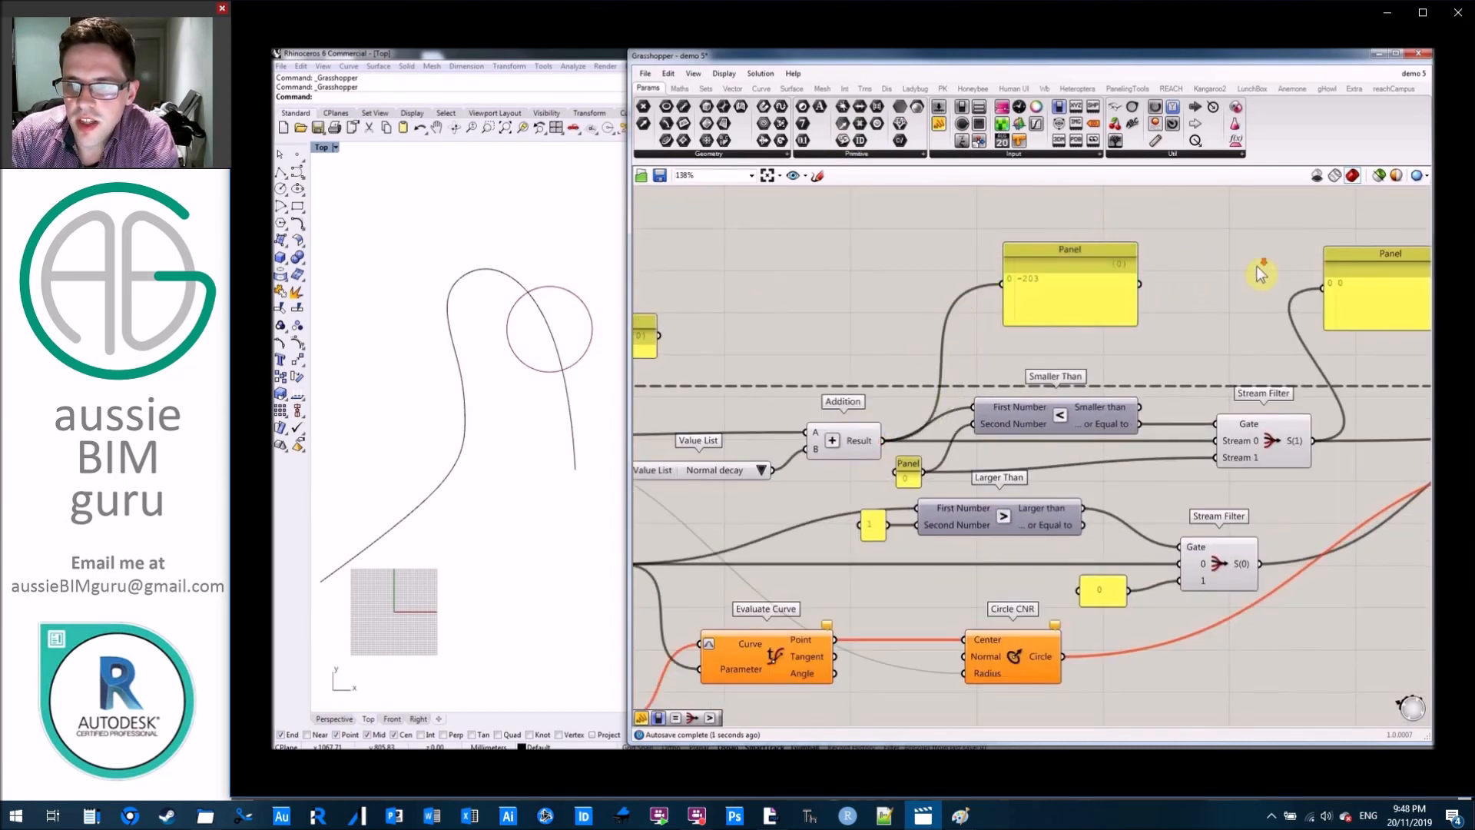
# Resume the loop by setting the Pause? toggle to False and compare the two radius panels.
pyautogui.scroll(-3, 1259, 270)
pyautogui.moveTo(953, 286); pyautogui.dragTo(1311, 280, button='right')
pyautogui.scroll(2, 1171, 471)
pyautogui.click(1103, 524)
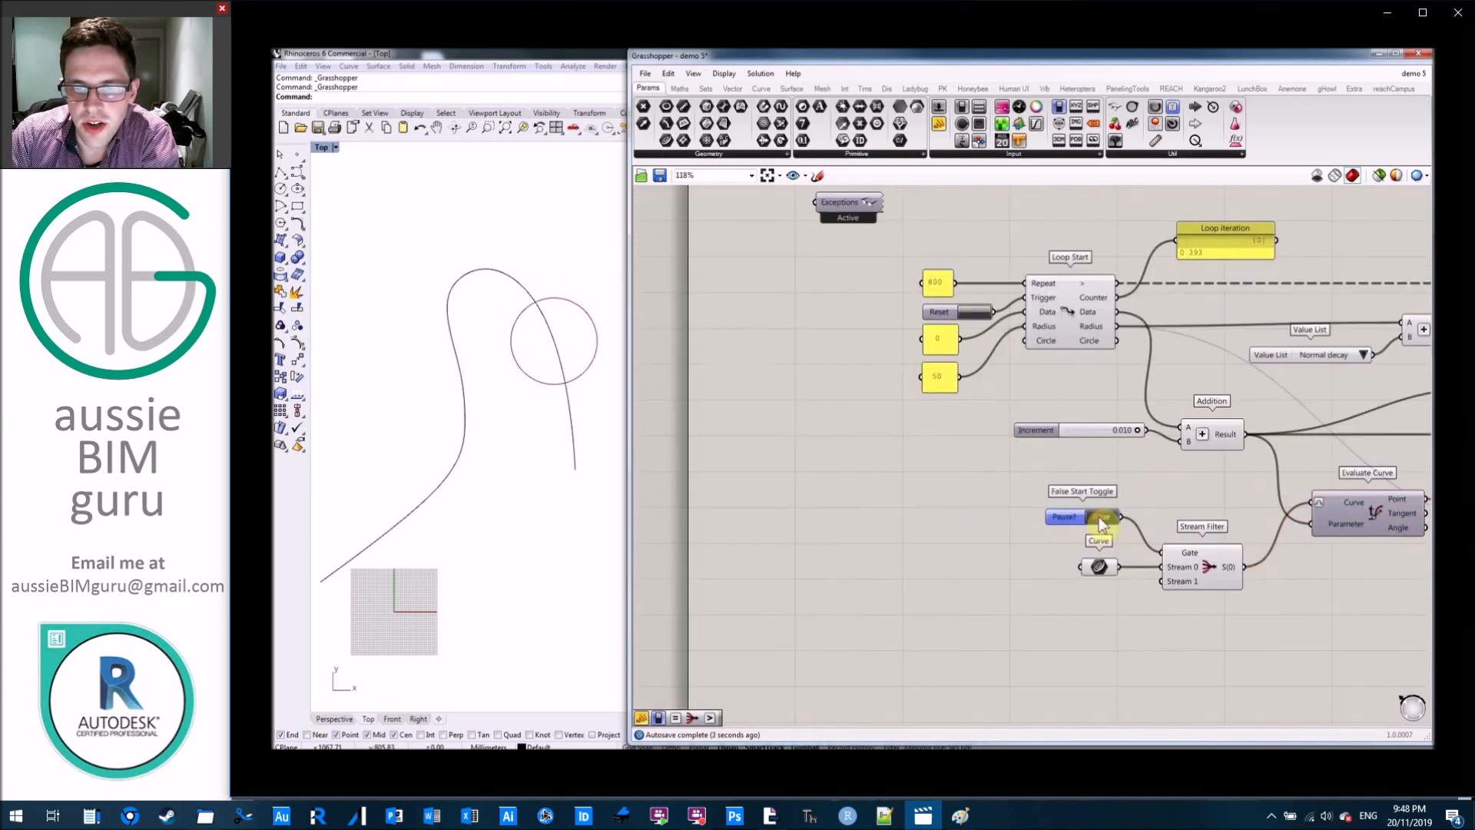
pyautogui.moveTo(1079, 346)
pyautogui.mouseDown(button='right')
pyautogui.moveTo(876, 367)
pyautogui.moveTo(704, 346)
pyautogui.mouseUp(button='right')
pyautogui.moveTo(1096, 277)
pyautogui.mouseDown(button='right')
pyautogui.moveTo(1027, 309)
pyautogui.moveTo(843, 344)
pyautogui.mouseUp(button='right')
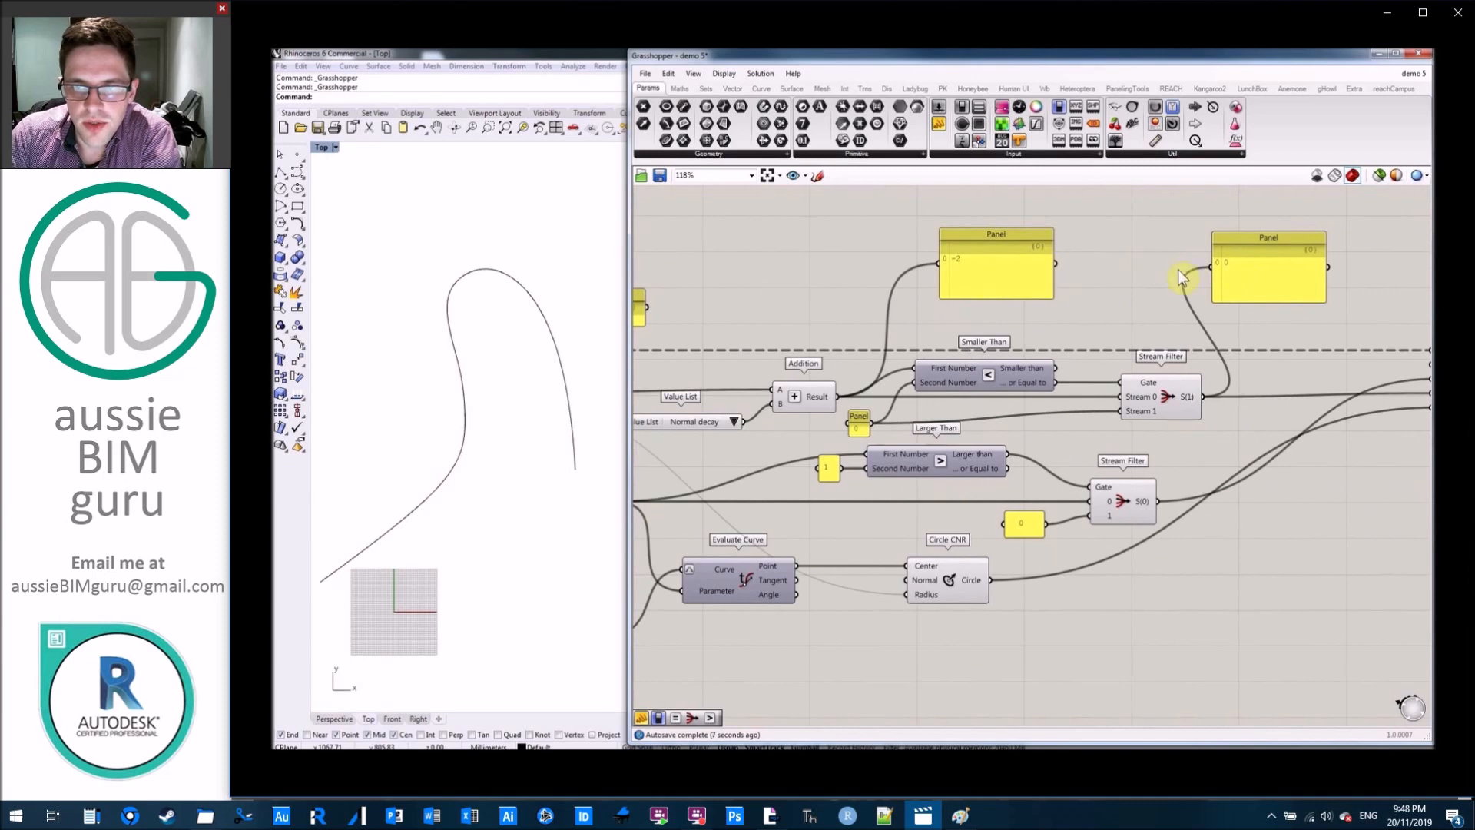
pyautogui.moveTo(853, 319); pyautogui.dragTo(973, 324, button='right')
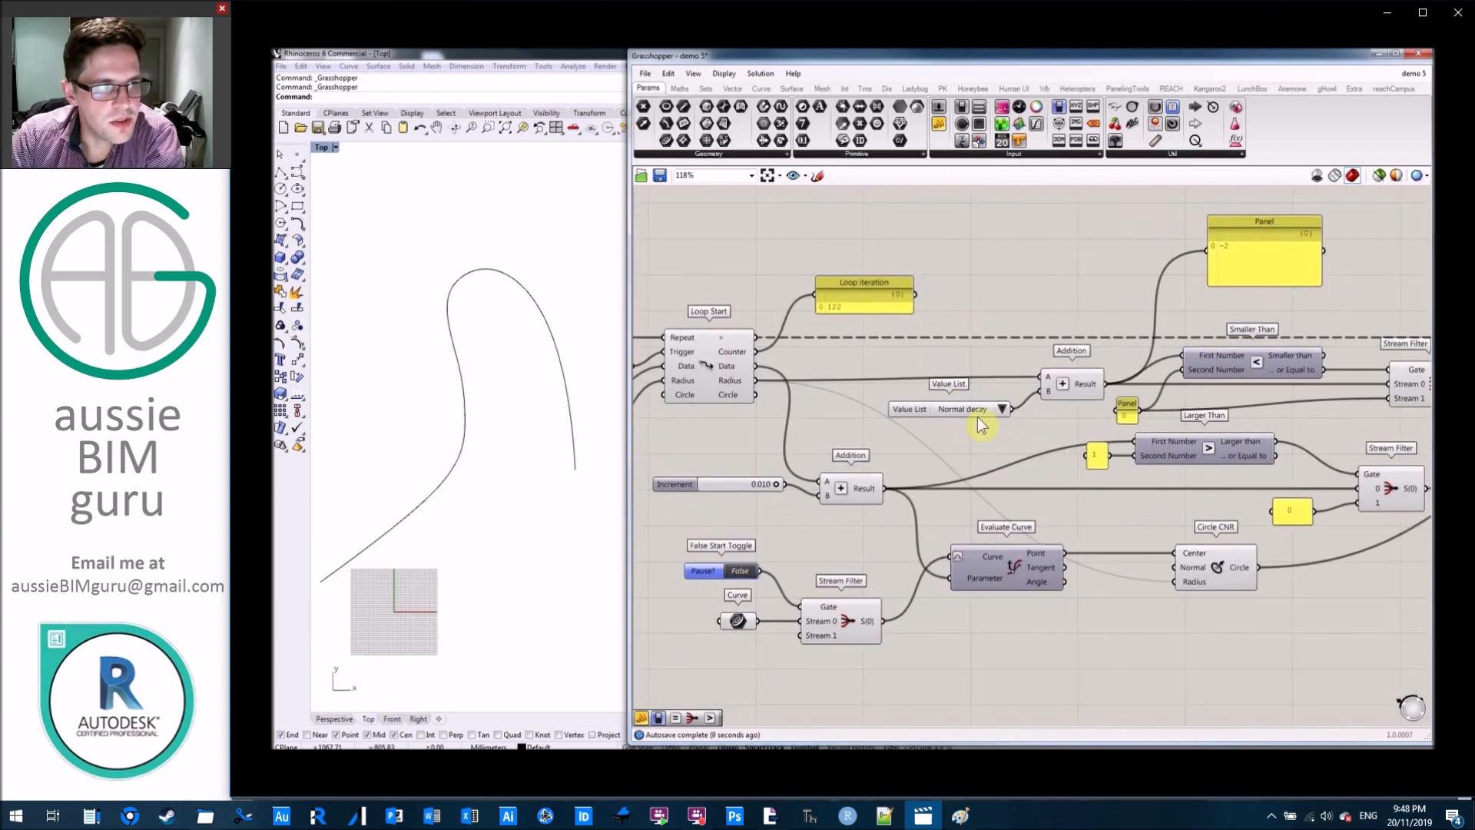
# Switch the radius Value List to Normal growth, Slow growth and finally Normal decay while the loop runs.
pyautogui.click(1002, 409)
pyautogui.click(1029, 453)
pyautogui.moveTo(1006, 323); pyautogui.dragTo(792, 328, button='right')
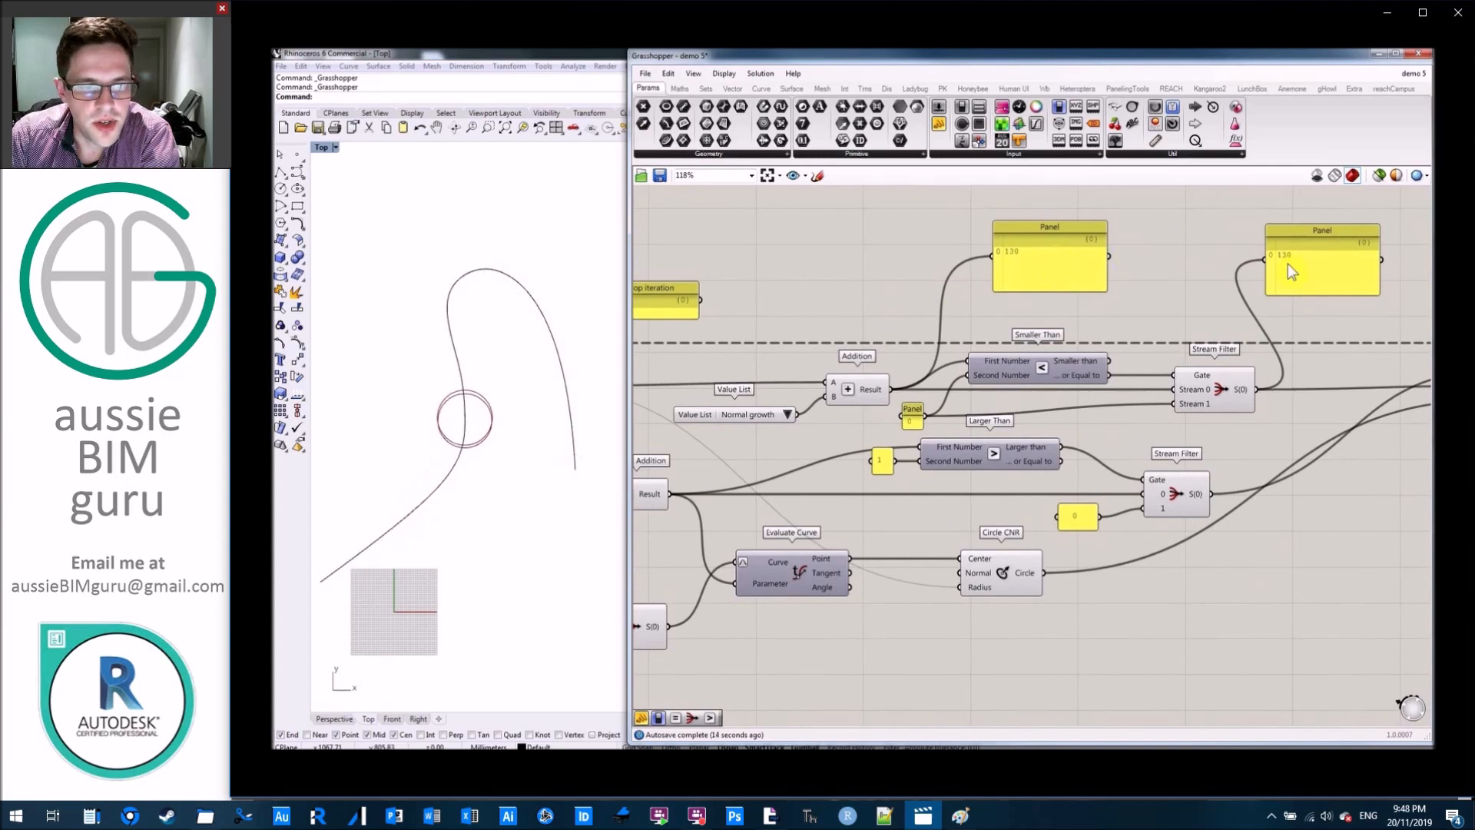
pyautogui.moveTo(792, 406); pyautogui.dragTo(929, 395, button='right')
pyautogui.click(926, 403)
pyautogui.click(947, 420)
pyautogui.moveTo(1307, 269); pyautogui.dragTo(1151, 276, button='right')
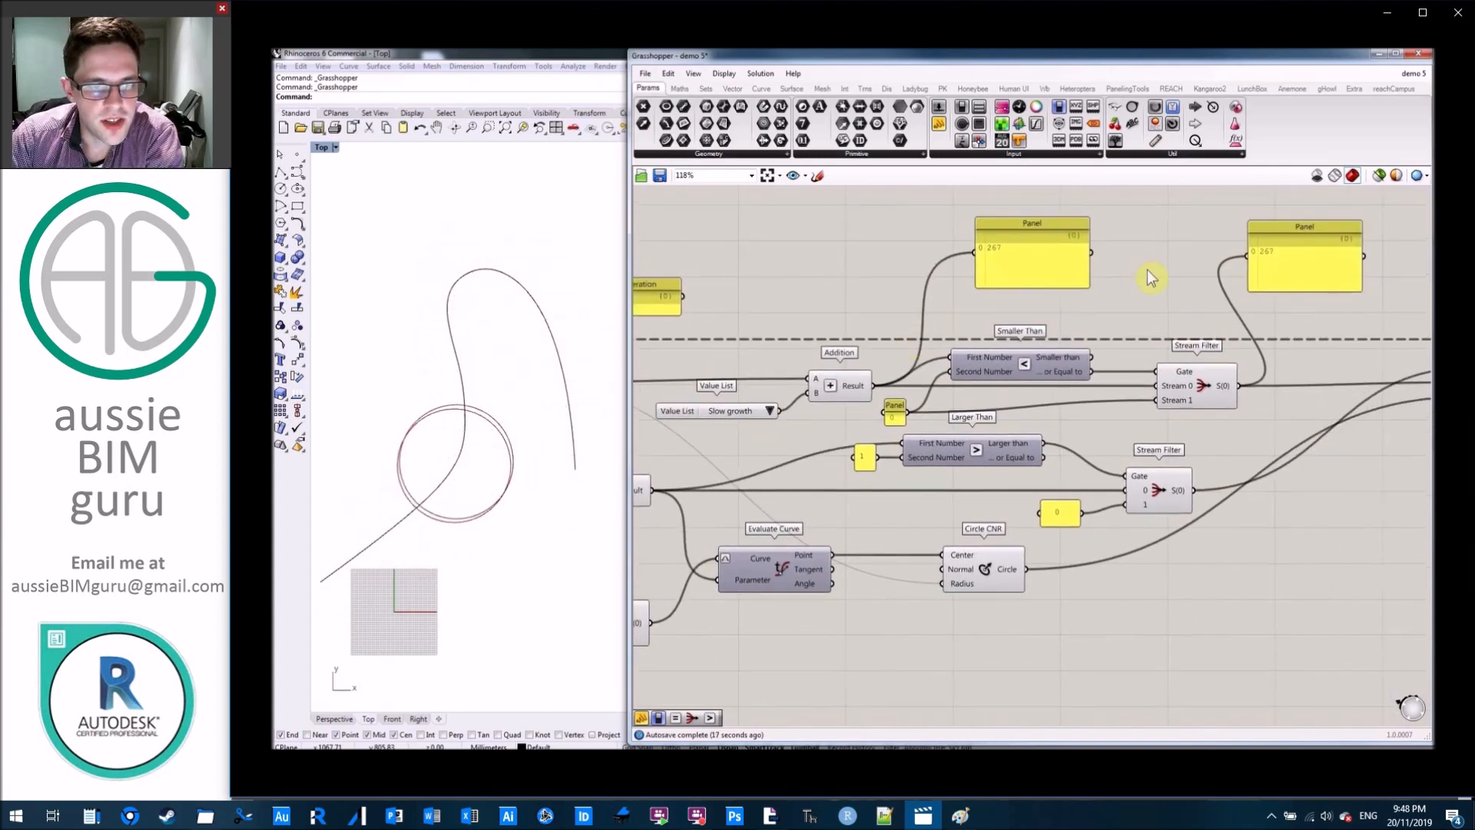
pyautogui.click(769, 411)
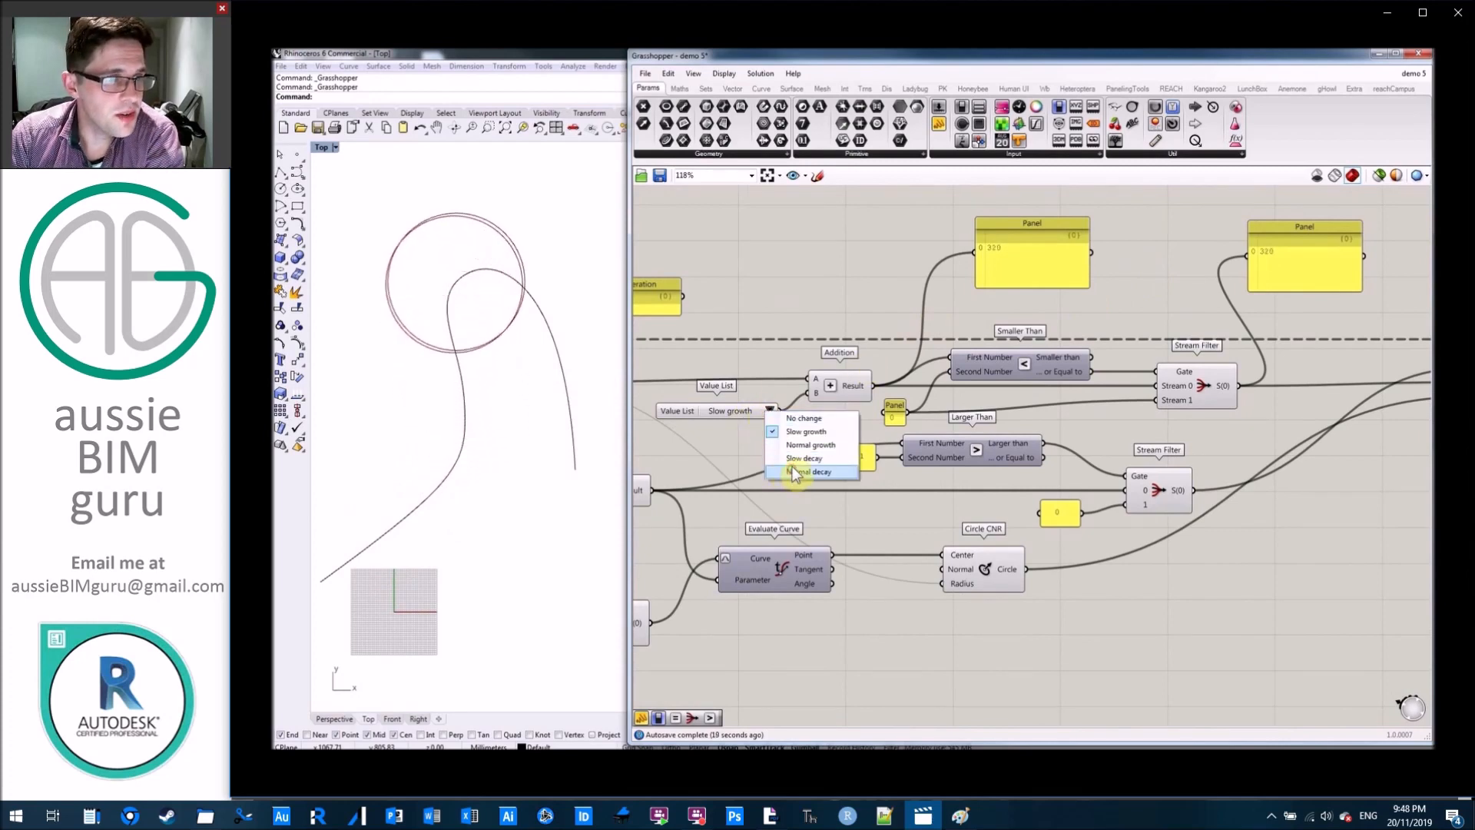
pyautogui.click(796, 472)
# Enable data recording on the Loop End component so it outputs the circle from every iteration.
pyautogui.moveTo(776, 290); pyautogui.dragTo(569, 299, button='right')
pyautogui.moveTo(1419, 303); pyautogui.dragTo(1330, 304, button='right')
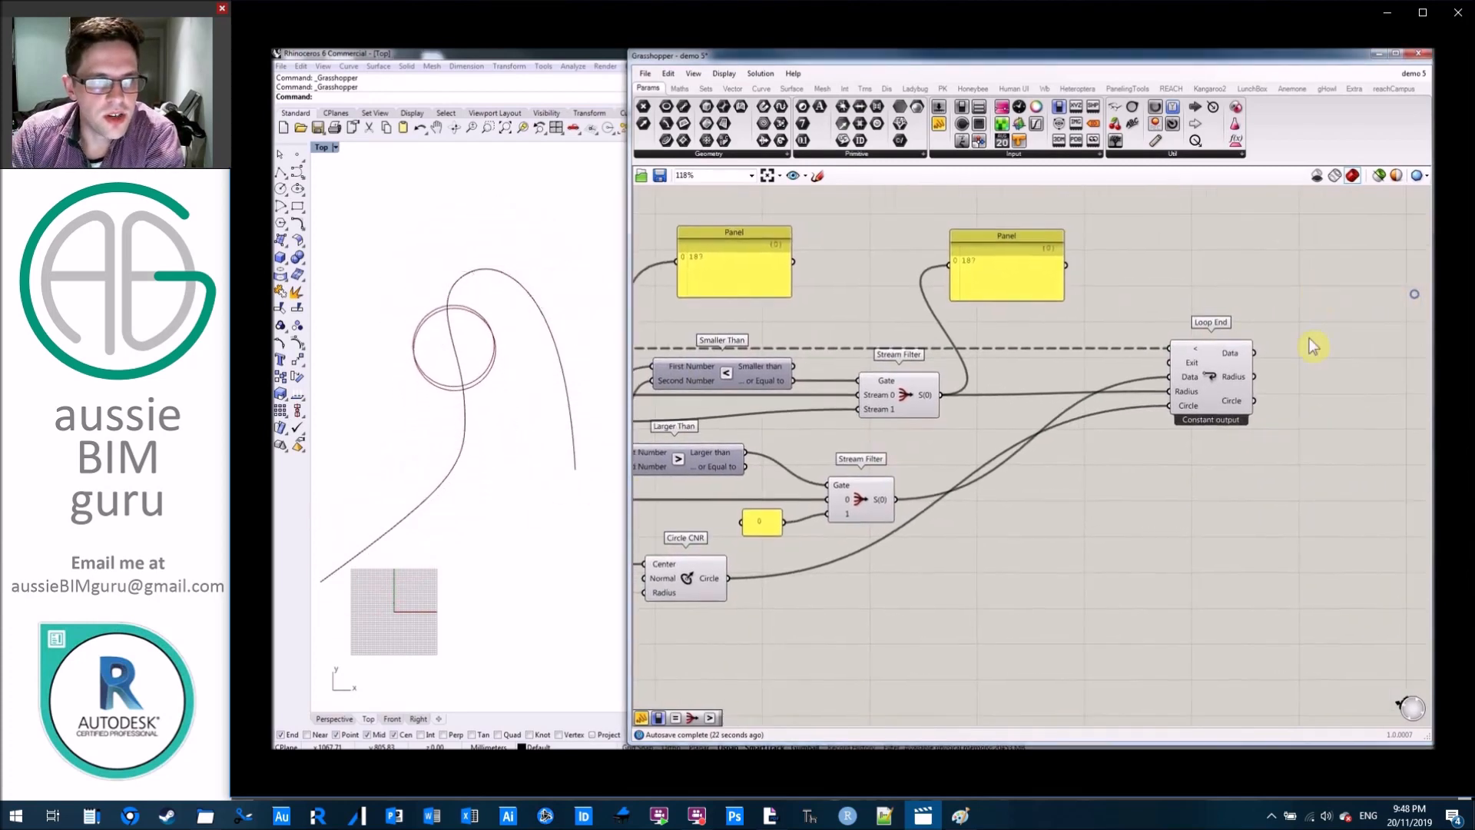
pyautogui.click(1214, 375)
pyautogui.rightClick(1214, 375)
pyautogui.click(1229, 472)
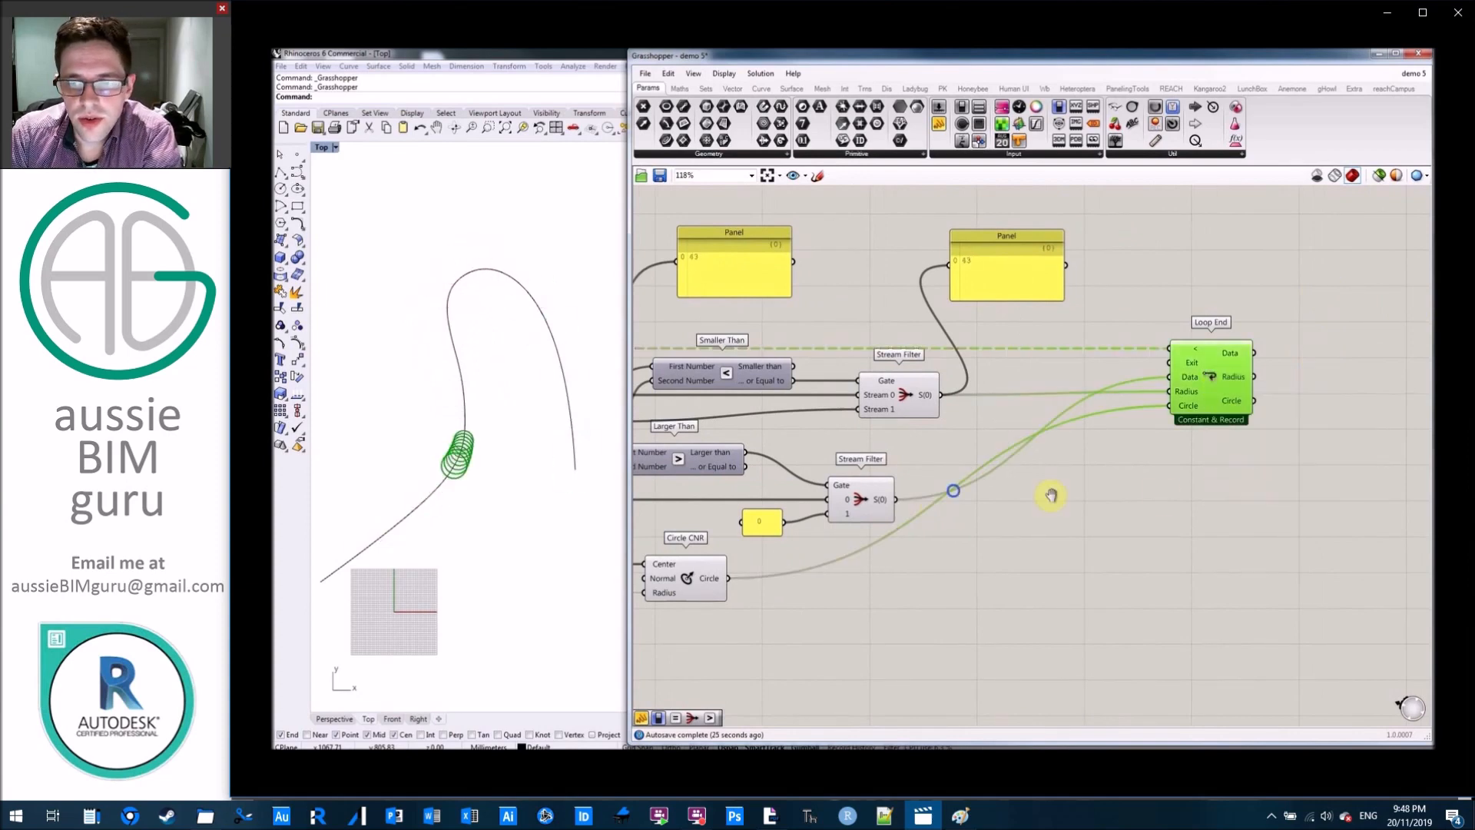
# Vary the recorded circles by switching the Value List through Normal growth, Slow decay and No change, ending on Normal decay.
pyautogui.moveTo(1051, 495); pyautogui.dragTo(1387, 487, button='right')
pyautogui.click(929, 425)
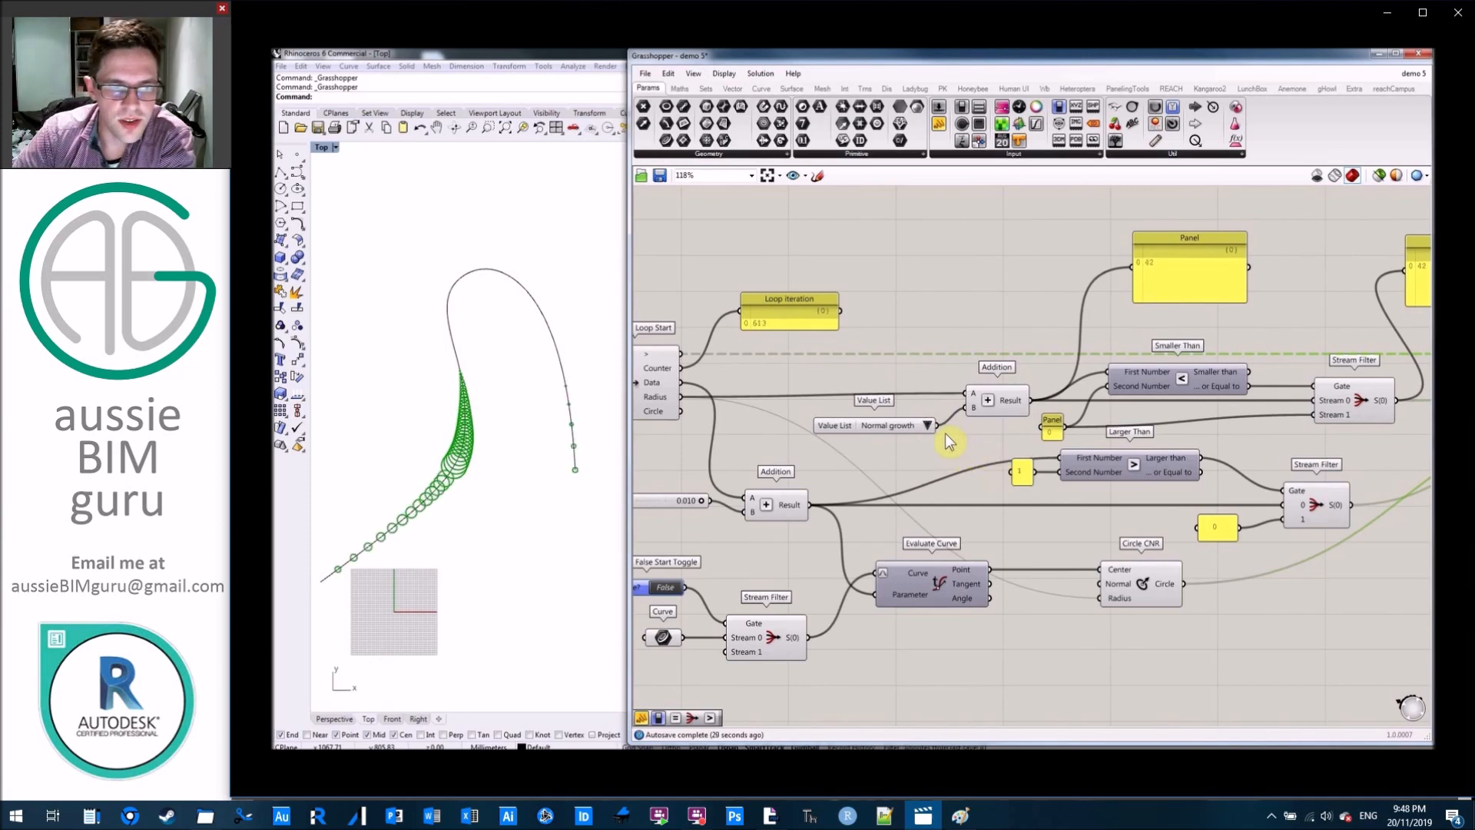
pyautogui.click(926, 426)
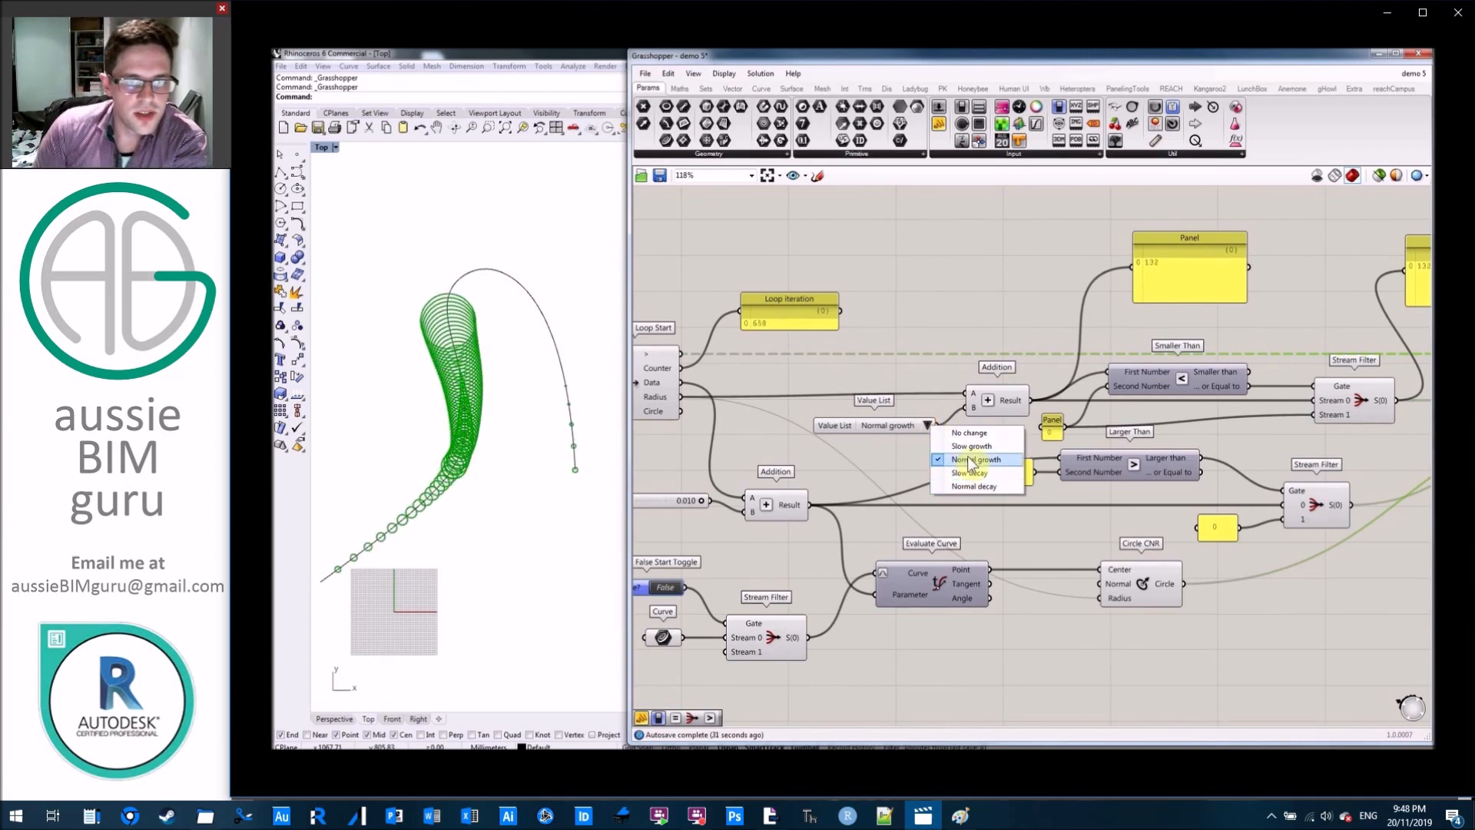
pyautogui.click(979, 472)
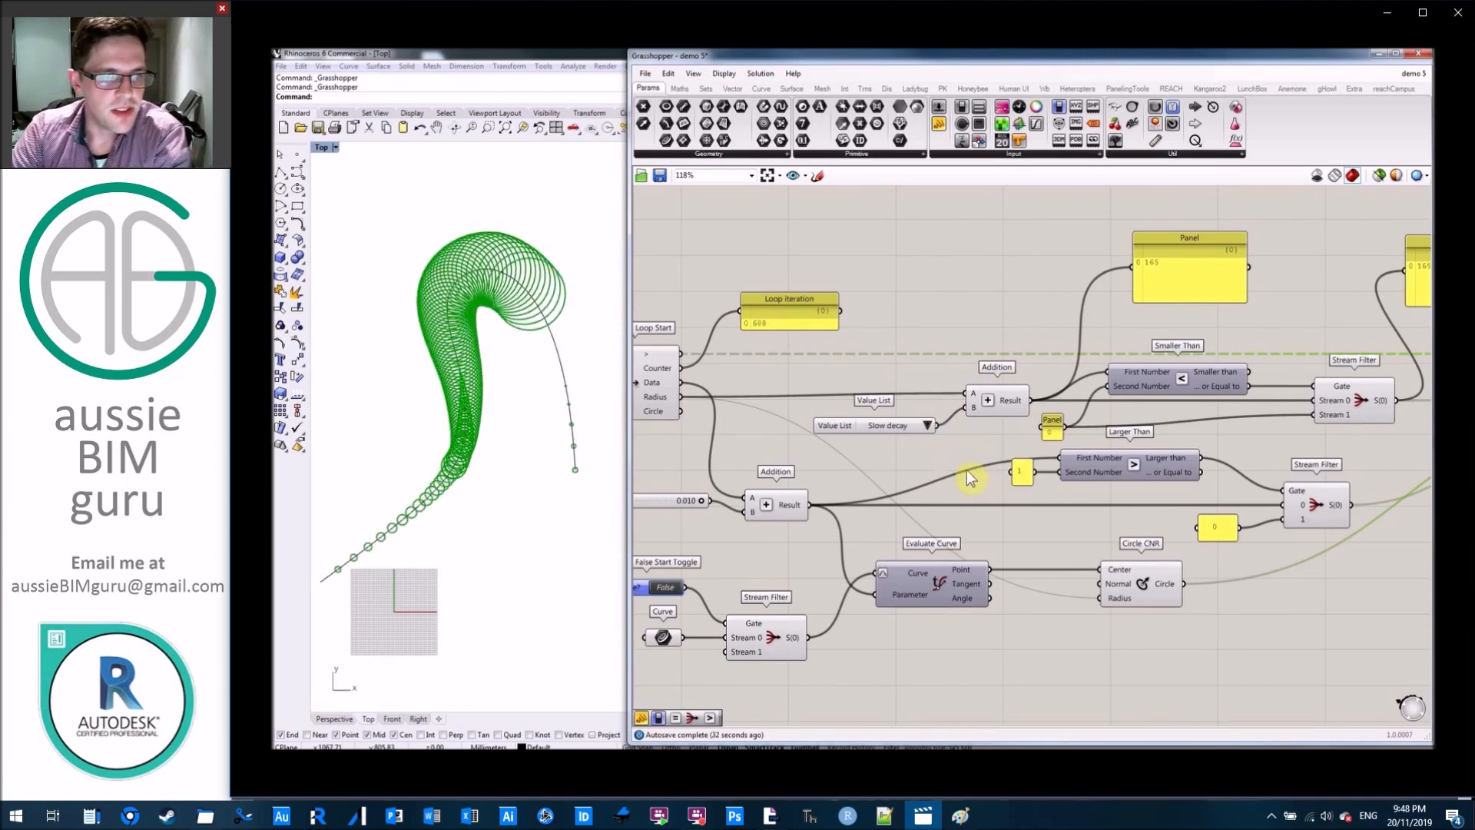
pyautogui.click(929, 426)
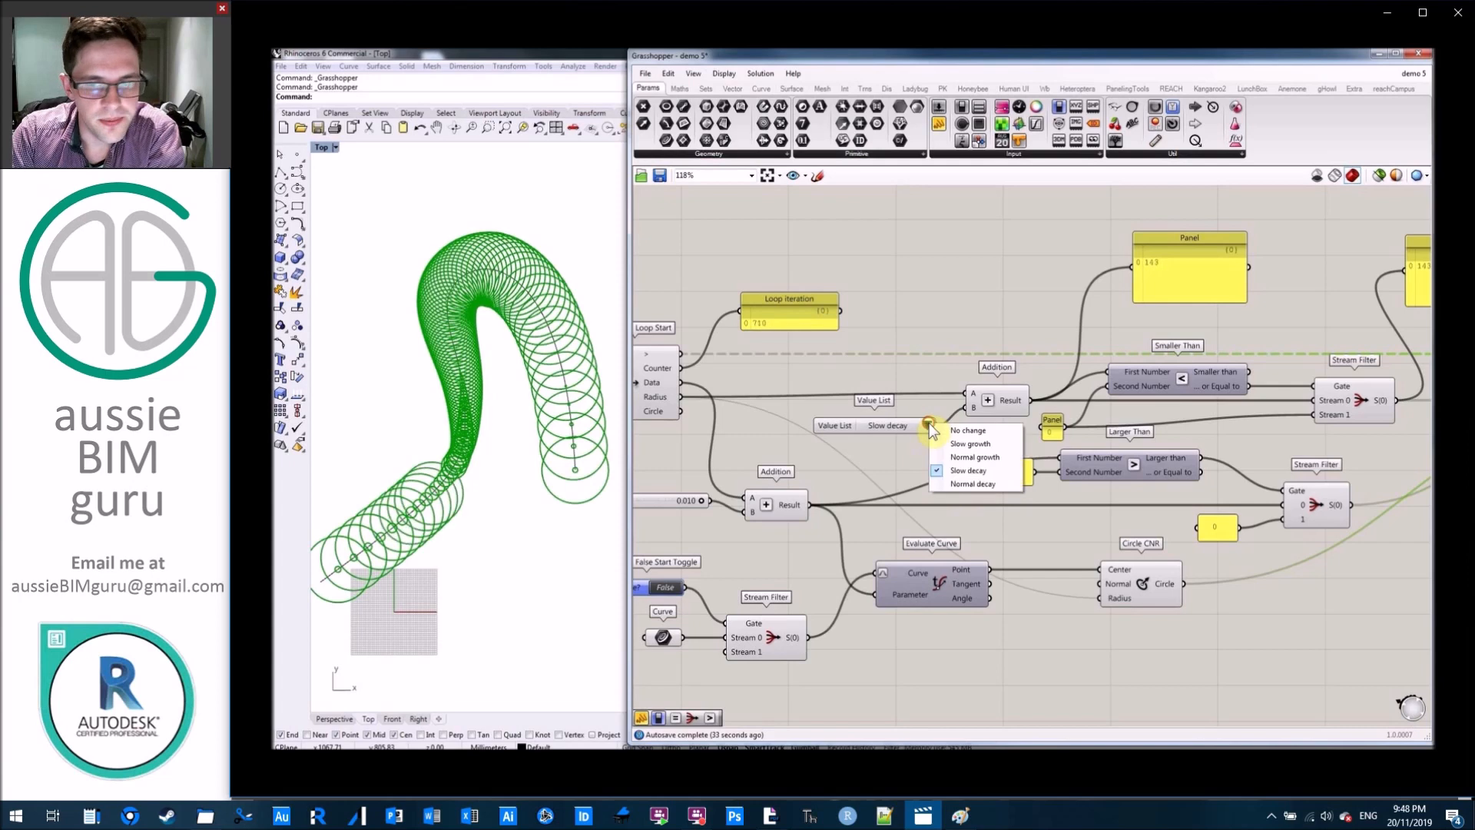
pyautogui.click(967, 431)
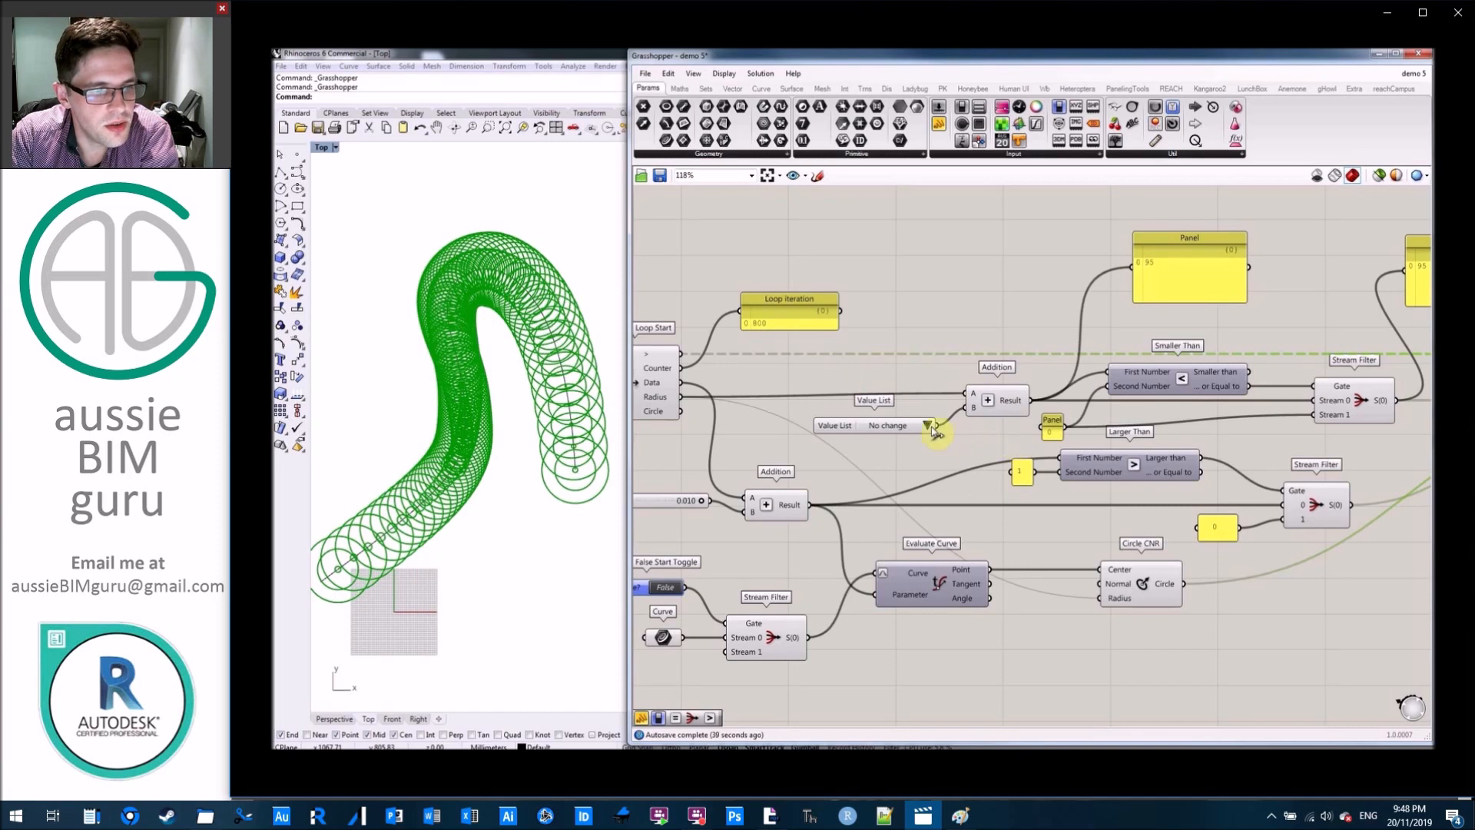
pyautogui.click(930, 427)
pyautogui.click(957, 465)
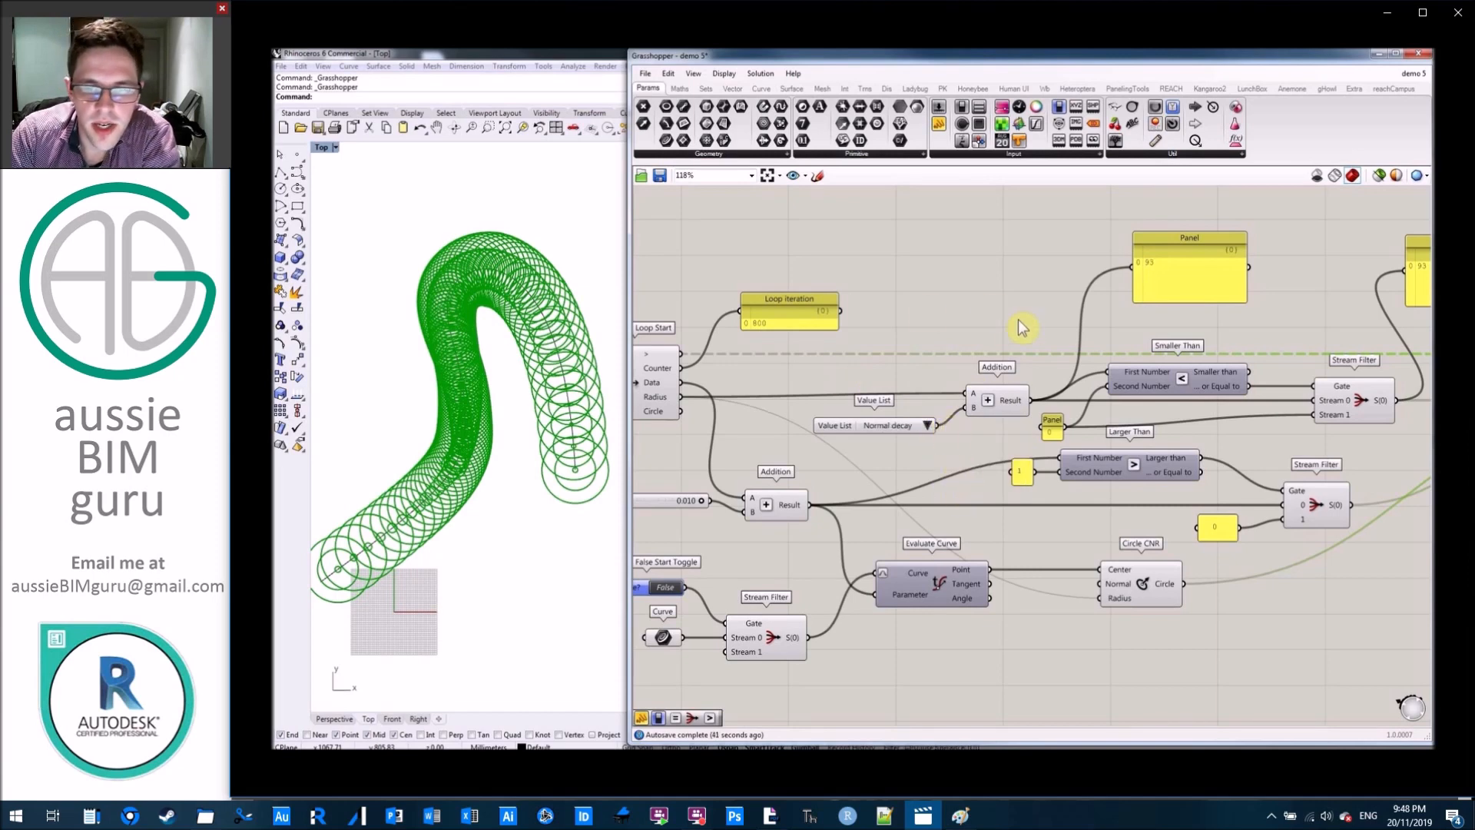
# Check the Loop Iteration panel and minimise Grasshopper to examine the recorded circles in Rhino's Top viewport.
pyautogui.moveTo(979, 326); pyautogui.dragTo(1181, 345, button='right')
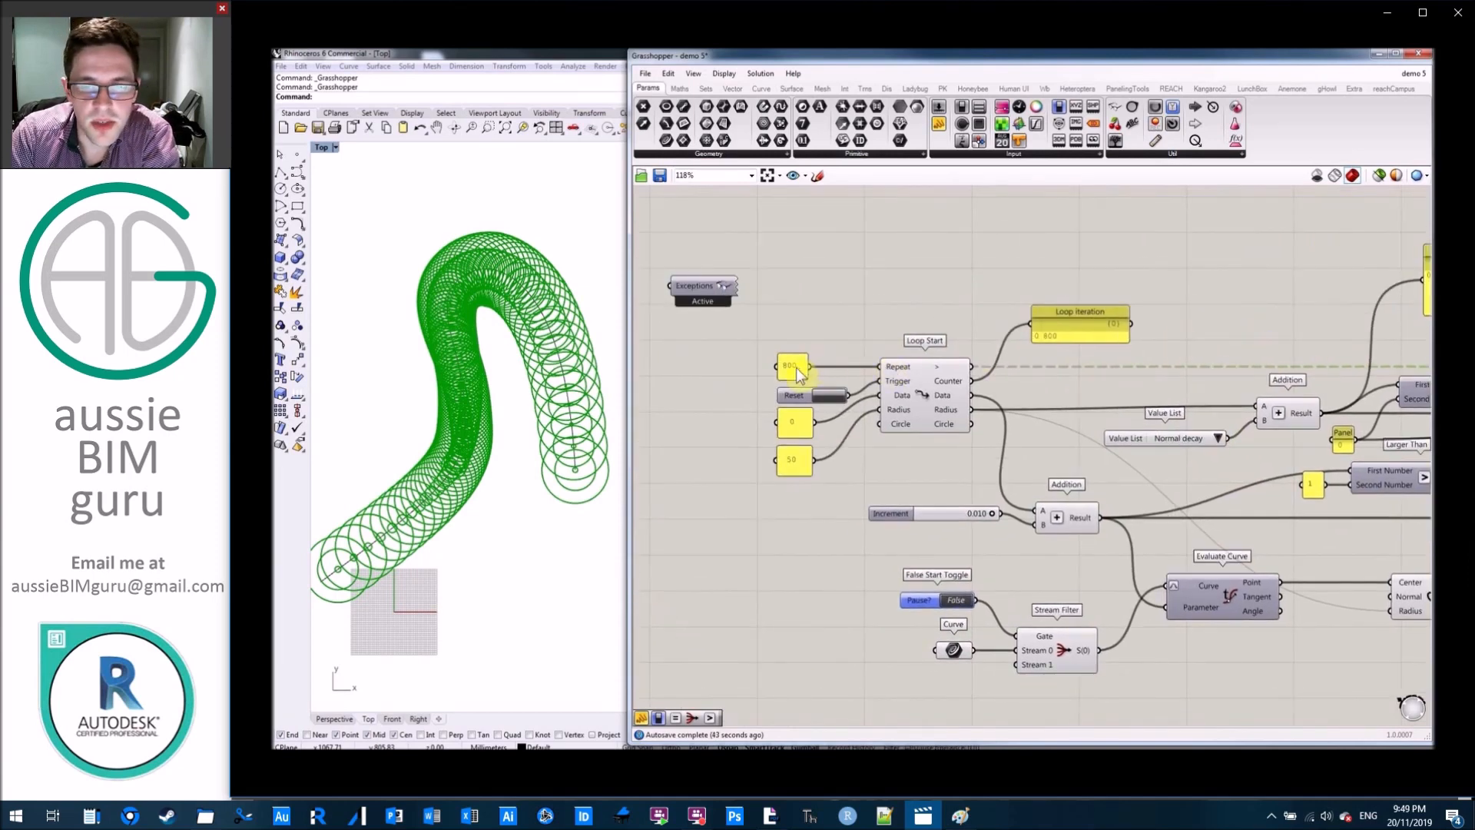
pyautogui.scroll(2, 1096, 321)
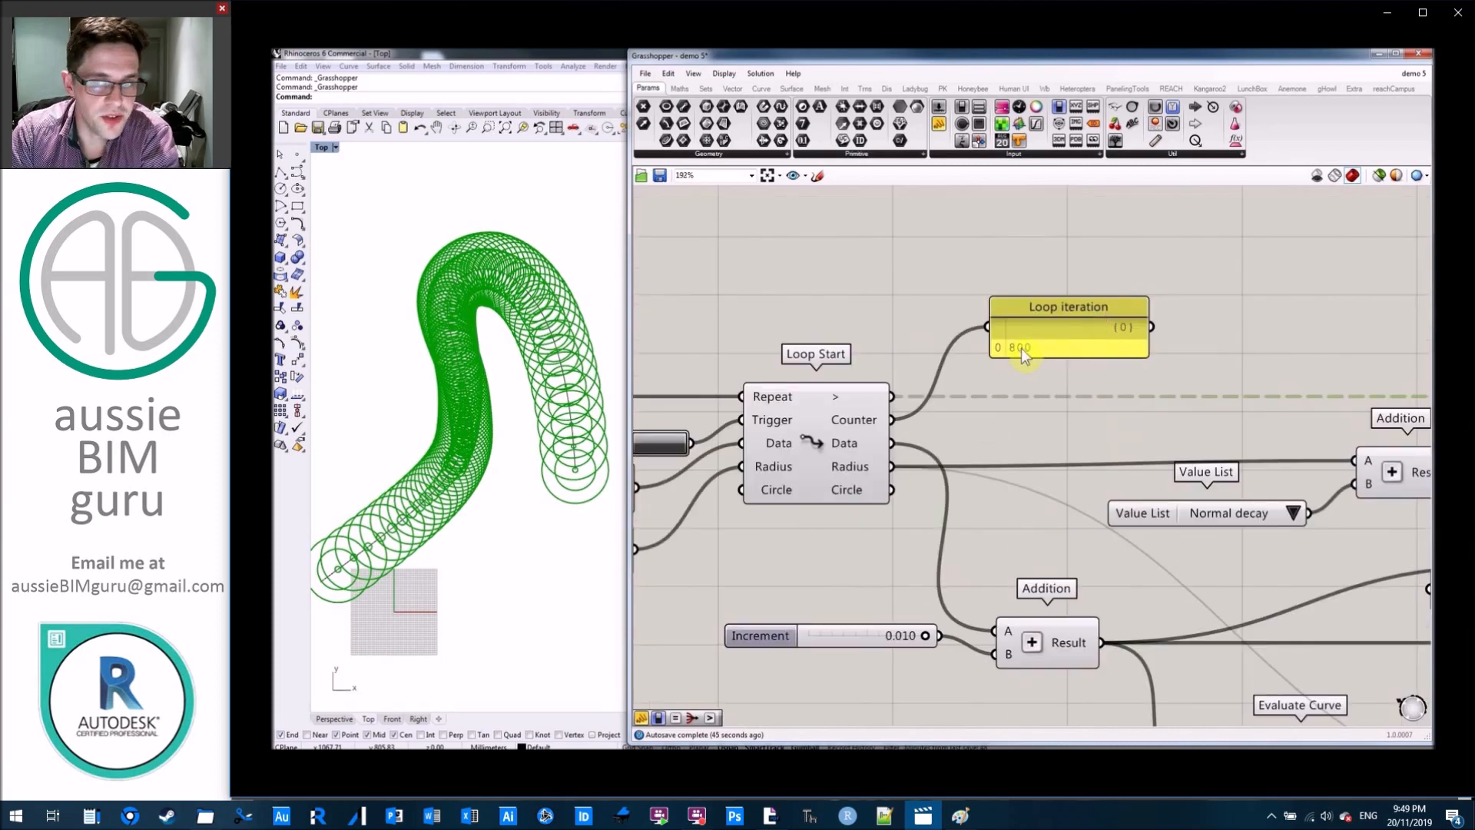
pyautogui.click(1220, 326)
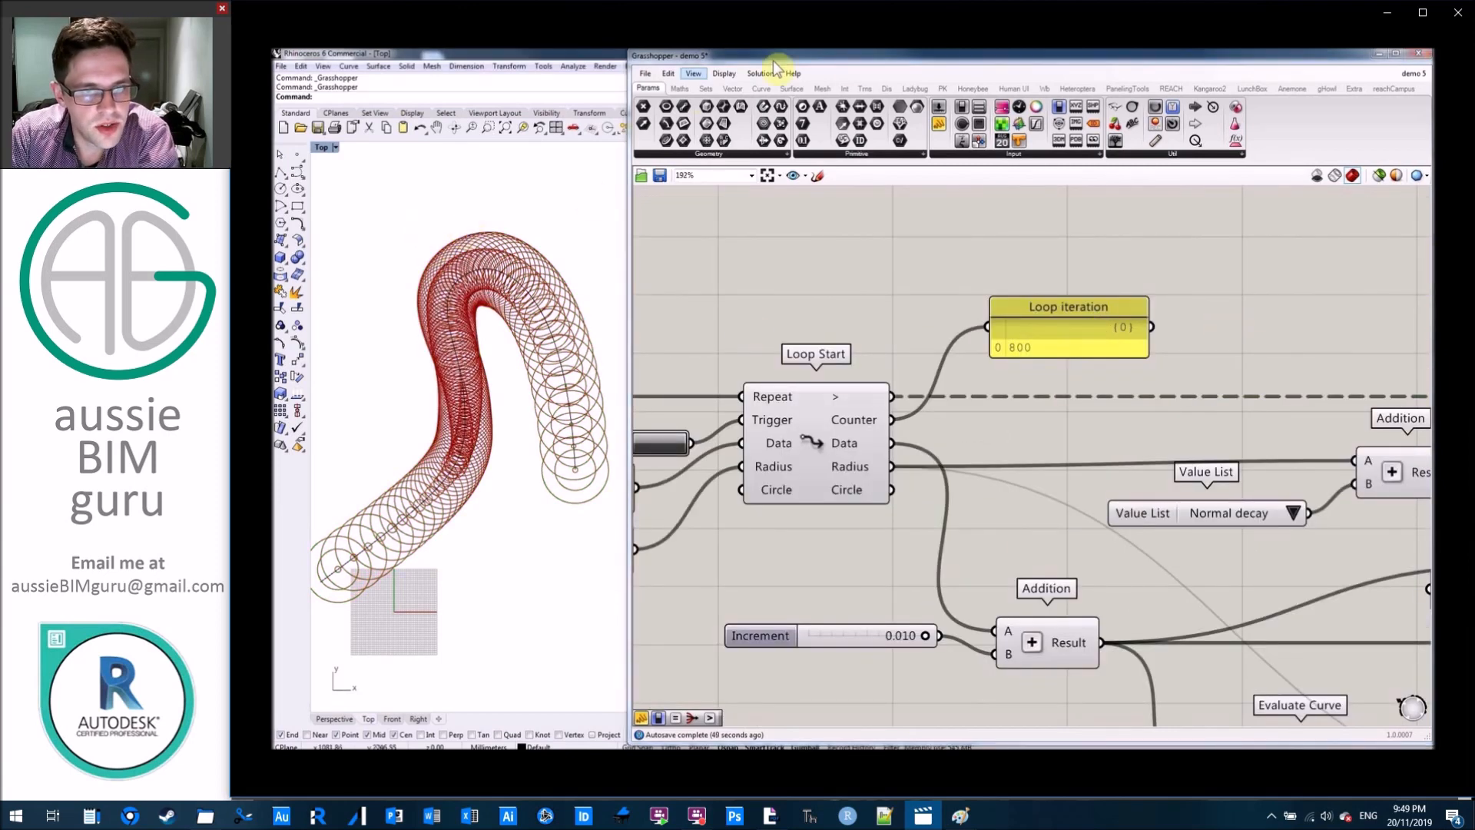
pyautogui.click(1379, 54)
pyautogui.moveTo(573, 304); pyautogui.dragTo(979, 289, button='right')
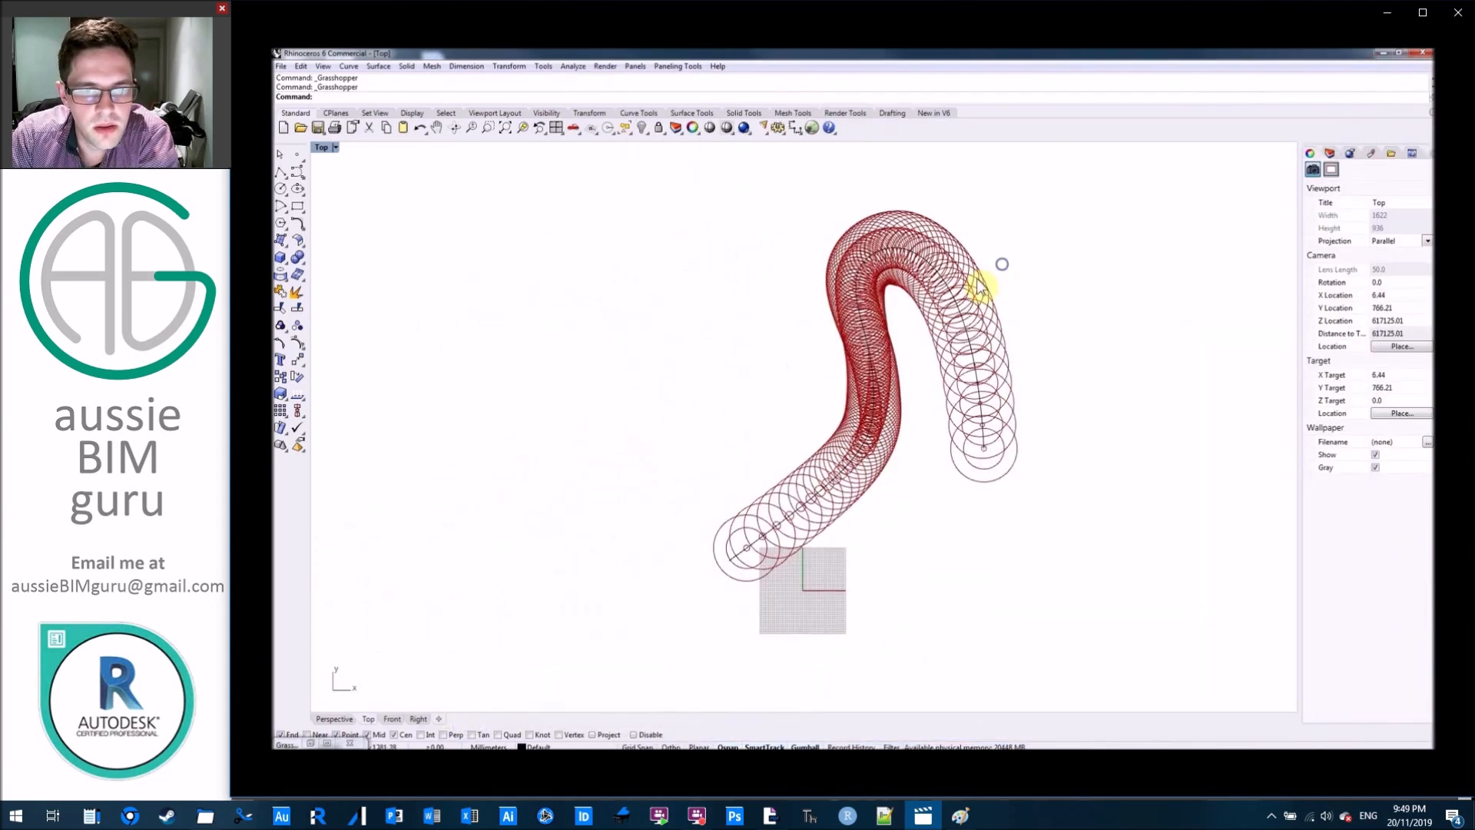
pyautogui.scroll(4, 954, 338)
pyautogui.scroll(-4, 965, 370)
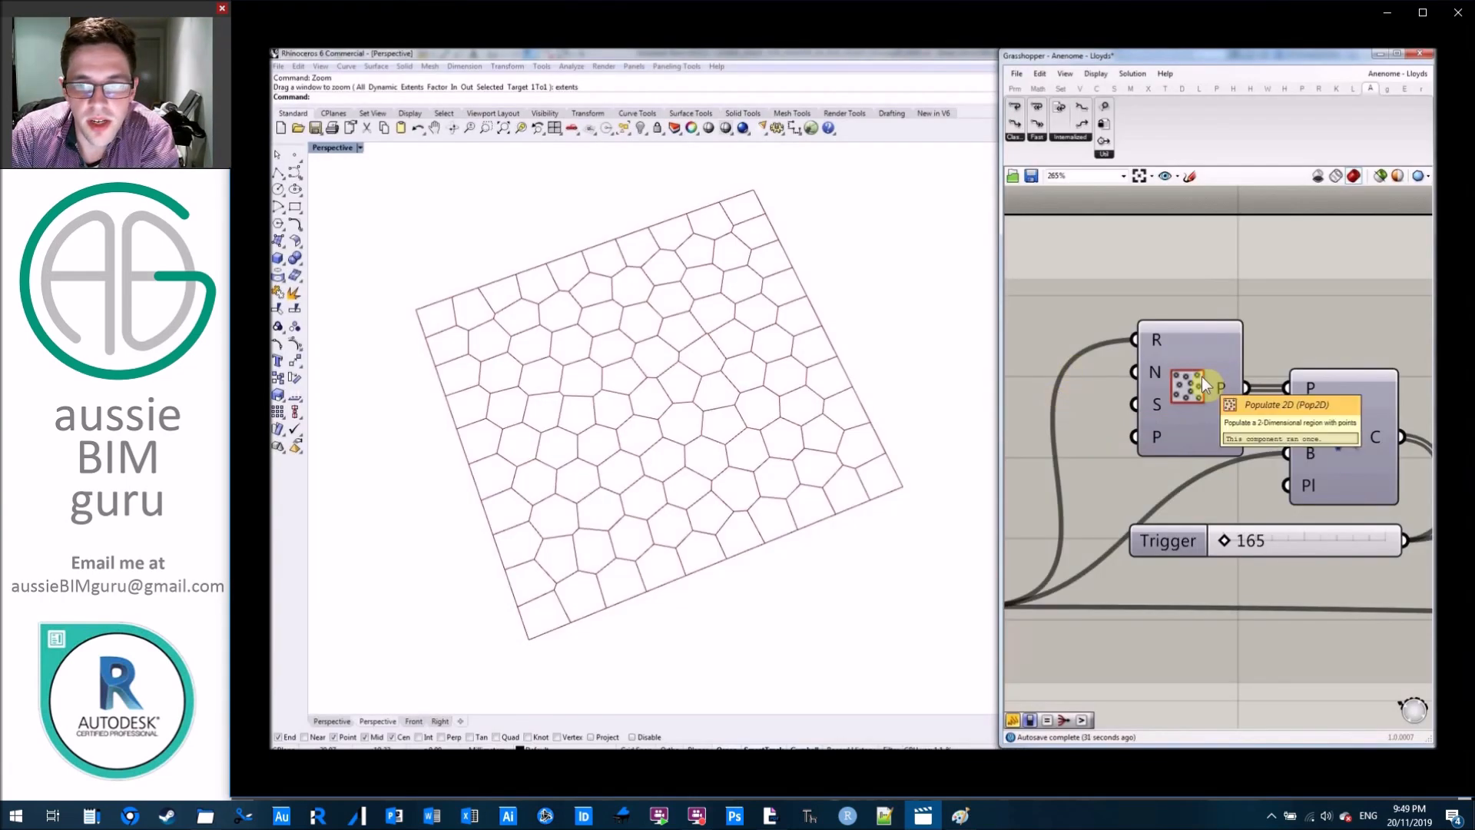
# Examine the Lloyd's relaxation definition from the initial Voronoi cells through the Area centroids and rebuilt Voronoi to the Loop End.
pyautogui.moveTo(1331, 325); pyautogui.dragTo(1135, 305, button='right')
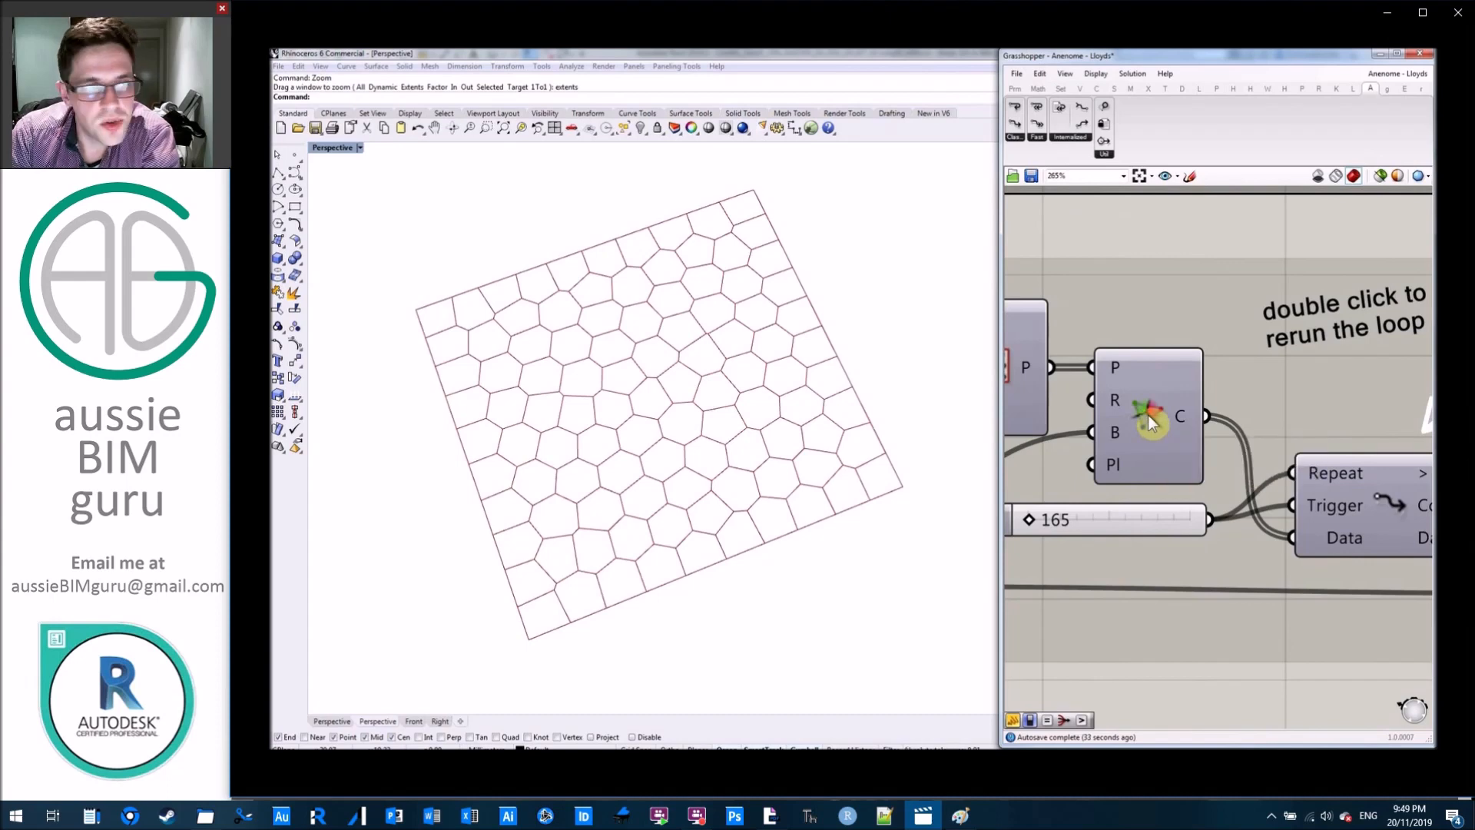
pyautogui.scroll(-3, 1148, 415)
pyautogui.moveTo(1307, 597); pyautogui.dragTo(1068, 588, button='right')
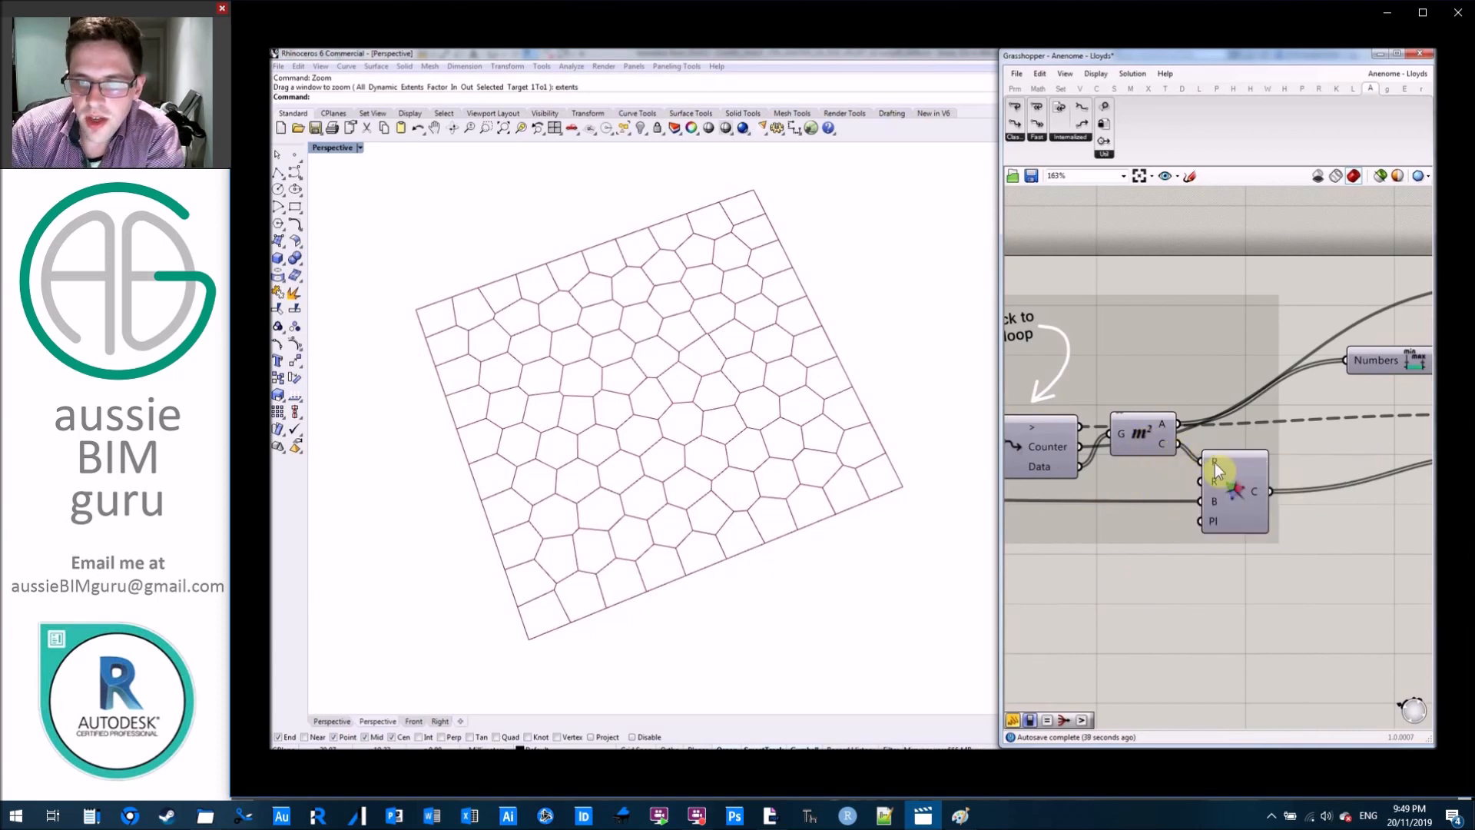
pyautogui.moveTo(1212, 504)
pyautogui.moveTo(1301, 521); pyautogui.dragTo(1179, 575, button='right')
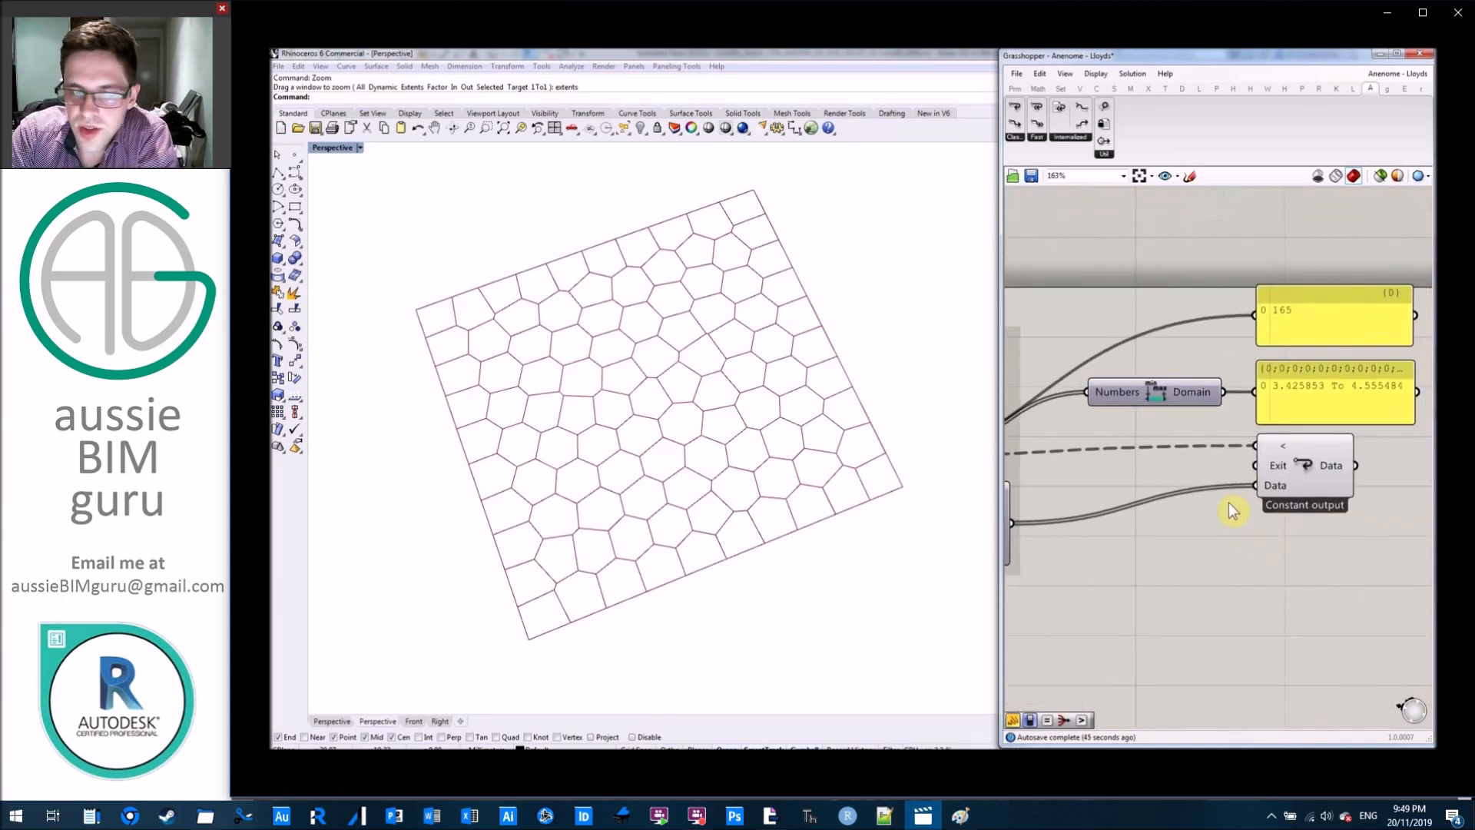
pyautogui.scroll(-5, 1386, 504)
pyautogui.moveTo(1179, 559); pyautogui.dragTo(1363, 566, button='right')
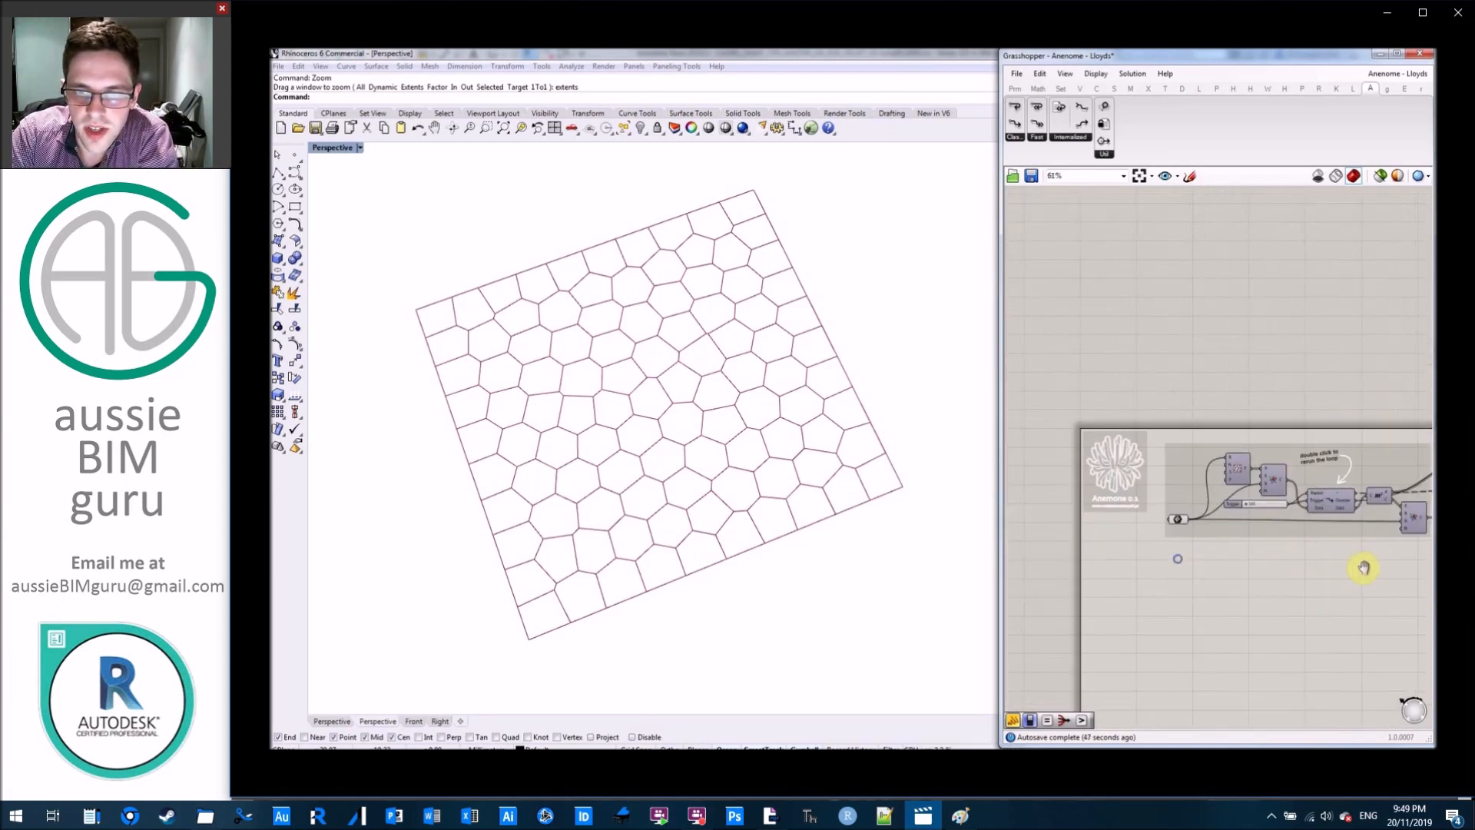
# Change the Trigger slider to rerun the Lloyd's relaxation loop.
pyautogui.scroll(3, 1242, 549)
pyautogui.scroll(3, 1228, 460)
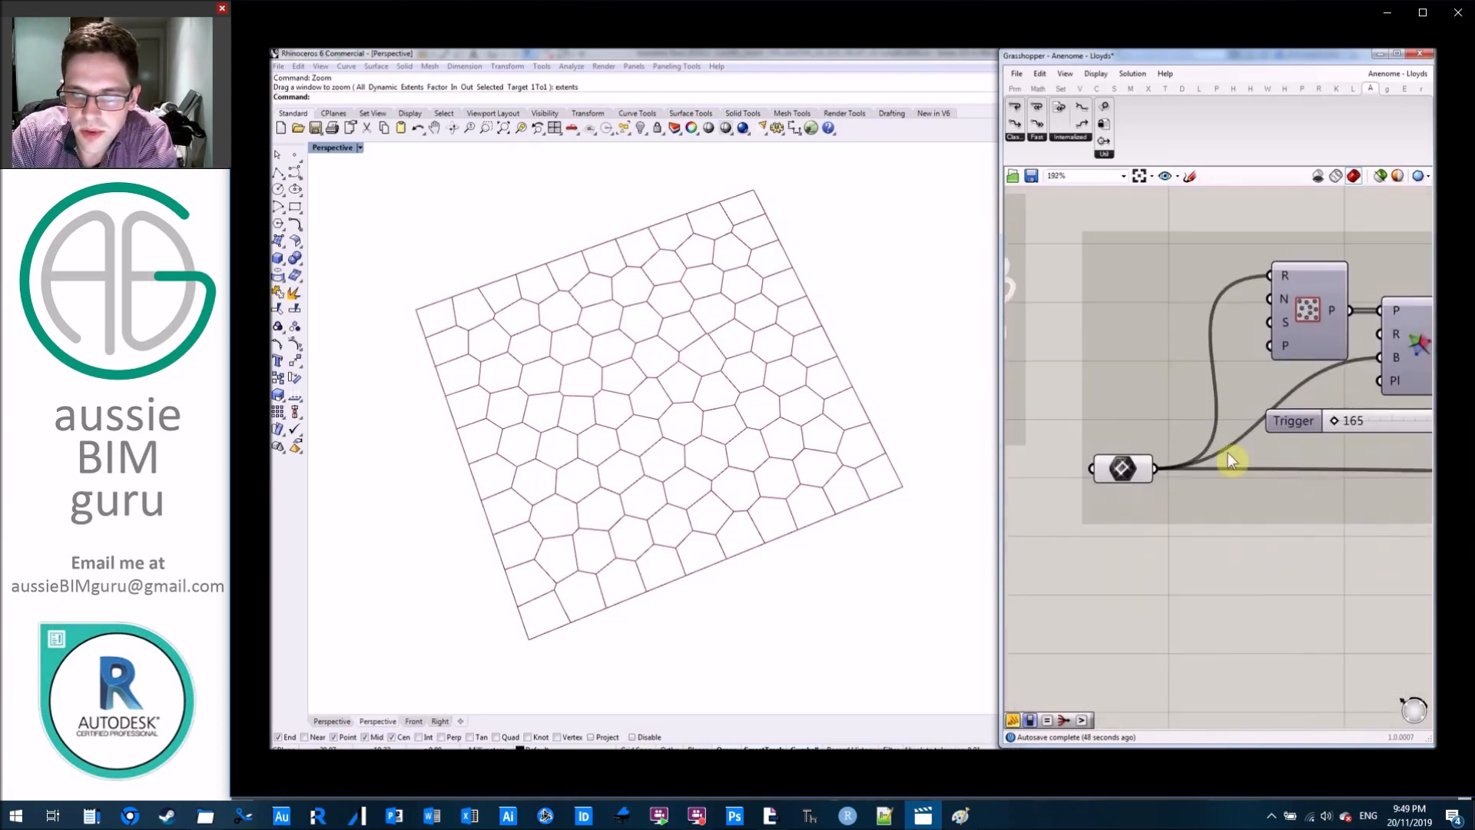
pyautogui.click(1337, 424)
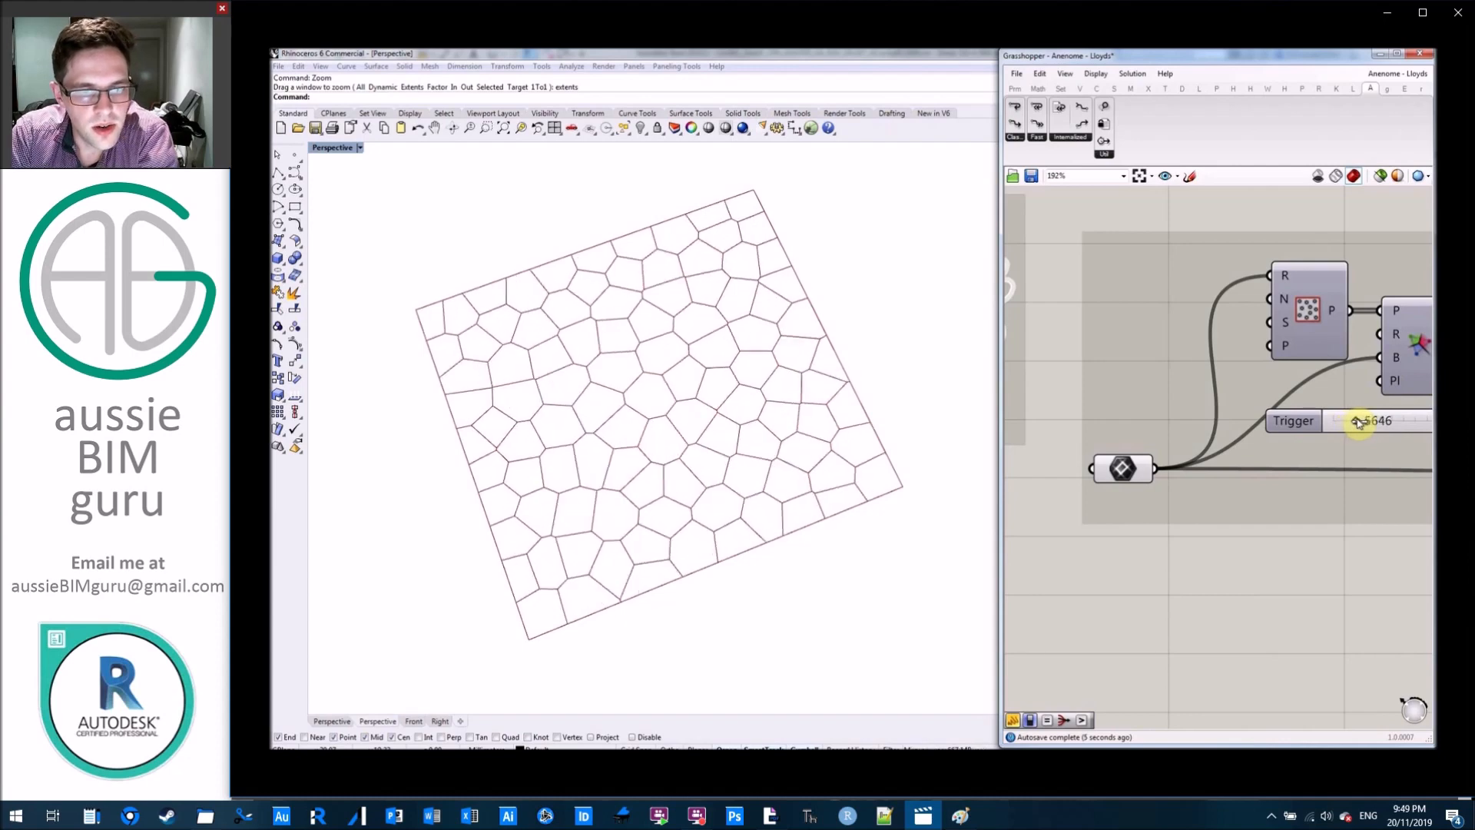
# Add a number slider starting at 1, connect it to the point population's Seed input and vary it up to 51.
pyautogui.moveTo(1153, 566); pyautogui.dragTo(1220, 569, button='right')
pyautogui.doubleClick(1177, 584)
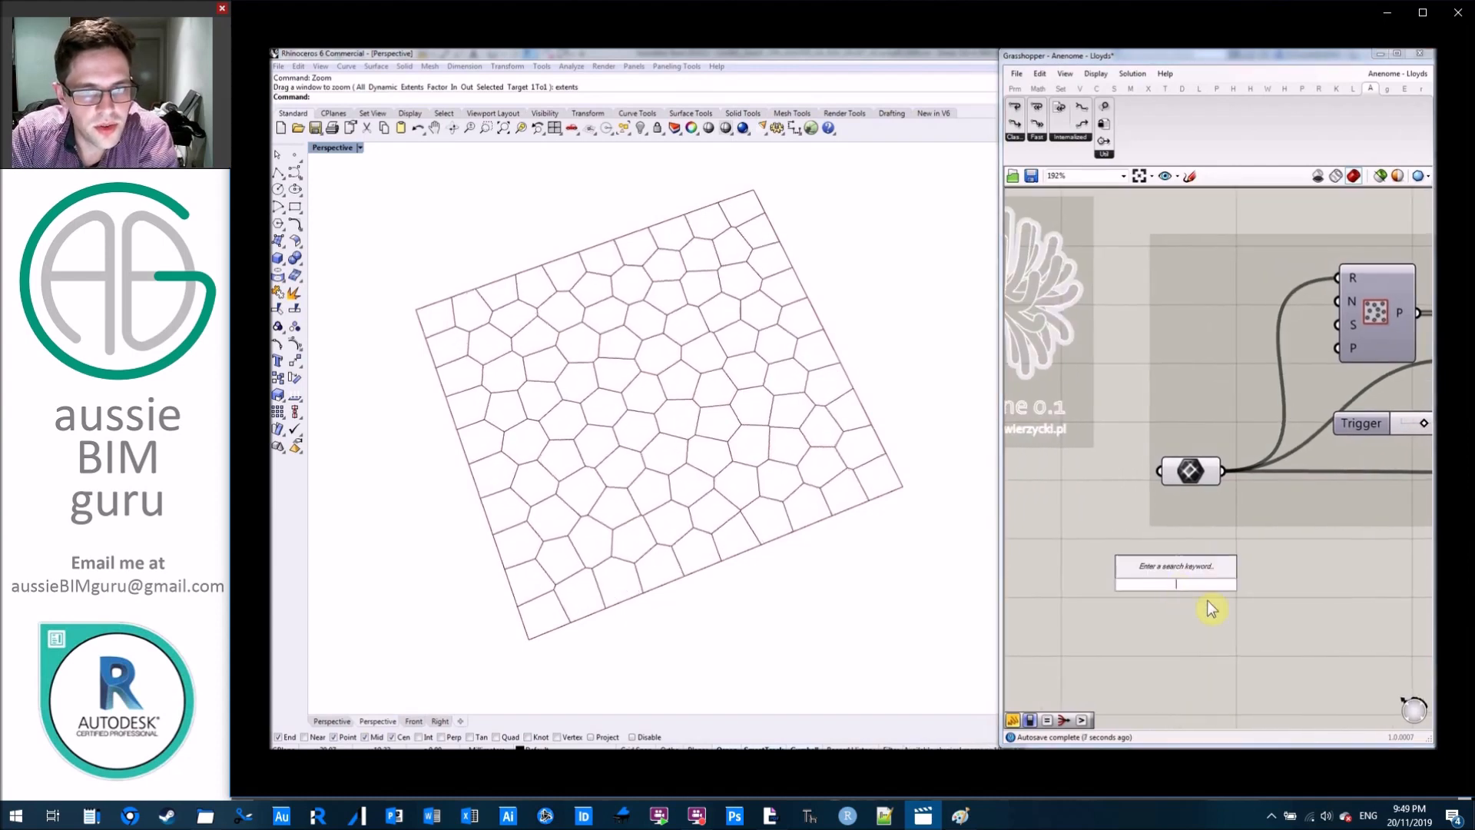
pyautogui.write('1<1000')
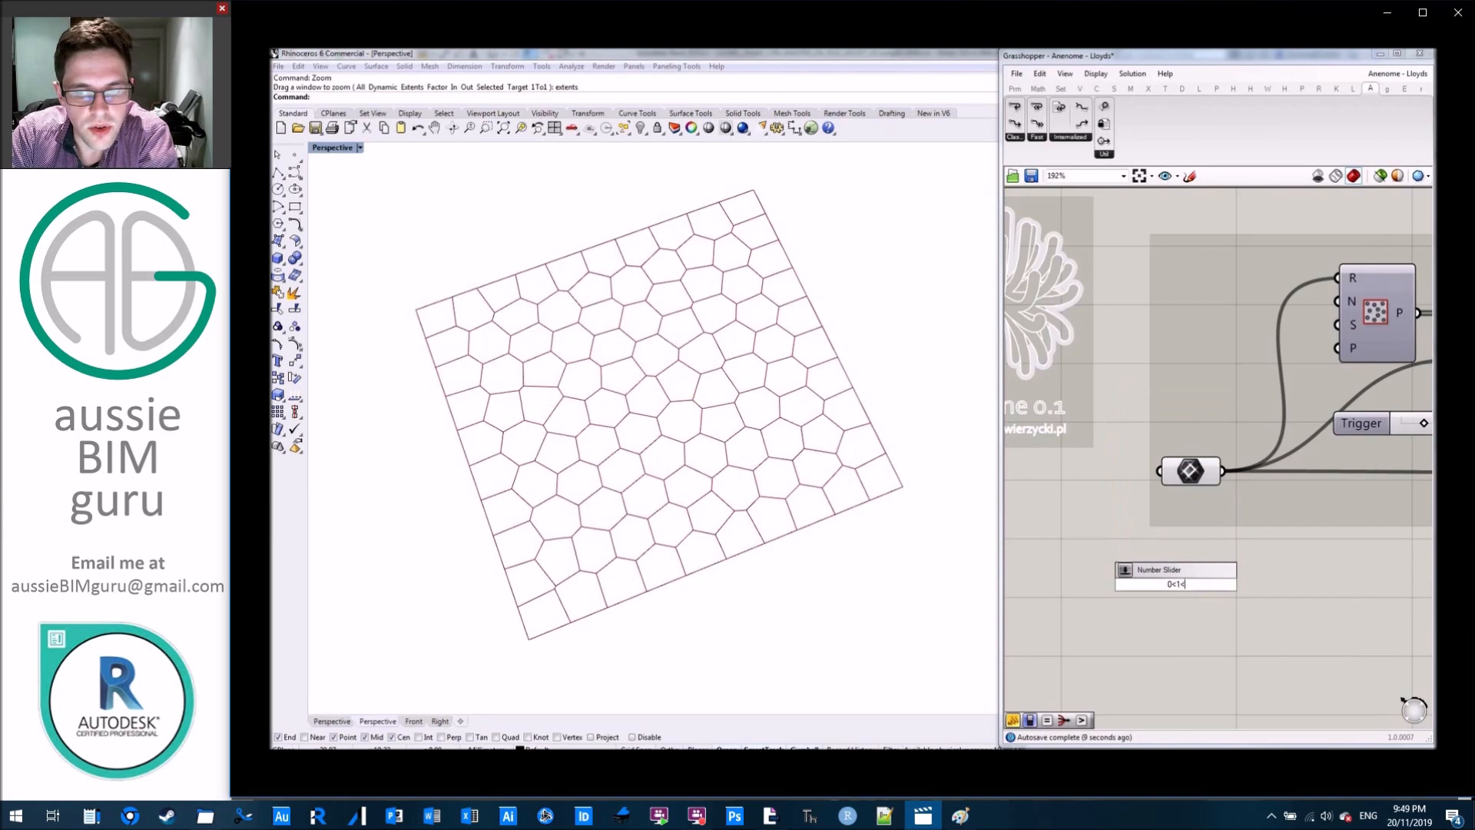
pyautogui.press('Return')
pyautogui.moveTo(1298, 585); pyautogui.dragTo(1338, 324)
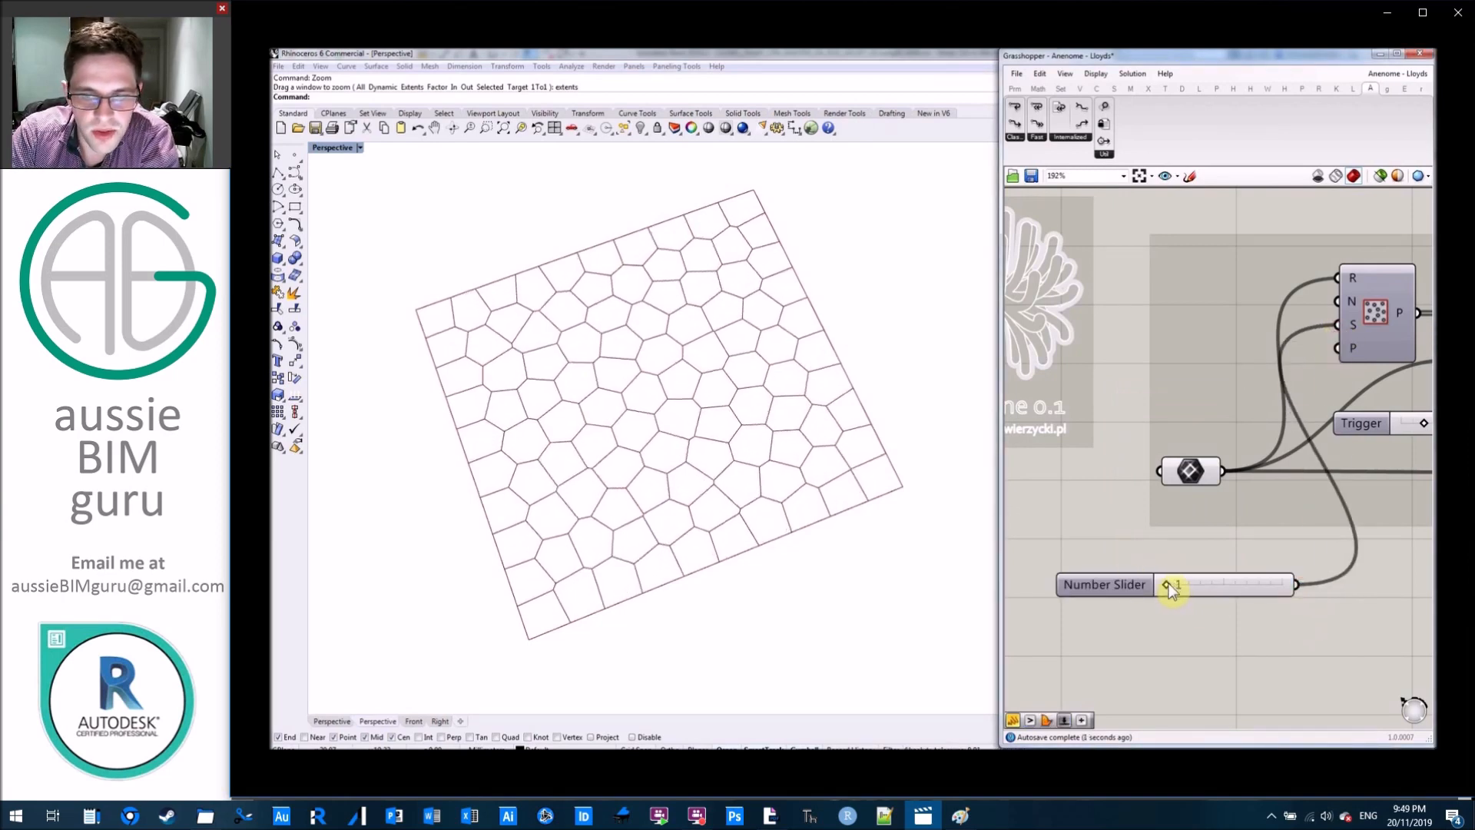
pyautogui.moveTo(1168, 584); pyautogui.dragTo(1208, 585)
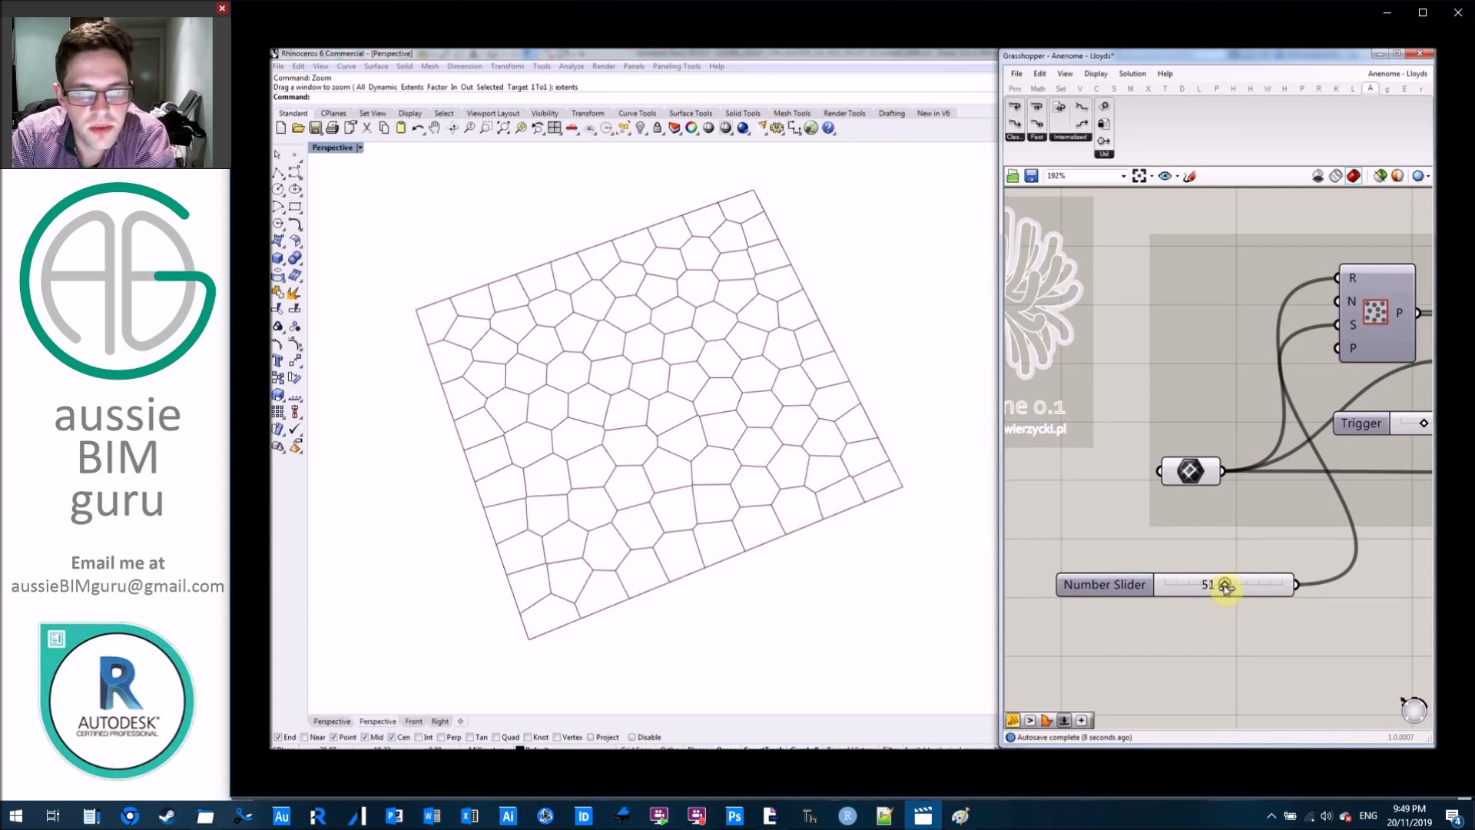
# Examine how the Trigger slider and the Voronoi cells feed the Loop Start component.
pyautogui.scroll(-3, 1225, 588)
pyautogui.moveTo(1229, 618); pyautogui.dragTo(1047, 611, button='right')
pyautogui.scroll(2, 1209, 591)
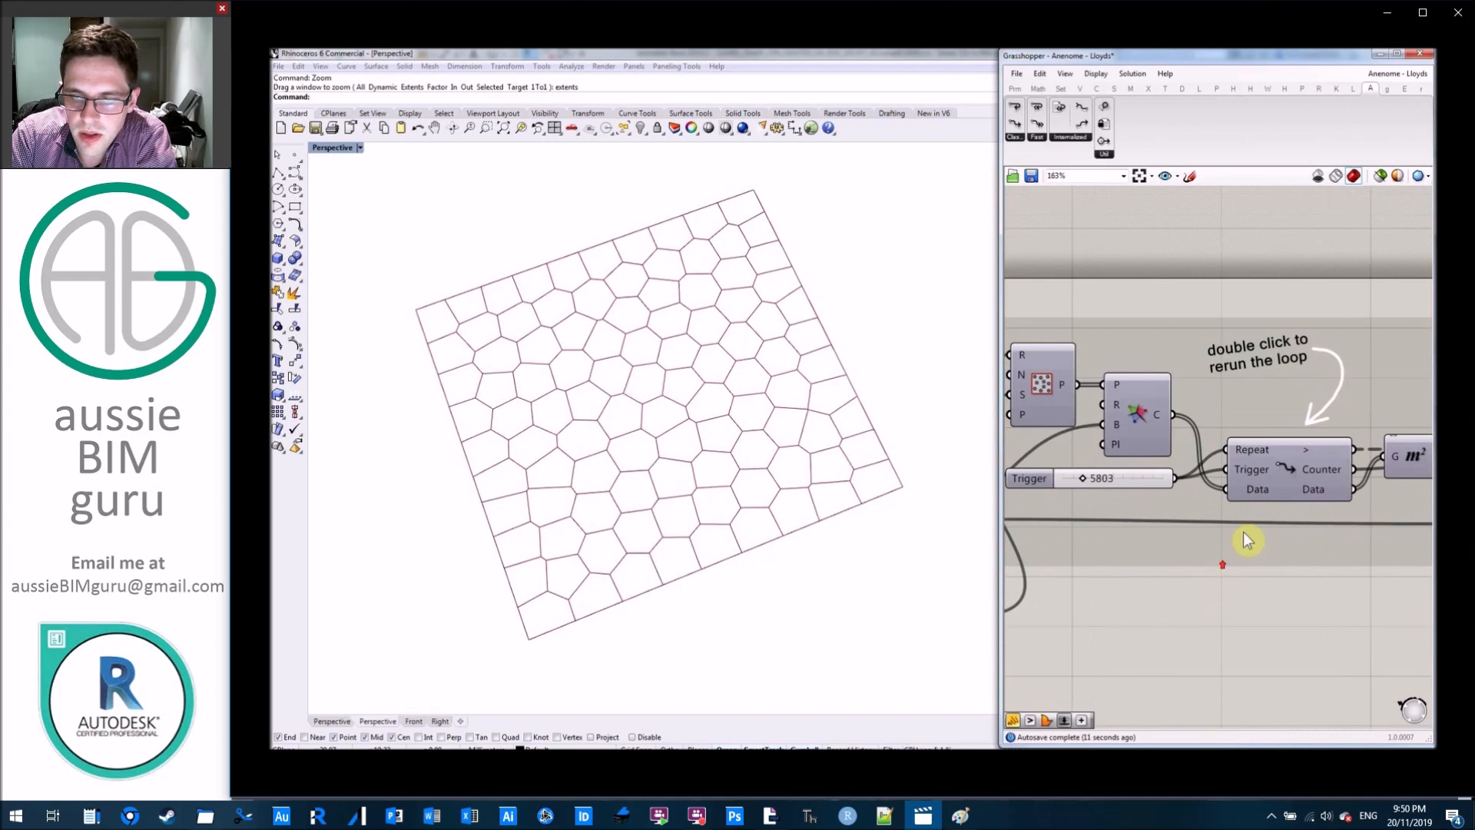
pyautogui.moveTo(1330, 617); pyautogui.dragTo(1233, 627, button='right')
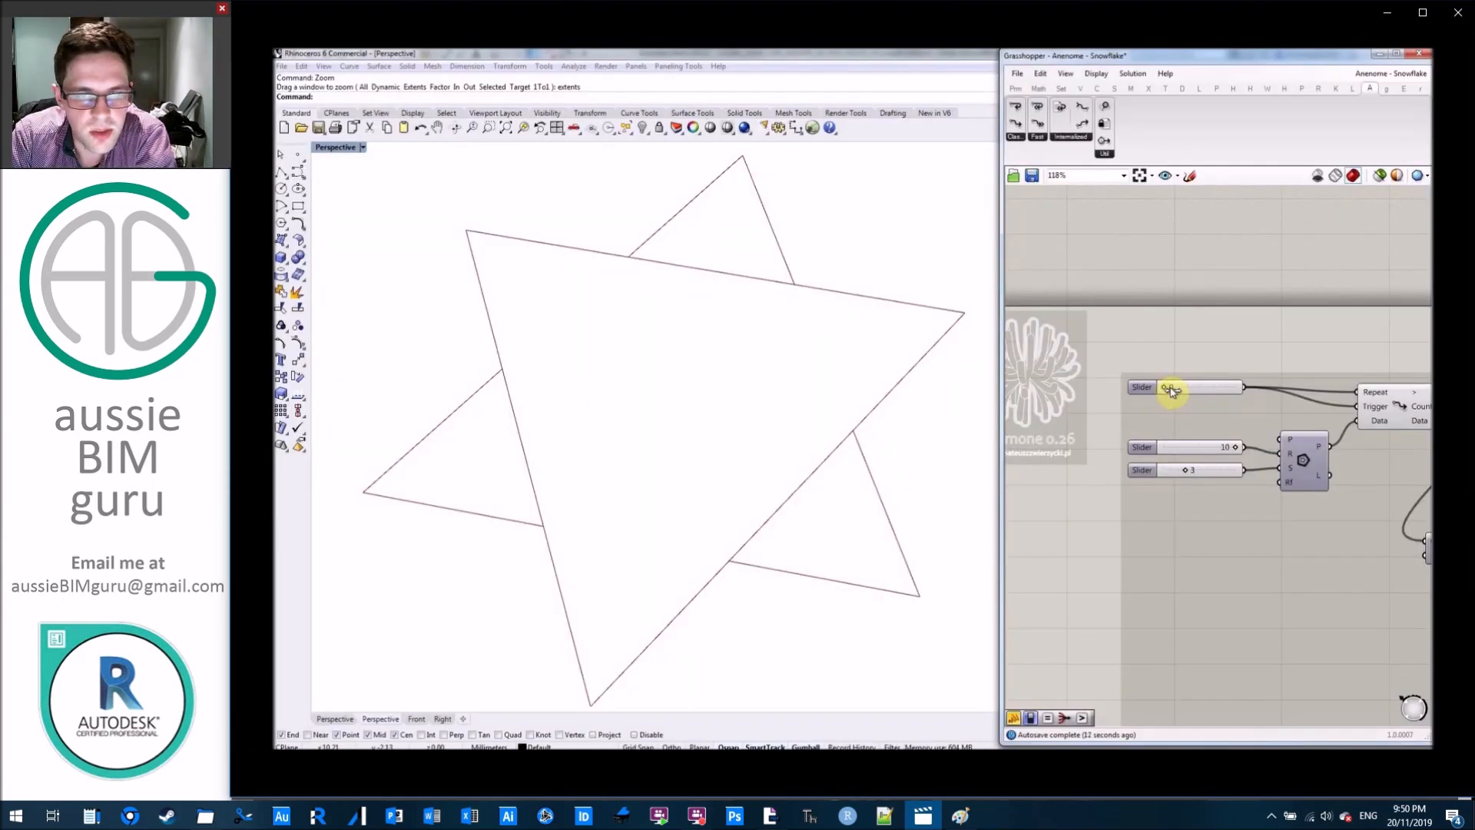
# Increase the Snowflake example's loop repeat count and adjust the sliders of its base polygon.
pyautogui.moveTo(1171, 391); pyautogui.dragTo(1235, 388)
pyautogui.moveTo(1230, 452); pyautogui.dragTo(1186, 471)
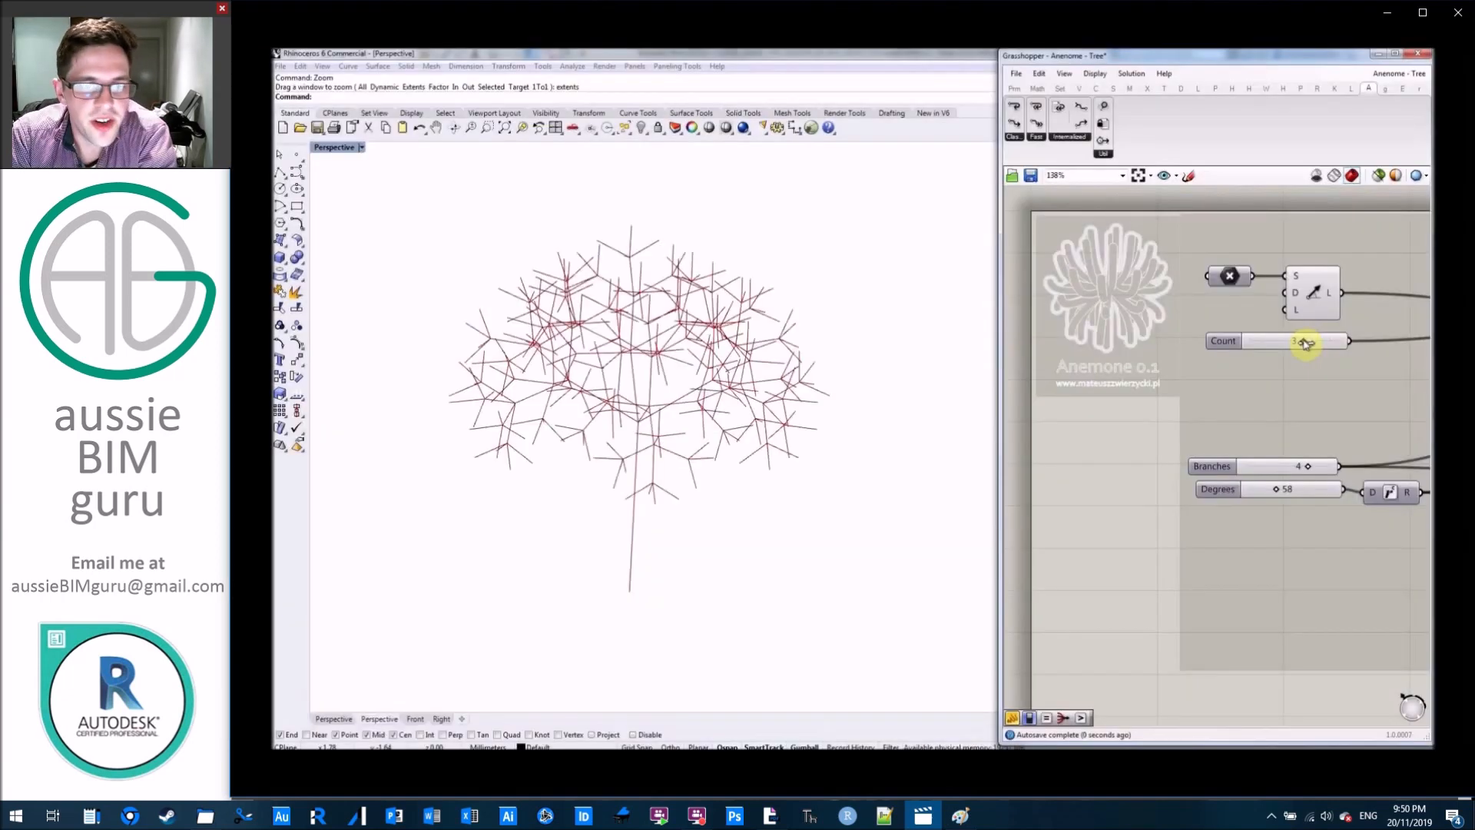
pyautogui.moveTo(1304, 339)
pyautogui.mouseDown()
pyautogui.moveTo(1237, 336)
pyautogui.moveTo(1304, 340)
pyautogui.mouseUp()
pyautogui.moveTo(1307, 466); pyautogui.dragTo(1270, 465)
pyautogui.click(1289, 340)
pyautogui.moveTo(1298, 339)
pyautogui.mouseDown()
pyautogui.moveTo(1232, 346)
pyautogui.moveTo(1322, 353)
pyautogui.mouseUp()
pyautogui.click(1288, 492)
pyautogui.moveTo(1278, 492); pyautogui.dragTo(1329, 465)
pyautogui.click(1261, 472)
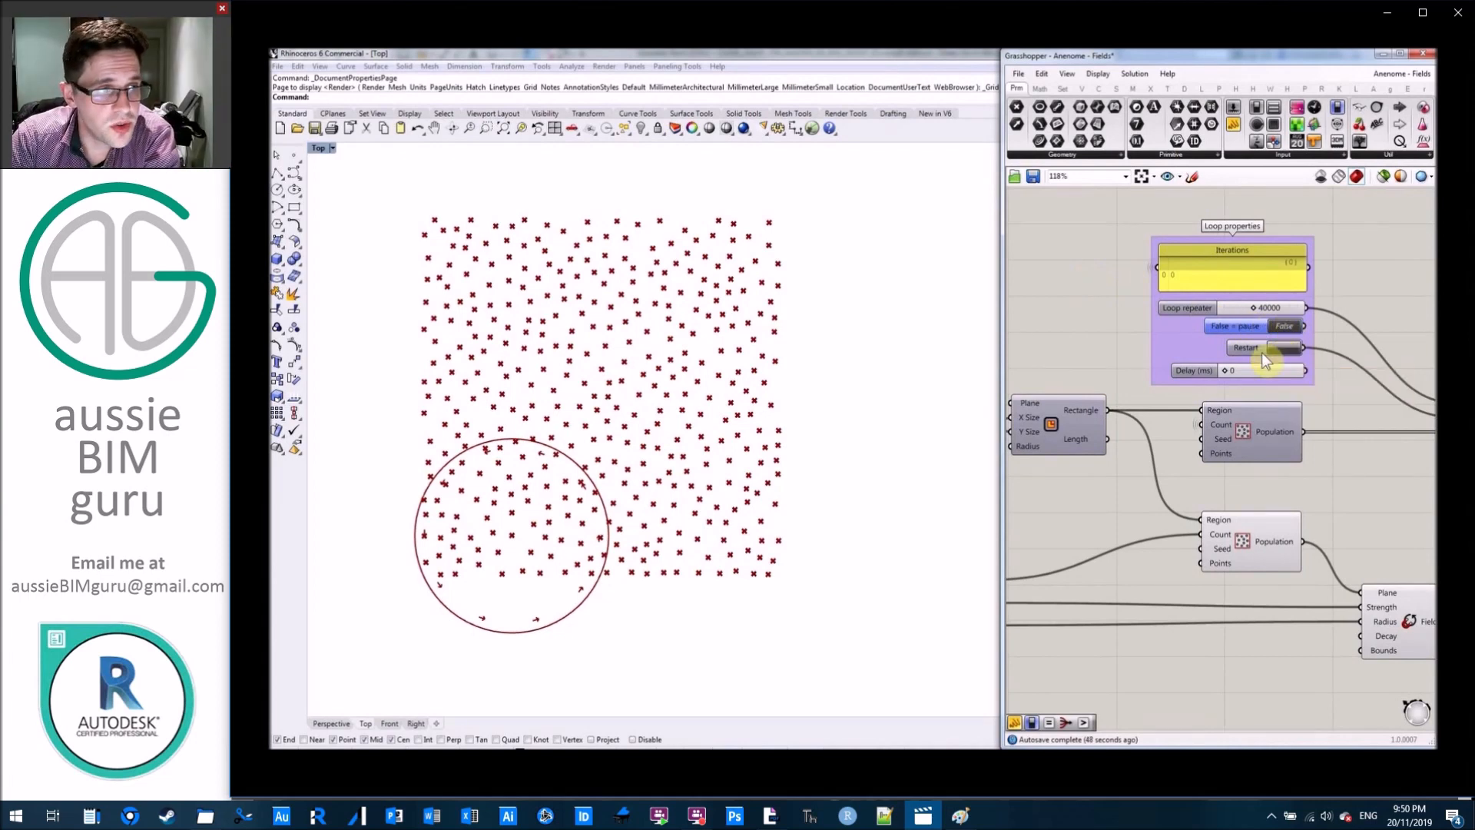
# Set the Fields example's Loop repeater to 37059 and run the loop by switching the pause toggle to True.
pyautogui.moveTo(1080, 348); pyautogui.dragTo(1126, 334, button='right')
pyautogui.scroll(-1, 1234, 339)
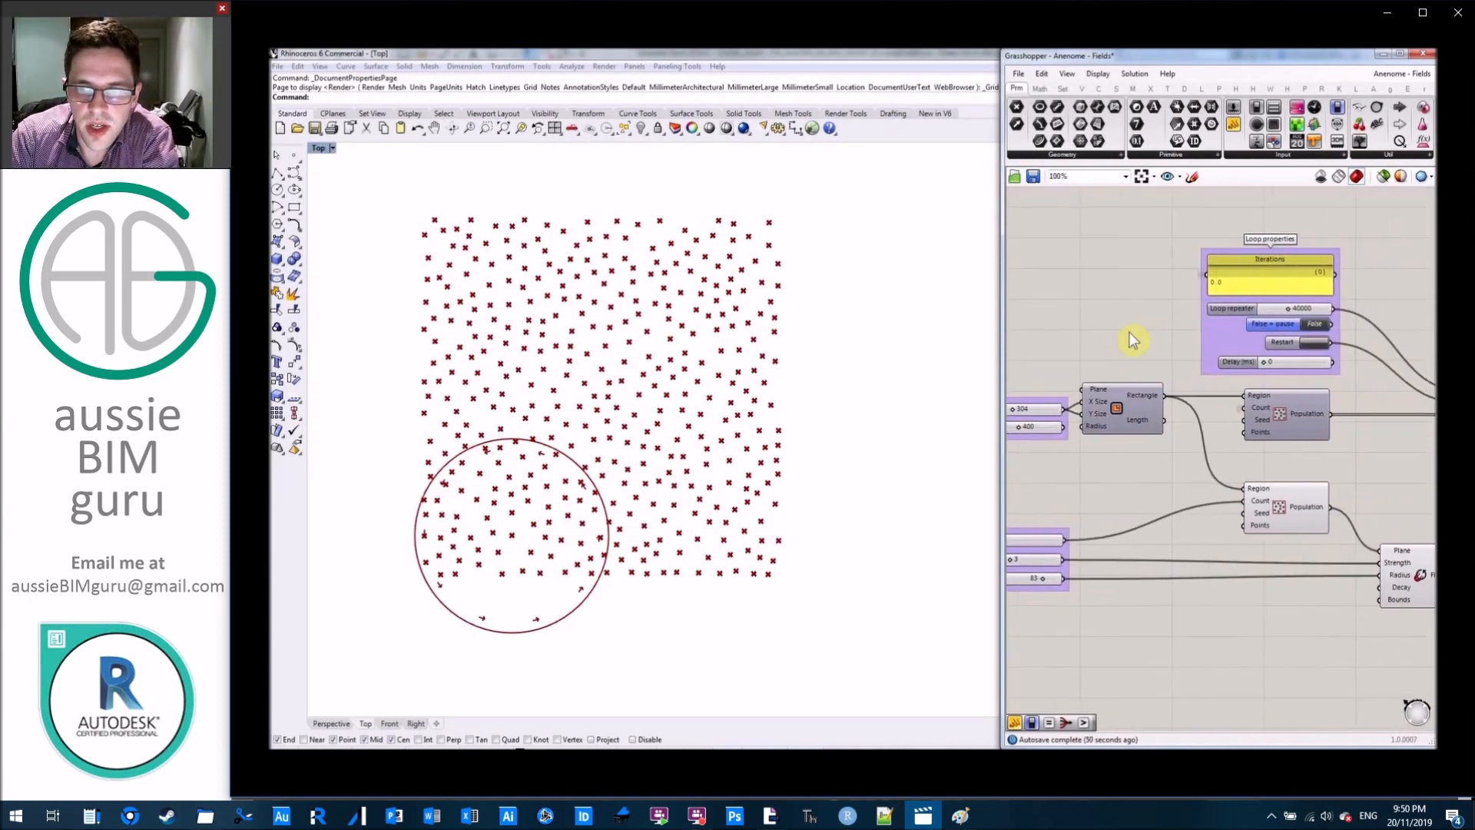
pyautogui.moveTo(1164, 284); pyautogui.dragTo(1106, 280, button='right')
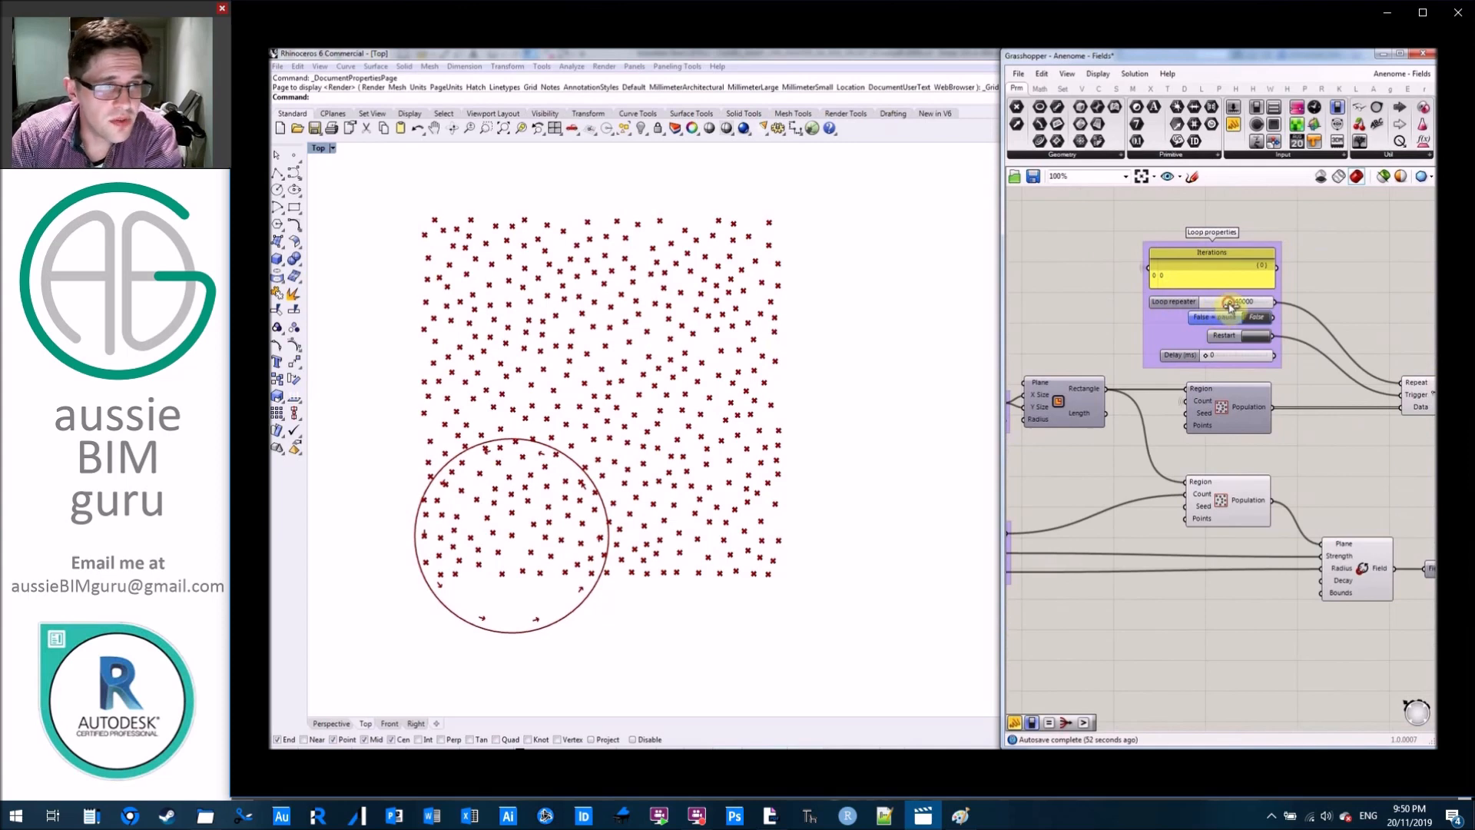
pyautogui.click(1256, 321)
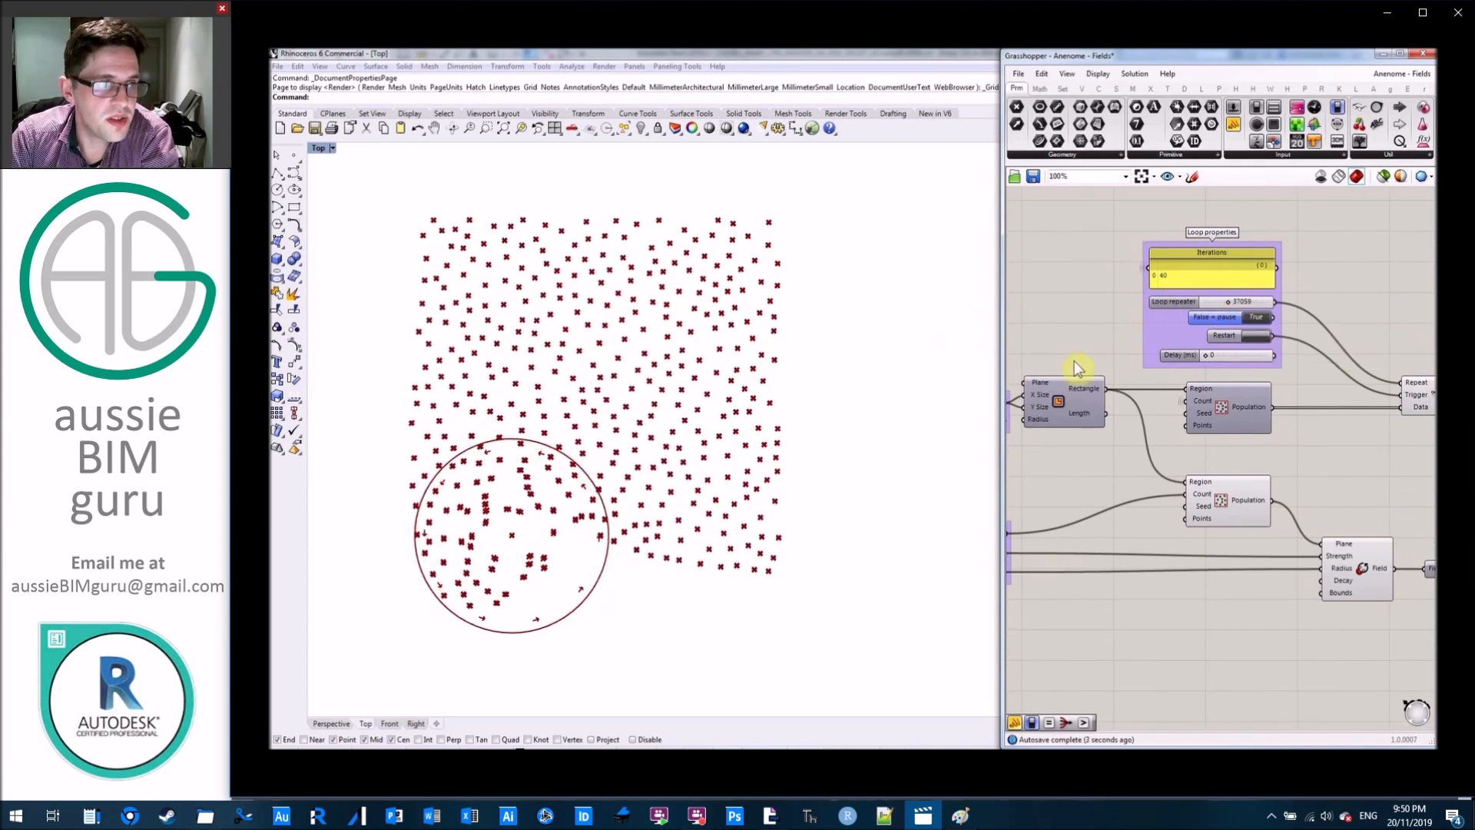
# Vary Spin Radii through 88, 56 and 100 and raise Spin strength to 7 while the loop runs.
pyautogui.moveTo(1078, 369); pyautogui.dragTo(1317, 299, button='right')
pyautogui.scroll(2, 1268, 593)
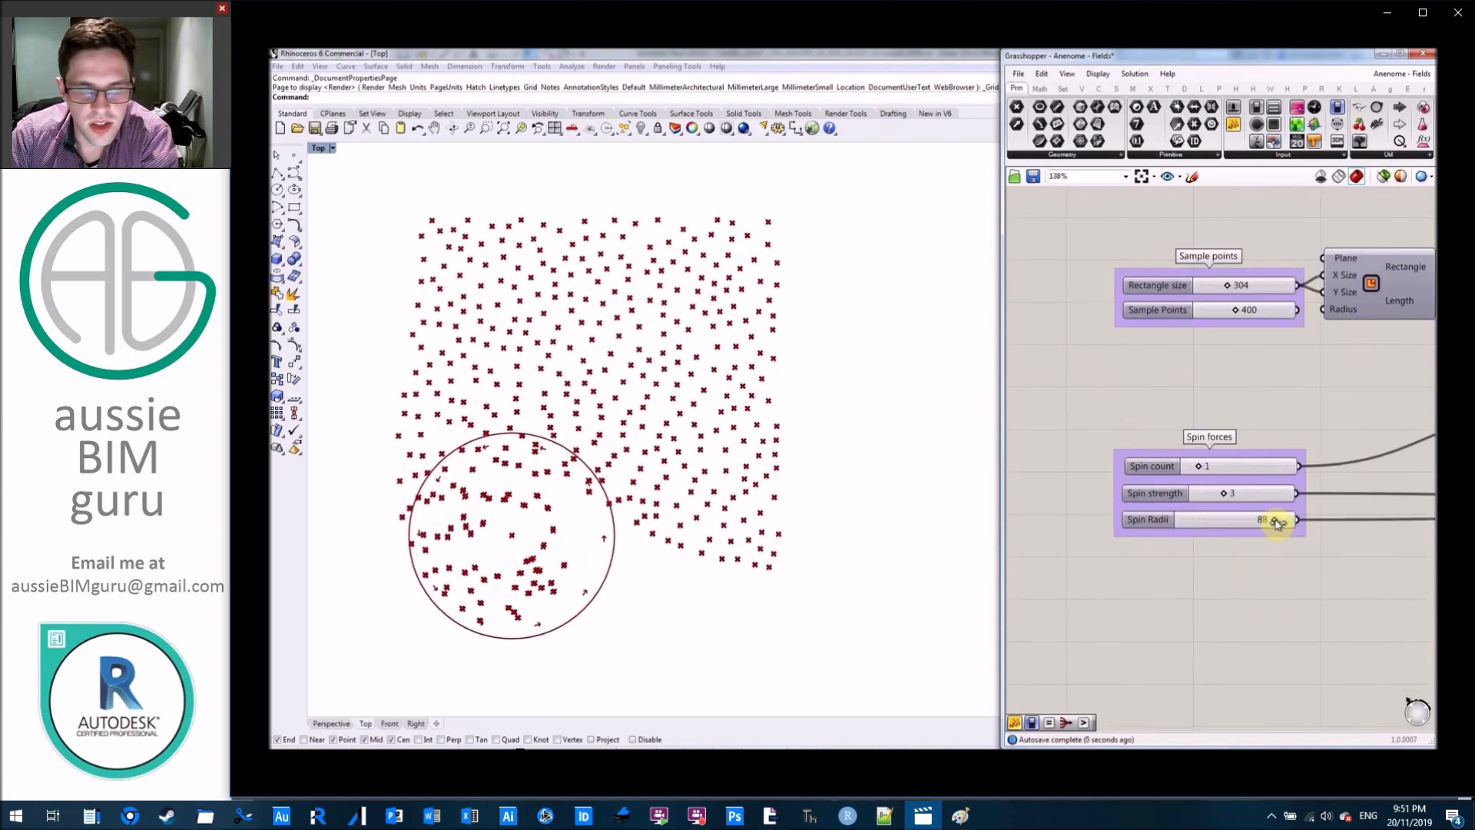
pyautogui.moveTo(1301, 529); pyautogui.dragTo(1261, 533)
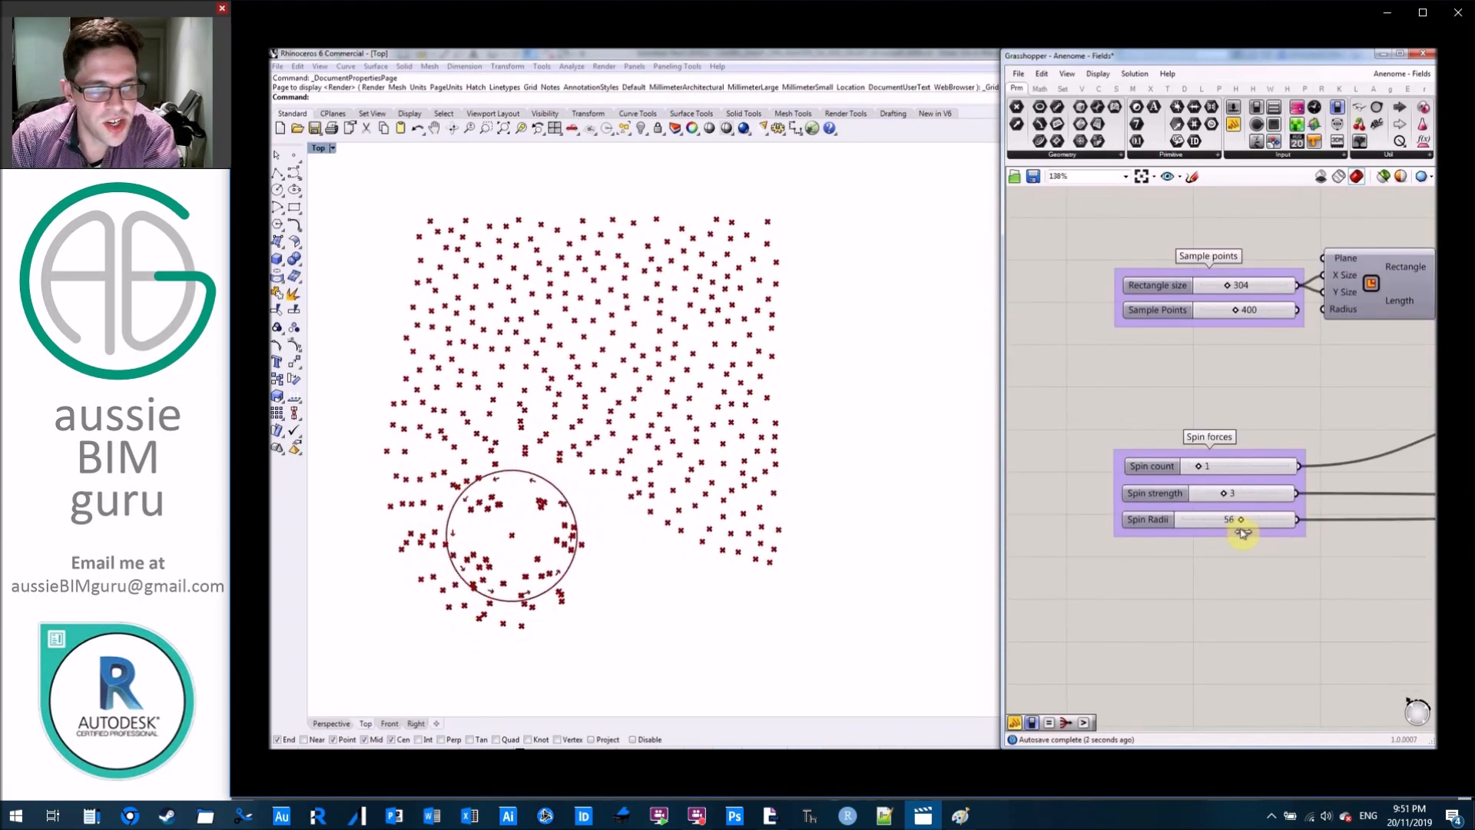
pyautogui.moveTo(1252, 497); pyautogui.dragTo(1264, 495)
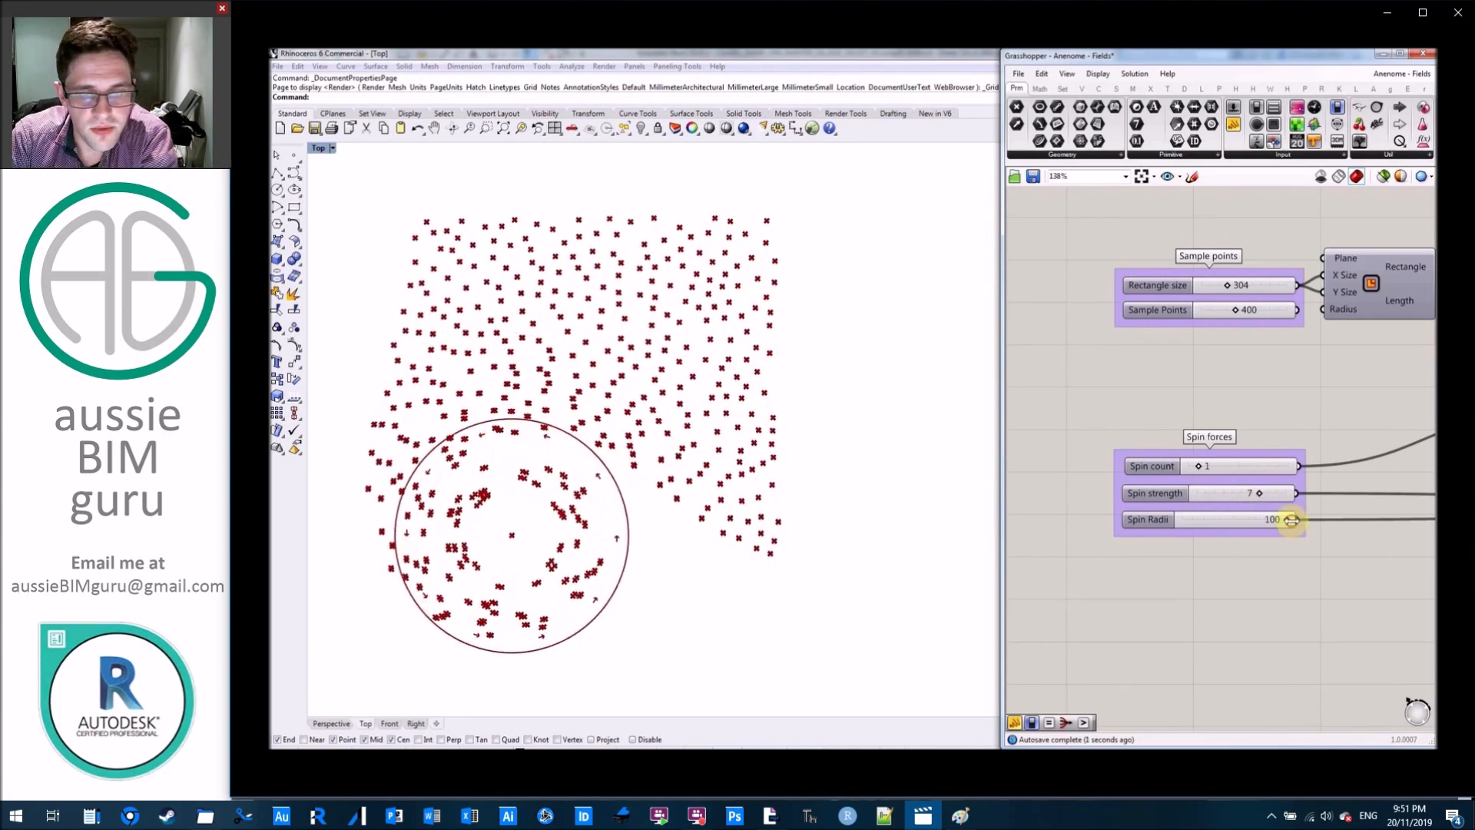
# Raise Spin count to 5 and finally 10, reduce Spin Radii to 55, and vary Spin strength from 2 upwards.
pyautogui.moveTo(1202, 468); pyautogui.dragTo(1244, 471)
pyautogui.moveTo(1235, 401); pyautogui.dragTo(1203, 432, button='right')
pyautogui.moveTo(1228, 529); pyautogui.dragTo(1180, 528)
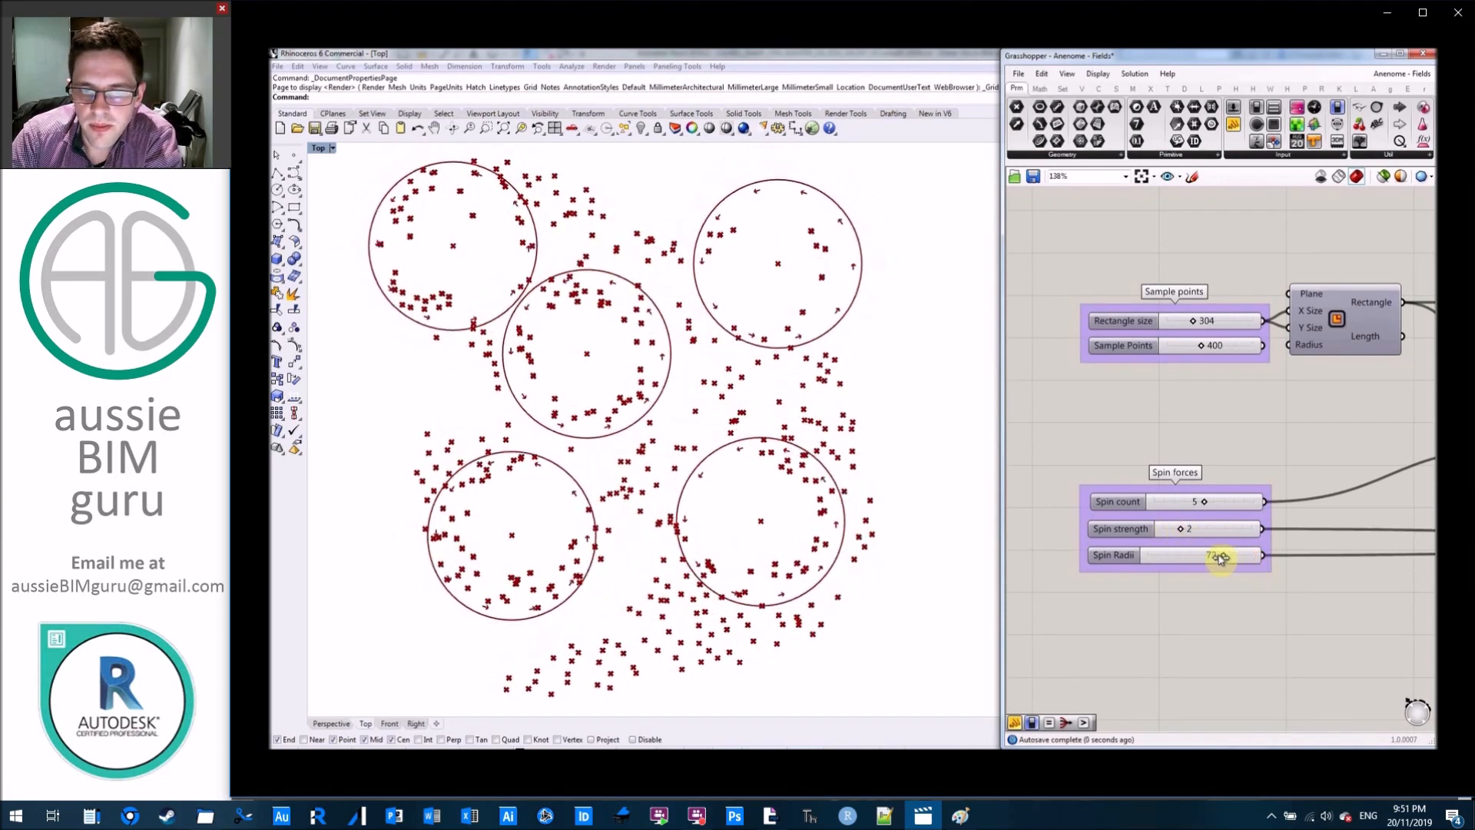
pyautogui.moveTo(1208, 558); pyautogui.dragTo(1205, 556)
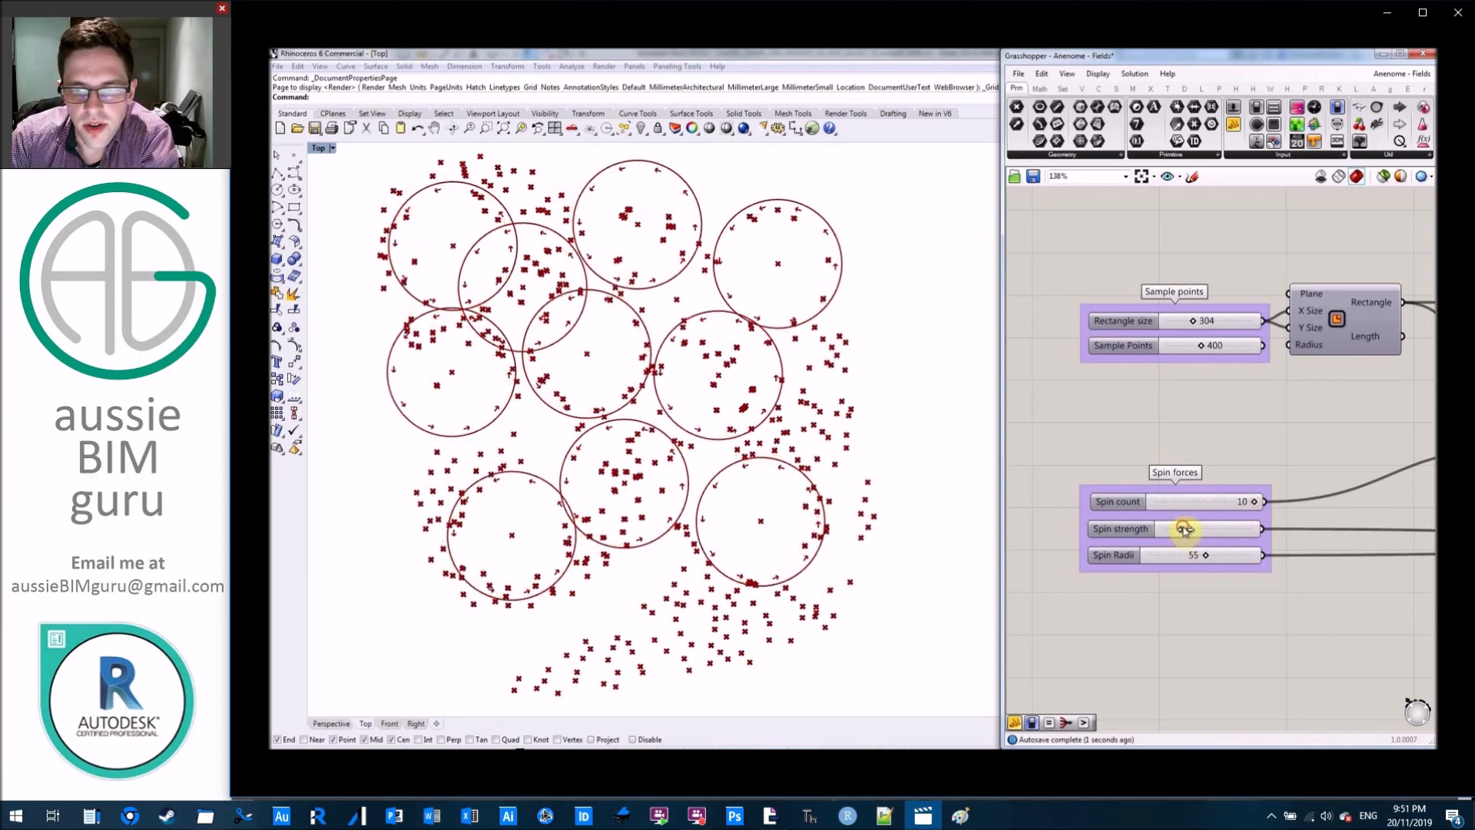
pyautogui.moveTo(1197, 530); pyautogui.dragTo(1242, 529)
# Restart the Fields loop and set its Delay to 195 ms.
pyautogui.moveTo(1289, 401); pyautogui.dragTo(1113, 470, button='right')
pyautogui.moveTo(1252, 343); pyautogui.dragTo(1089, 416, button='right')
pyautogui.click(1262, 370)
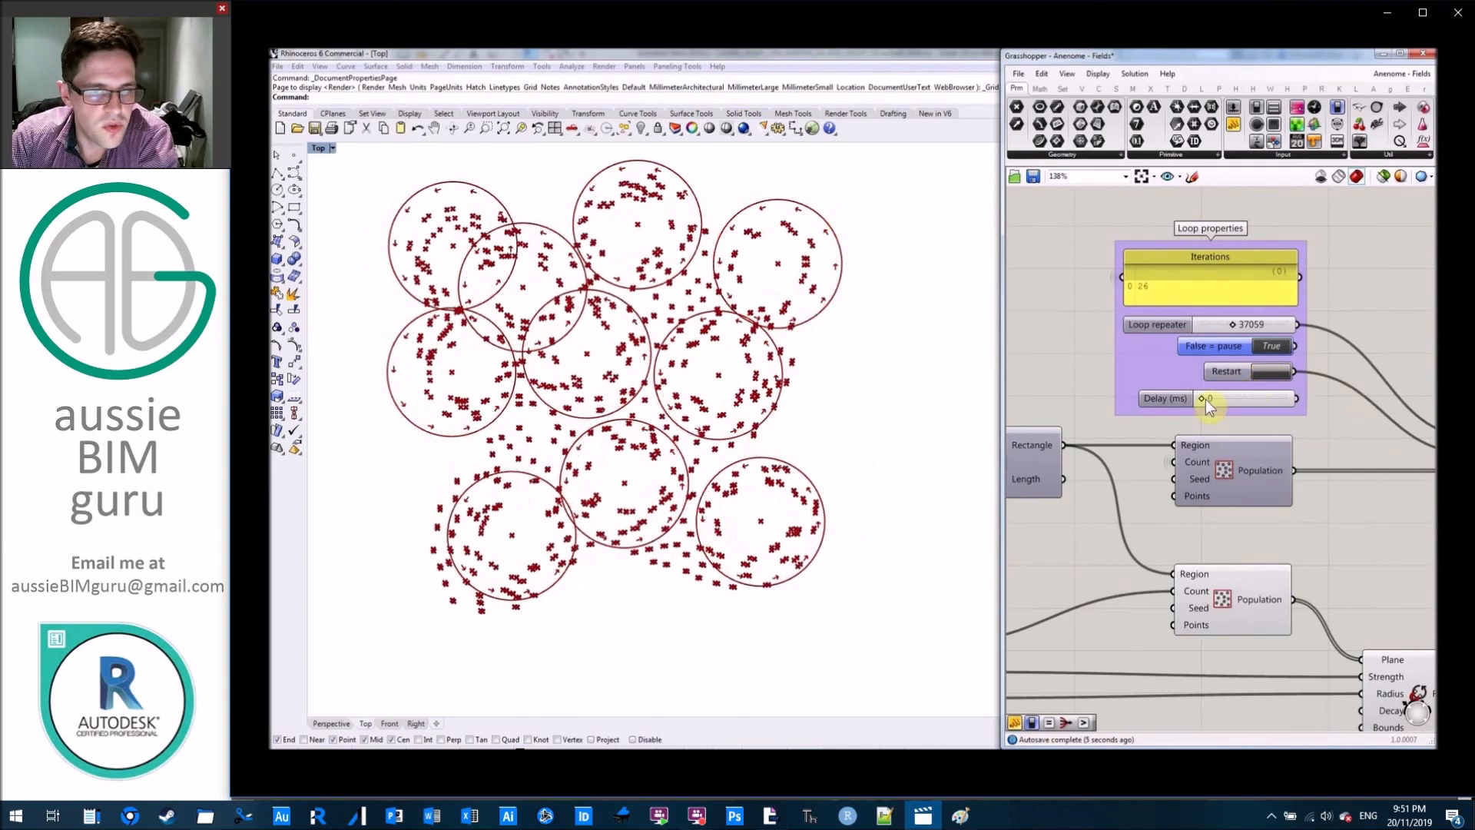
pyautogui.moveTo(1204, 400); pyautogui.dragTo(1247, 406)
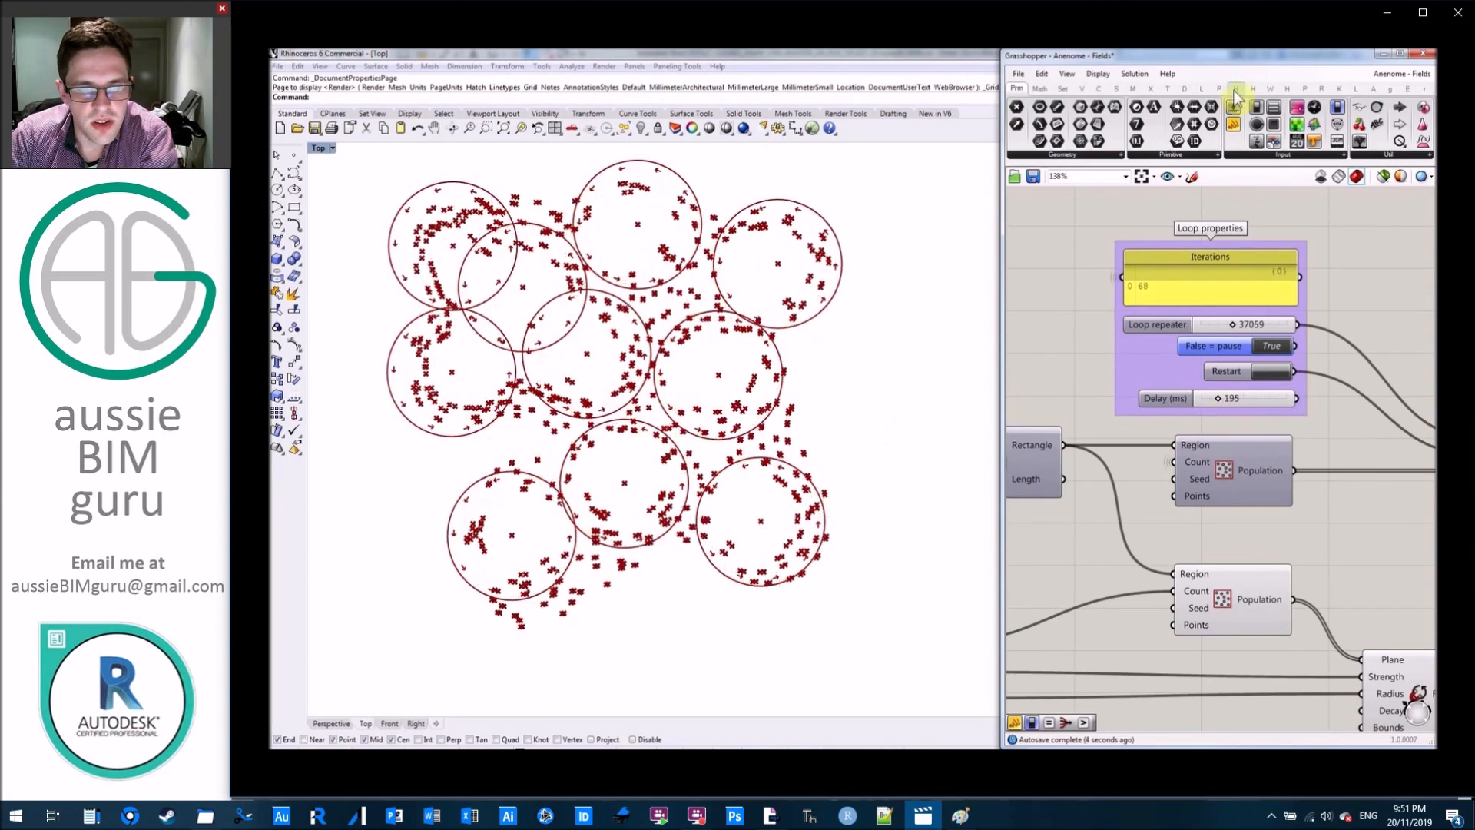
# Look up Anemone's utility components.
pyautogui.click(1373, 90)
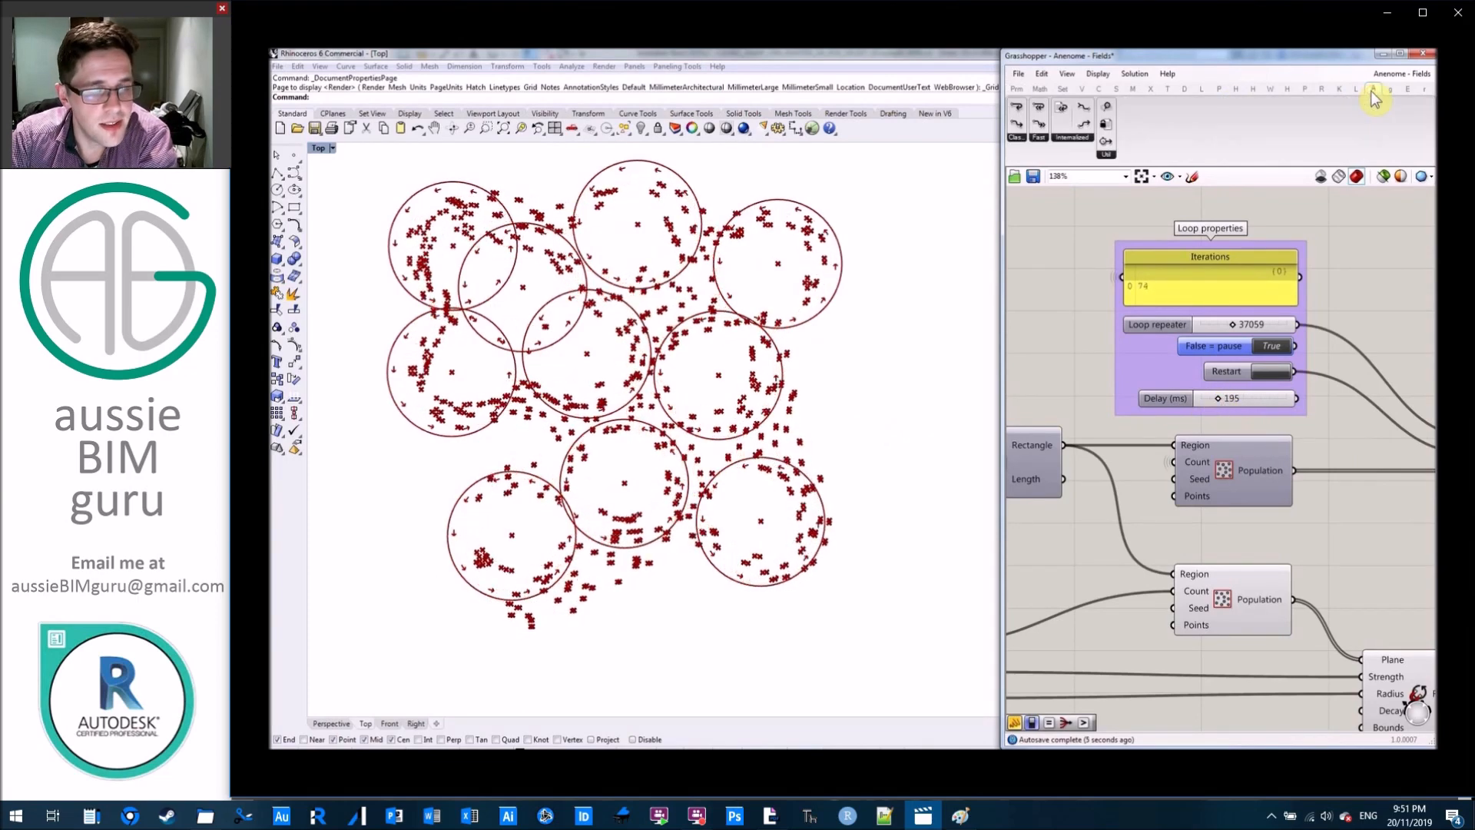
pyautogui.click(1108, 156)
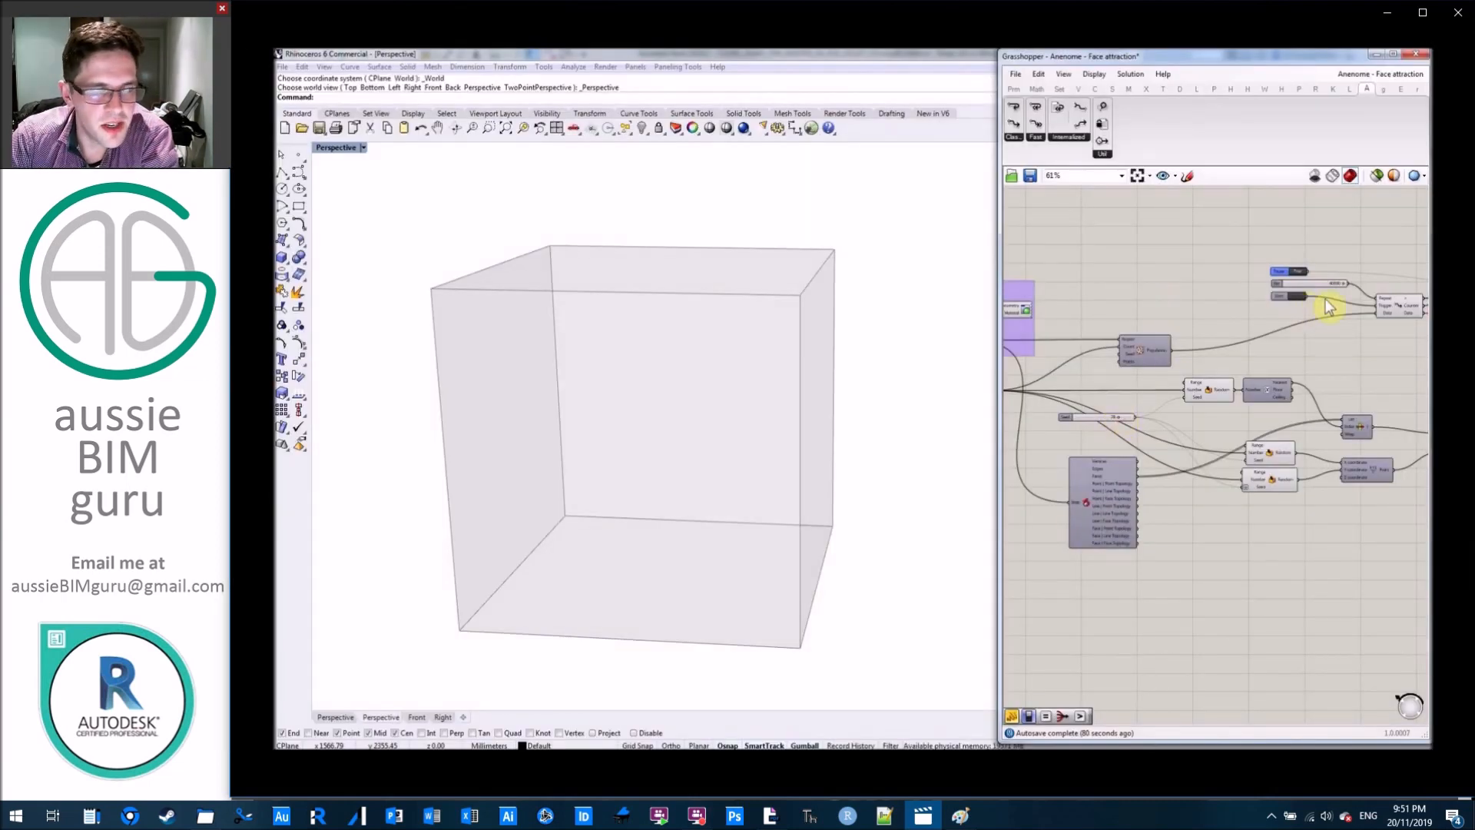
# Start the Face attraction loop and toggle its Pause control.
pyautogui.scroll(5, 1321, 302)
pyautogui.click(1264, 294)
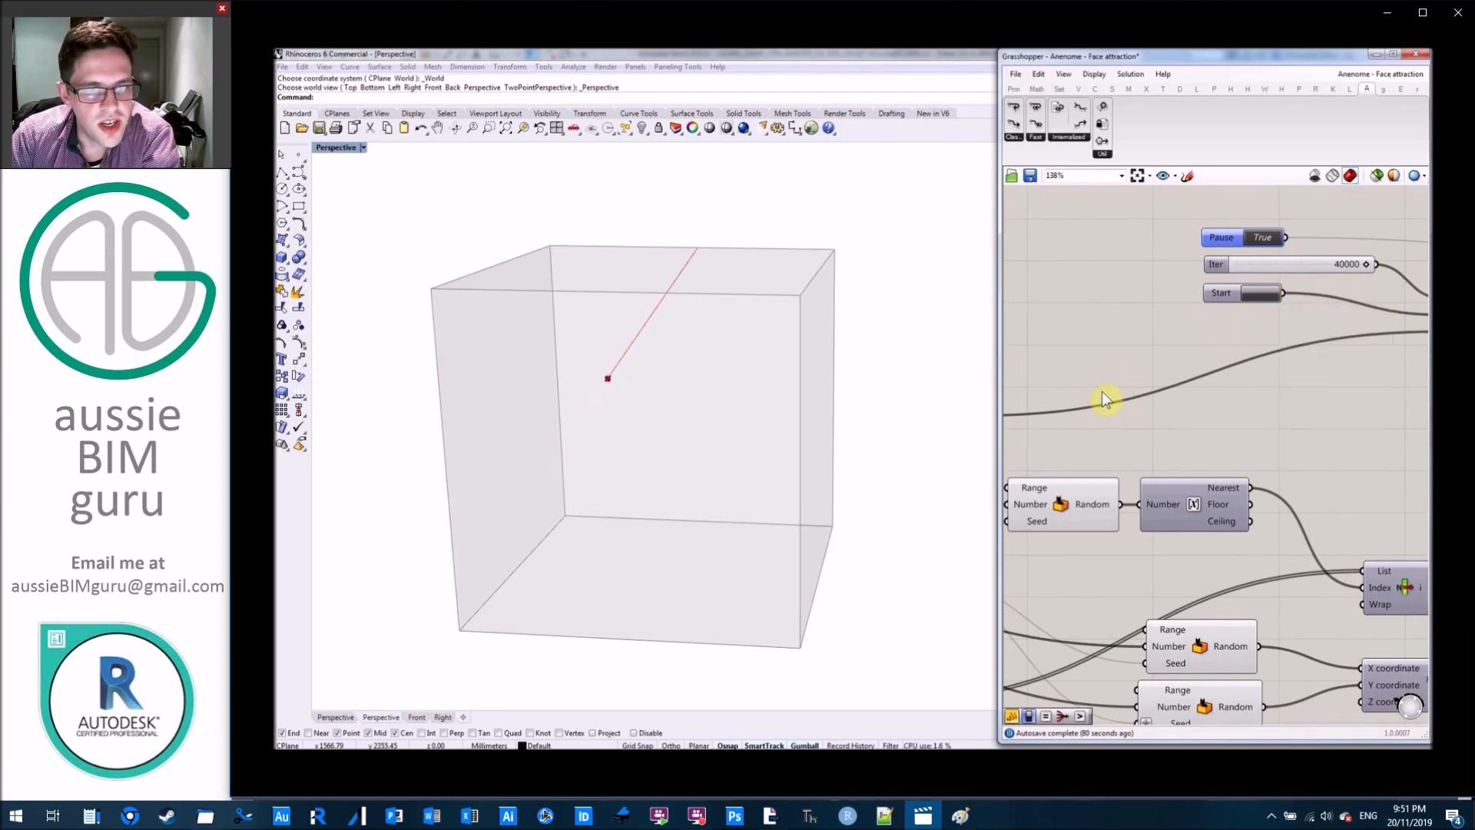
pyautogui.click(1264, 239)
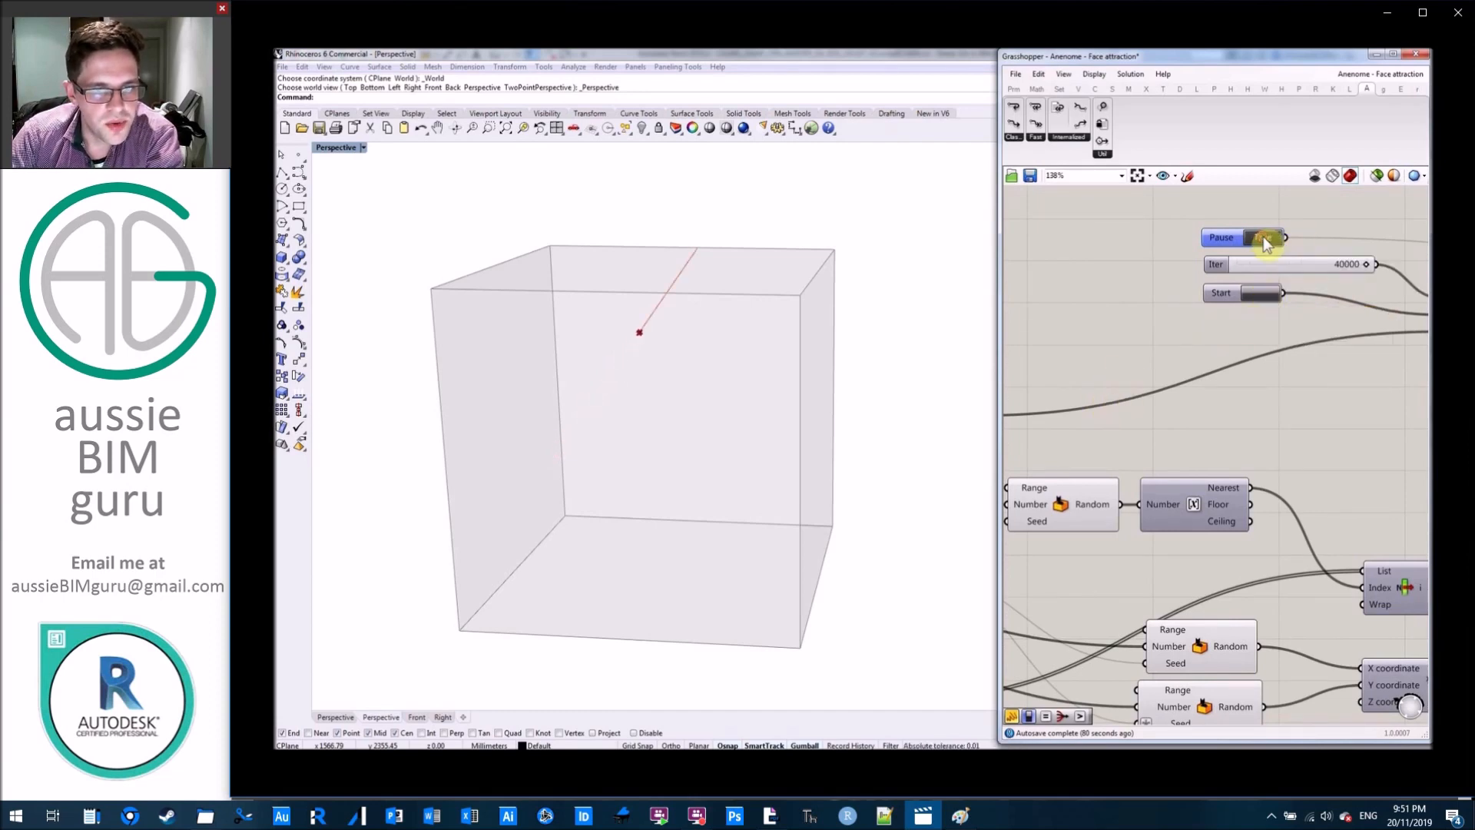
# Vary the random target Seed through 78, 50 and further values to redirect the moving point.
pyautogui.moveTo(1109, 398); pyautogui.dragTo(1344, 389, button='right')
pyautogui.scroll(-2, 1342, 389)
pyautogui.moveTo(1189, 503); pyautogui.dragTo(1238, 458, button='right')
pyautogui.scroll(1, 1231, 454)
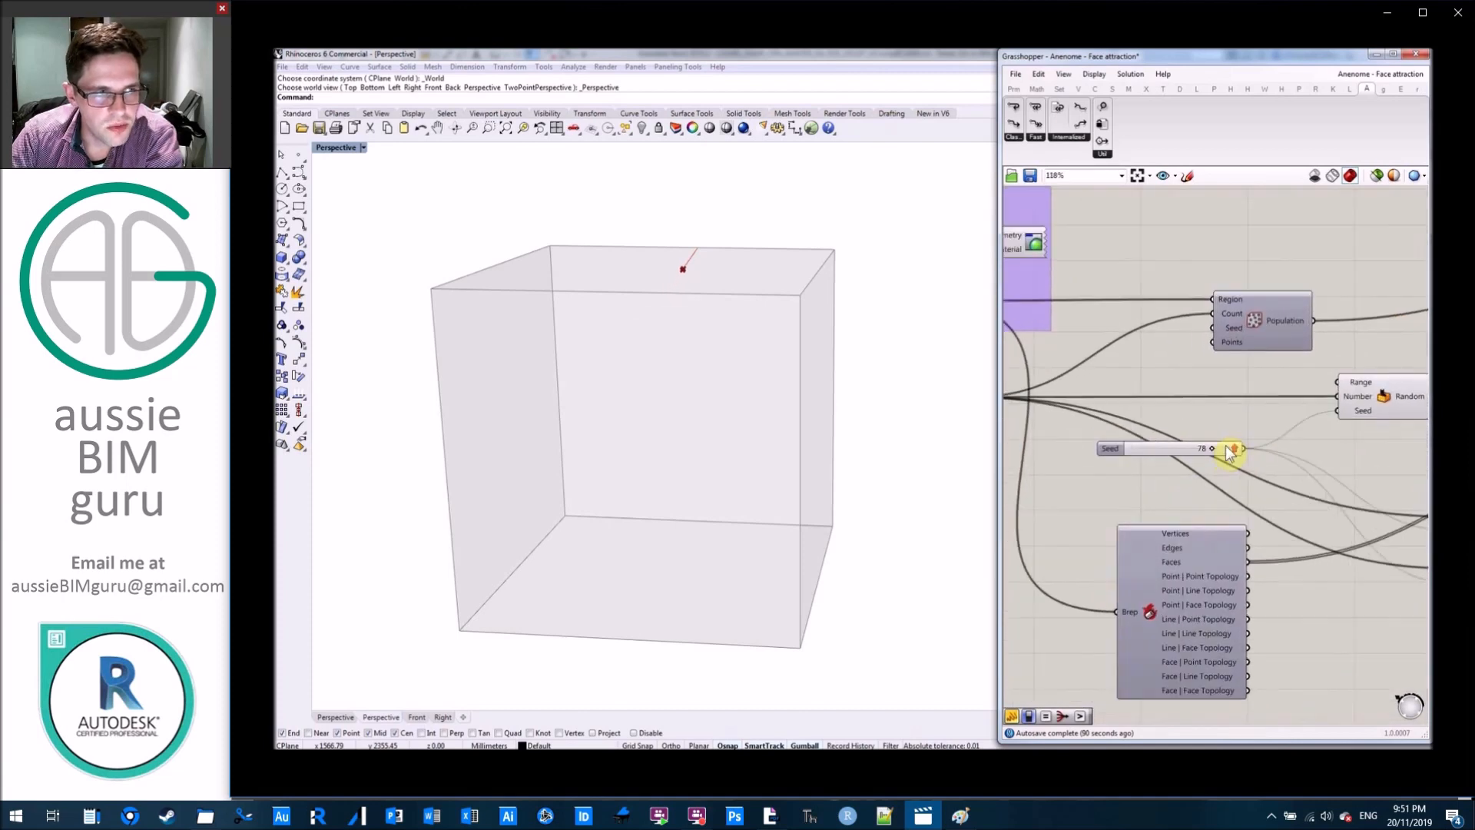
pyautogui.scroll(1, 1228, 452)
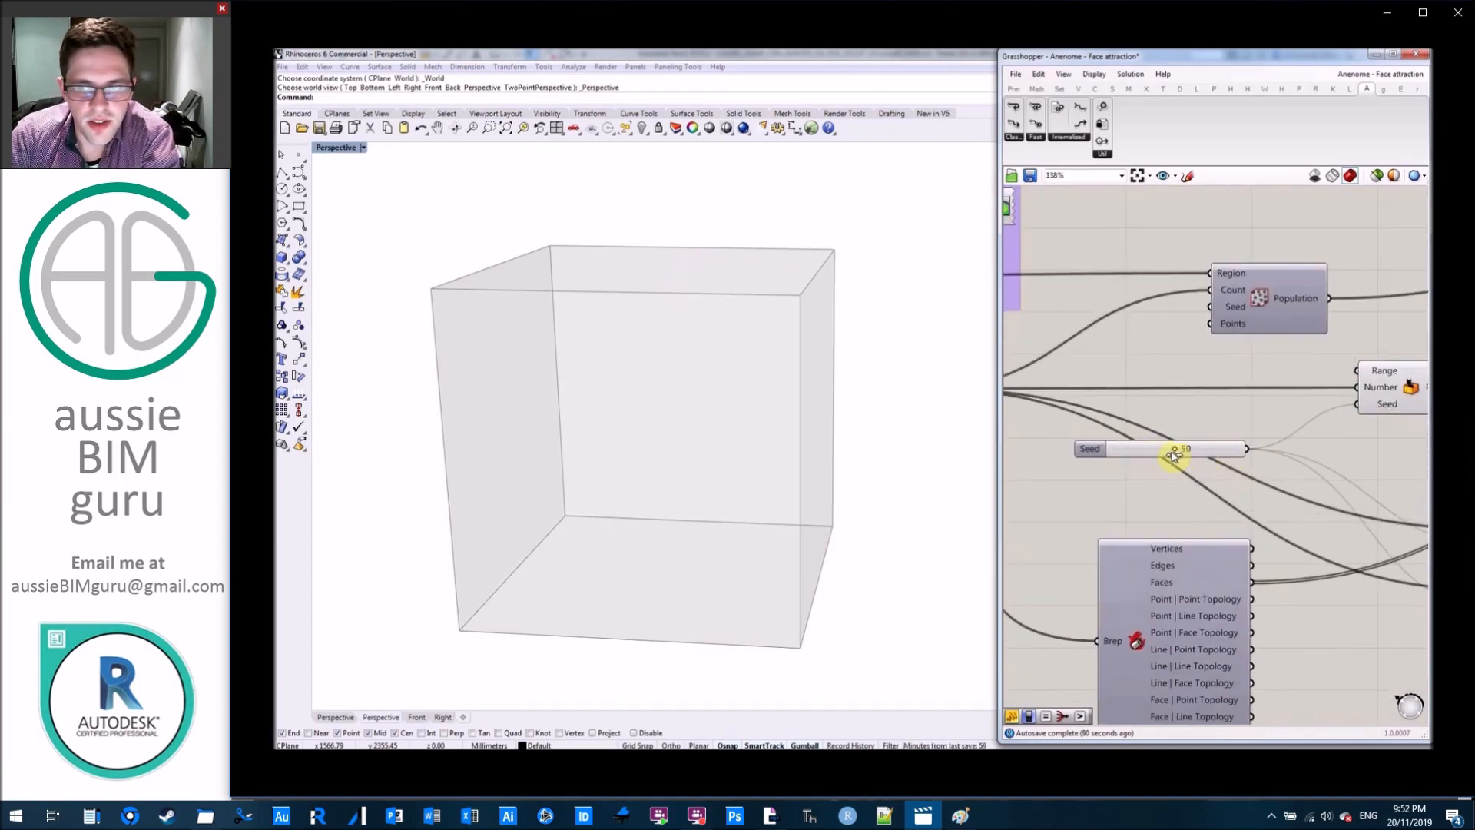
pyautogui.scroll(-5, 1211, 452)
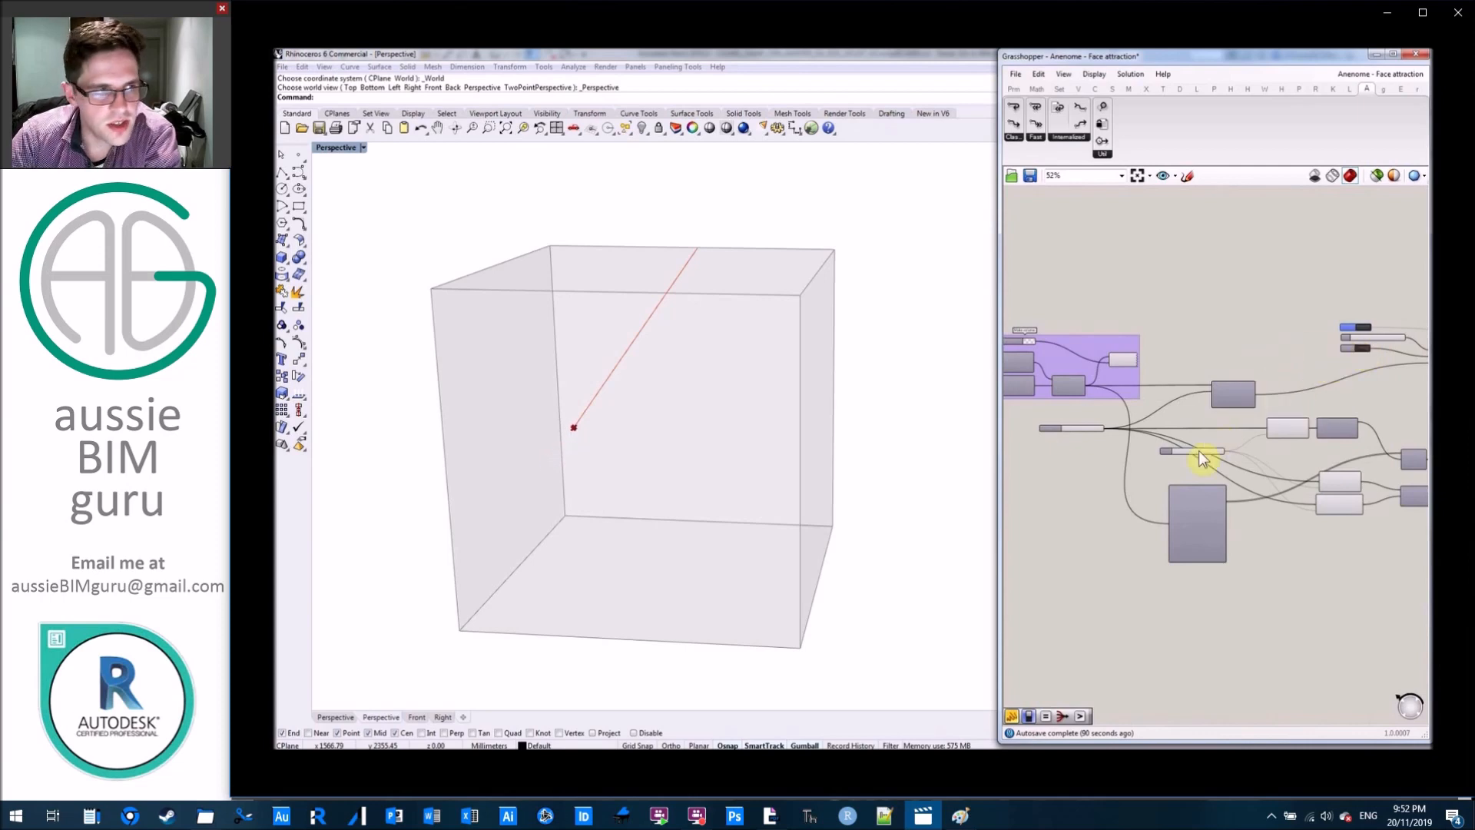
pyautogui.scroll(4, 1210, 454)
pyautogui.moveTo(1217, 447)
pyautogui.mouseDown()
pyautogui.moveTo(1177, 442)
pyautogui.moveTo(1200, 446)
pyautogui.mouseUp()
# Increase the number of moving points in the box and vary the Seed to give them different face targets.
pyautogui.scroll(-2, 1227, 375)
pyautogui.moveTo(1227, 375); pyautogui.dragTo(1379, 378, button='right')
pyautogui.scroll(2, 1184, 381)
pyautogui.moveTo(1145, 392); pyautogui.dragTo(1171, 393)
pyautogui.moveTo(1221, 462); pyautogui.dragTo(1102, 460, button='right')
pyautogui.click(1170, 438)
pyautogui.moveTo(1170, 441); pyautogui.dragTo(1188, 438)
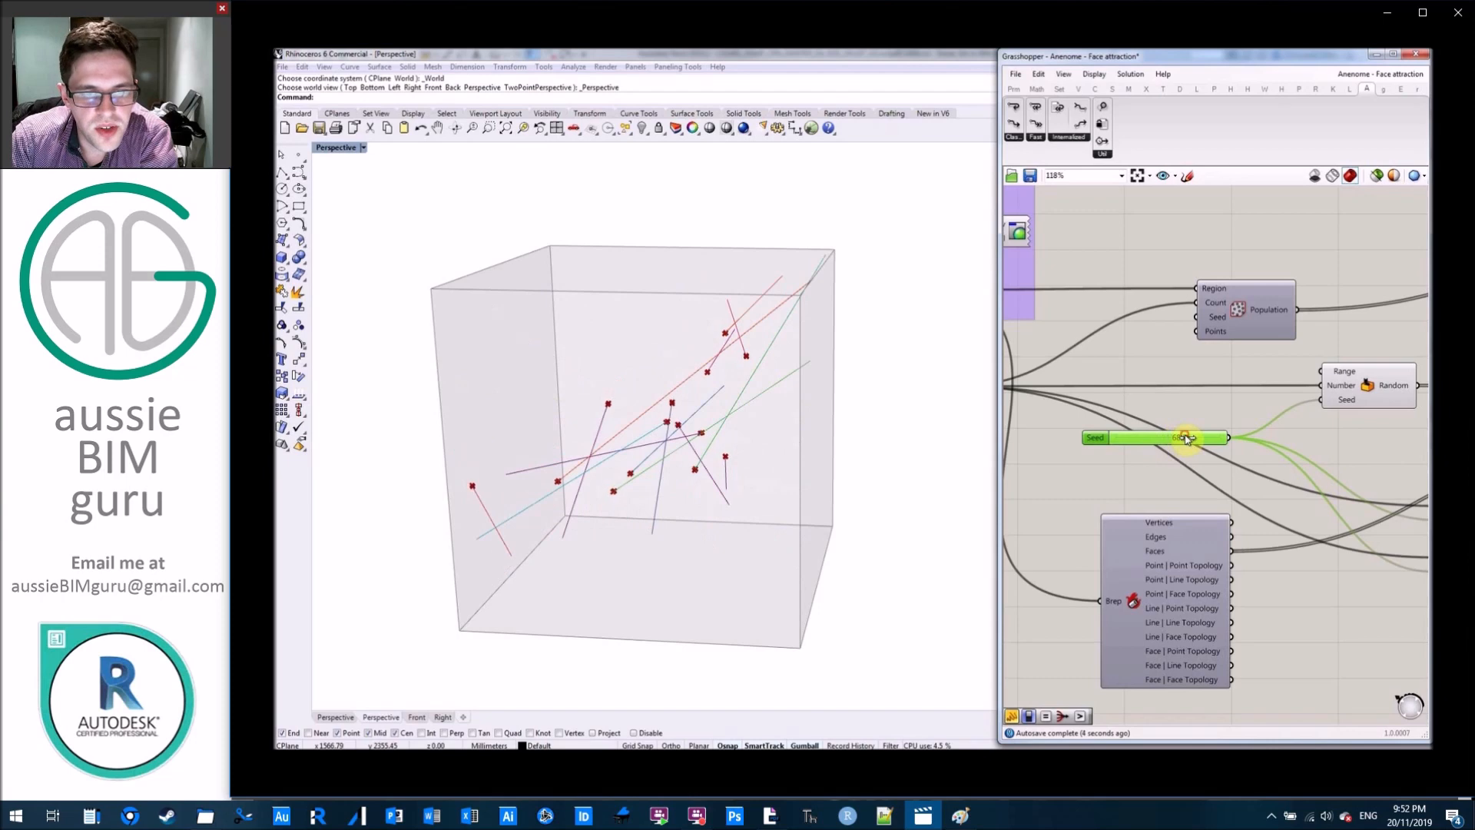
# Pause the Face attraction loop by setting the Pause toggle to False.
pyautogui.moveTo(1209, 390); pyautogui.dragTo(1009, 408, button='right')
pyautogui.moveTo(1234, 294); pyautogui.dragTo(1175, 354, button='right')
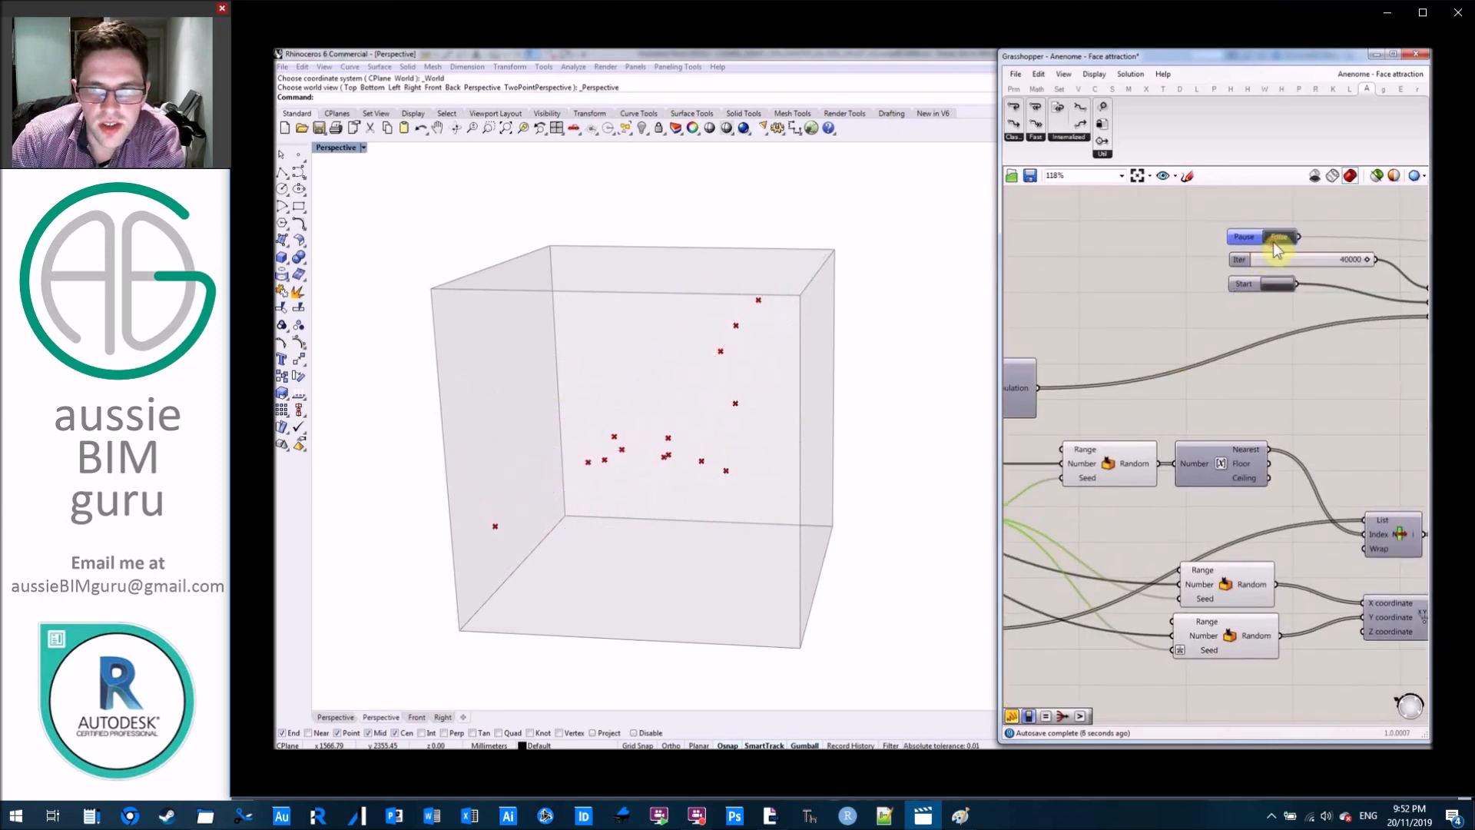
# Examine the Loop Start's counter panel and looped point data, and return to the Pause, Iter and Start controls.
pyautogui.scroll(-5, 1058, 382)
pyautogui.moveTo(1162, 339); pyautogui.dragTo(1008, 343, button='right')
pyautogui.moveTo(1230, 330); pyautogui.dragTo(1422, 339, button='right')
pyautogui.scroll(2, 1127, 380)
pyautogui.scroll(3, 1128, 380)
pyautogui.moveTo(1202, 351)
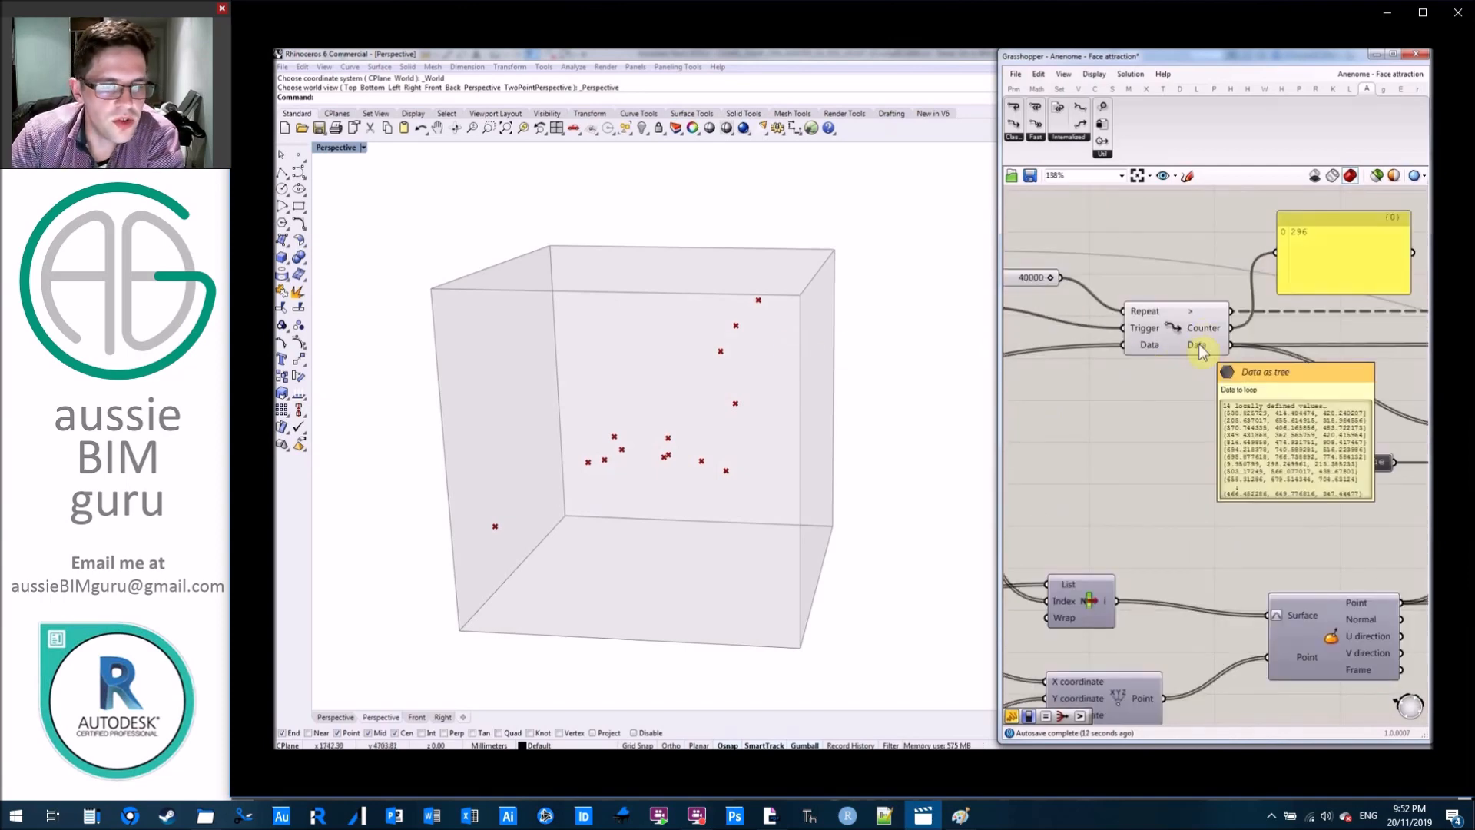
pyautogui.moveTo(1085, 371); pyautogui.dragTo(1333, 386, button='right')
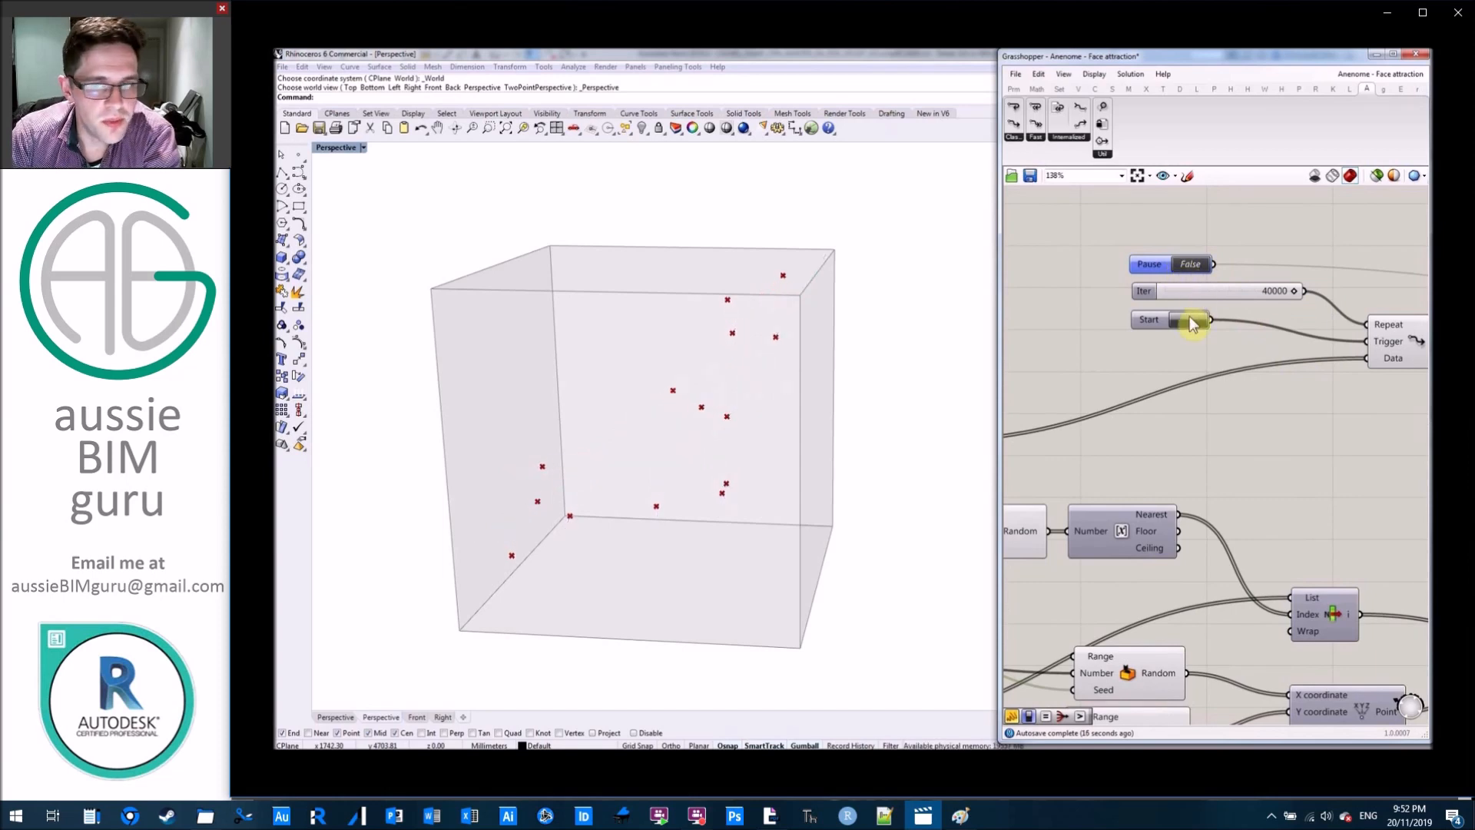
# Resume the Face attraction loop by setting the Pause toggle to True, and inspect the gradient group downstream of the loop.
pyautogui.click(1190, 264)
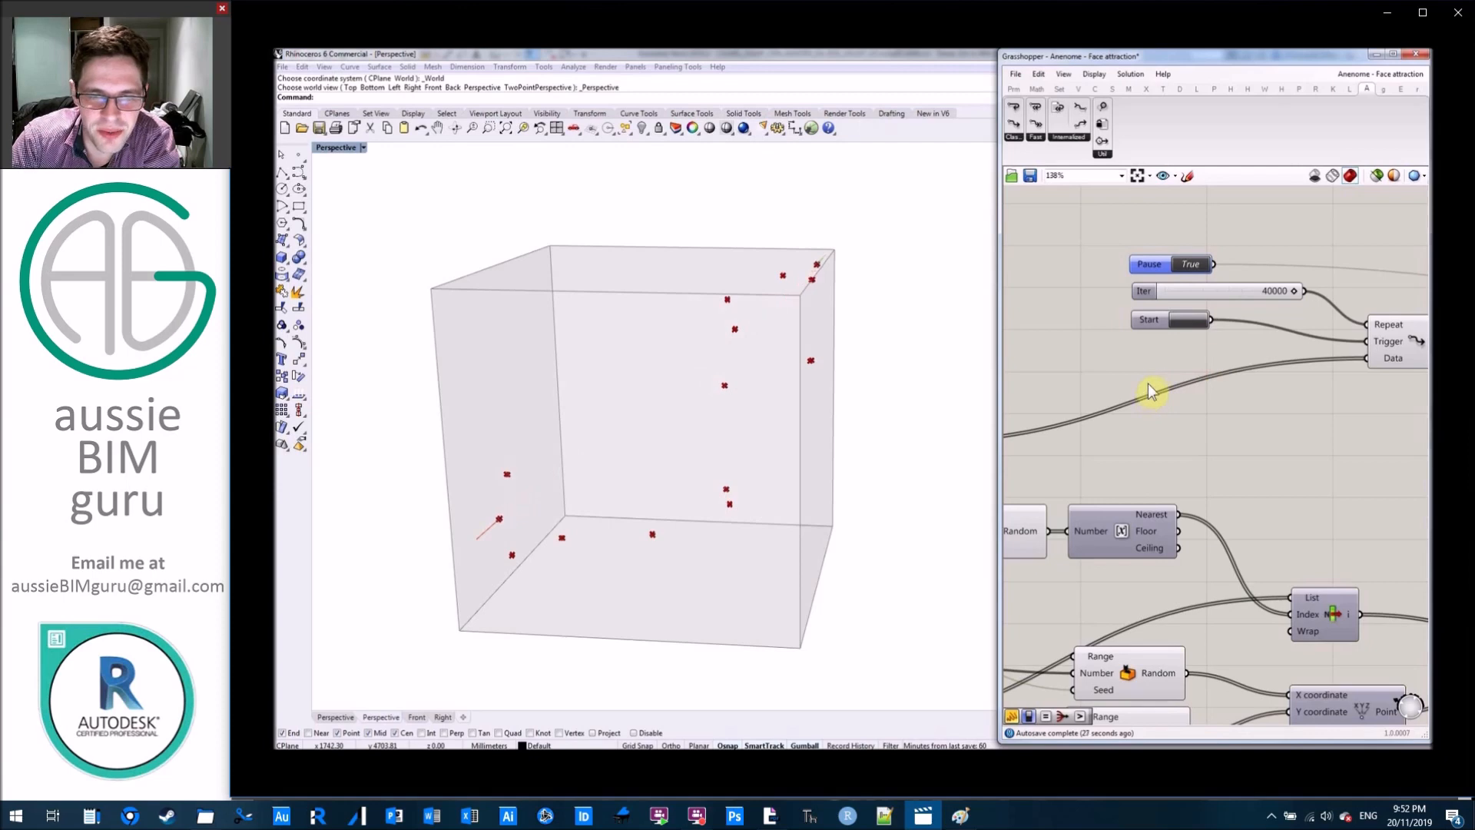
pyautogui.scroll(-8, 1148, 390)
pyautogui.scroll(7, 1222, 375)
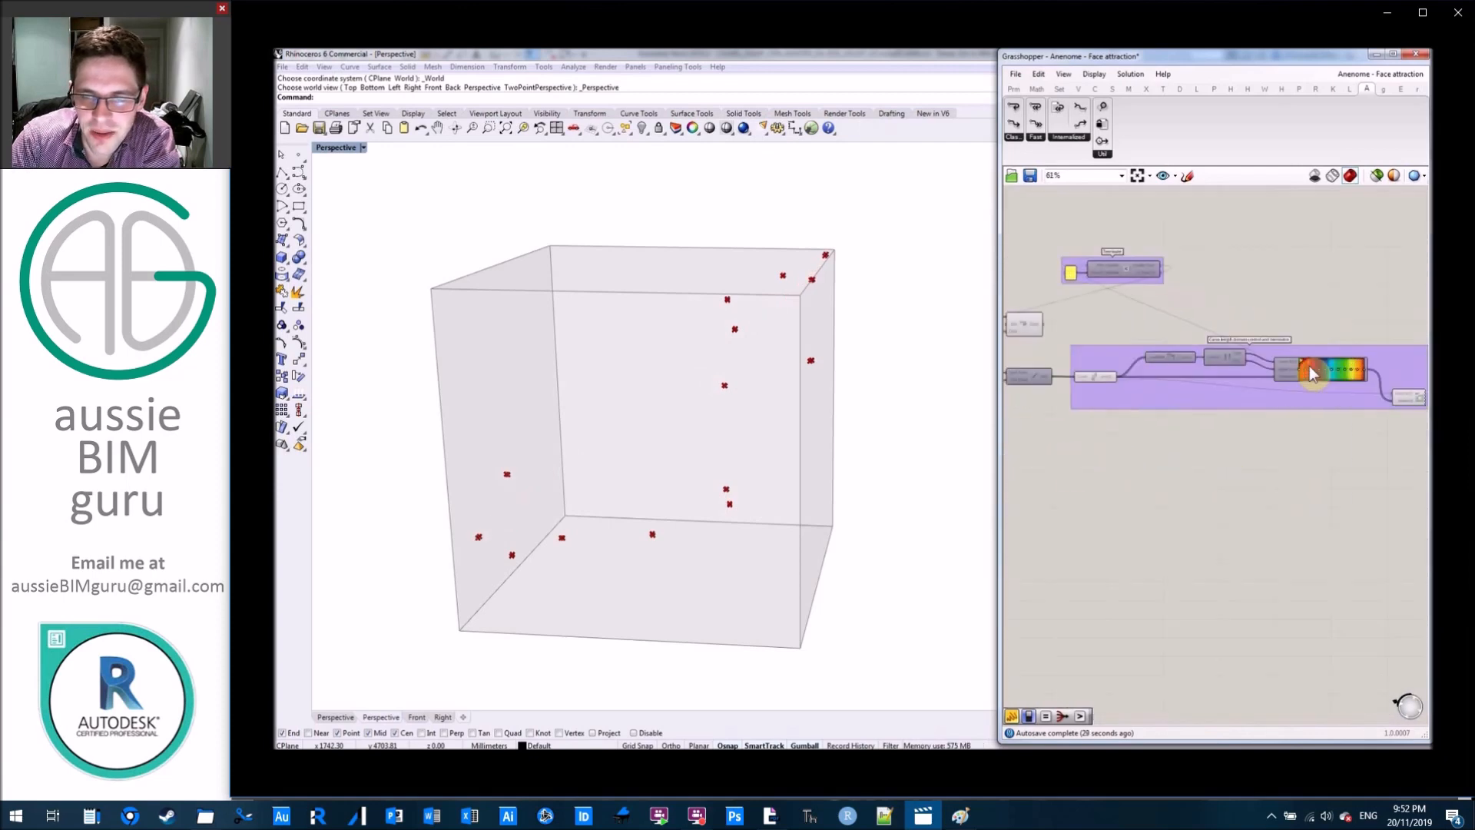
pyautogui.moveTo(1321, 510); pyautogui.dragTo(1087, 532, button='right')
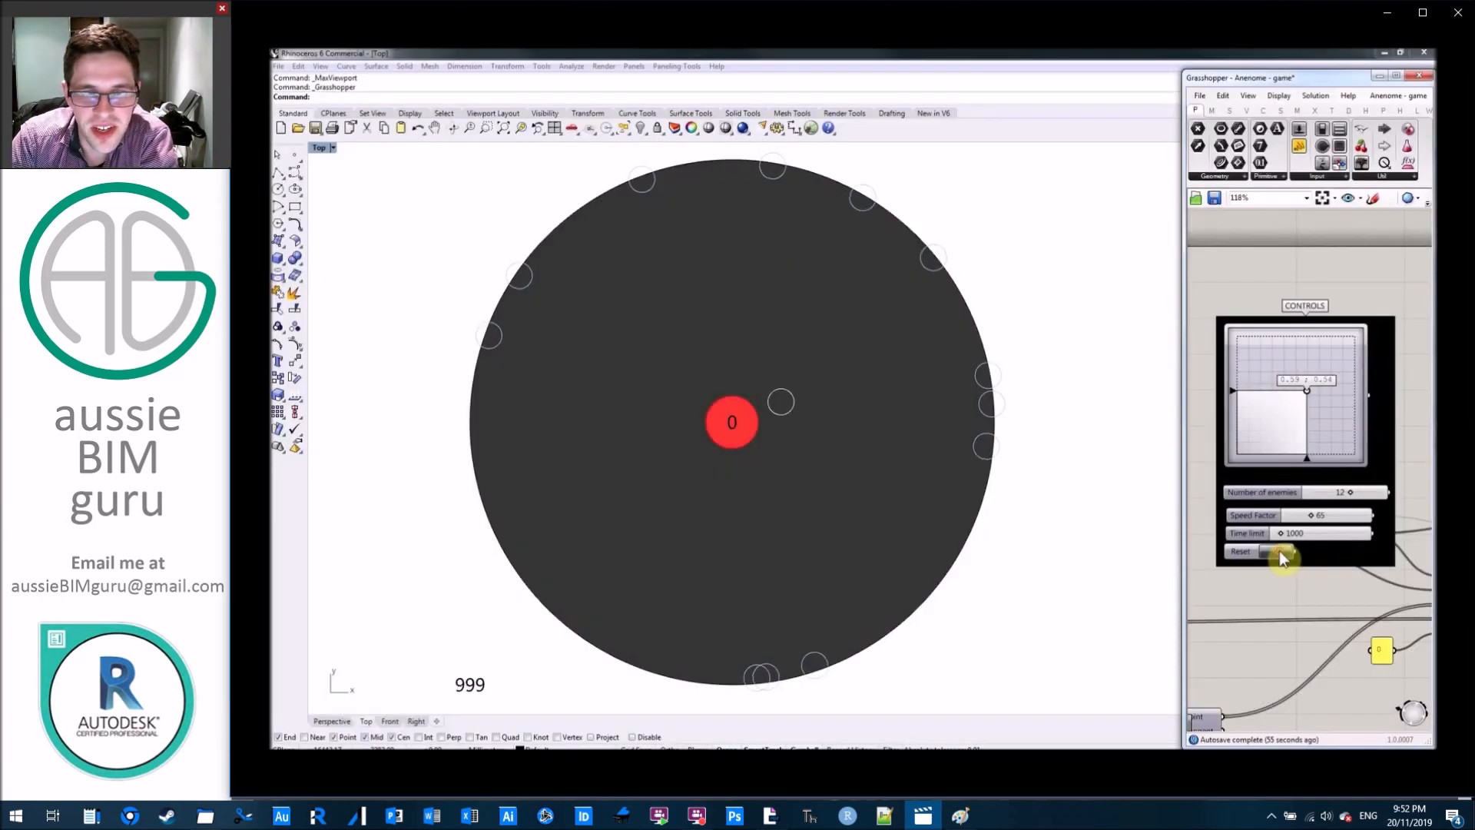
# Steer the player circle among the enemies in the Anemone game by moving the two-axis control point to about 0.36, 0.47.
pyautogui.moveTo(1307, 395)
pyautogui.mouseDown()
pyautogui.moveTo(1317, 406)
pyautogui.moveTo(1279, 385)
pyautogui.moveTo(1318, 382)
pyautogui.moveTo(1336, 398)
pyautogui.moveTo(1304, 427)
pyautogui.moveTo(1301, 400)
pyautogui.moveTo(1321, 413)
pyautogui.moveTo(1329, 398)
pyautogui.moveTo(1287, 397)
pyautogui.moveTo(1272, 413)
pyautogui.moveTo(1296, 394)
pyautogui.moveTo(1294, 429)
pyautogui.moveTo(1297, 411)
pyautogui.moveTo(1314, 426)
pyautogui.moveTo(1303, 418)
pyautogui.moveTo(1325, 413)
pyautogui.moveTo(1259, 388)
pyautogui.moveTo(1312, 438)
pyautogui.moveTo(1327, 394)
pyautogui.moveTo(1335, 403)
pyautogui.moveTo(1264, 393)
pyautogui.moveTo(1286, 385)
pyautogui.moveTo(1274, 410)
pyautogui.moveTo(1325, 444)
pyautogui.moveTo(1322, 387)
pyautogui.moveTo(1288, 363)
pyautogui.moveTo(1321, 398)
pyautogui.moveTo(1279, 389)
pyautogui.moveTo(1271, 419)
pyautogui.moveTo(1314, 407)
pyautogui.moveTo(1306, 421)
pyautogui.moveTo(1334, 431)
pyautogui.moveTo(1314, 379)
pyautogui.moveTo(1317, 415)
pyautogui.moveTo(1279, 383)
pyautogui.moveTo(1306, 402)
pyautogui.moveTo(1280, 412)
pyautogui.moveTo(1287, 432)
pyautogui.moveTo(1327, 428)
pyautogui.moveTo(1307, 425)
pyautogui.moveTo(1313, 383)
pyautogui.moveTo(1290, 376)
pyautogui.moveTo(1324, 408)
pyautogui.moveTo(1314, 392)
pyautogui.moveTo(1315, 407)
pyautogui.moveTo(1281, 405)
pyautogui.mouseUp()
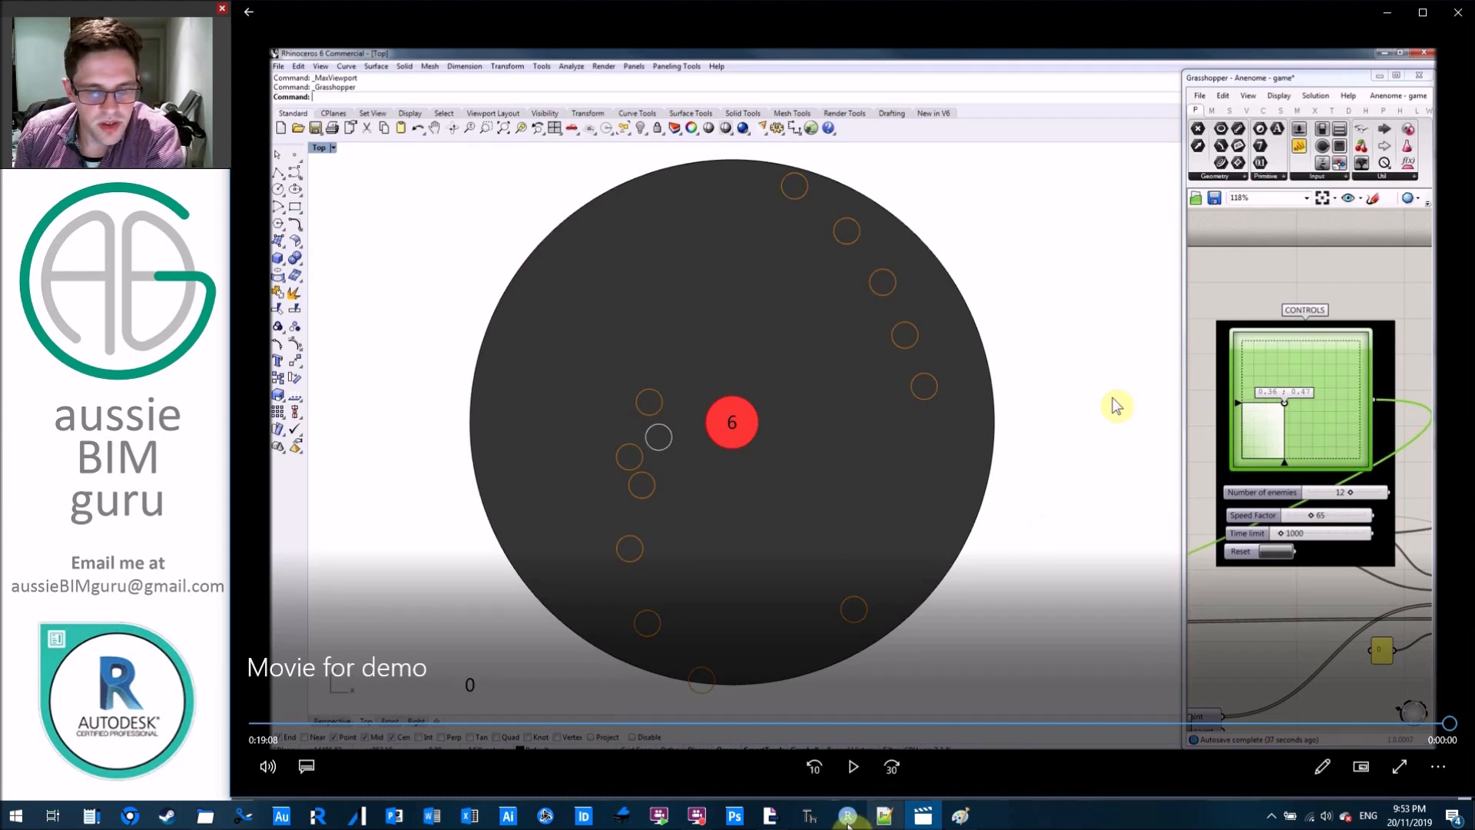
# Switch to the presentation in Adobe Acrobat Pro and advance to the Anemone Looping Using Grasshopper slide.
pyautogui.click(772, 816)
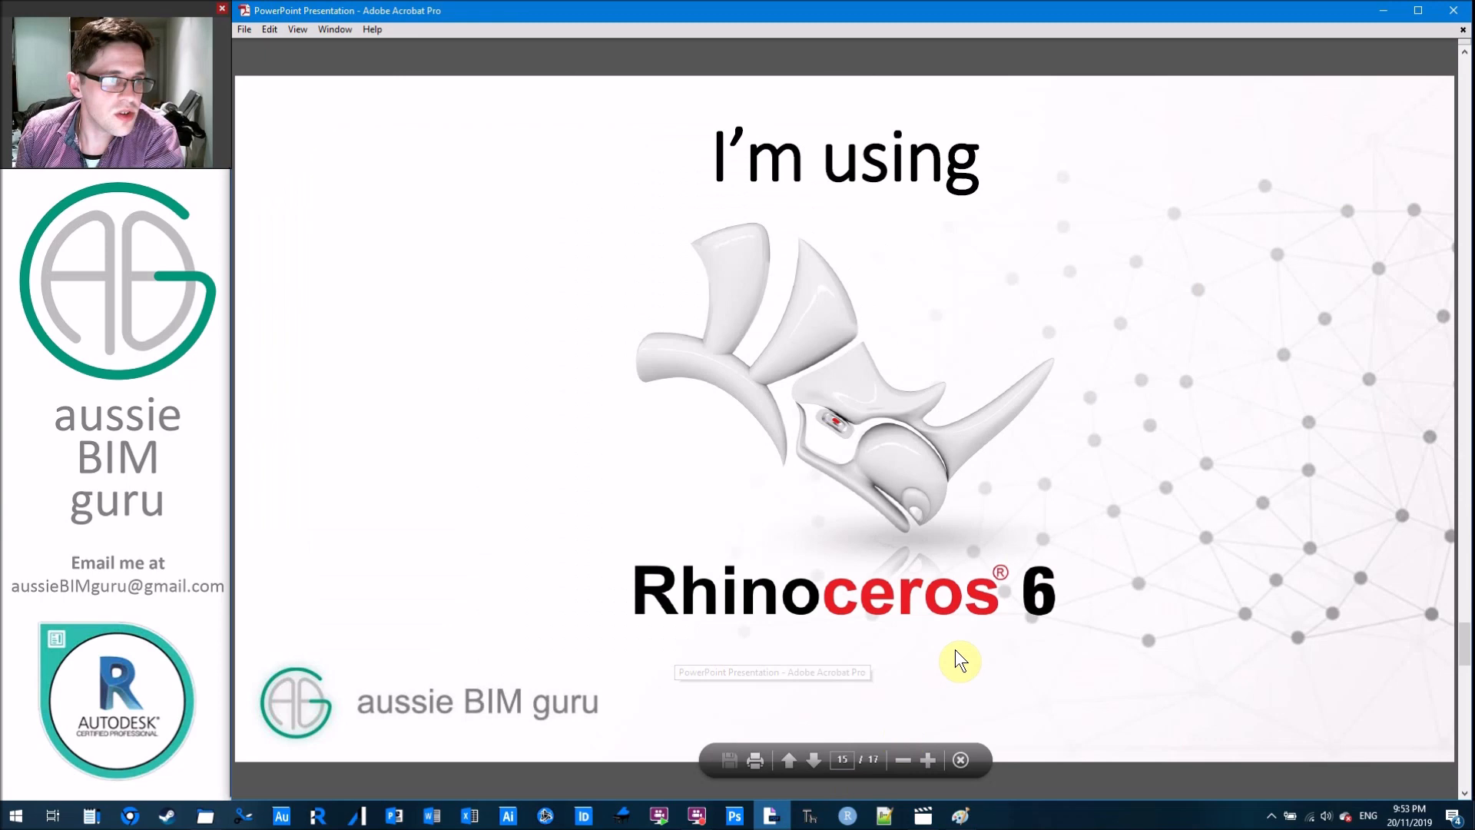
pyautogui.click(1196, 442)
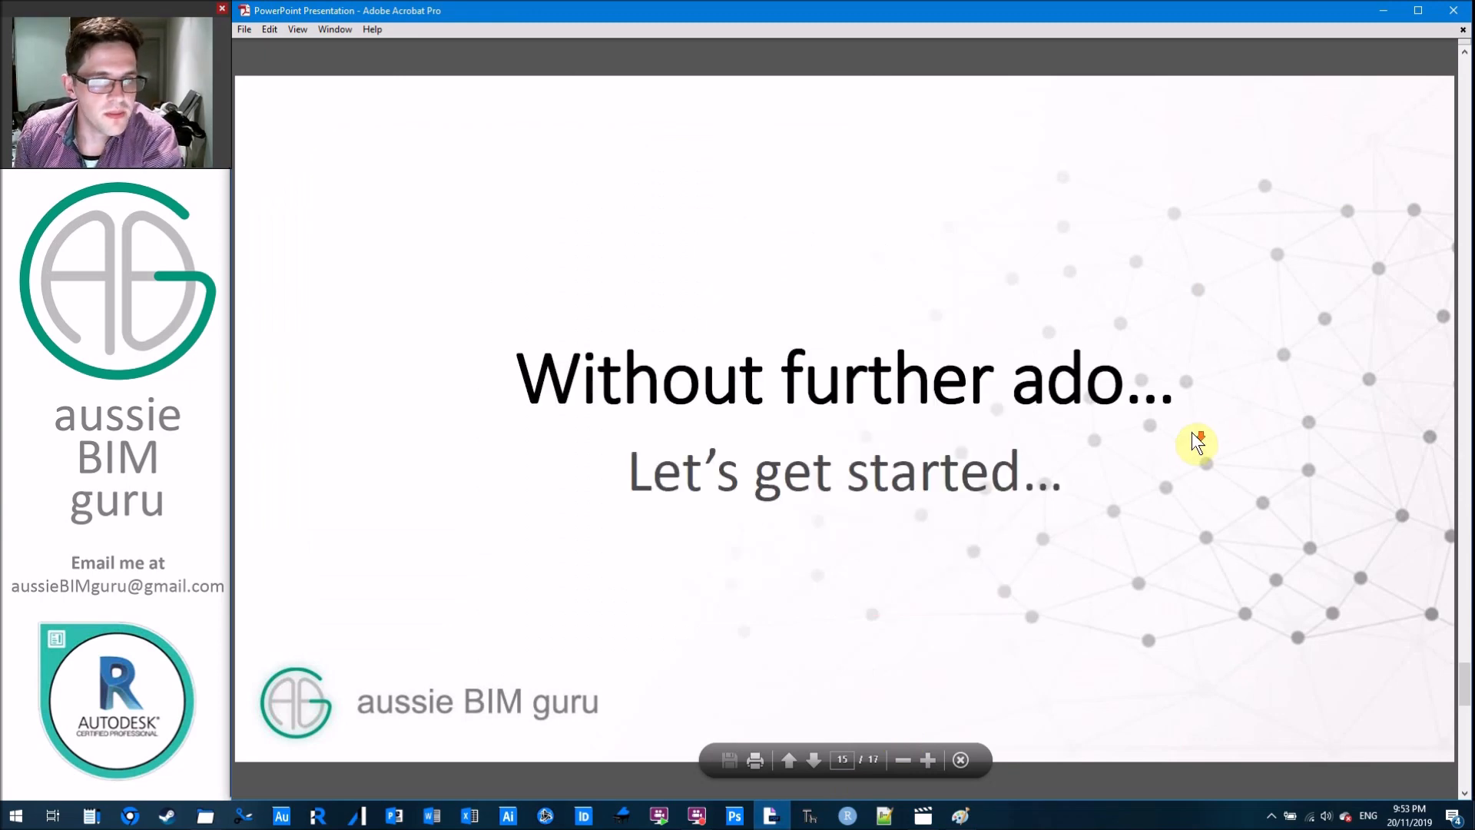
pyautogui.click(1311, 303)
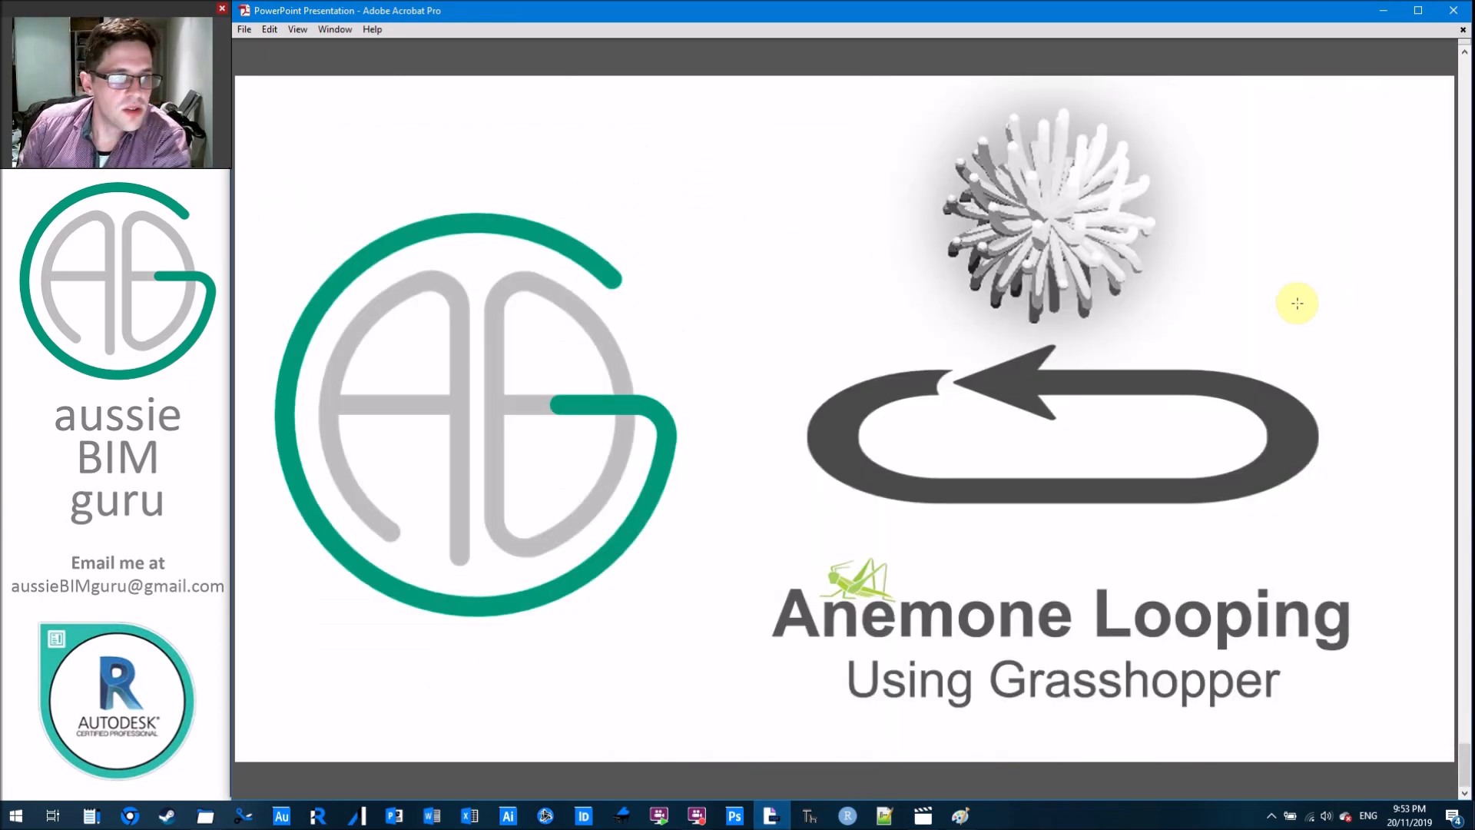